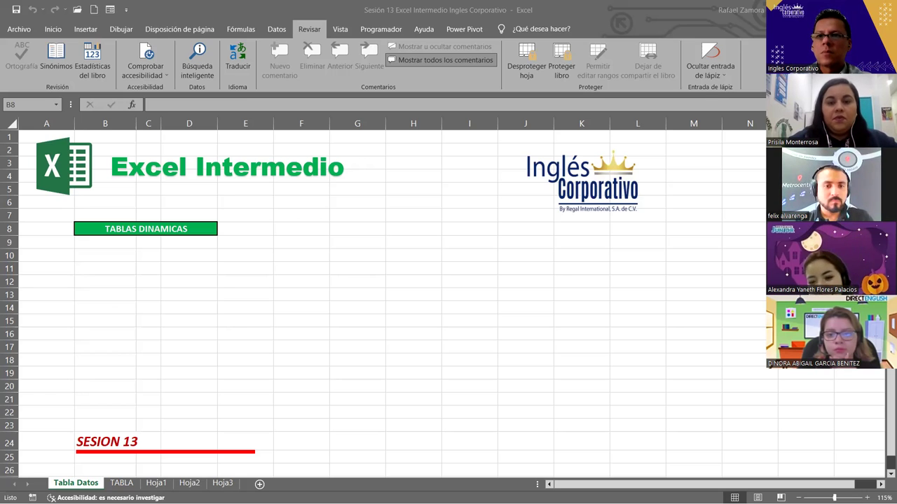
# - Save the workbook, then display the TABLA sheet with its data-table versus pivot-table diagram
pyautogui.click(510, 10)
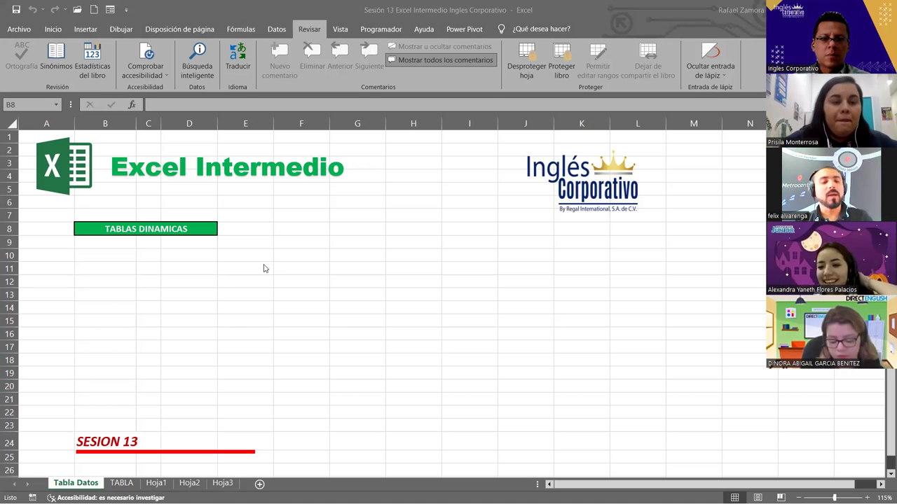
pyautogui.click(130, 482)
pyautogui.click(129, 482)
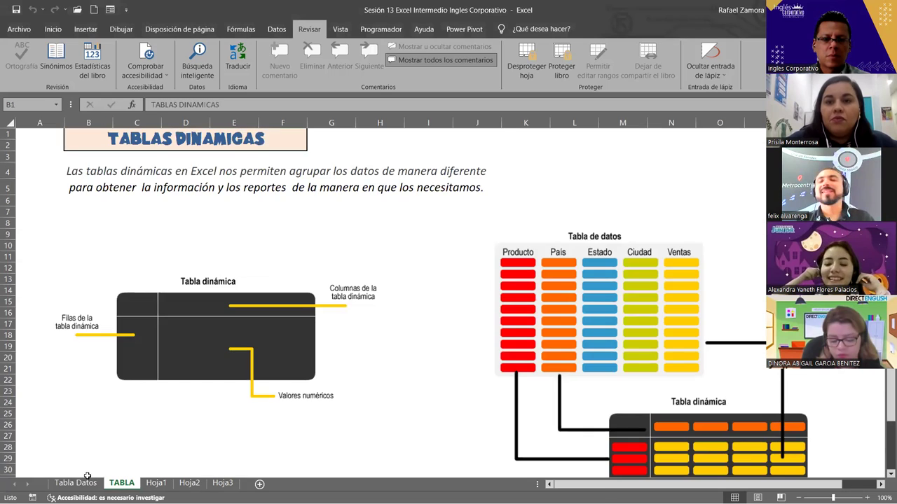
pyautogui.click(76, 483)
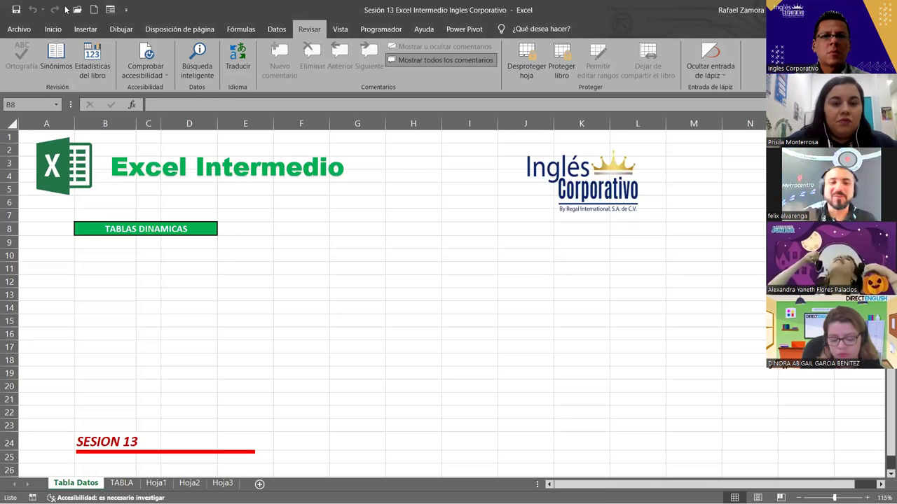
pyautogui.click(15, 10)
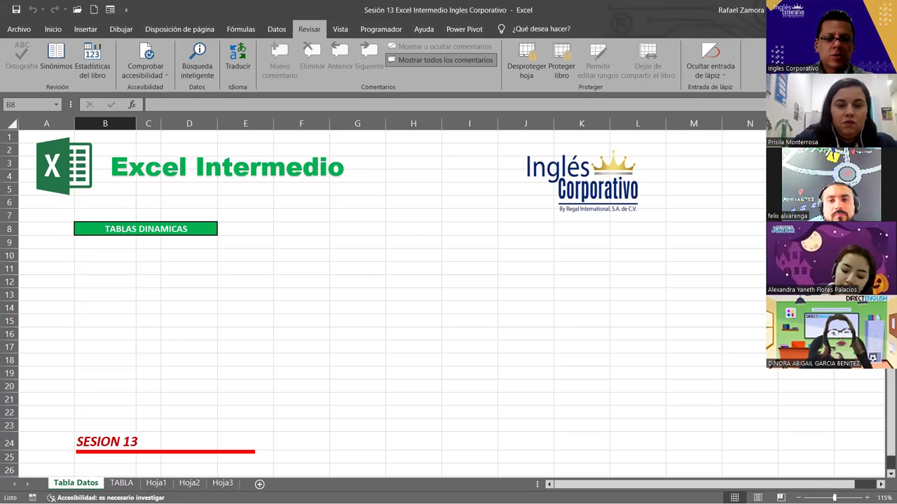
pyautogui.click(126, 485)
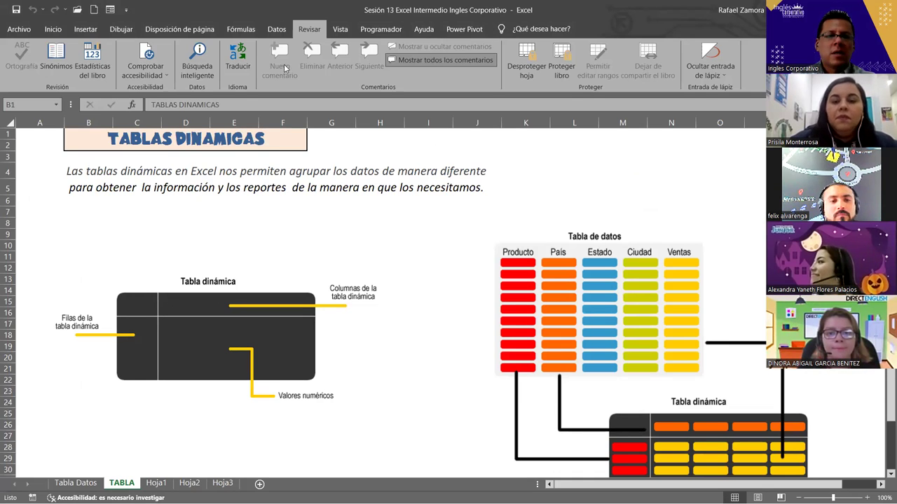
pyautogui.click(175, 239)
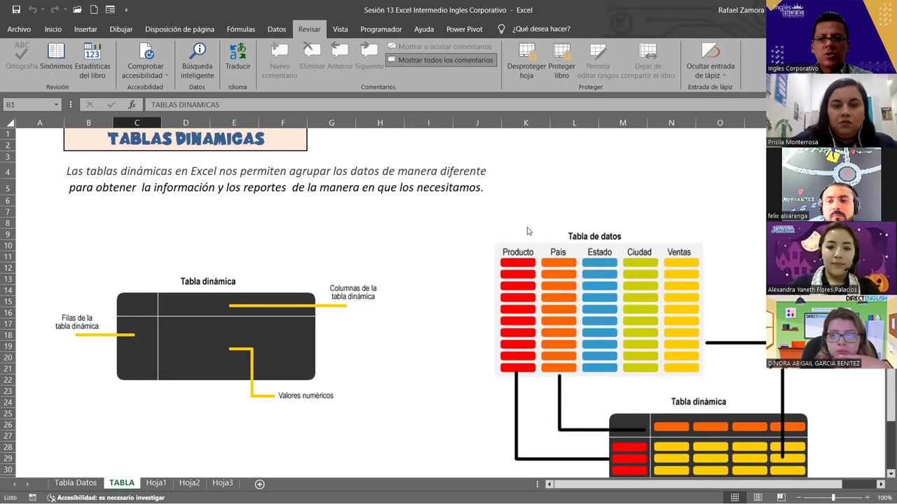
pyautogui.scroll(-1, 459, 335)
pyautogui.scroll(-1, 462, 338)
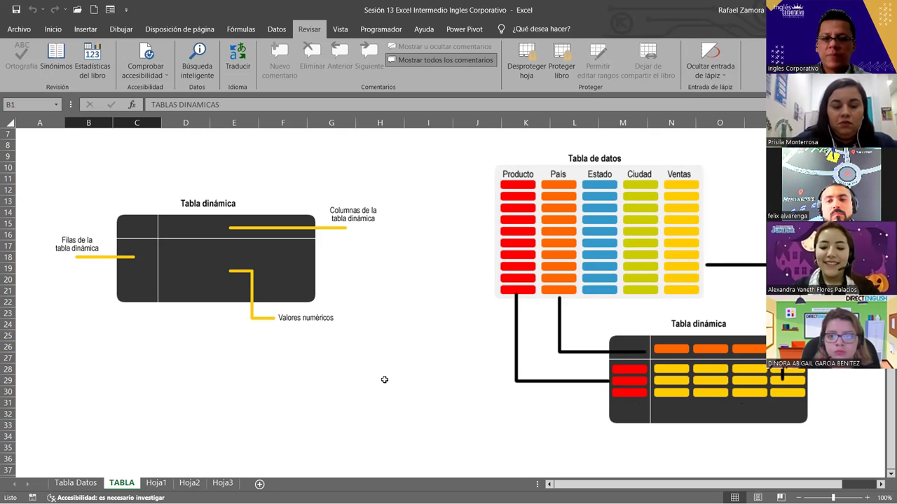
# - Open Hoja1 and review its sales table, checking the Venta/Zona values in G13 and G8
pyautogui.click(156, 483)
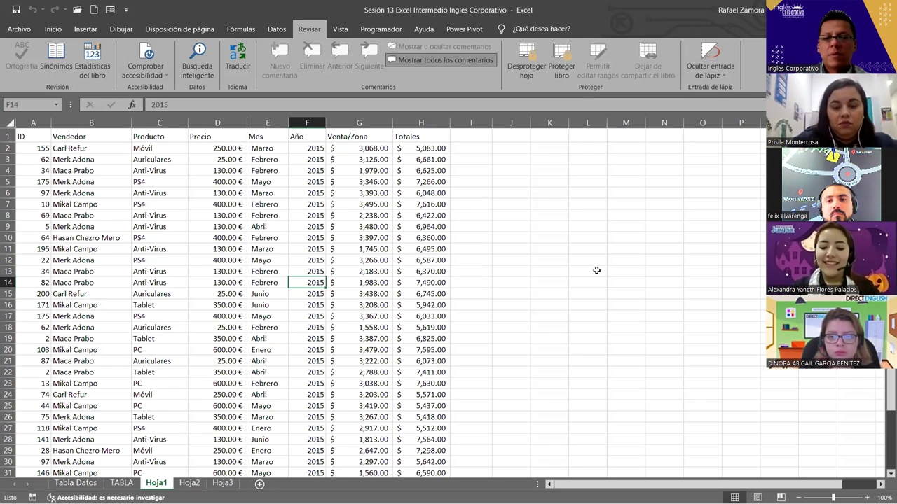
pyautogui.click(362, 270)
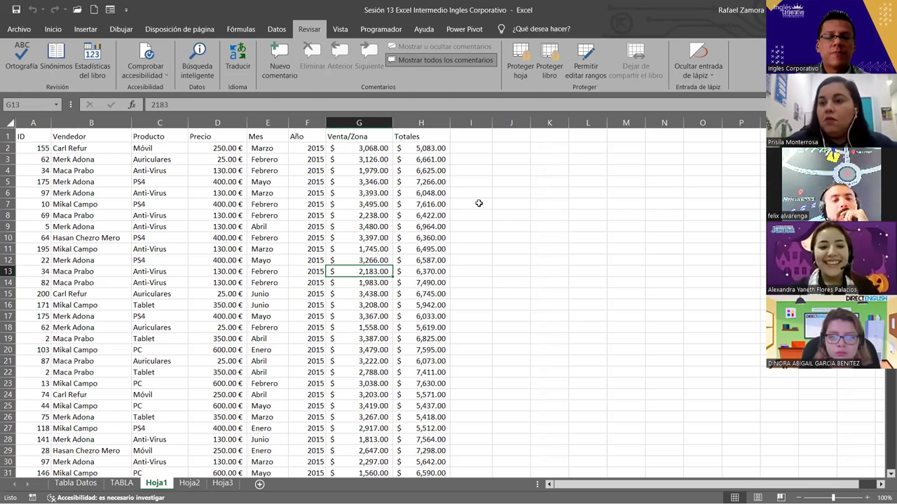
pyautogui.click(363, 217)
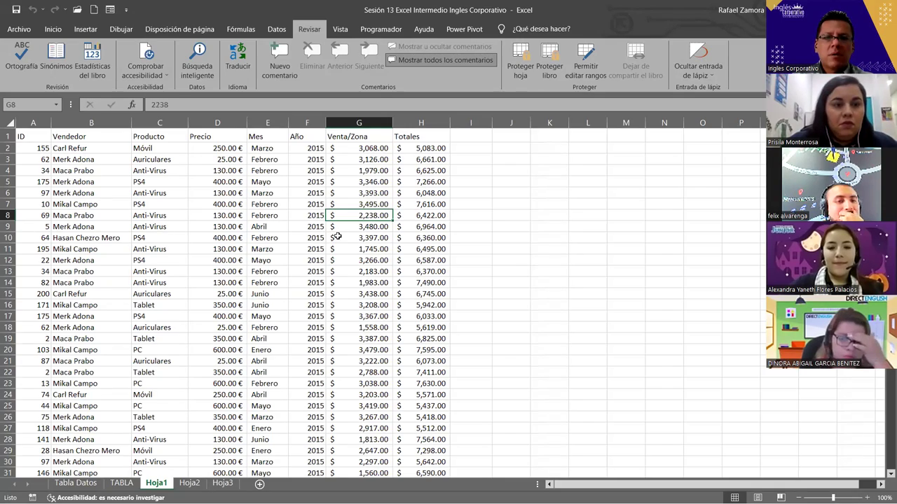
pyautogui.scroll(-5, 337, 237)
pyautogui.scroll(-6, 332, 250)
pyautogui.scroll(-12, 333, 249)
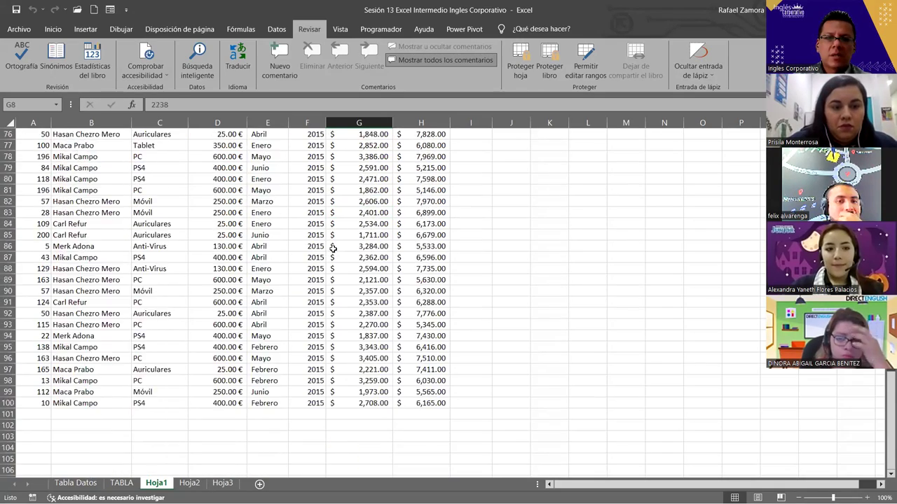
pyautogui.scroll(8, 332, 250)
pyautogui.scroll(9, 333, 249)
pyautogui.scroll(6, 332, 248)
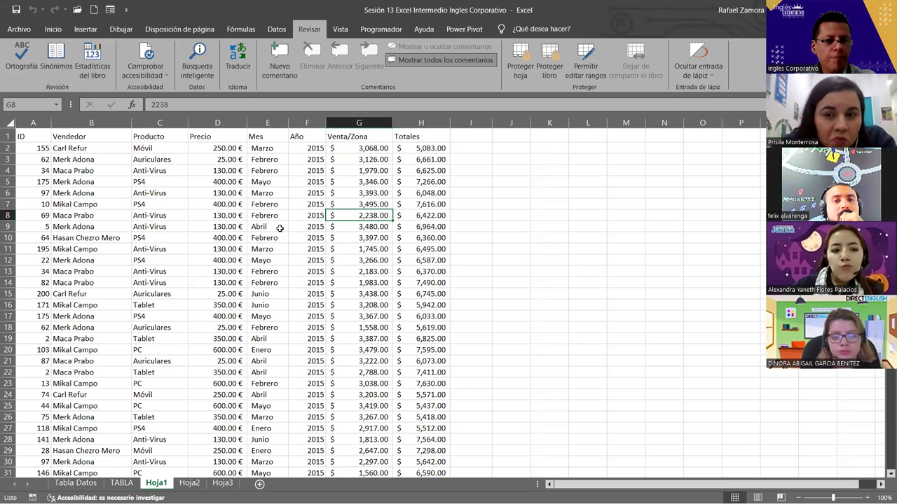
# - Format the Precio prices D2:D100 as $ Español (El Salvador) accounting instead of euros
pyautogui.click(224, 149)
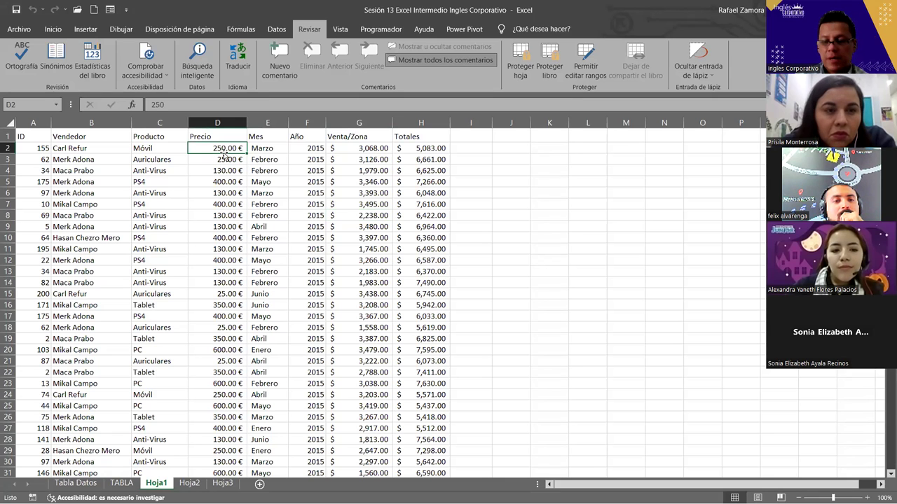
pyautogui.hotkey('ctrl', 'shift', 'Down')
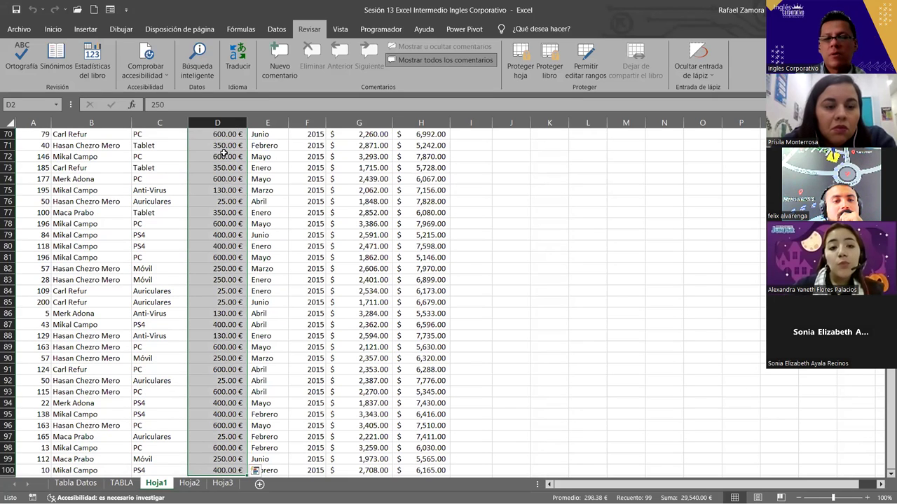
pyautogui.scroll(5, 234, 42)
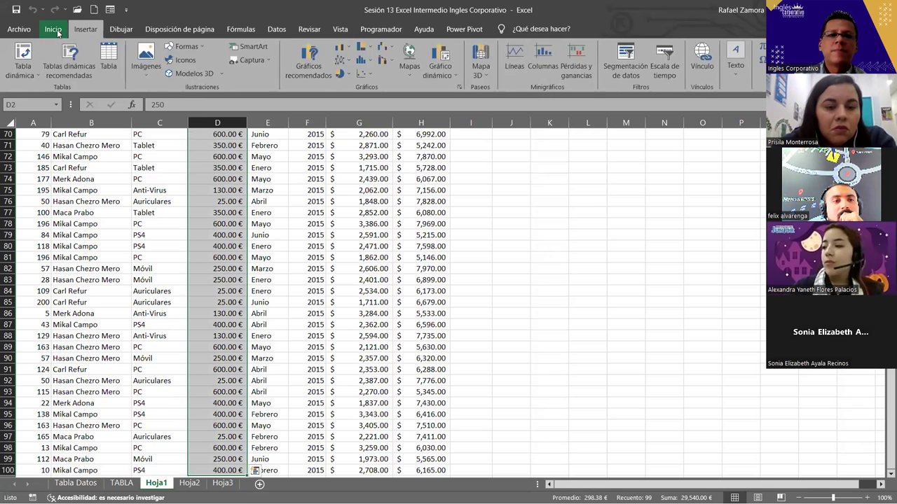
pyautogui.scroll(1, 208, 42)
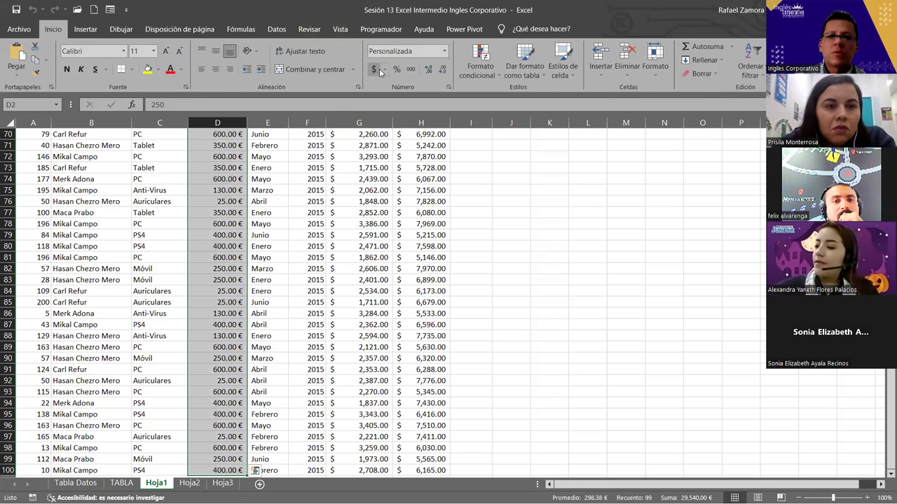
pyautogui.click(374, 73)
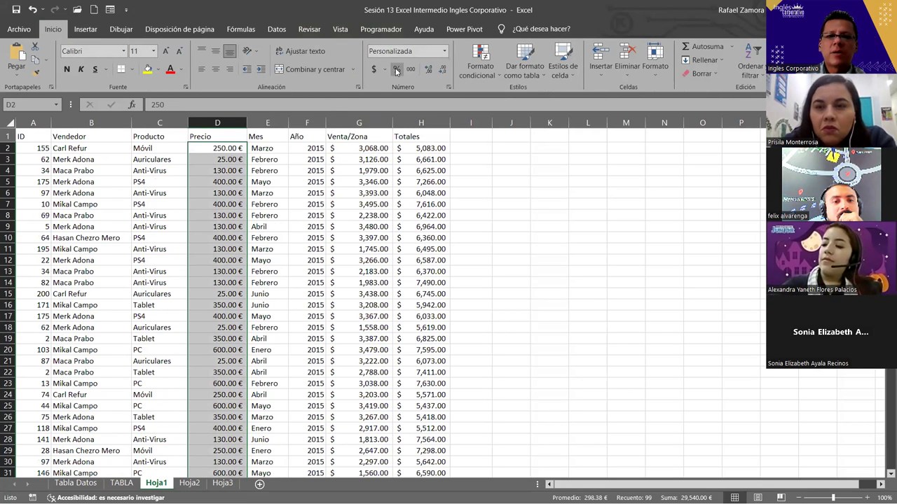
pyautogui.click(384, 69)
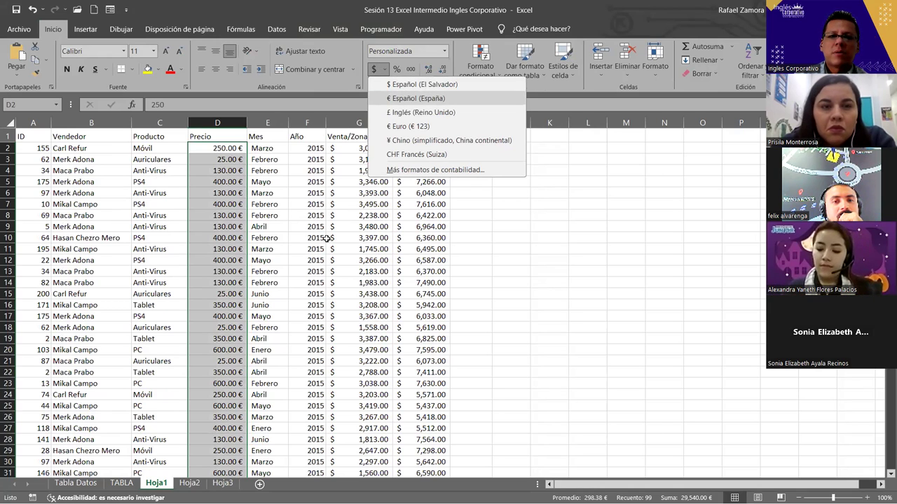
pyautogui.click(434, 99)
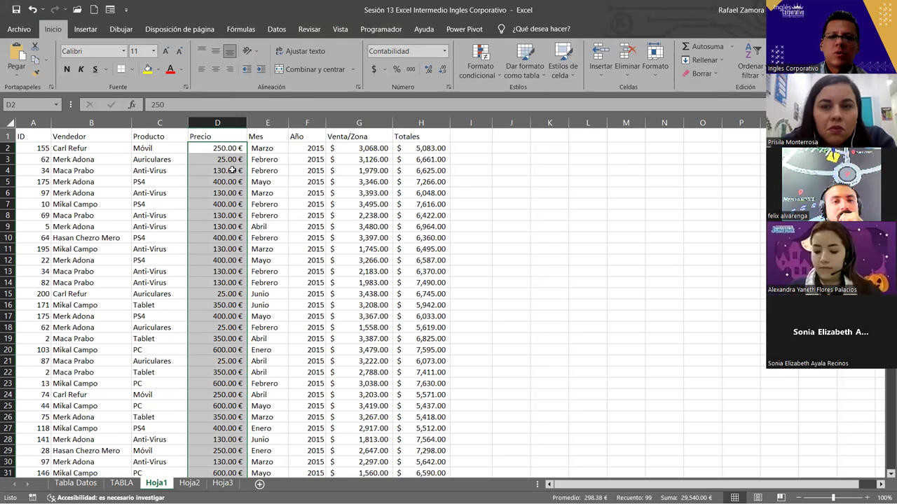
pyautogui.click(444, 51)
pyautogui.click(419, 67)
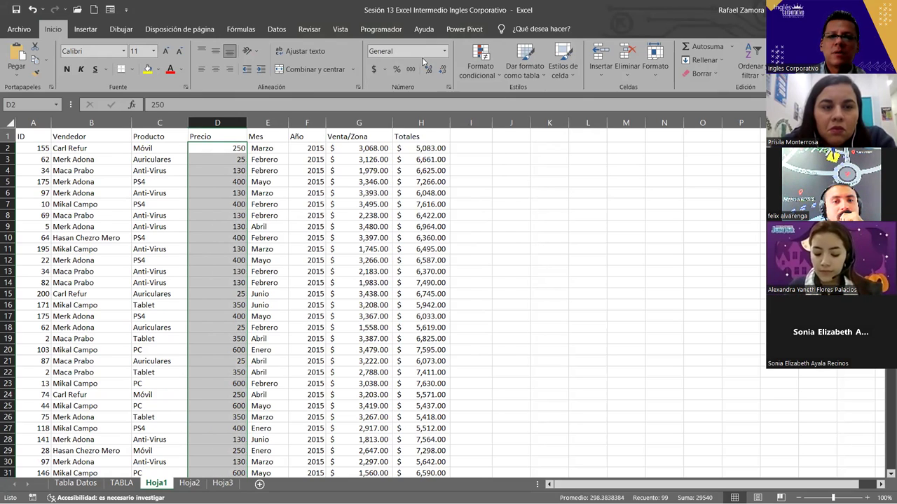
pyautogui.click(384, 70)
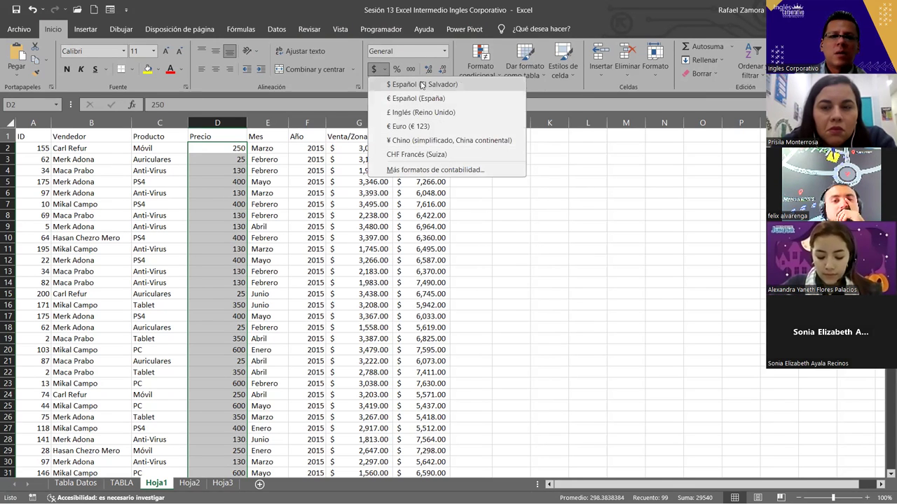
pyautogui.click(422, 85)
# - Compare the dollar formatting across the Precio, Venta/Zona and Totales columns D, G and H
pyautogui.click(354, 239)
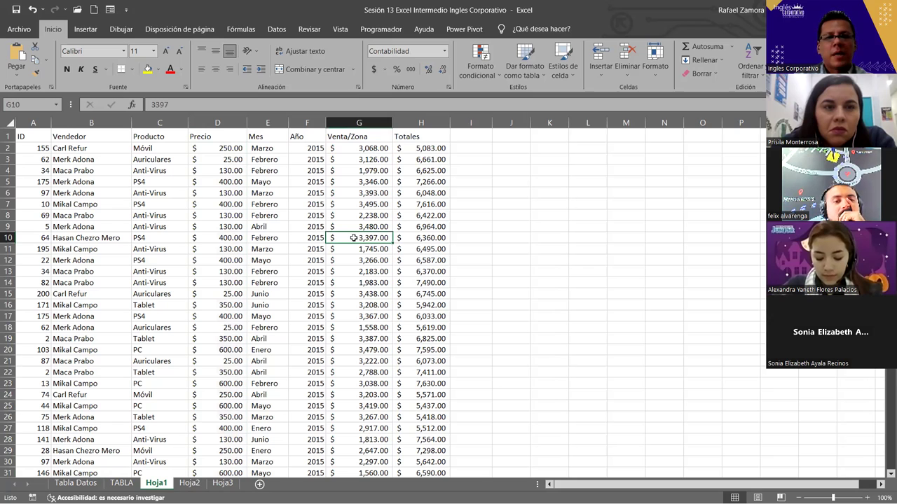
pyautogui.click(220, 182)
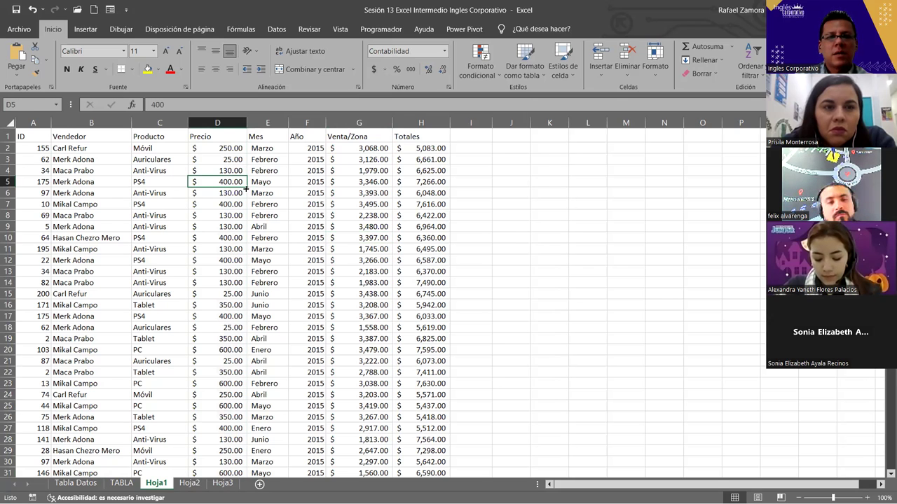
pyautogui.click(218, 123)
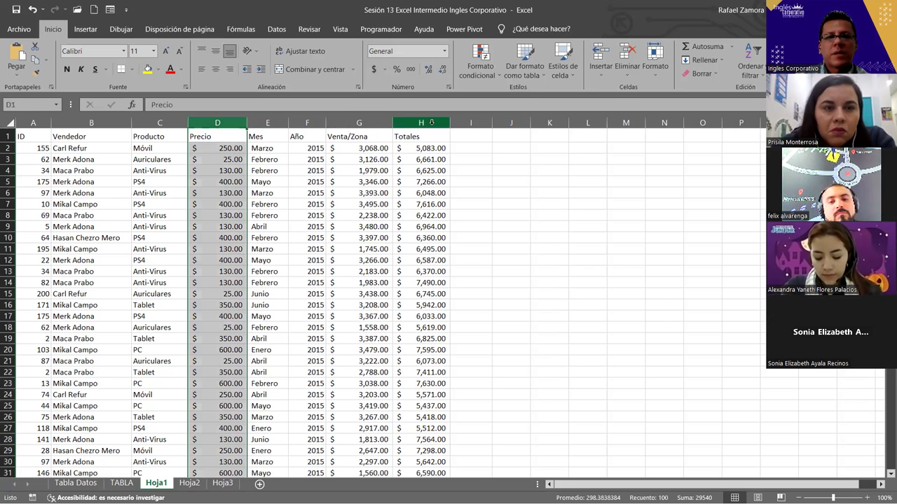
pyautogui.keyDown('ctrl'); pyautogui.click(350, 124); pyautogui.keyUp('ctrl')
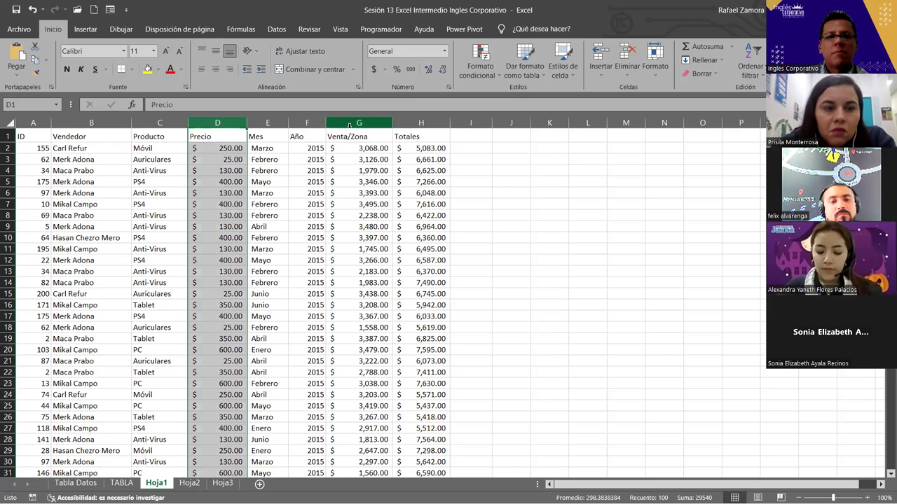
pyautogui.keyDown('ctrl'); pyautogui.click(419, 123); pyautogui.keyUp('ctrl')
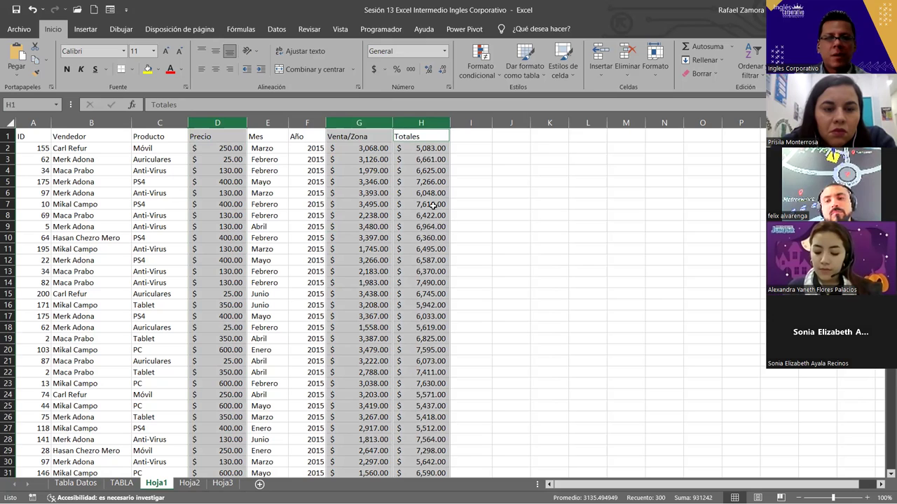
pyautogui.click(526, 260)
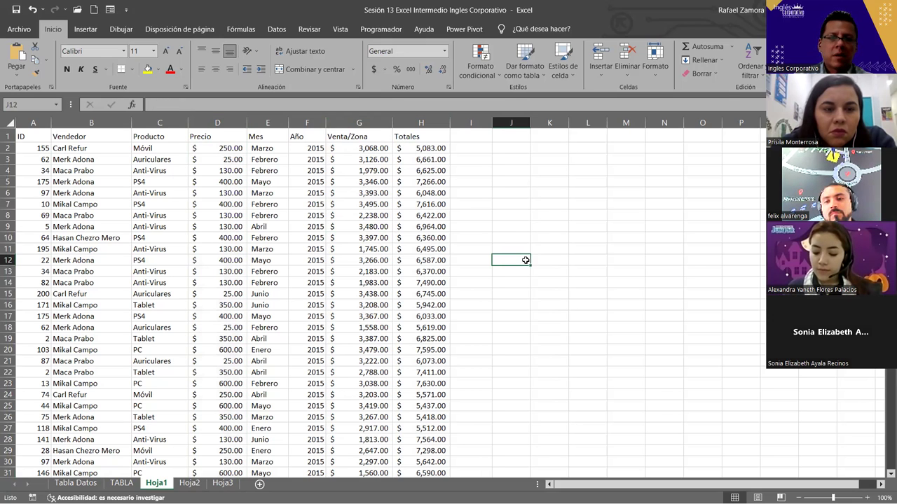
pyautogui.click(307, 260)
# - From a cell inside the sales data, start Insert > Table for range $A$1:$H$100 with headers
pyautogui.click(160, 181)
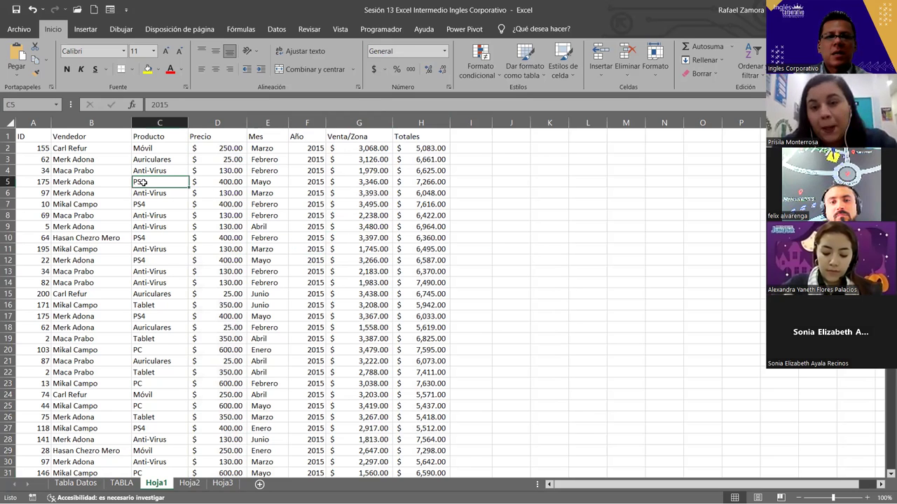
pyautogui.click(298, 218)
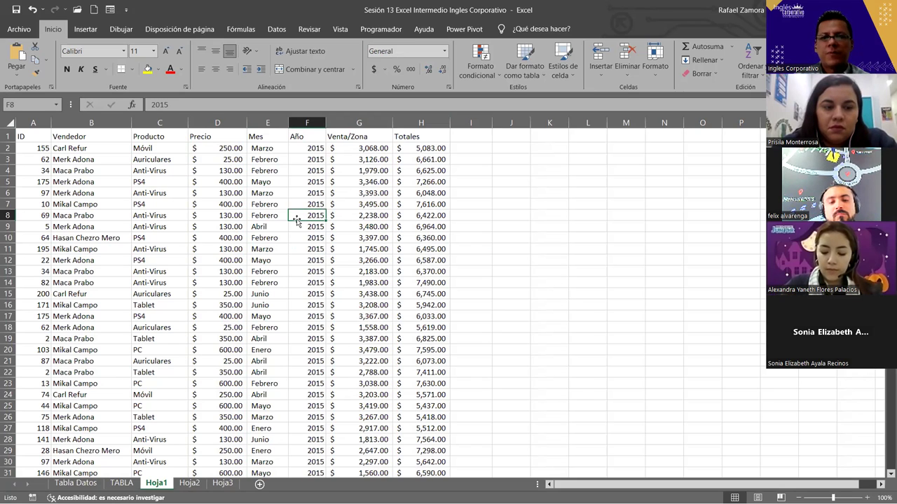
pyautogui.click(293, 247)
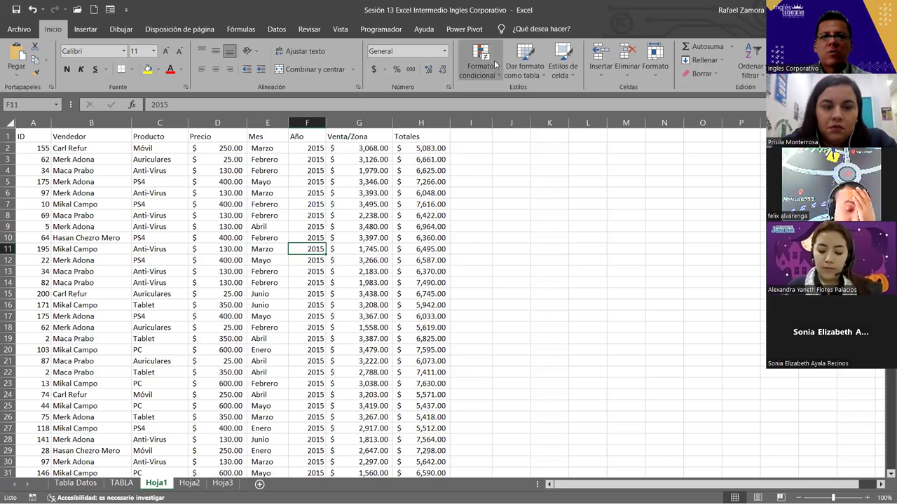
pyautogui.click(88, 29)
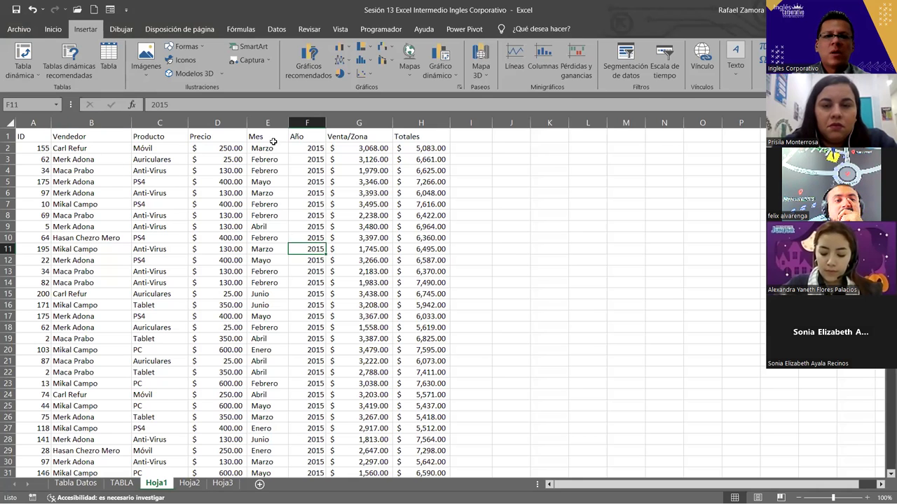
pyautogui.click(116, 59)
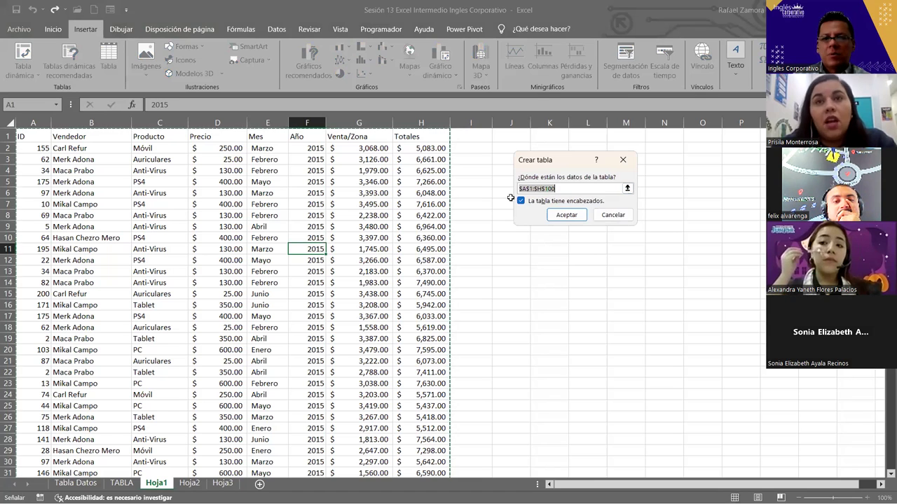
# - Convert the sales range into a table, then undo the conversion
pyautogui.click(568, 214)
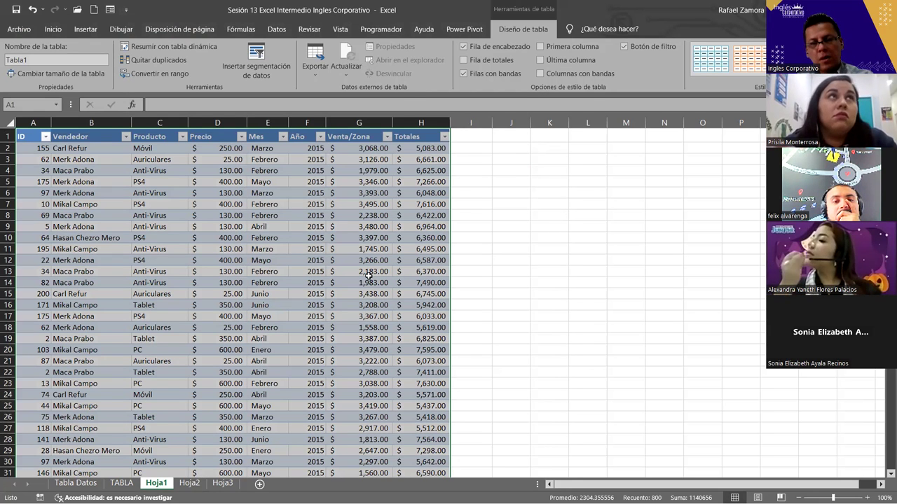
pyautogui.hotkey('ctrl', 'z')
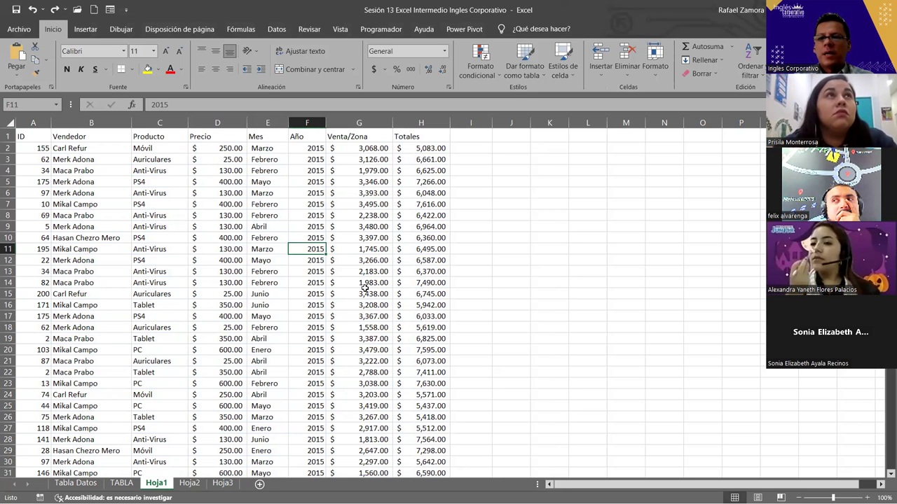
pyautogui.click(286, 260)
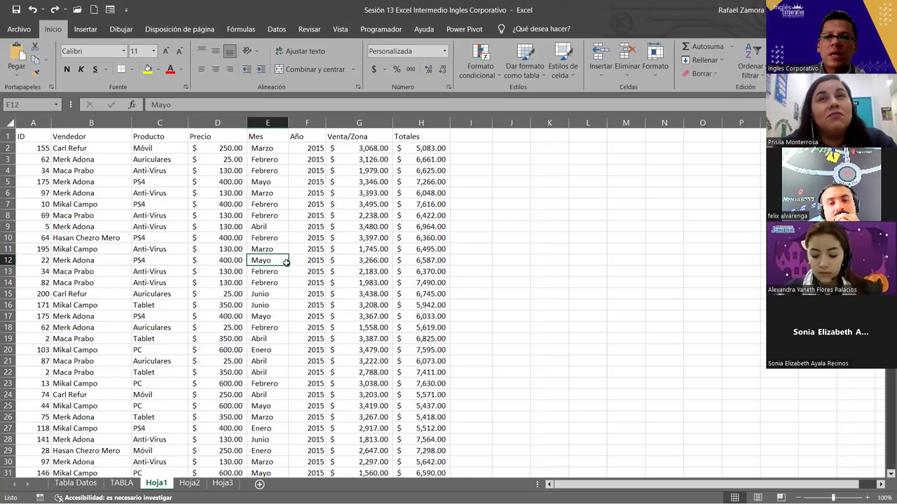
# - Recreate the A1:H100 table with Ctrl+T and undo it again, leaving a plain range
pyautogui.hotkey('ctrl', 't')
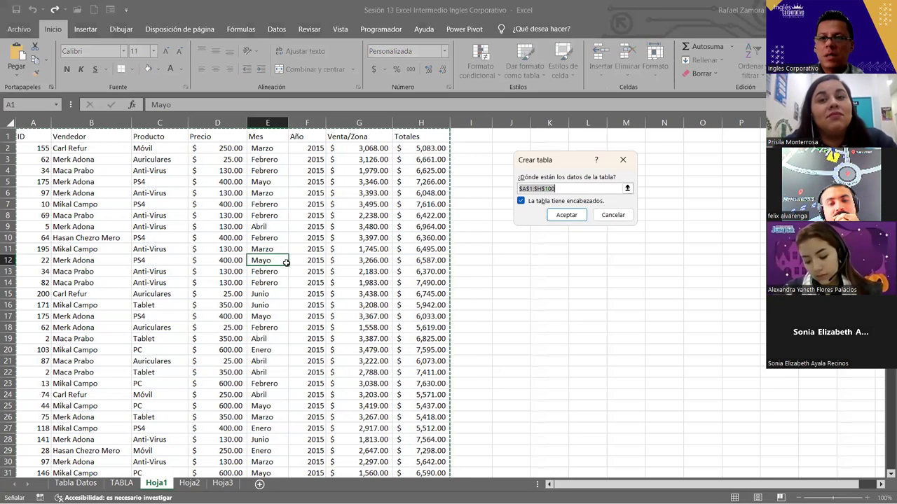
pyautogui.press('Escape')
pyautogui.hotkey('ctrl', 't')
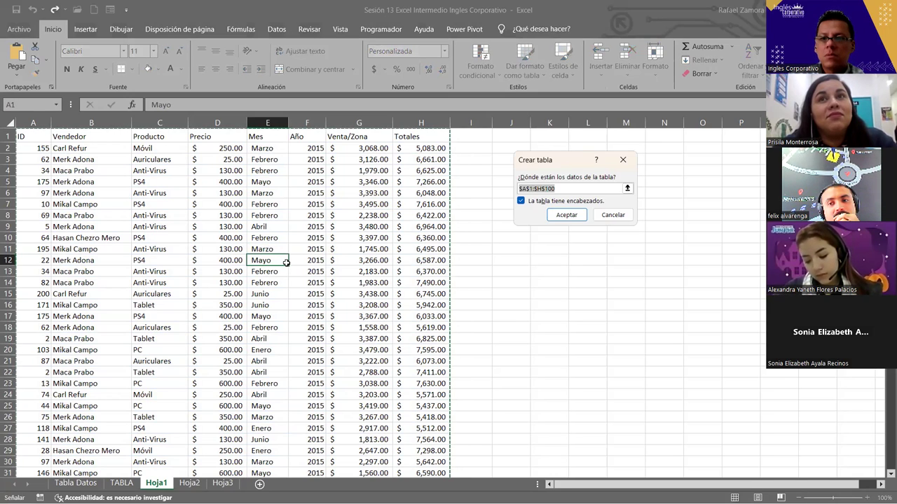
pyautogui.press('Escape')
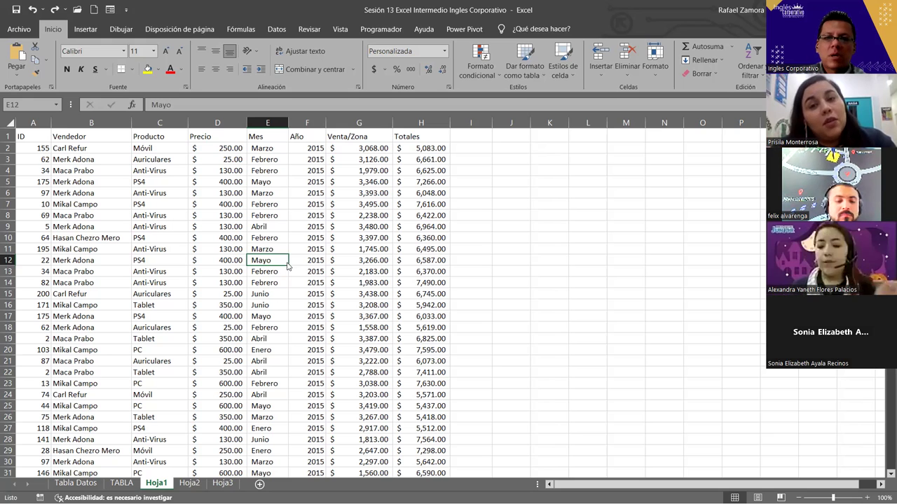
pyautogui.hotkey('ctrl', 't')
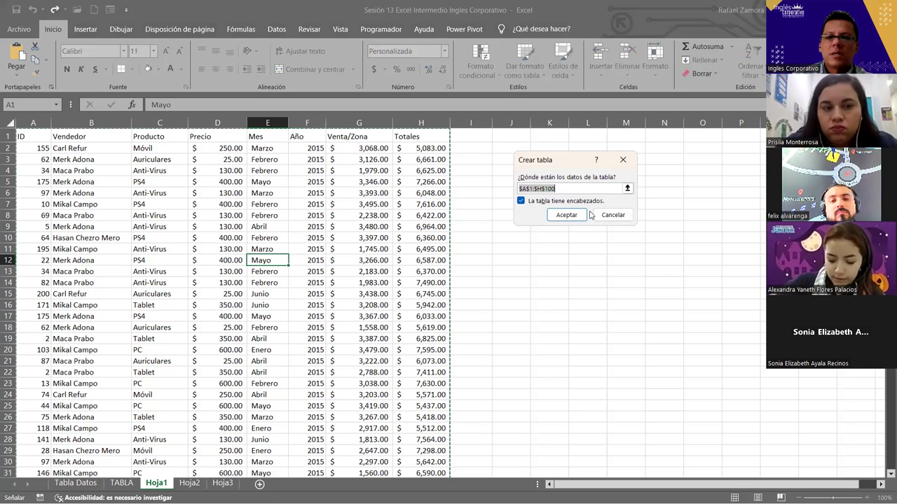
pyautogui.click(575, 215)
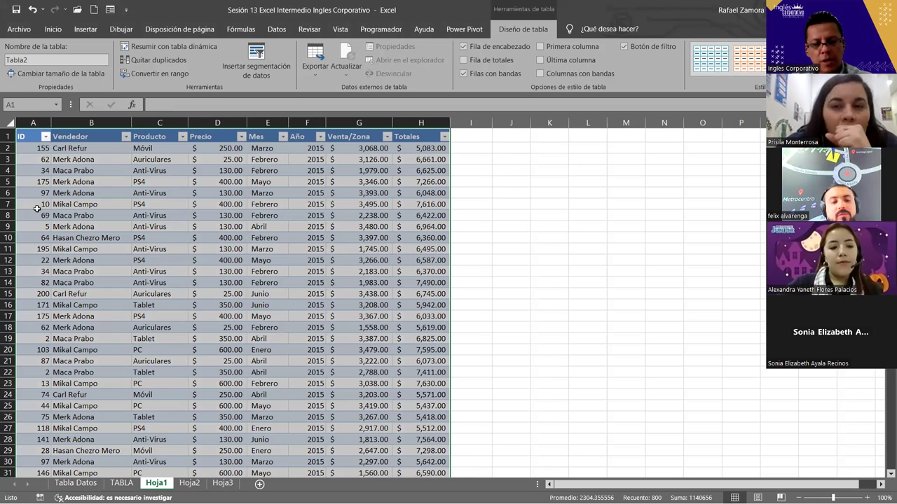
pyautogui.hotkey('ctrl', 'z')
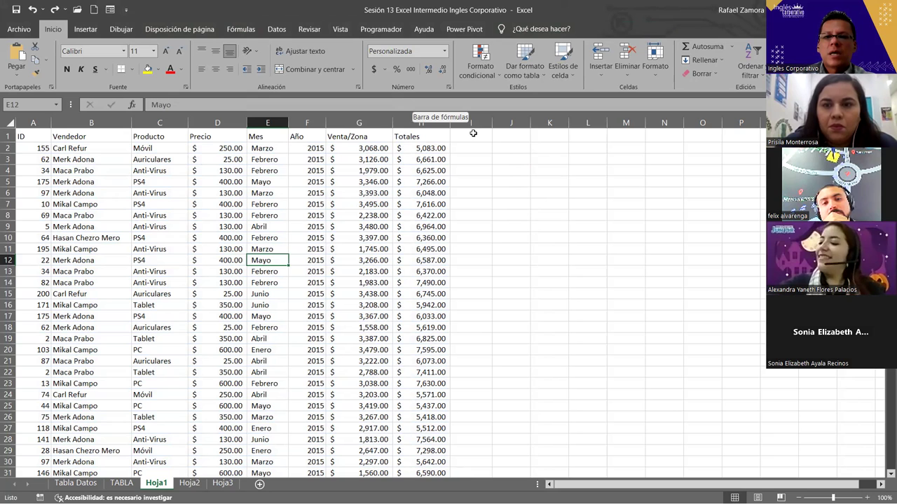
# - Format A1:H100 as a table with the red medium table style
pyautogui.click(532, 80)
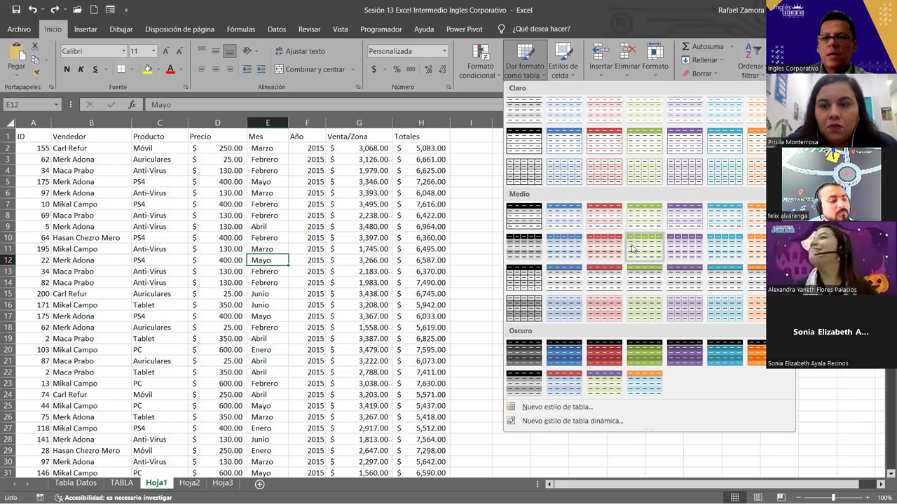
pyautogui.click(597, 250)
pyautogui.click(566, 215)
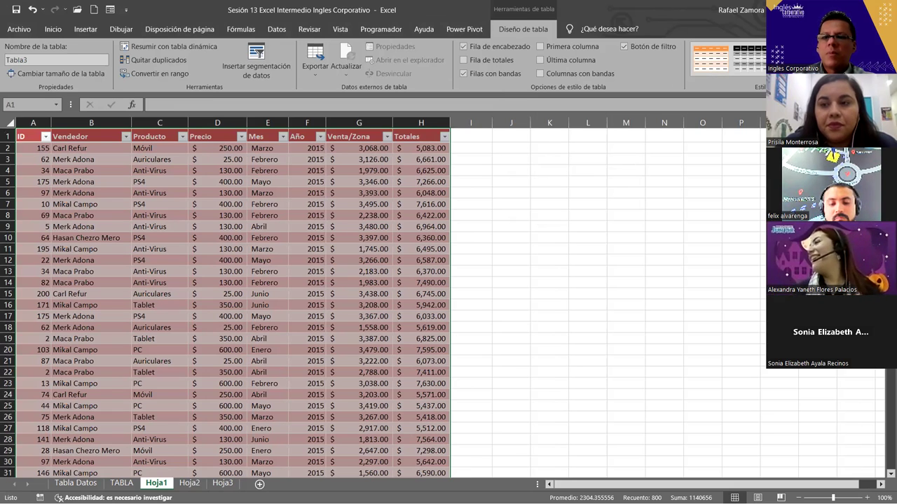
# - Try green and gray-blue banded styles on the table from the style gallery
pyautogui.click(771, 75)
pyautogui.click(750, 221)
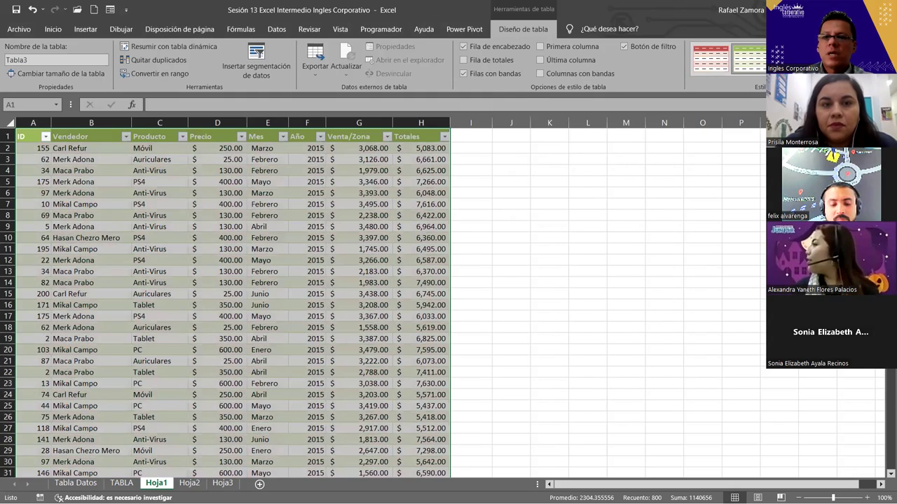
pyautogui.click(771, 76)
pyautogui.click(806, 231)
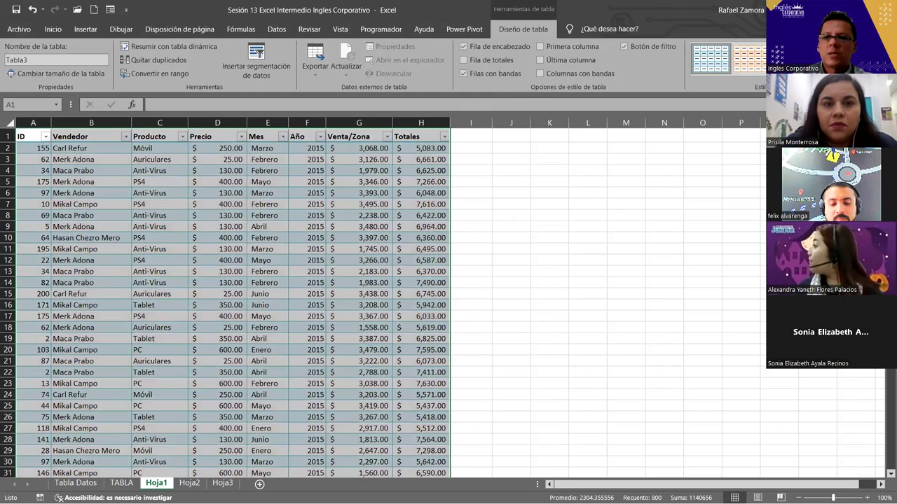
pyautogui.click(771, 76)
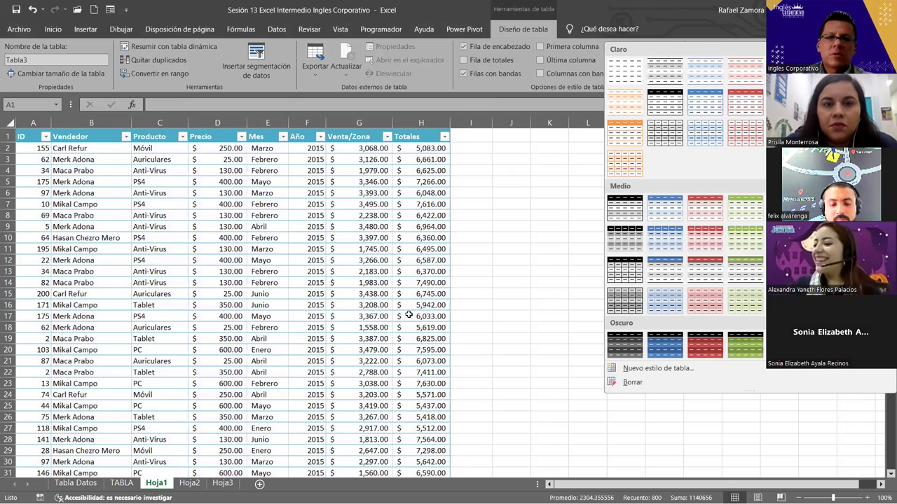
pyautogui.click(408, 316)
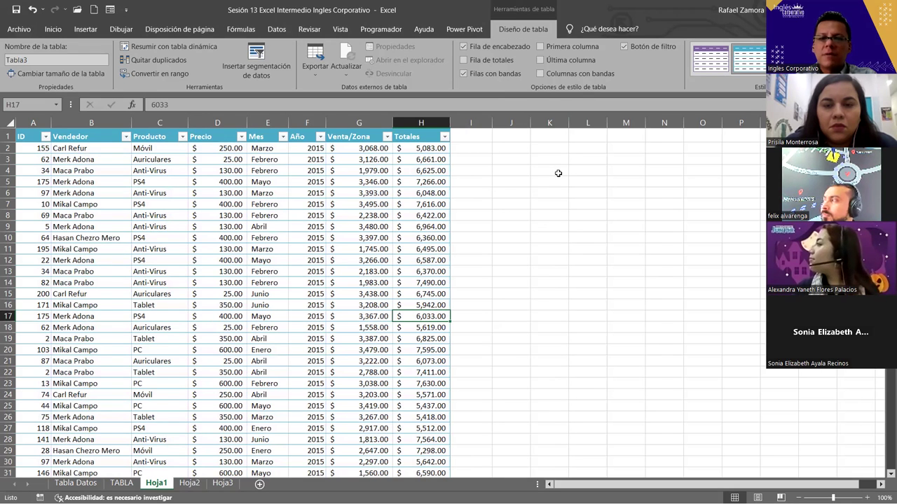
pyautogui.click(508, 201)
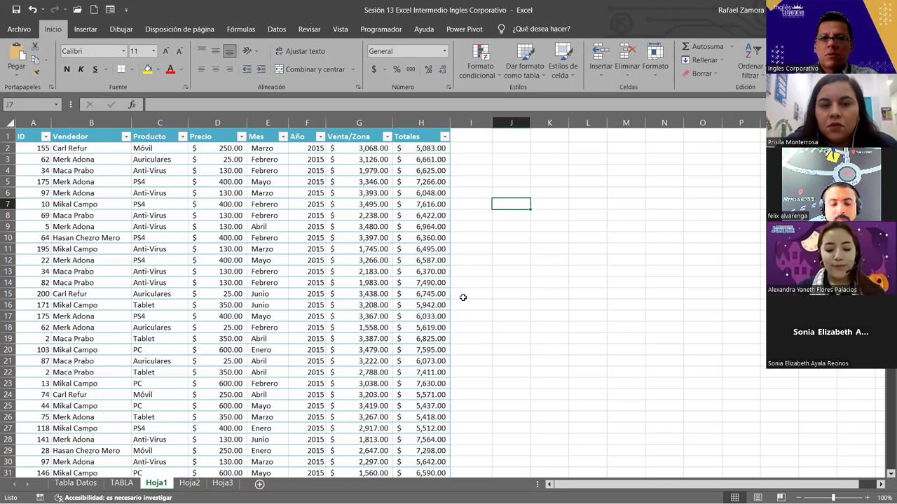
pyautogui.click(323, 226)
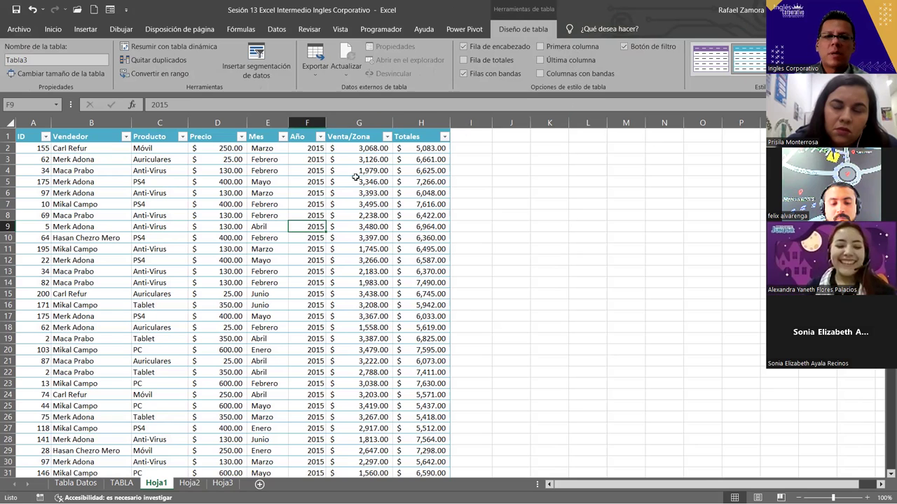
pyautogui.scroll(-7, 431, 262)
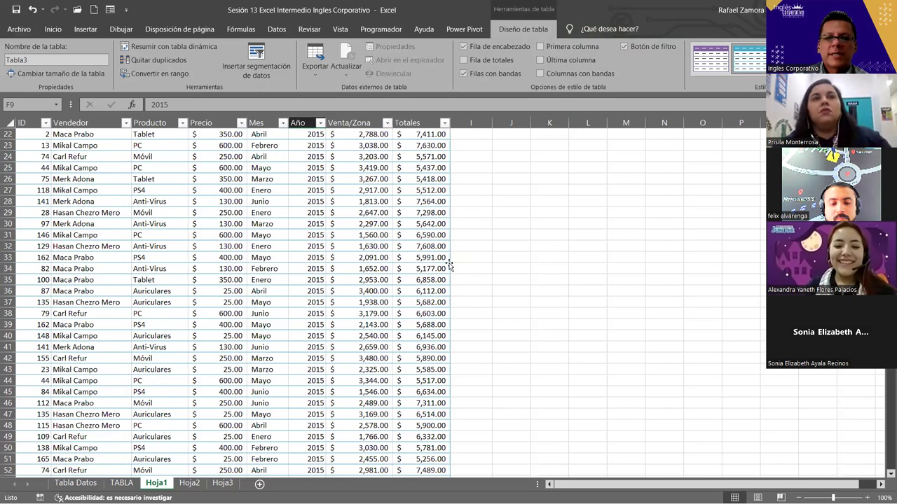
pyautogui.scroll(-13, 450, 267)
pyautogui.scroll(-15, 450, 267)
pyautogui.scroll(10, 455, 277)
pyautogui.scroll(1, 457, 282)
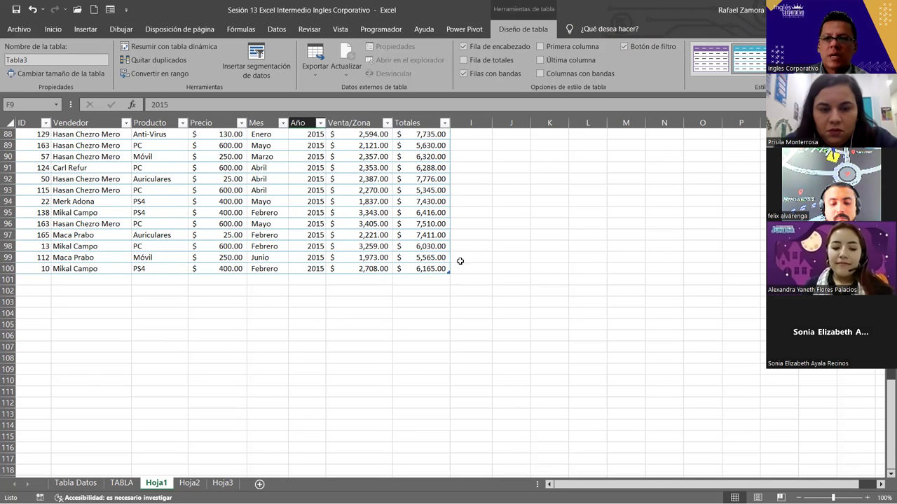
pyautogui.scroll(13, 460, 262)
pyautogui.scroll(12, 465, 249)
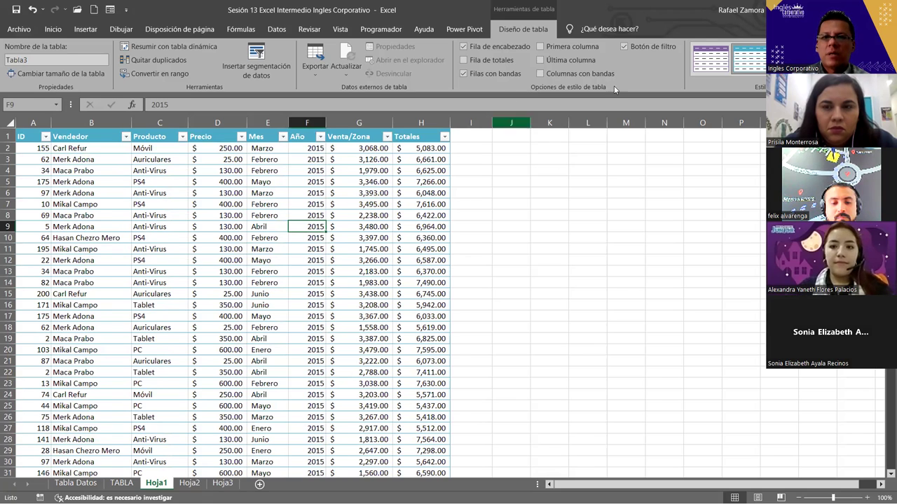
# - Hide the table's header filter arrows
pyautogui.click(622, 48)
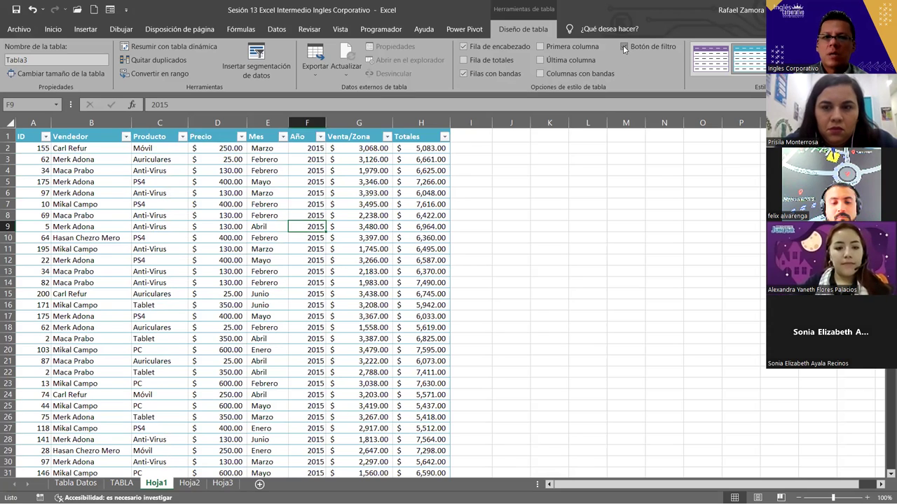
pyautogui.click(623, 47)
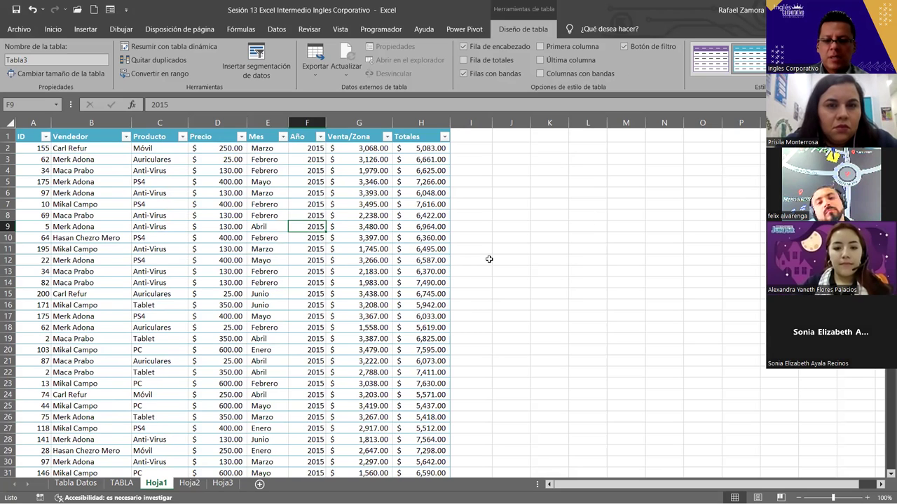
pyautogui.hotkey('ctrl', 'shift', 'l')
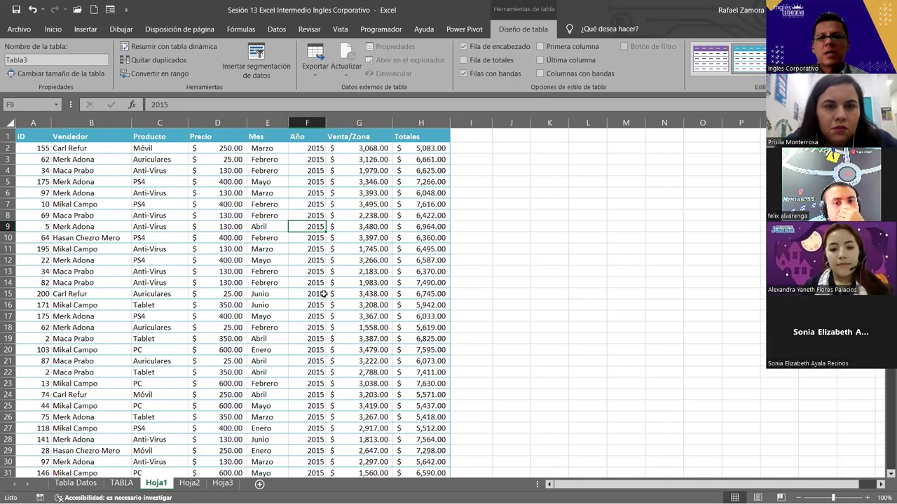
pyautogui.click(263, 282)
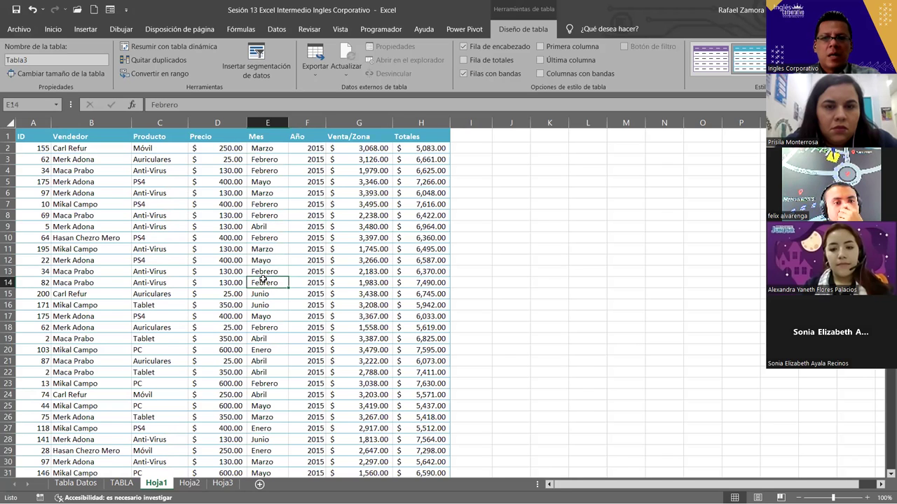
pyautogui.click(321, 271)
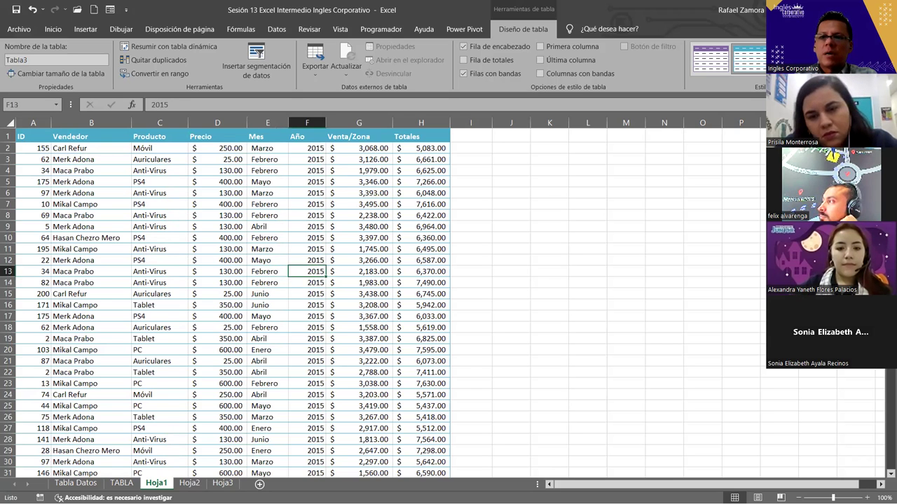
# - Apply the orange table style to Tabla3
pyautogui.click(888, 73)
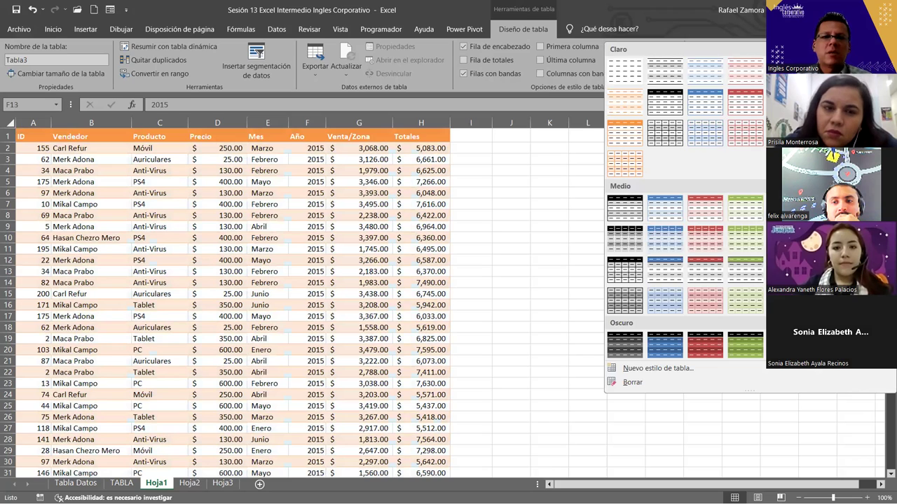
pyautogui.click(624, 132)
pyautogui.click(504, 343)
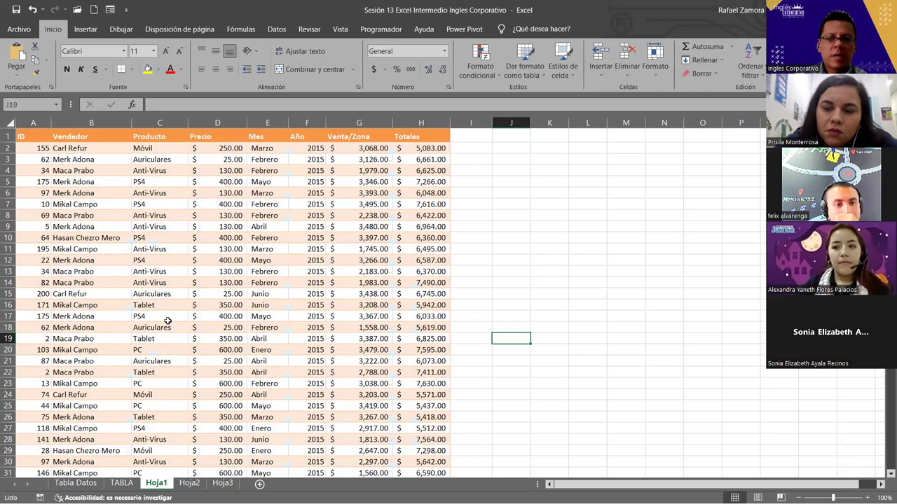
pyautogui.click(190, 483)
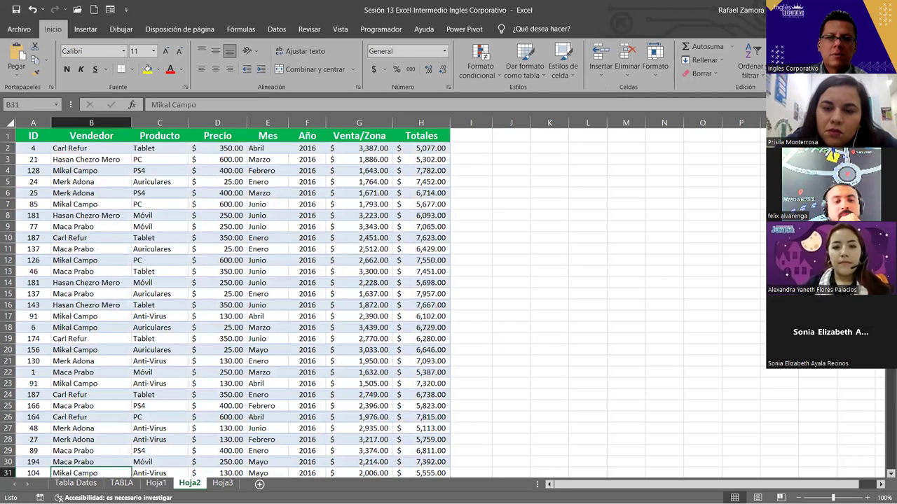
pyautogui.click(333, 171)
pyautogui.click(184, 306)
pyautogui.click(361, 224)
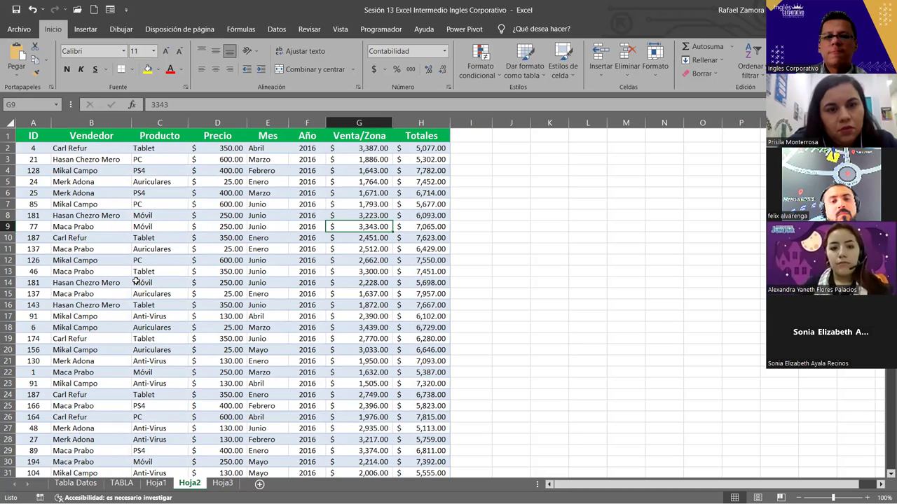
pyautogui.click(171, 270)
pyautogui.scroll(-10, 363, 245)
pyautogui.scroll(-5, 363, 245)
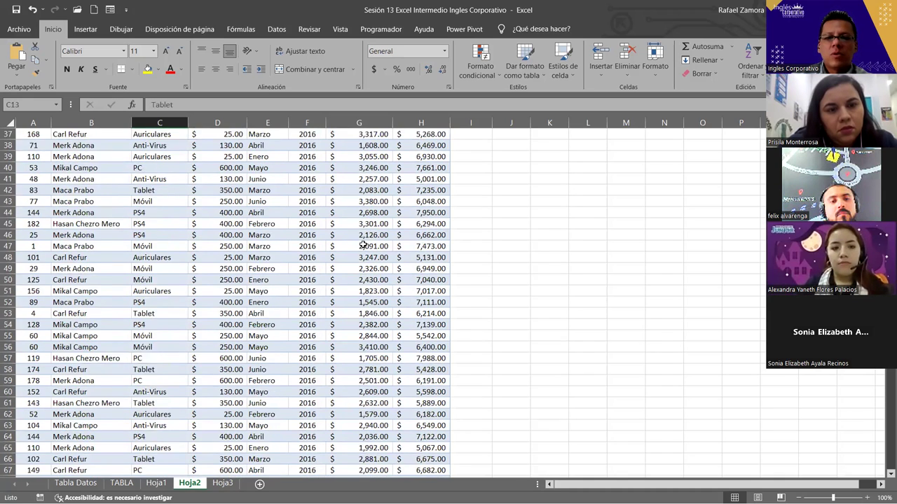
pyautogui.scroll(-5, 363, 245)
pyautogui.scroll(-10, 370, 280)
pyautogui.scroll(-1, 370, 280)
pyautogui.scroll(1, 468, 212)
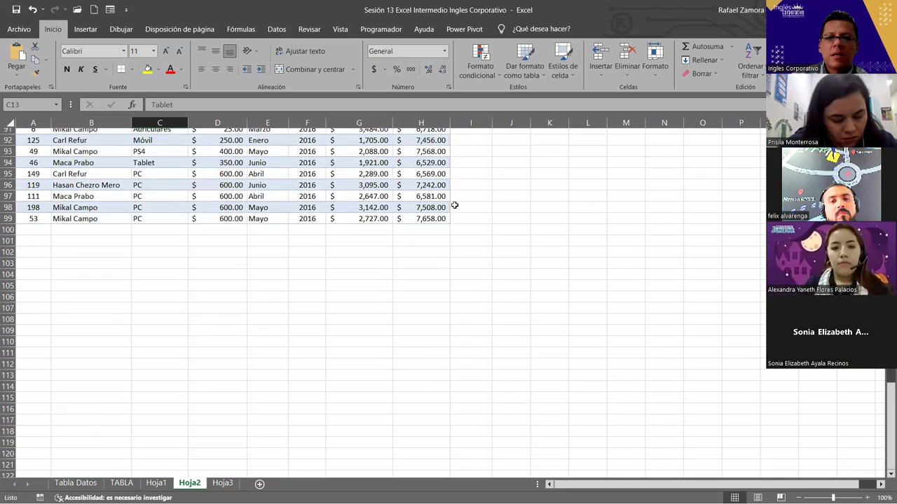
pyautogui.scroll(10, 450, 230)
pyautogui.scroll(10, 450, 229)
pyautogui.scroll(10, 450, 230)
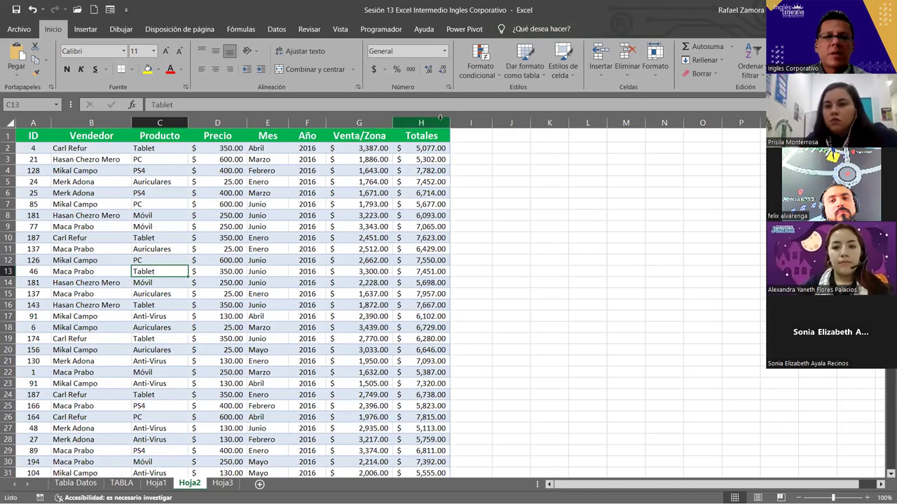
pyautogui.click(342, 274)
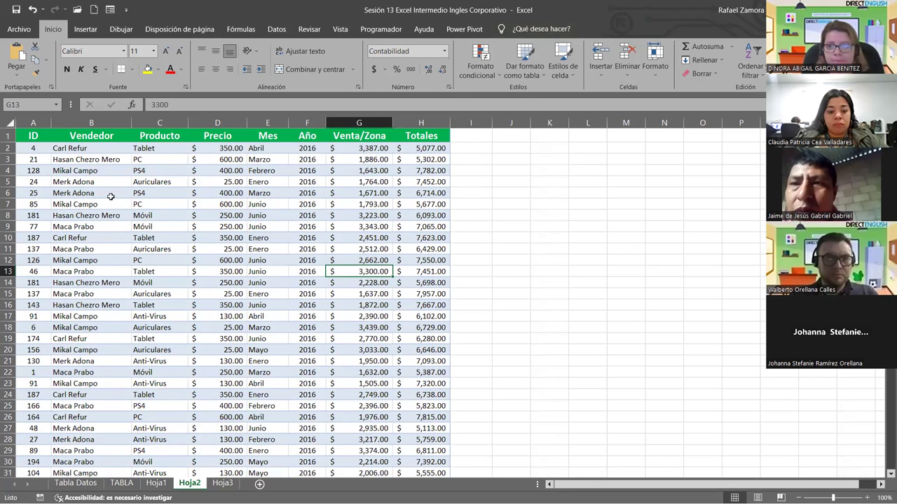
pyautogui.click(23, 192)
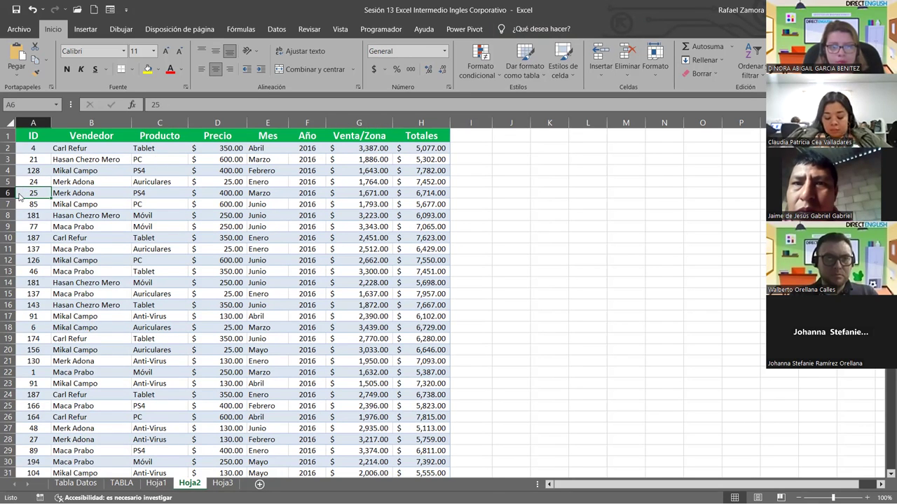
pyautogui.rightClick(20, 195)
pyautogui.click(96, 312)
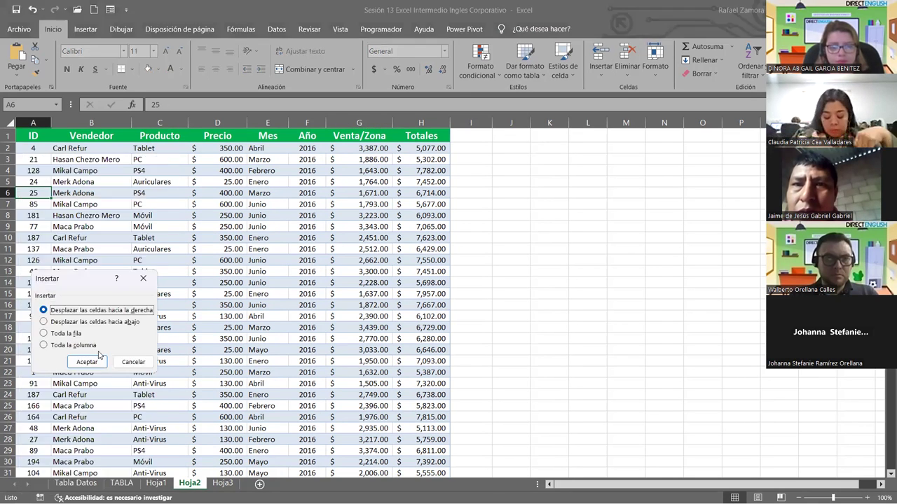
pyautogui.click(67, 334)
pyautogui.click(73, 361)
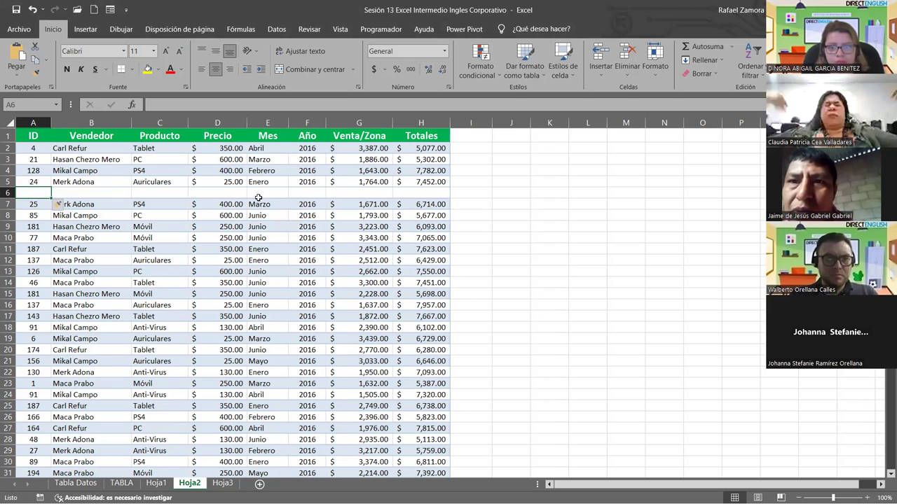
pyautogui.click(100, 192)
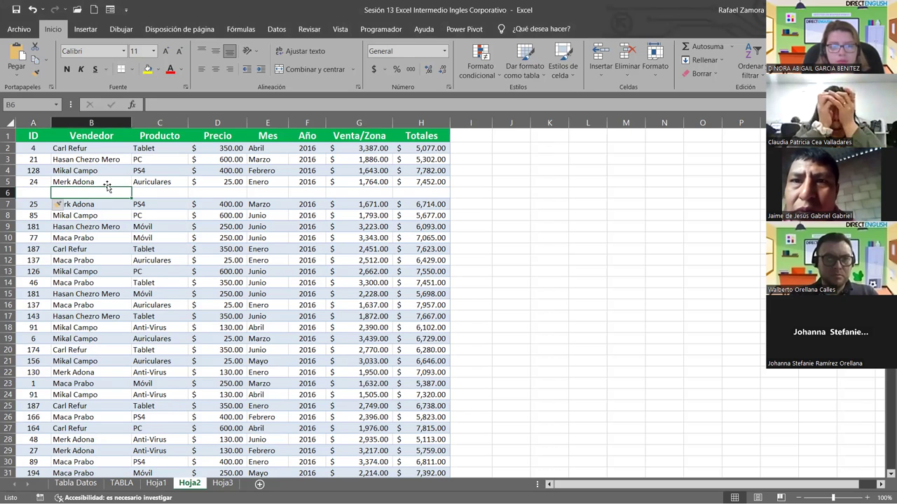
pyautogui.click(105, 182)
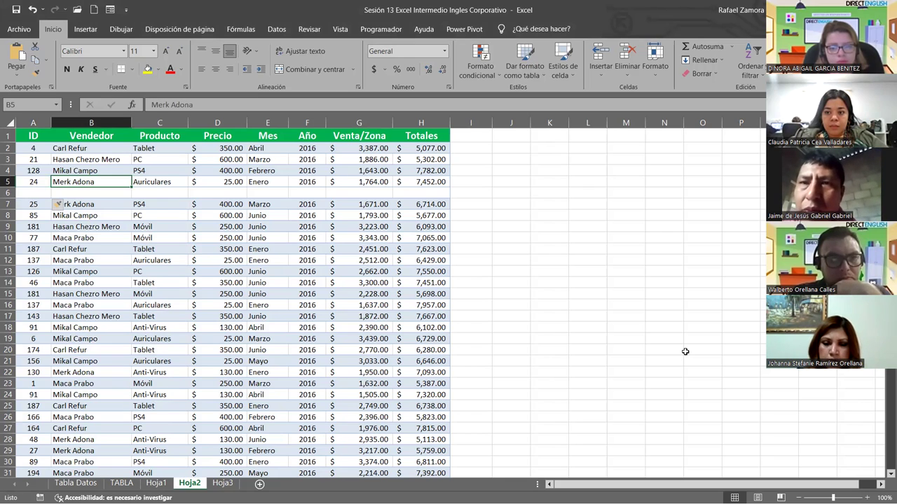
pyautogui.hotkey('ctrl', 'z')
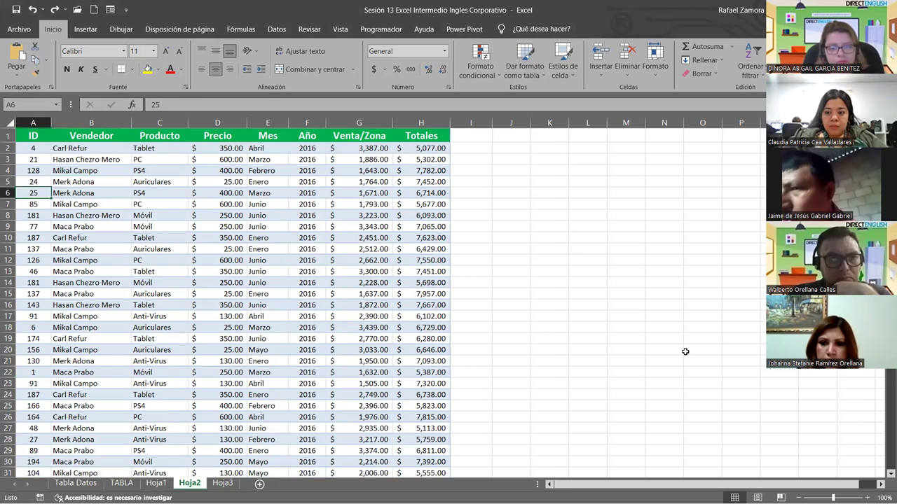
pyautogui.click(7, 204)
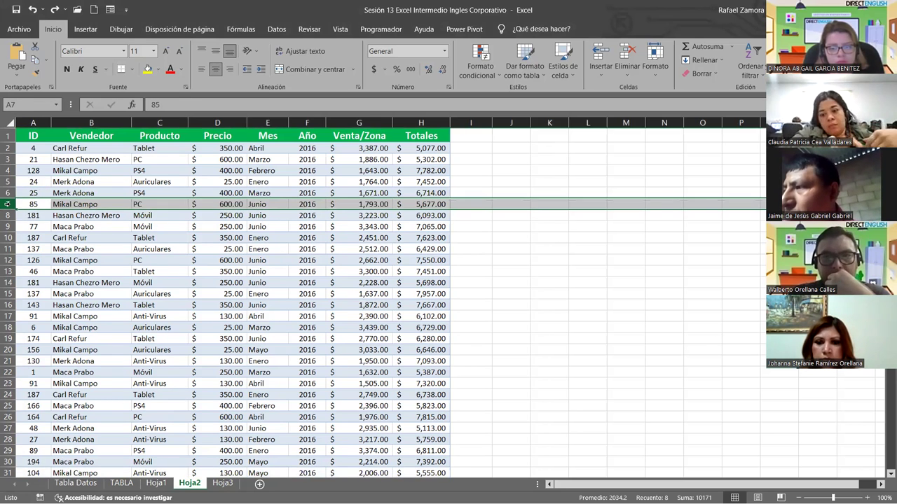
pyautogui.hotkey('ctrl', '+')
pyautogui.click(222, 283)
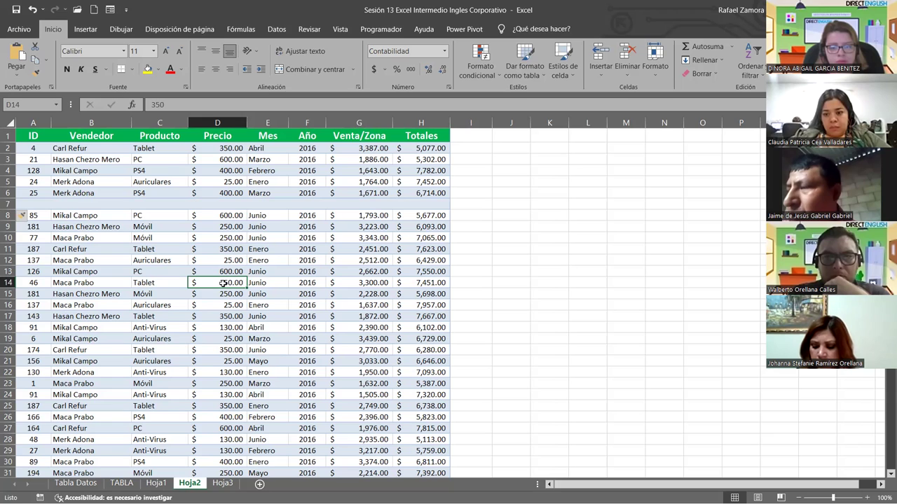
pyautogui.hotkey('ctrl', 'z')
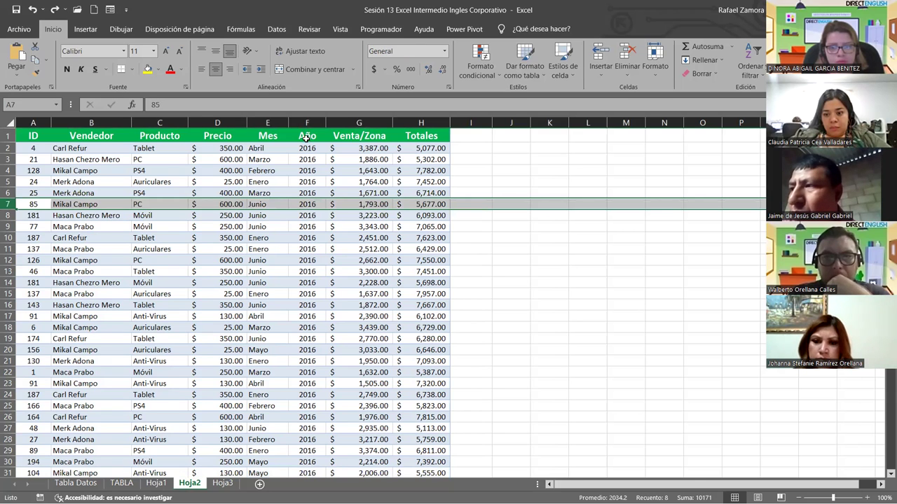
# - Insert a blank column before Mes, then remove it again
pyautogui.click(273, 123)
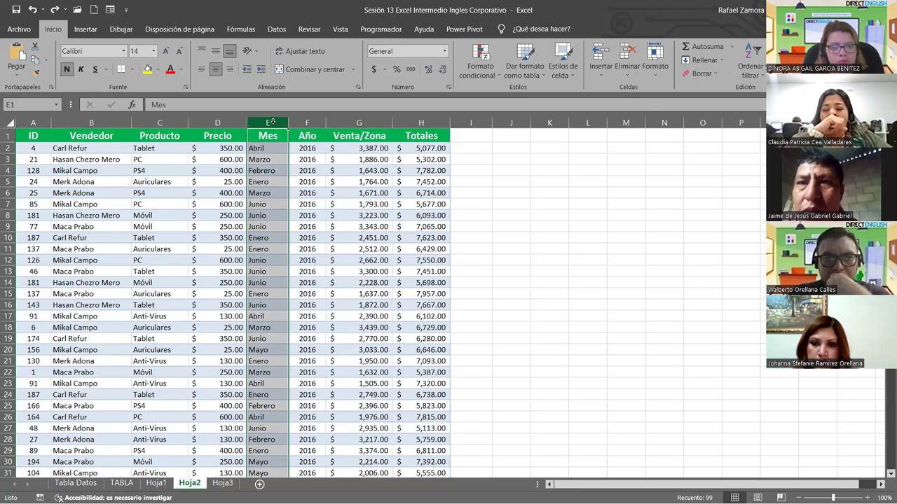
pyautogui.hotkey('ctrl', '+')
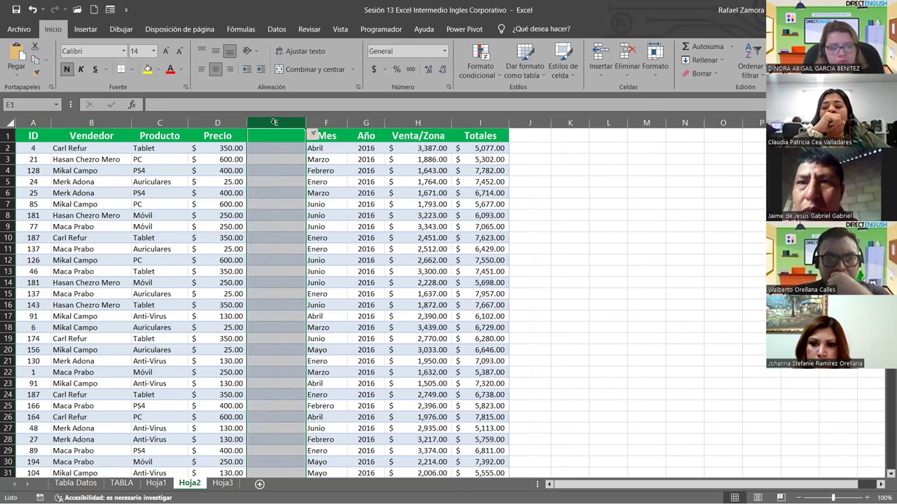
pyautogui.hotkey('ctrl', '-')
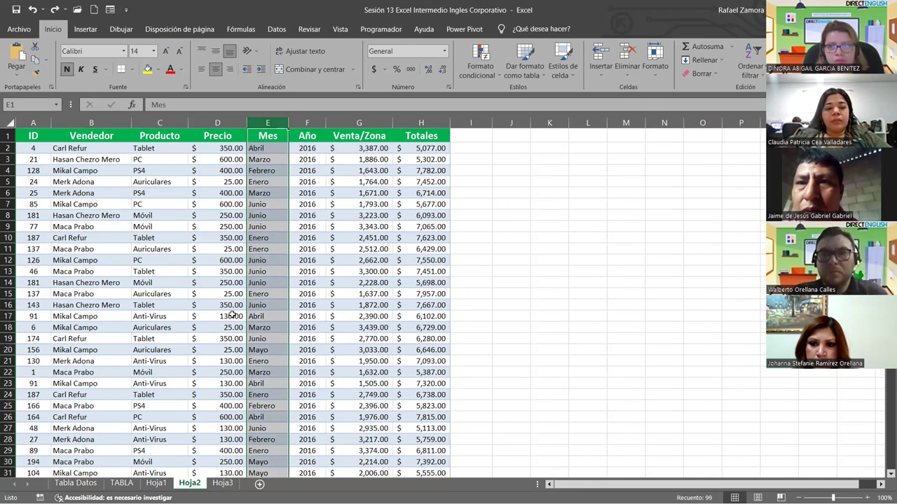
pyautogui.click(295, 241)
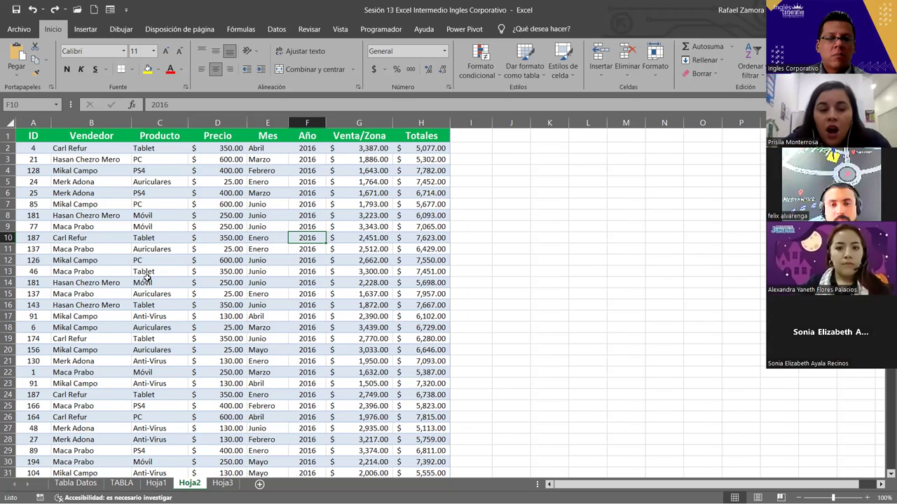
# - Move to the Hoja1 sheet with Ctrl+PageUp and select the empty cell J4
pyautogui.hotkey('ctrl', 'pageup')
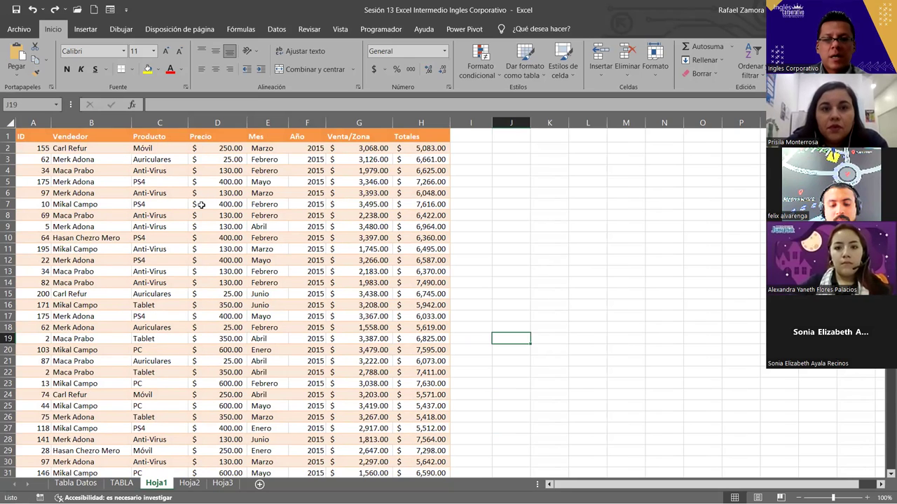
pyautogui.click(7, 204)
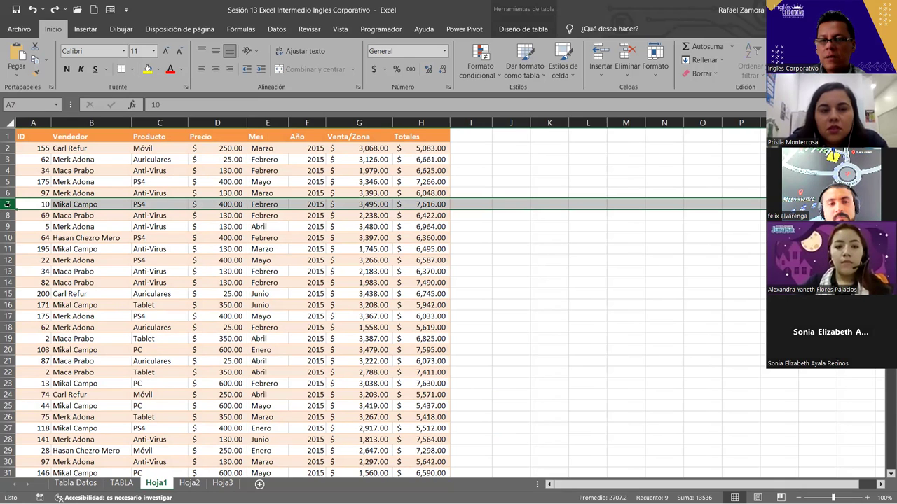
pyautogui.click(634, 273)
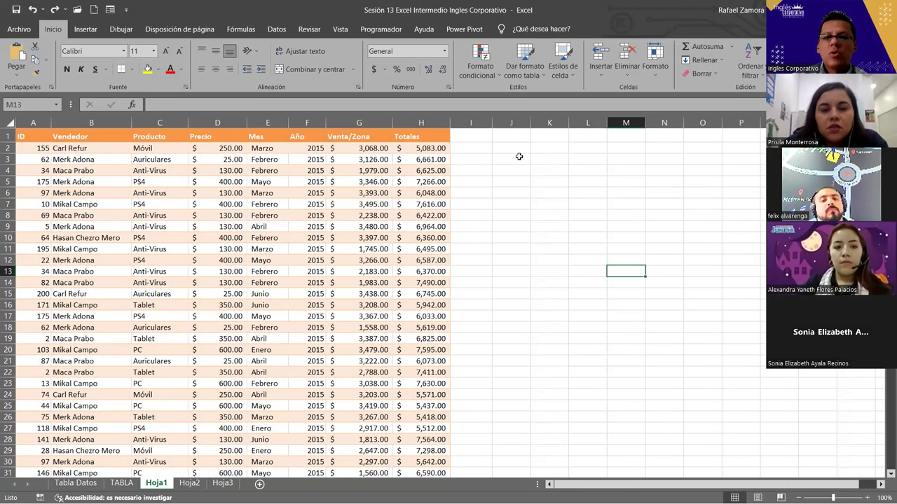
pyautogui.click(511, 171)
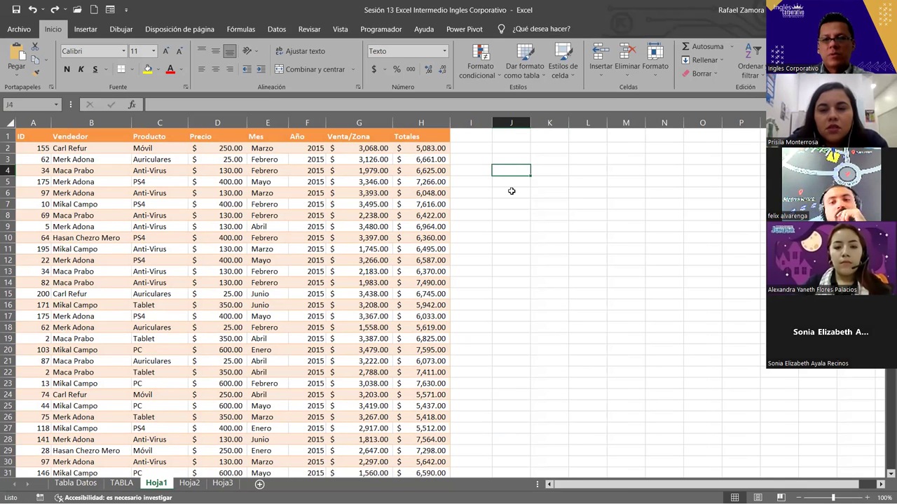
# - Enter 'Excel' in J4, fill it down to J17 and across to column O, then select the block
pyautogui.write('Excel')
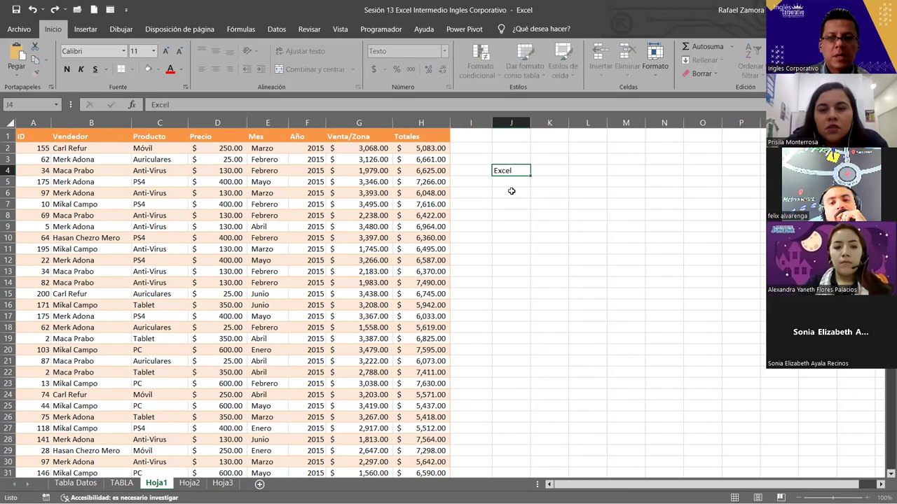
pyautogui.press('Return')
pyautogui.click(517, 170)
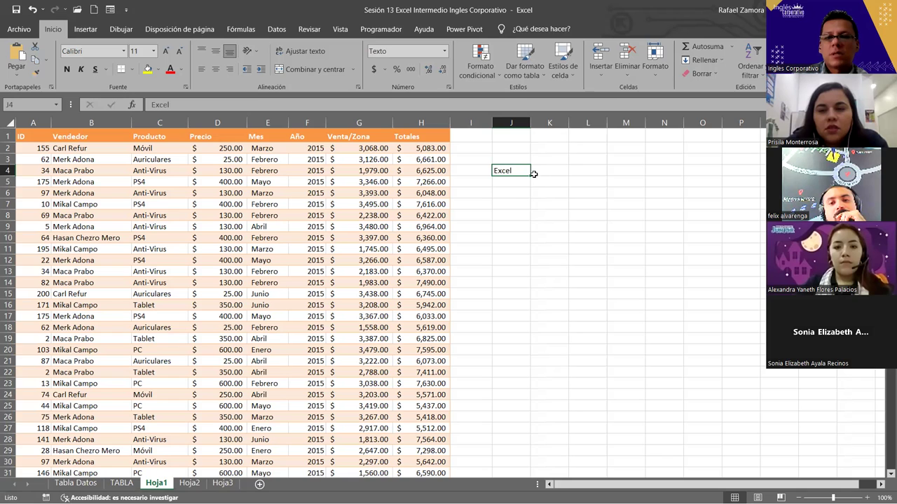
pyautogui.moveTo(527, 319); pyautogui.dragTo(527, 319)
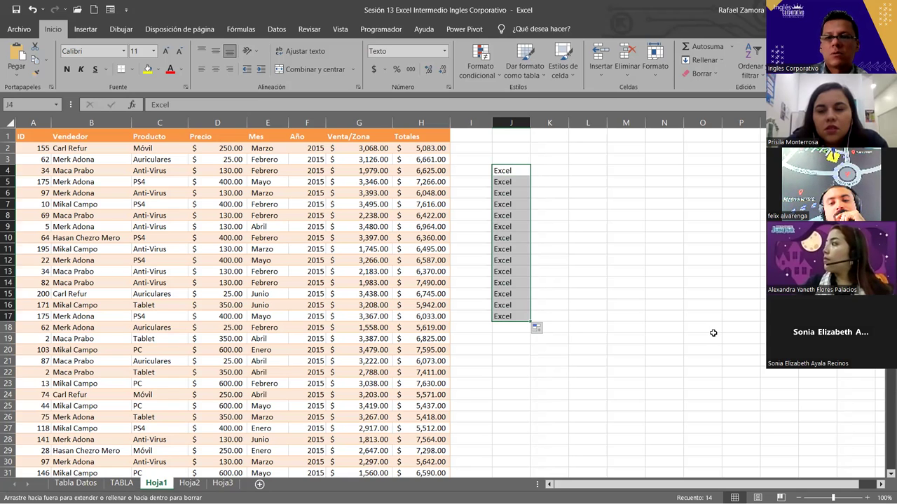
pyautogui.moveTo(713, 332); pyautogui.dragTo(713, 333)
pyautogui.click(635, 382)
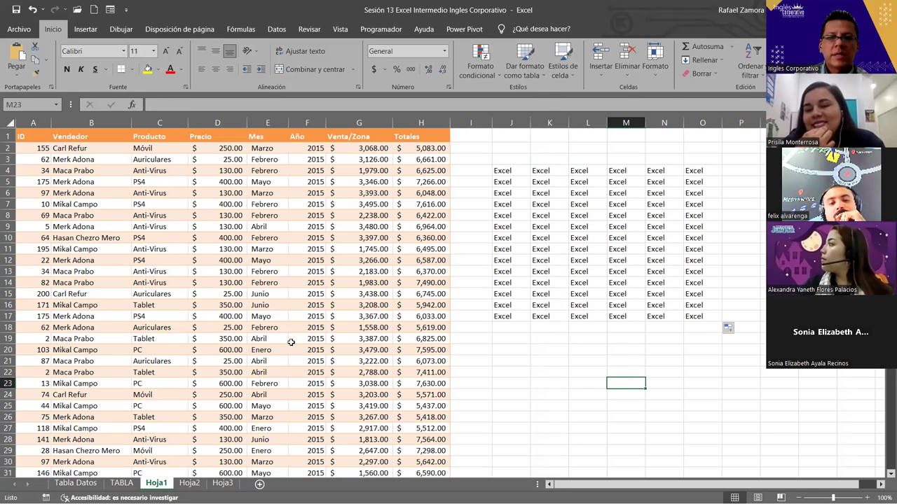
pyautogui.moveTo(502, 170)
pyautogui.mouseDown()
pyautogui.moveTo(667, 320)
pyautogui.moveTo(697, 319)
pyautogui.mouseUp()
pyautogui.hotkey('ctrl', 'c')
pyautogui.click(190, 483)
pyautogui.click(511, 204)
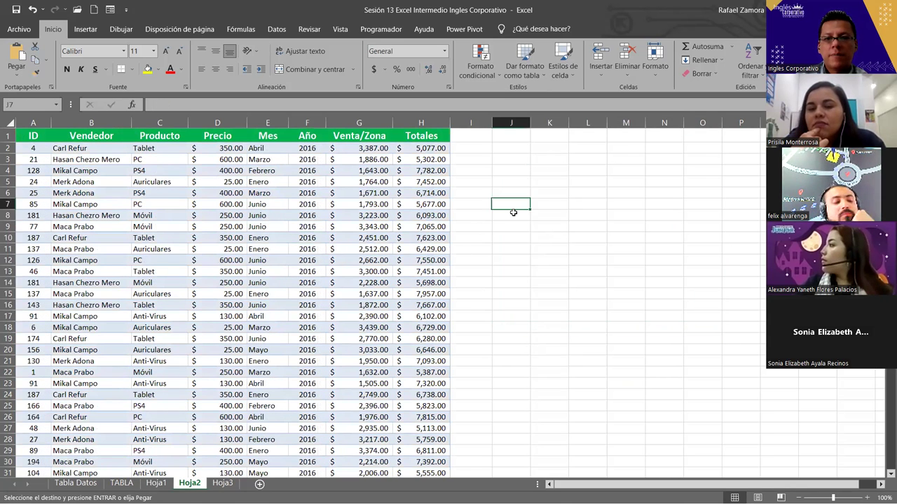
pyautogui.hotkey('ctrl', 'v')
pyautogui.click(699, 418)
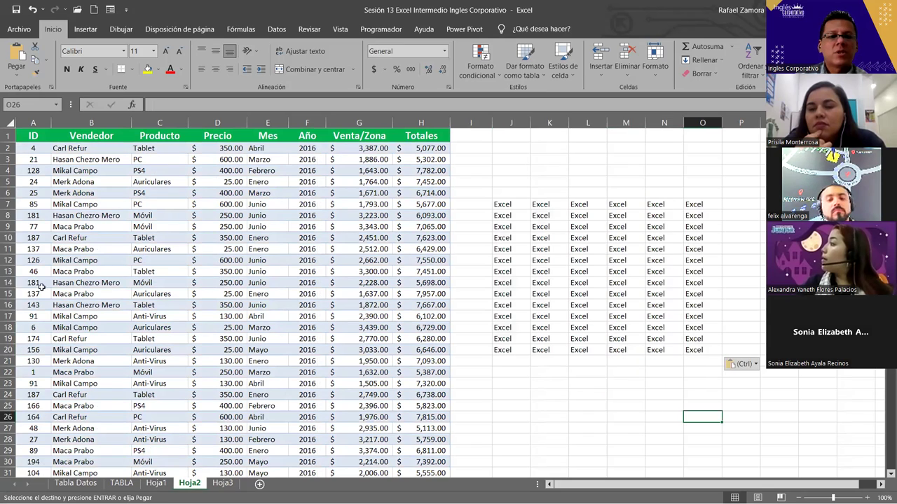
pyautogui.click(8, 260)
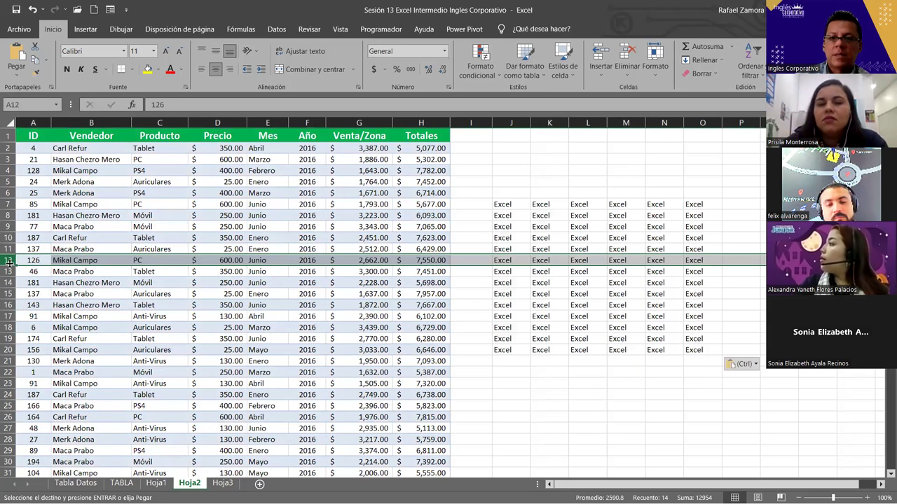
pyautogui.hotkey('ctrl', '+')
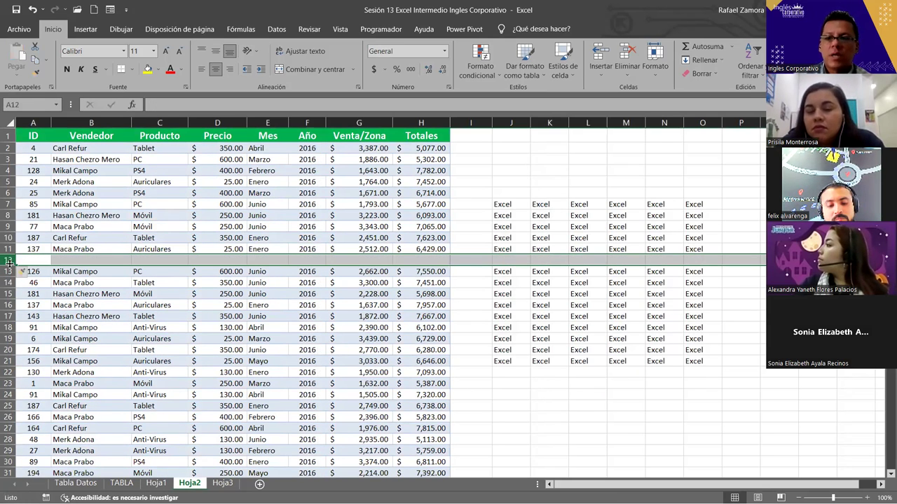
pyautogui.click(9, 226)
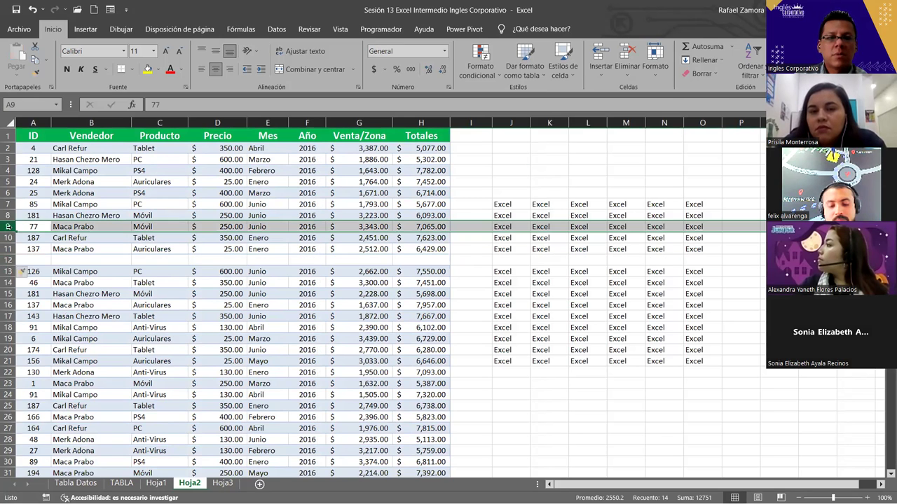
pyautogui.hotkey('ctrl', '+')
pyautogui.click(591, 249)
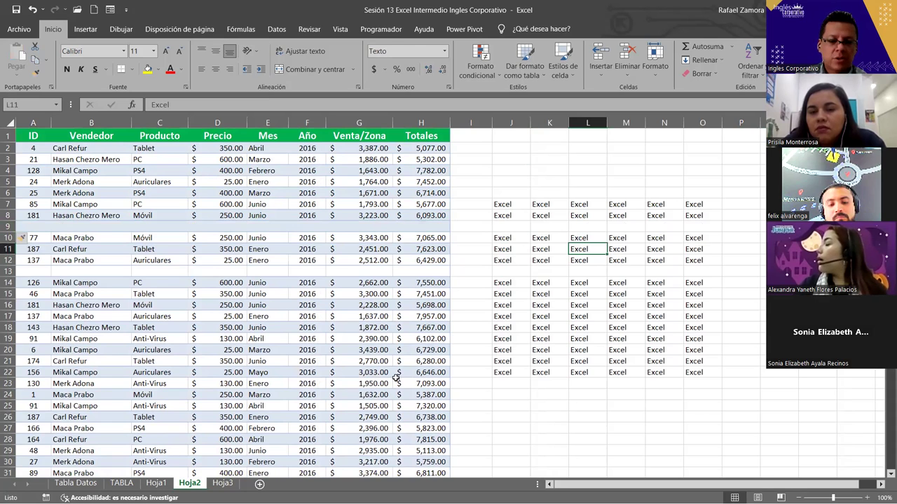
pyautogui.hotkey('ctrl', 'z')
pyautogui.hotkey('ctrl', 'z')
pyautogui.hotkey('ctrl', 'z')
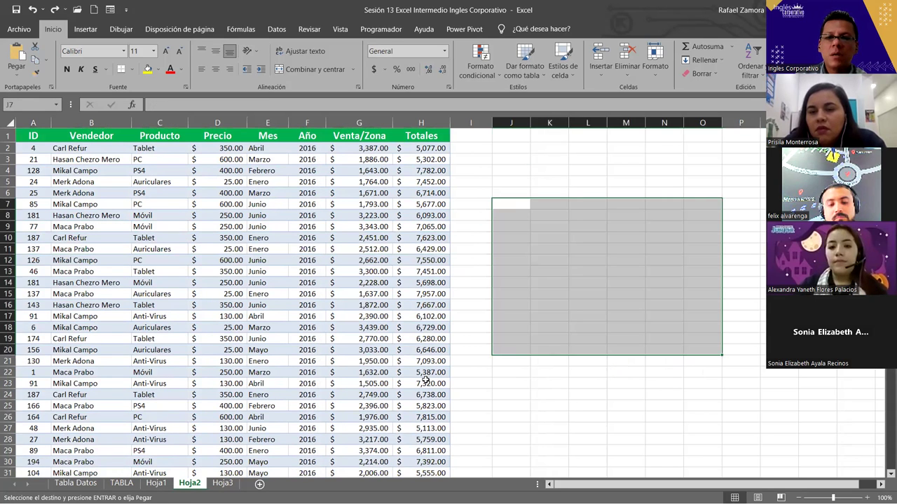
# - Back on Hoja1, cancel the pending copy and select table row A8:H8 for ID 69
pyautogui.click(156, 483)
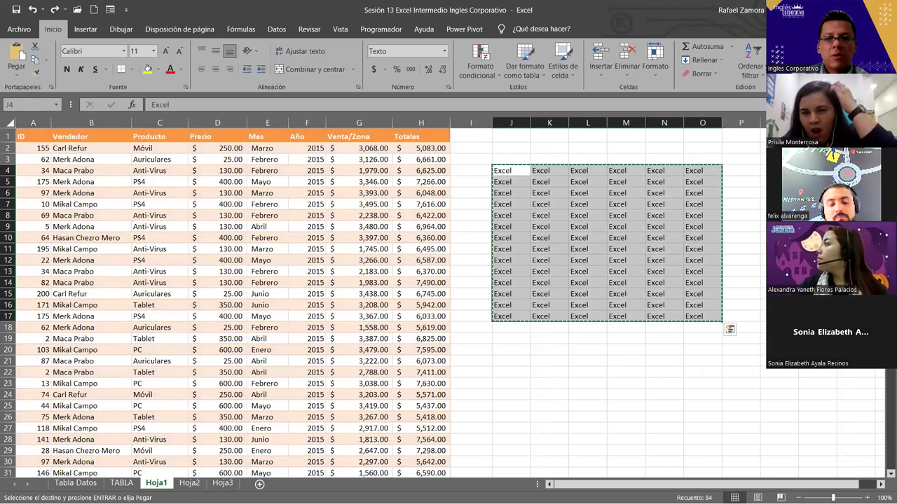
pyautogui.click(550, 372)
pyautogui.press('Escape')
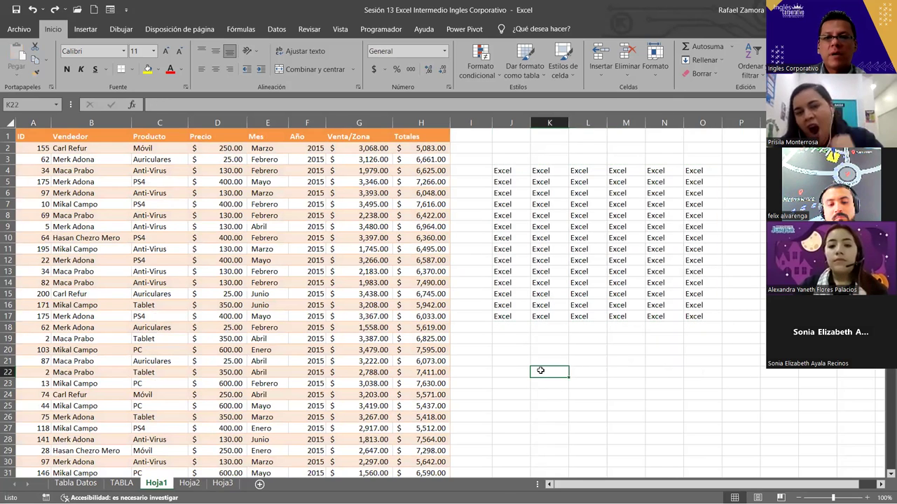
pyautogui.click(7, 193)
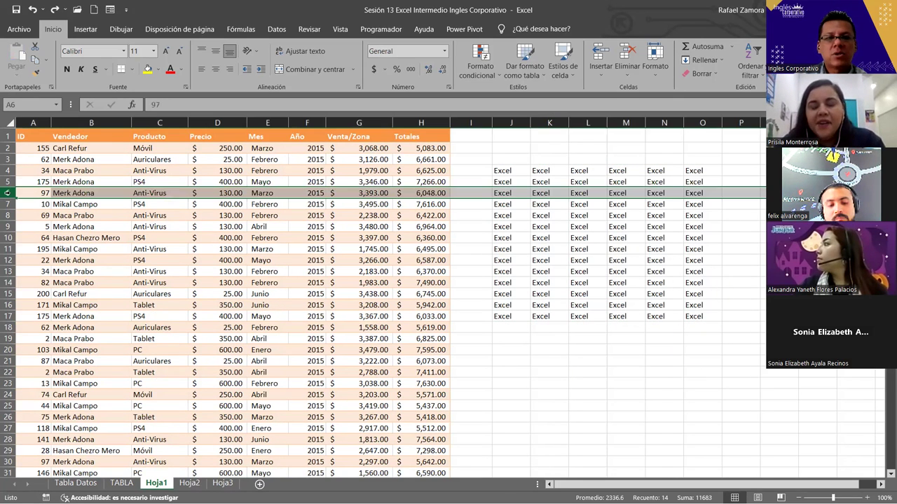
pyautogui.click(63, 216)
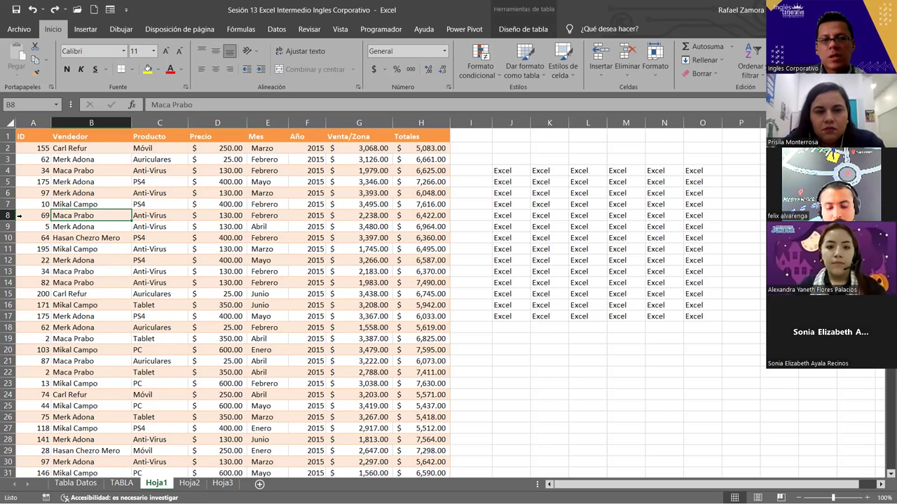
pyautogui.click(19, 216)
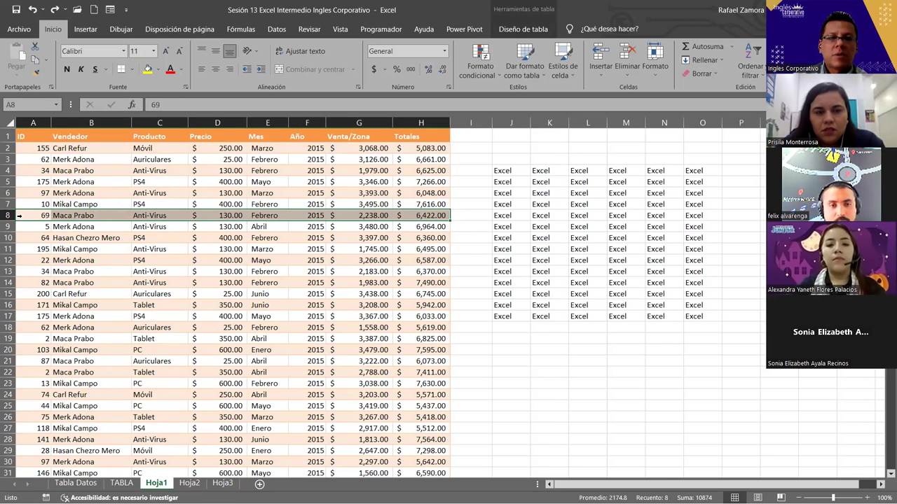
pyautogui.rightClick(23, 221)
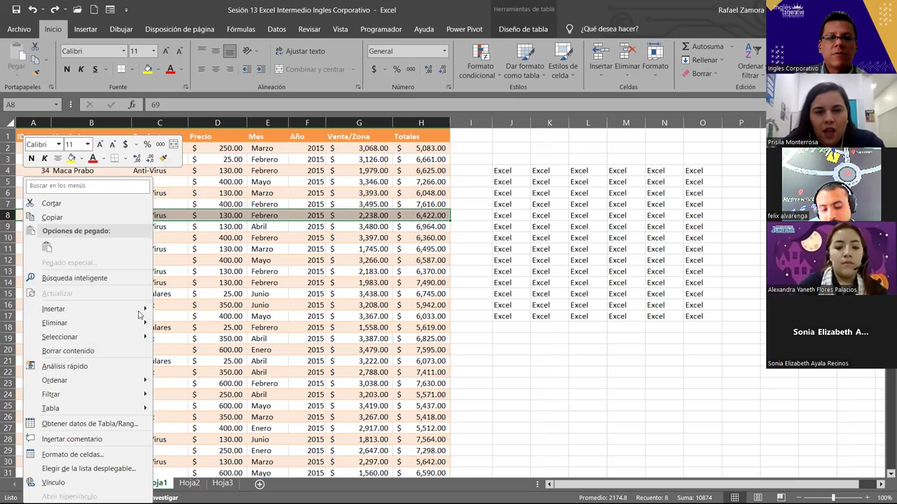
pyautogui.moveTo(53, 309)
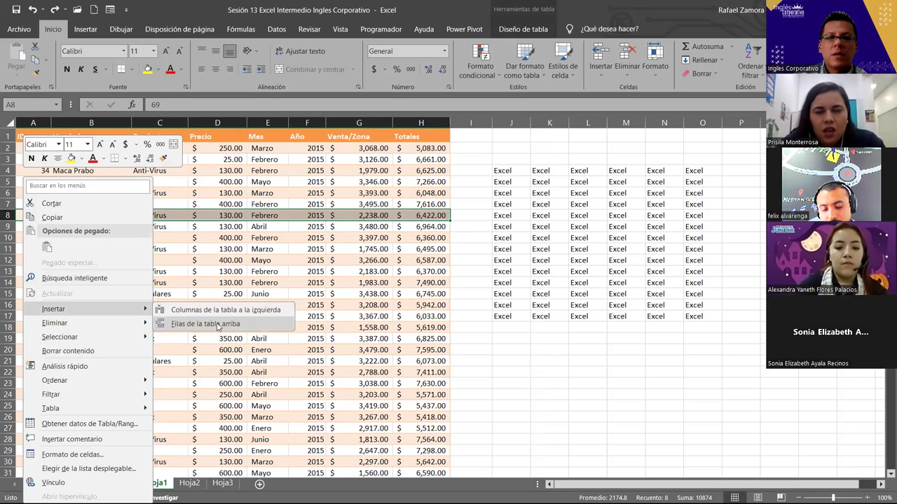
pyautogui.click(218, 324)
pyautogui.click(396, 307)
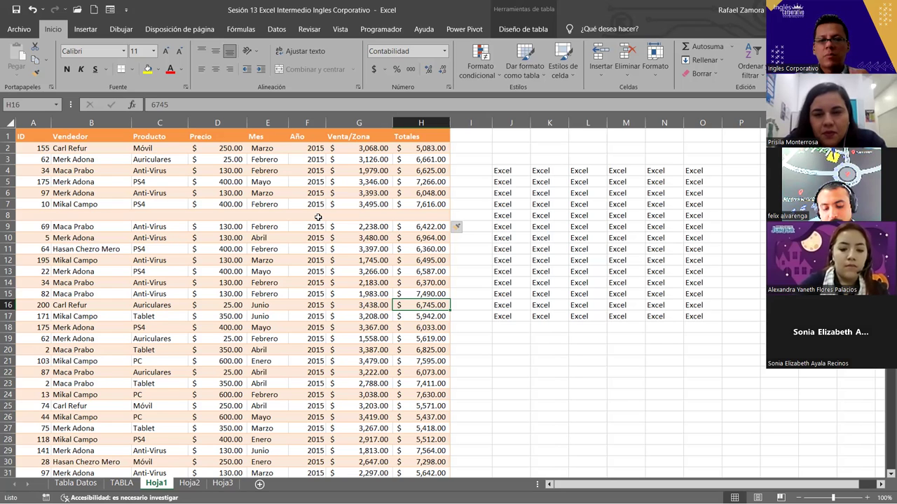
pyautogui.click(502, 169)
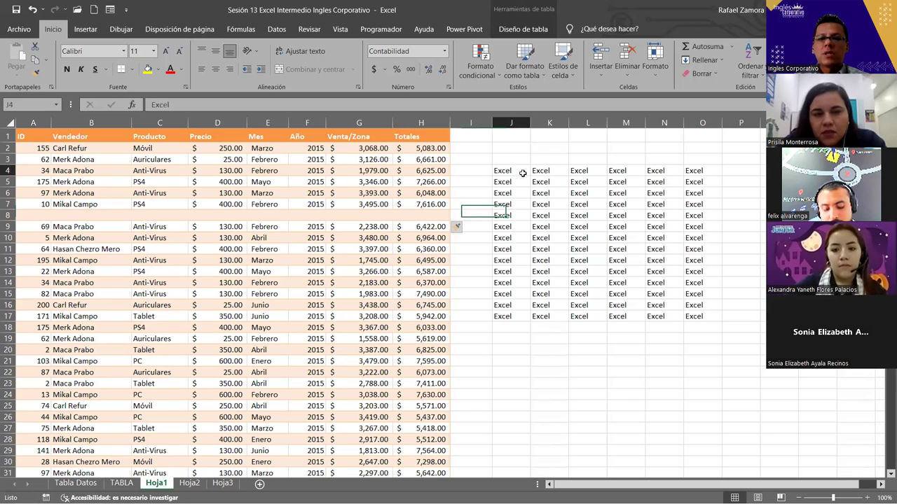
pyautogui.hotkey('ctrl', 'e')
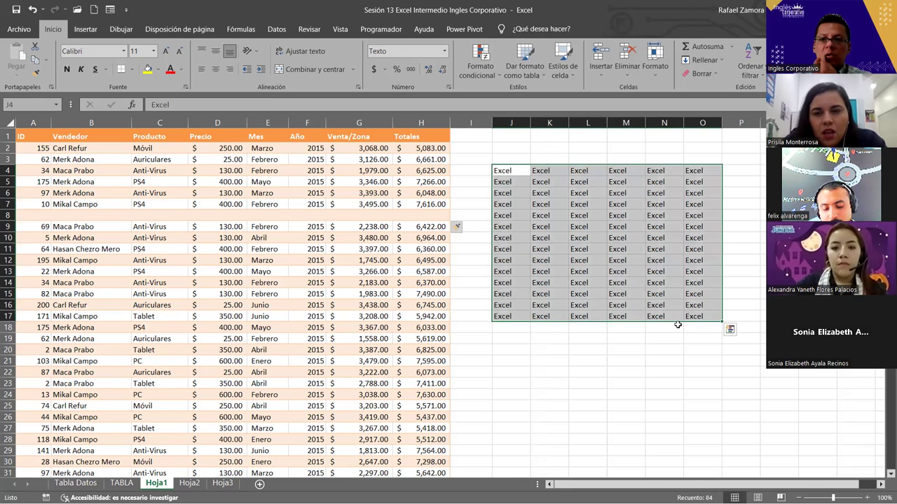
pyautogui.click(249, 272)
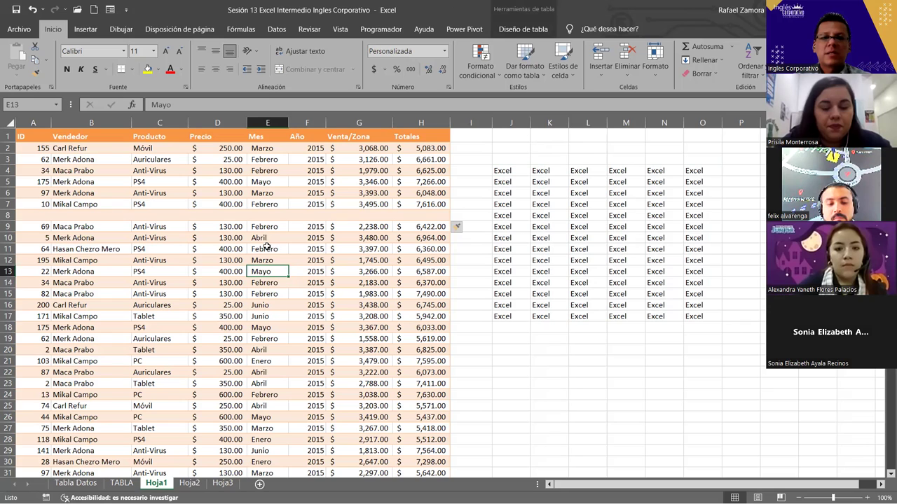
pyautogui.hotkey('ctrl', 'z')
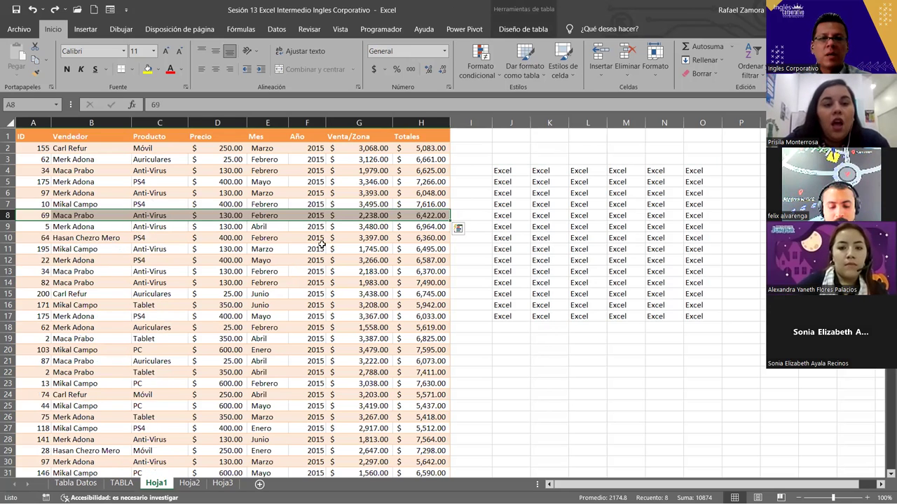
pyautogui.click(309, 191)
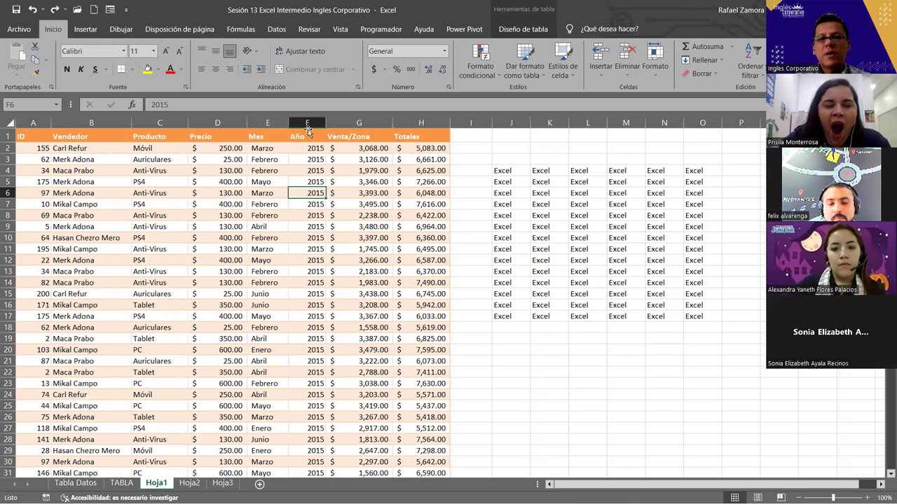
pyautogui.click(309, 129)
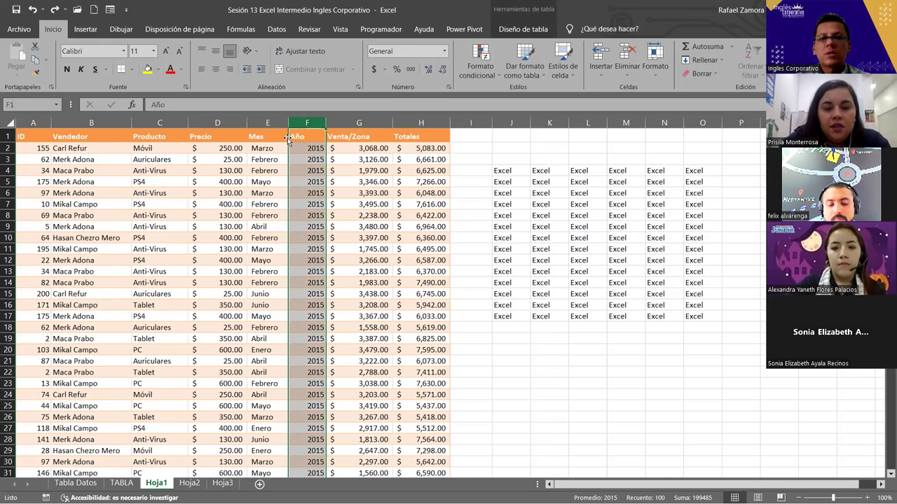
pyautogui.click(274, 128)
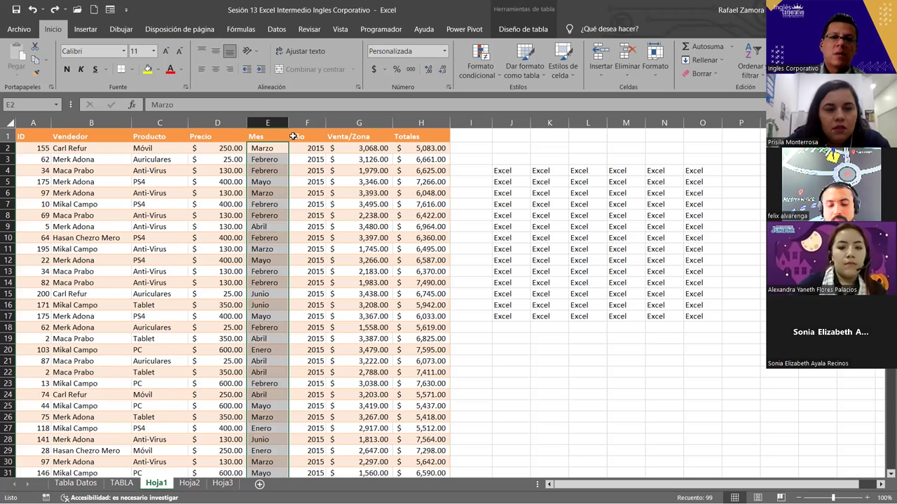
pyautogui.press('Up')
pyautogui.rightClick(274, 162)
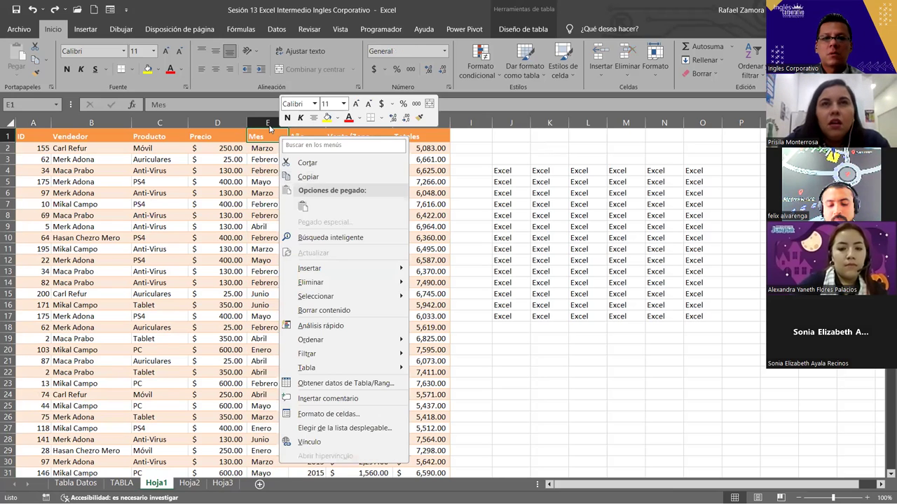
pyautogui.click(267, 129)
pyautogui.rightClick(267, 130)
pyautogui.moveTo(299, 264)
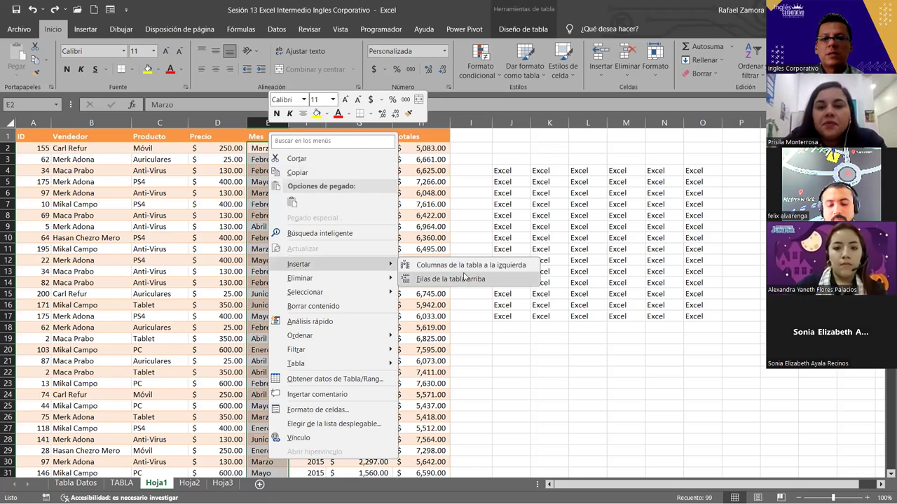
pyautogui.click(469, 267)
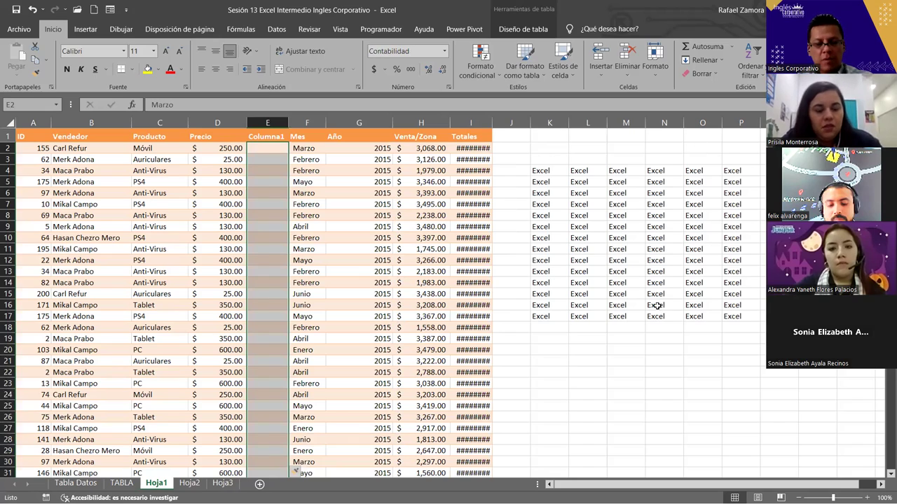
pyautogui.hotkey('ctrl', 'z')
pyautogui.scroll(-7, 356, 340)
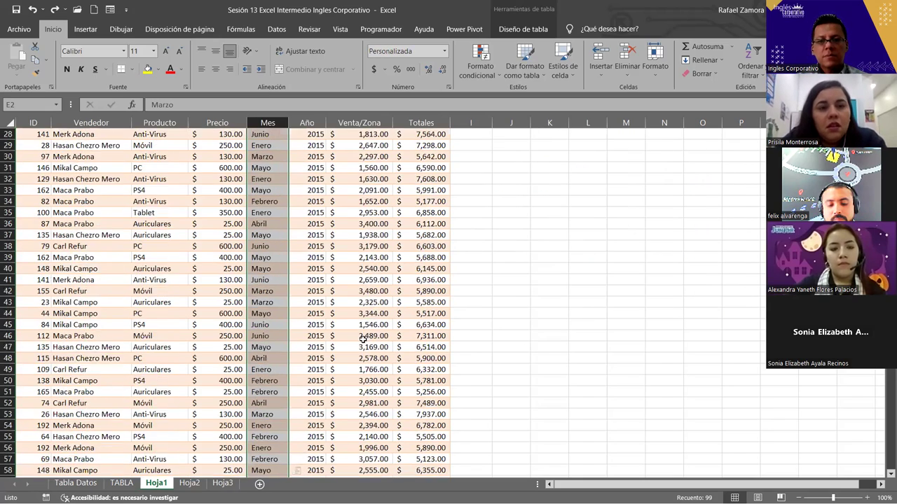
pyautogui.scroll(-9, 356, 341)
pyautogui.scroll(-6, 352, 366)
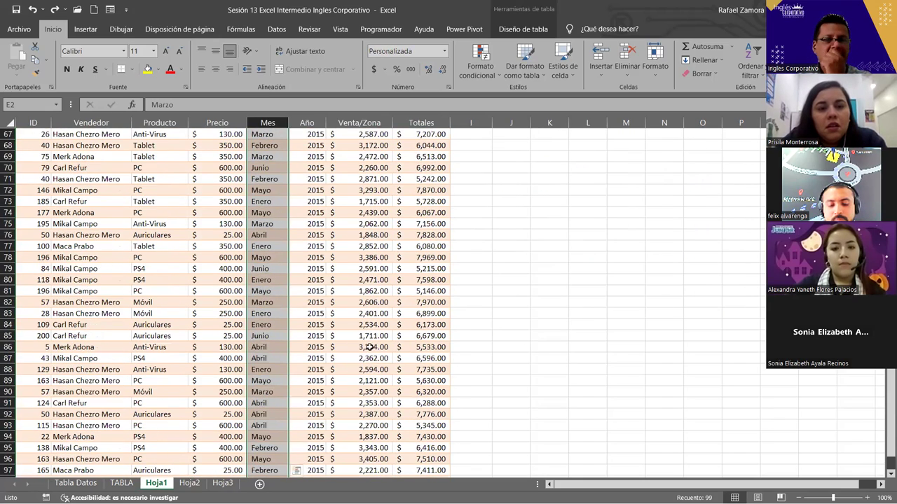
pyautogui.scroll(-10, 370, 346)
pyautogui.moveTo(218, 244); pyautogui.dragTo(368, 352)
pyautogui.scroll(1, 421, 341)
pyautogui.scroll(5, 421, 341)
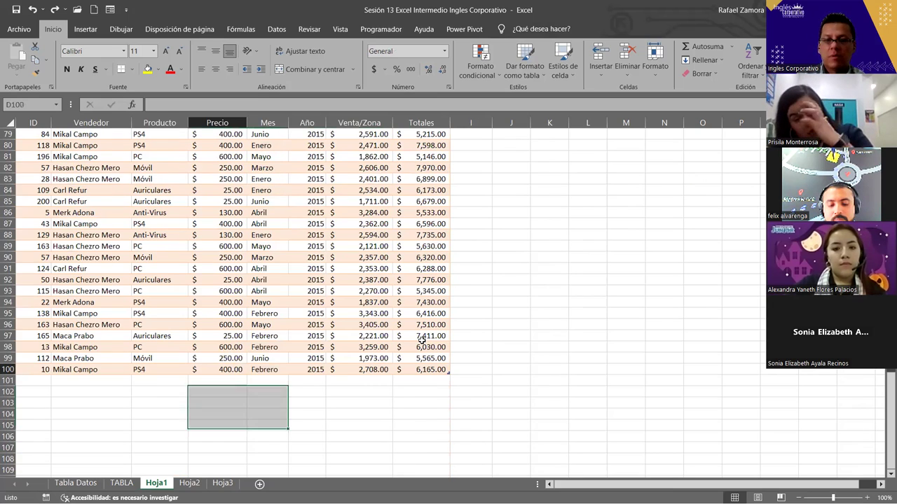
pyautogui.hotkey('ctrl', 'Up')
pyautogui.hotkey('ctrl', 'Up')
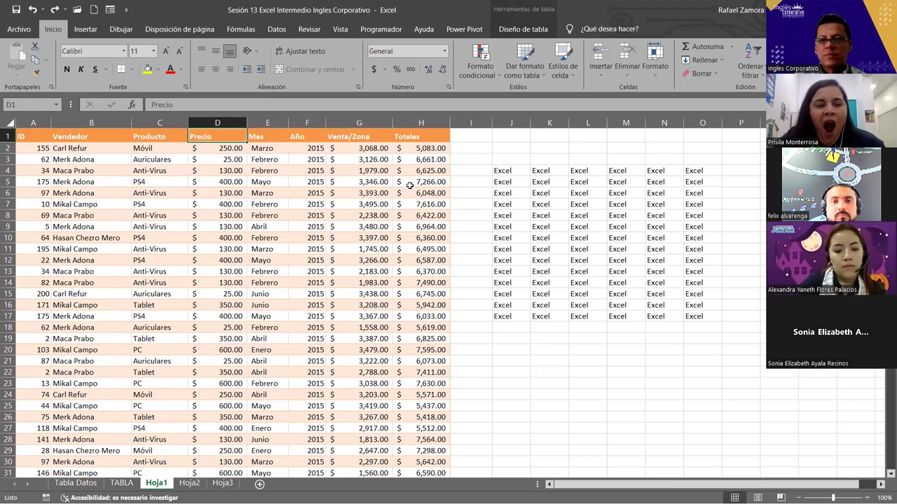
pyautogui.click(348, 273)
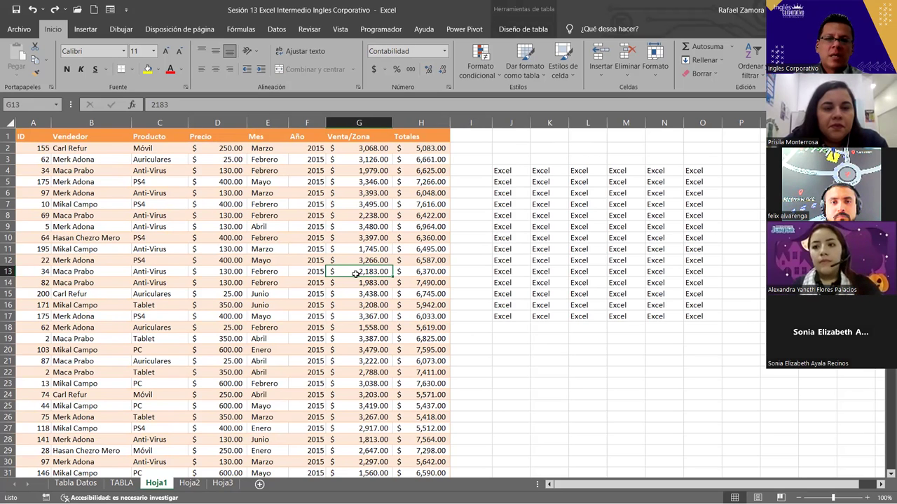
pyautogui.scroll(-16, 357, 287)
pyautogui.scroll(-8, 359, 302)
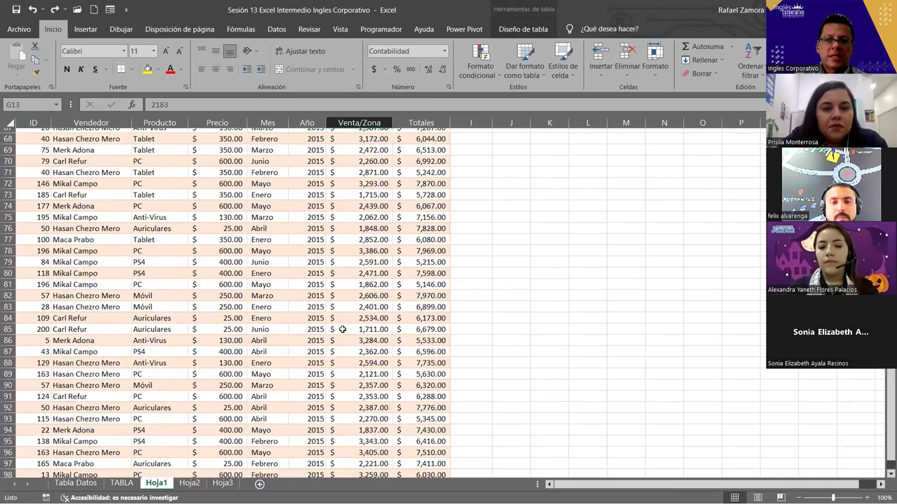
pyautogui.scroll(-8, 340, 327)
pyautogui.scroll(2, 340, 330)
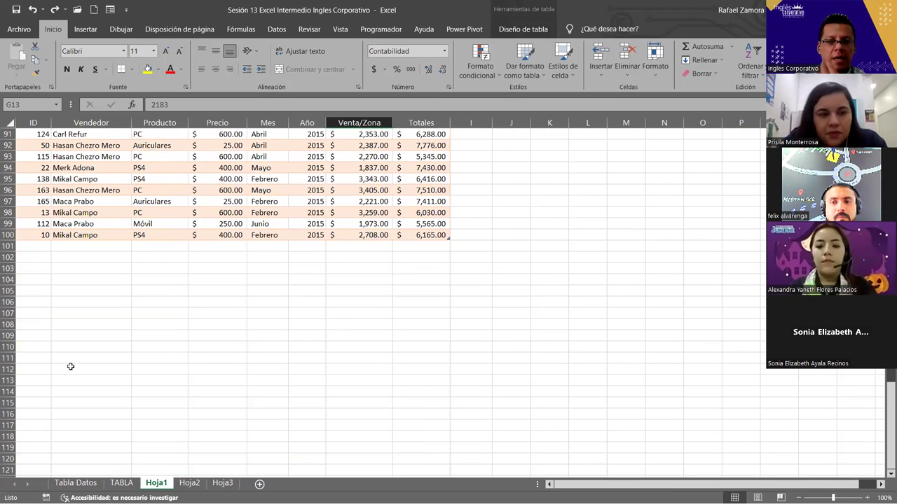
# - Enter the ID 200 in cell A101 so the sales table grows to row 101
pyautogui.click(40, 246)
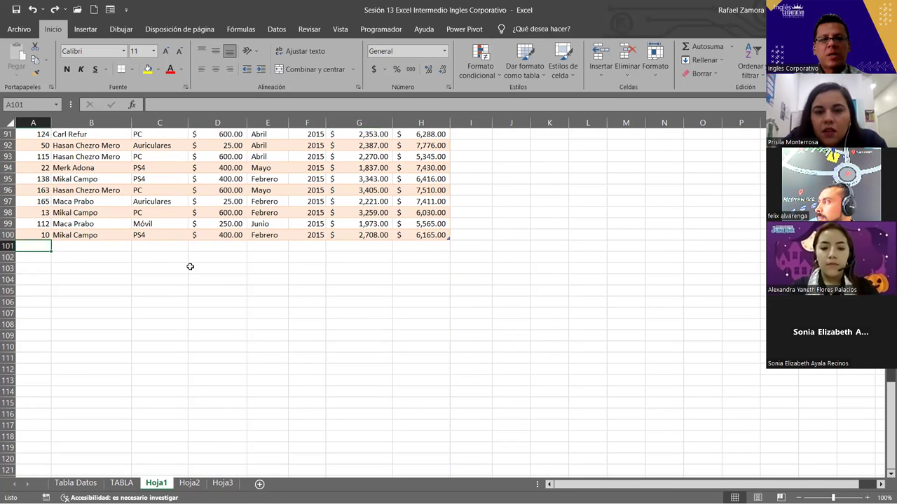
pyautogui.write('200')
pyautogui.press('Return')
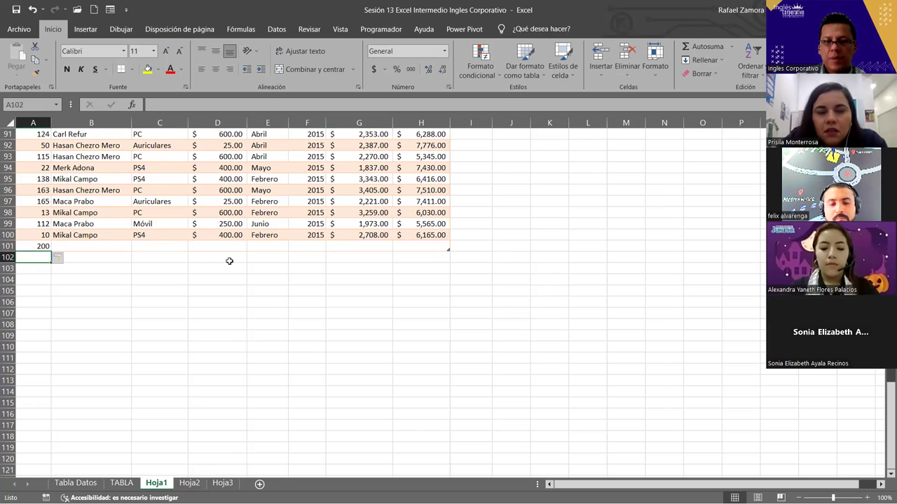
# - Check the new row 101, then look at the TABLA sheet and return to Hoja1
pyautogui.click(383, 244)
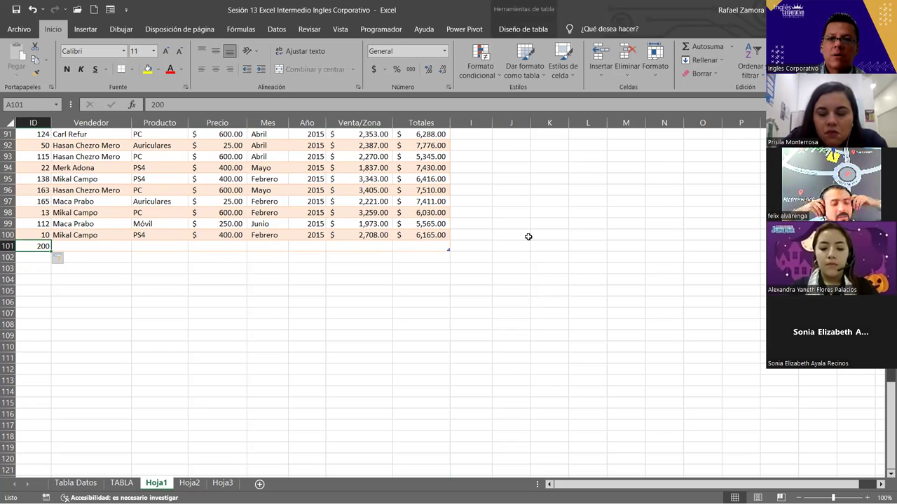
pyautogui.scroll(1, 518, 253)
pyautogui.click(508, 268)
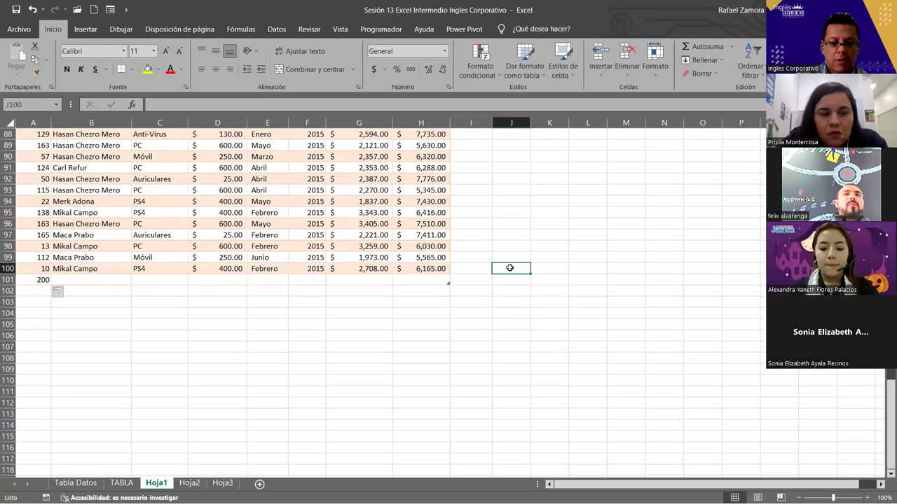
pyautogui.click(121, 483)
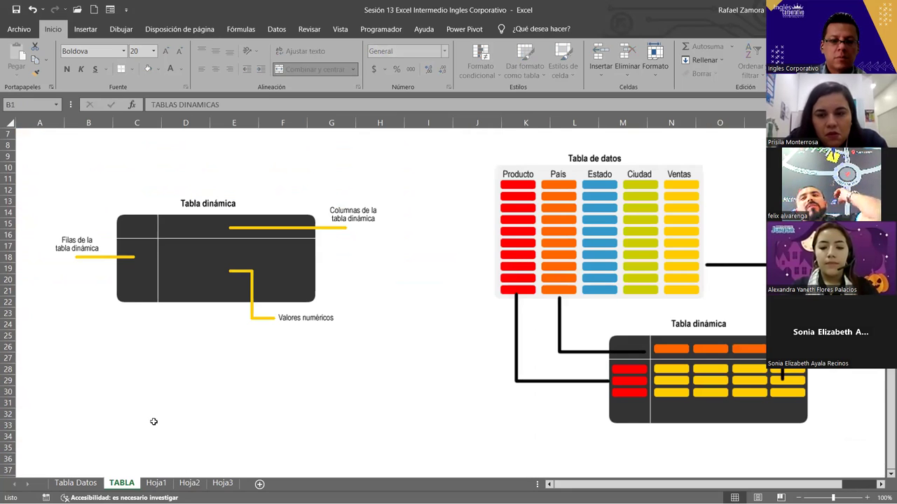
pyautogui.click(155, 482)
pyautogui.click(511, 200)
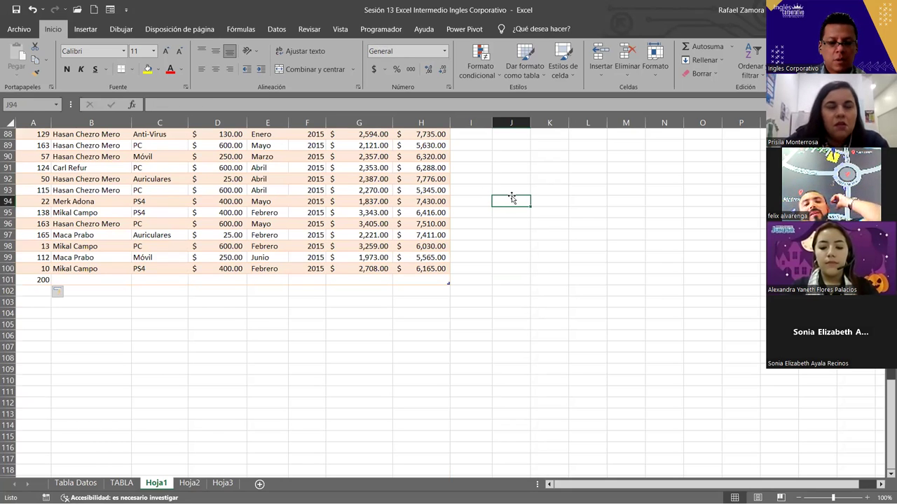
pyautogui.hotkey('ctrl', 'Up')
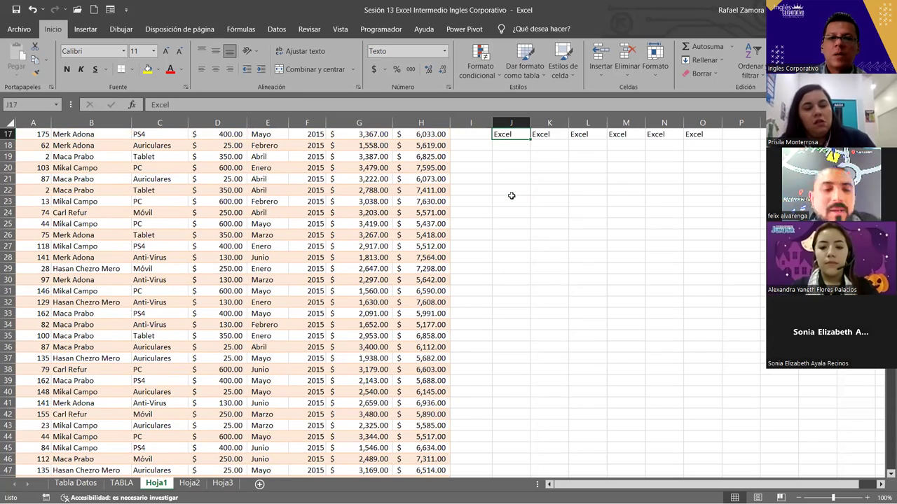
pyautogui.scroll(1, 456, 239)
pyautogui.scroll(4, 456, 235)
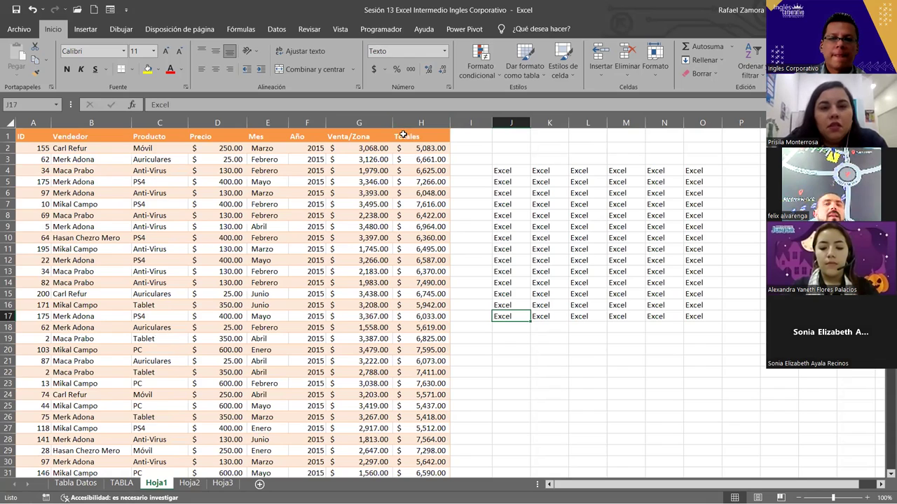
pyautogui.click(475, 133)
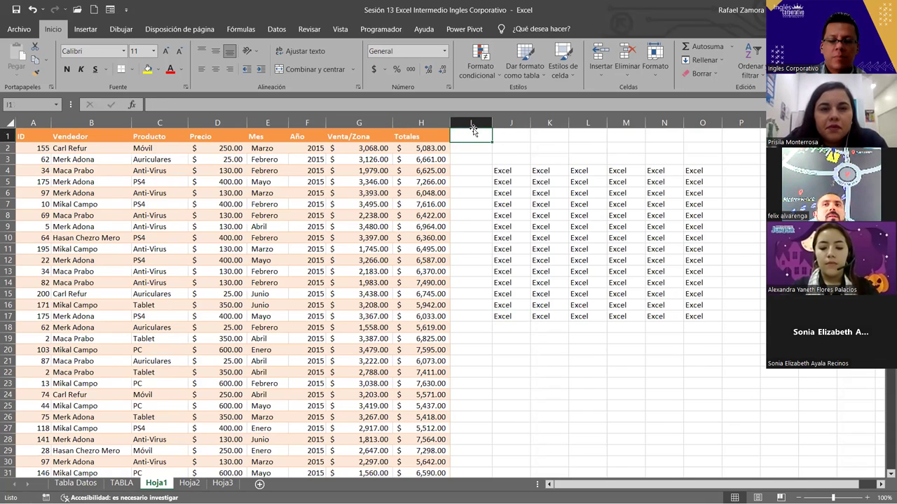
pyautogui.write('IVA')
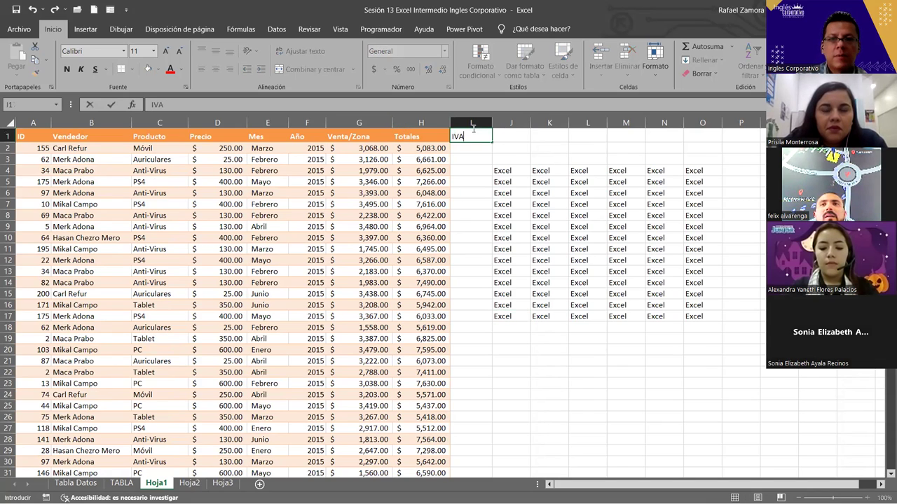
pyautogui.press('Return')
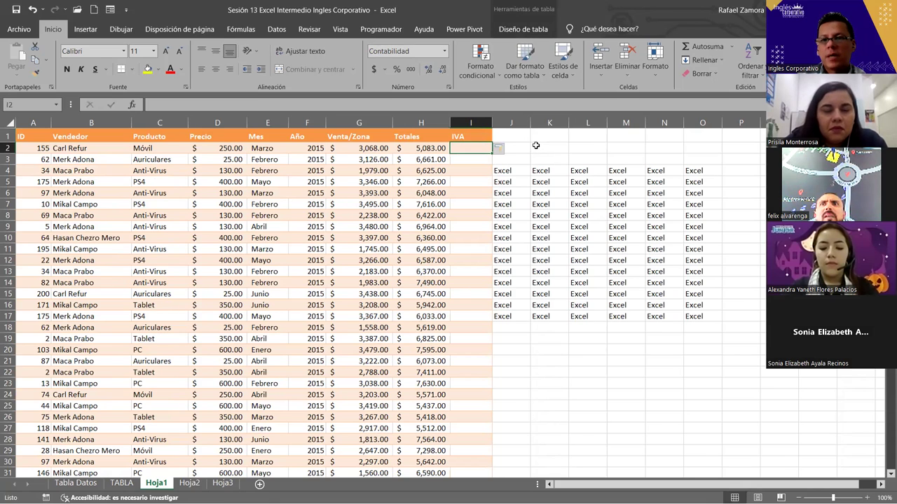
pyautogui.hotkey('ctrl', 'z')
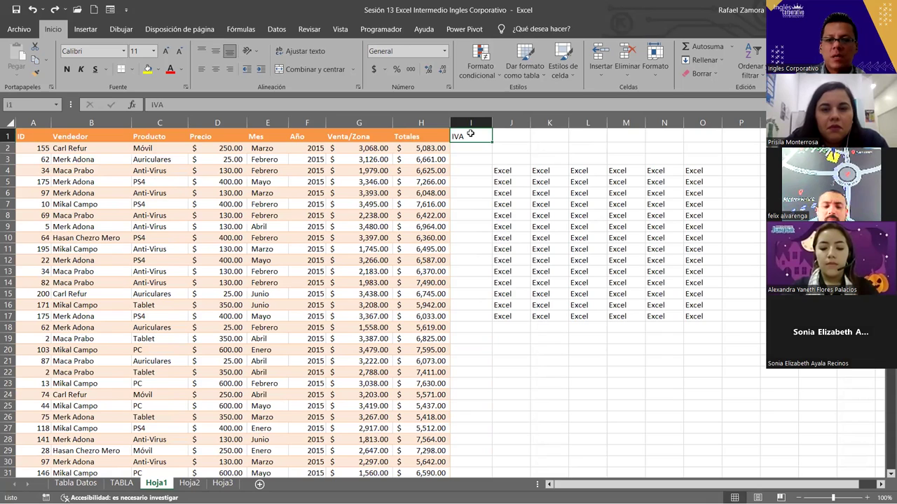
pyautogui.press('Delete')
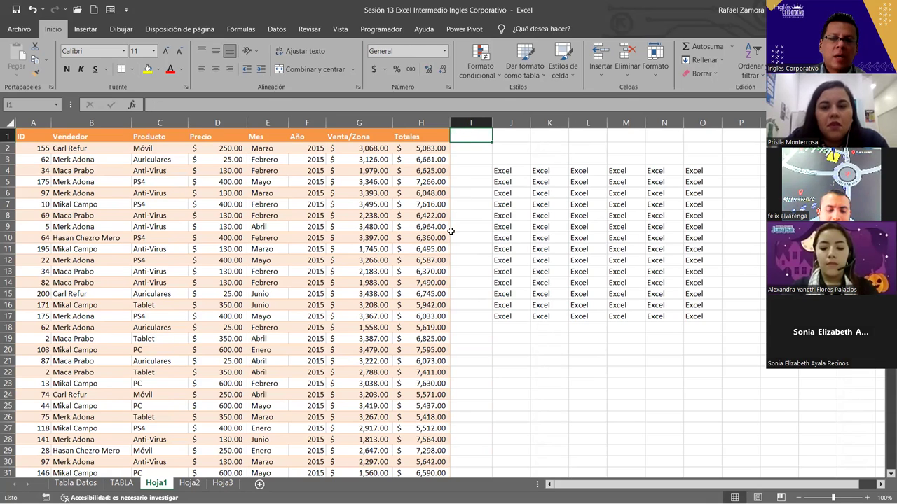
pyautogui.scroll(-4, 450, 231)
pyautogui.scroll(-12, 451, 238)
pyautogui.scroll(-15, 442, 245)
pyautogui.scroll(3, 452, 247)
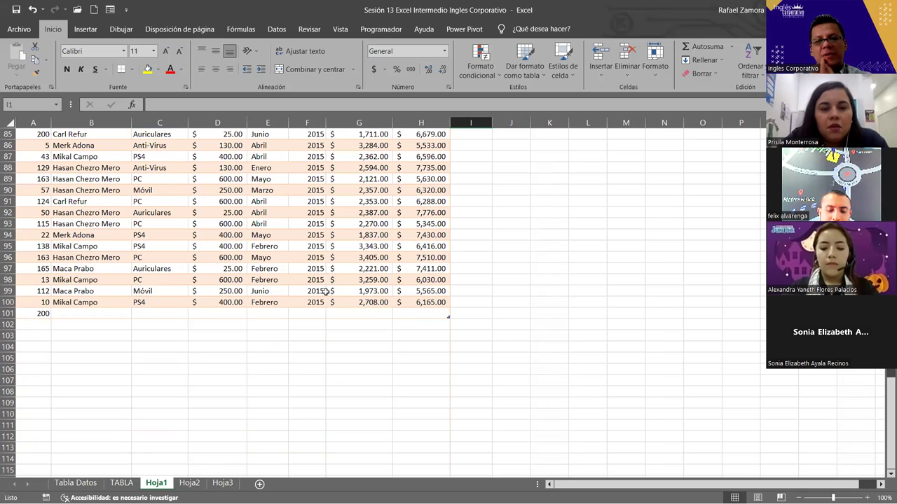
# - AutoSum the Totales column into H101, then undo the automatic total row
pyautogui.click(440, 328)
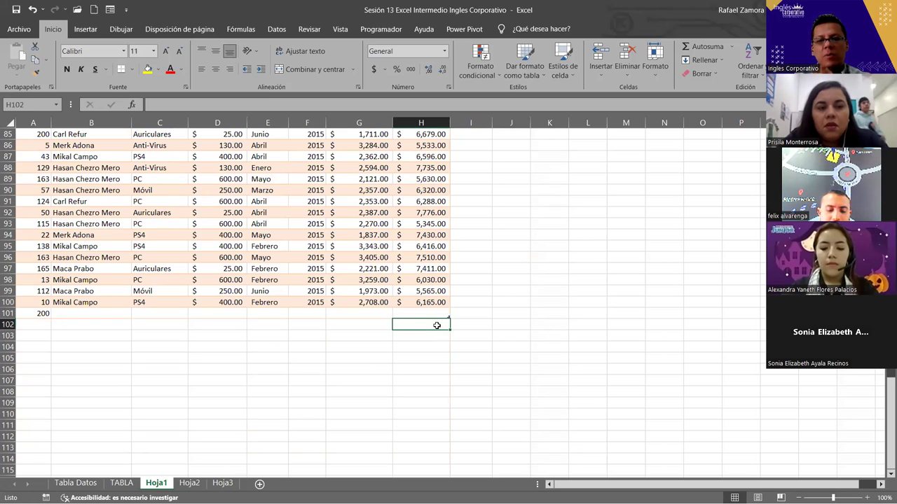
pyautogui.click(7, 313)
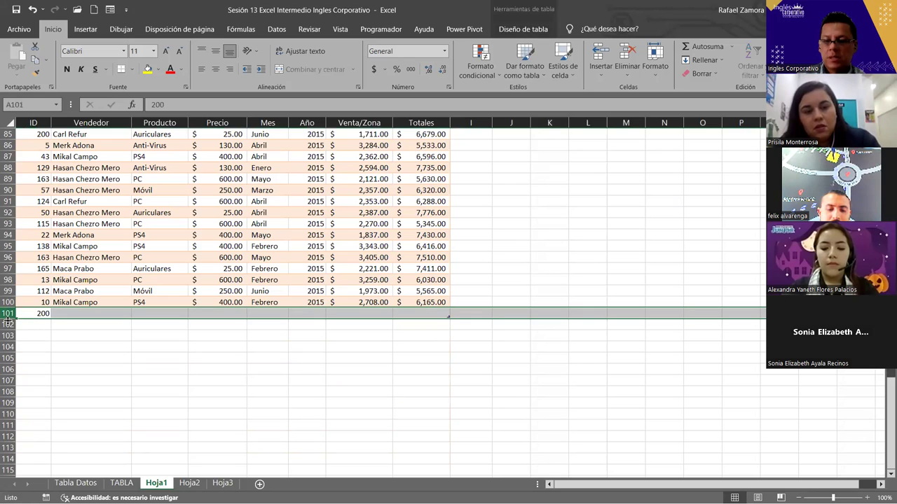
pyautogui.click(434, 316)
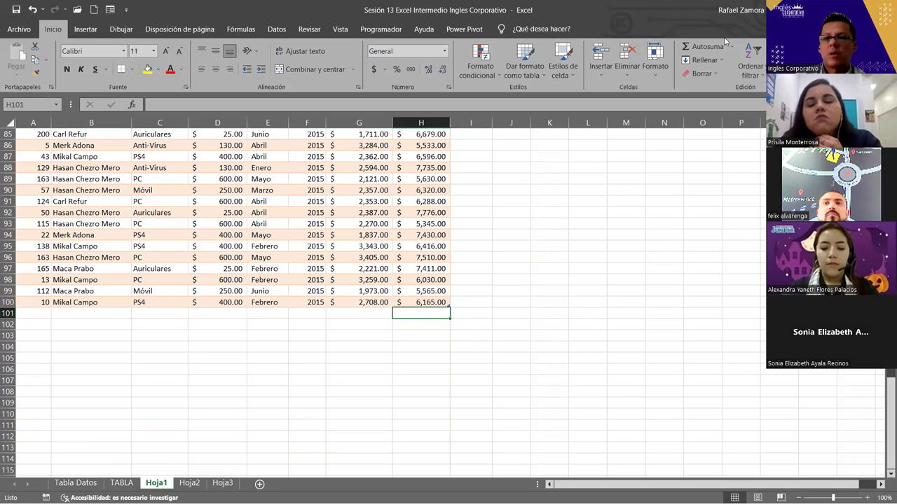
pyautogui.click(704, 46)
pyautogui.click(704, 47)
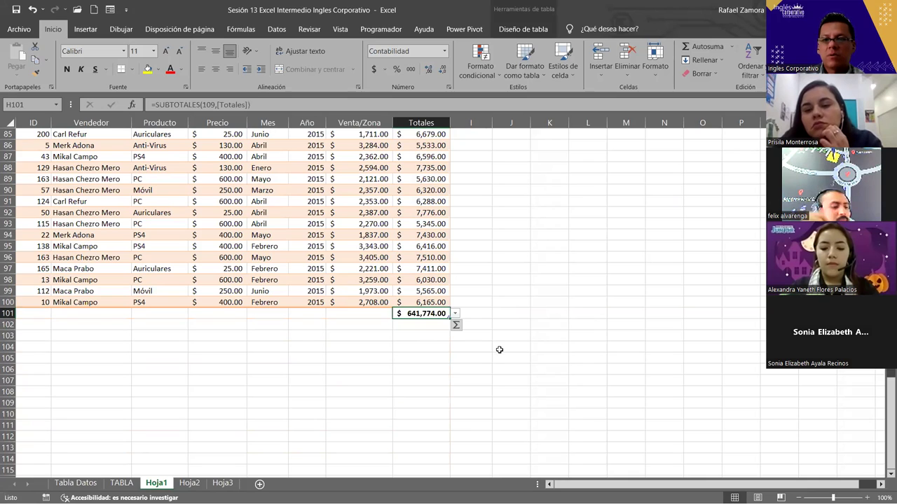
pyautogui.hotkey('ctrl', 'z')
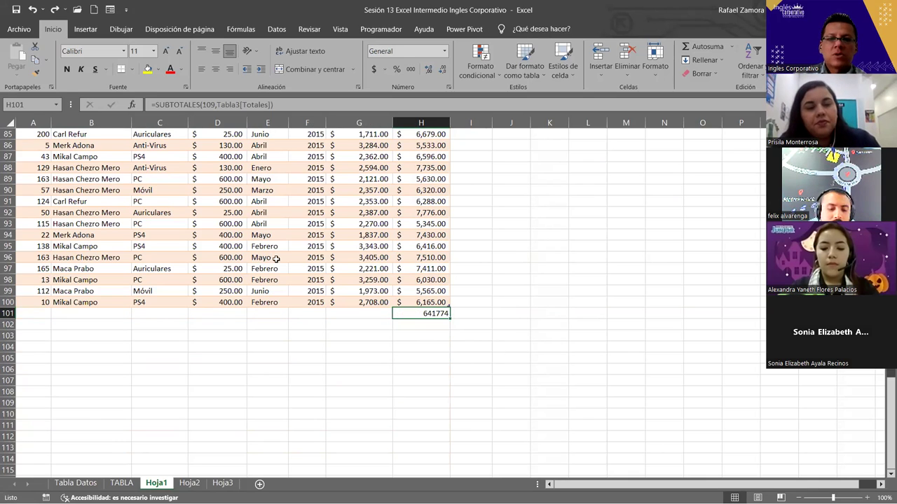
# - Delete the leftover sum from H101 and show the table's Diseño de tabla options
pyautogui.click(274, 258)
pyautogui.click(429, 314)
pyautogui.press('Delete')
pyautogui.click(359, 201)
pyautogui.click(518, 28)
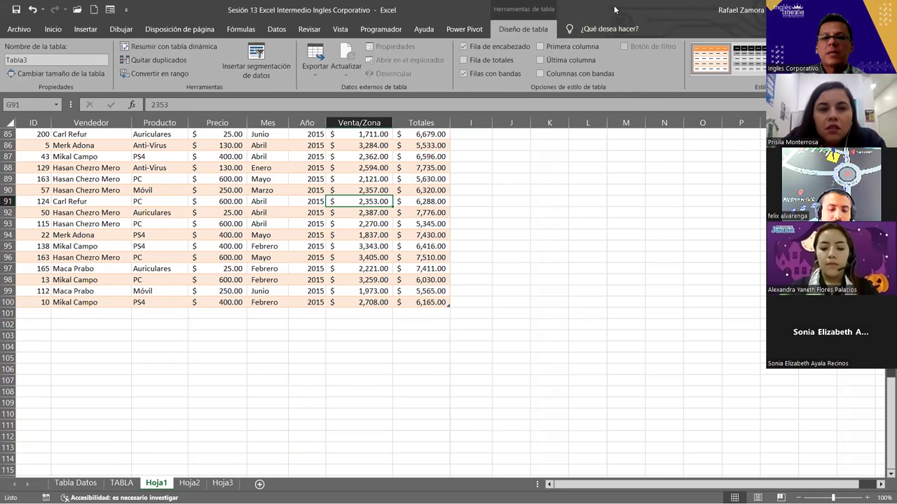
# - Add a Fila de totales row and set its Totales cell to Promedio, showing 6,482.57
pyautogui.click(474, 59)
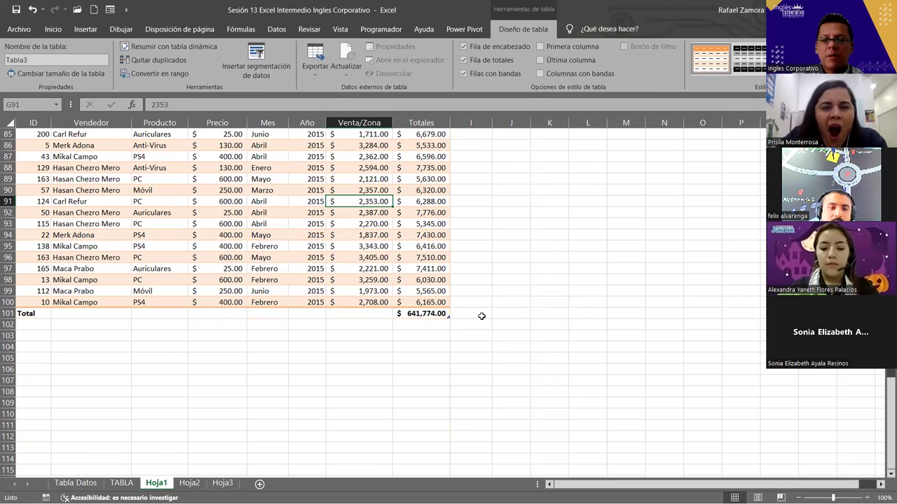
pyautogui.click(444, 314)
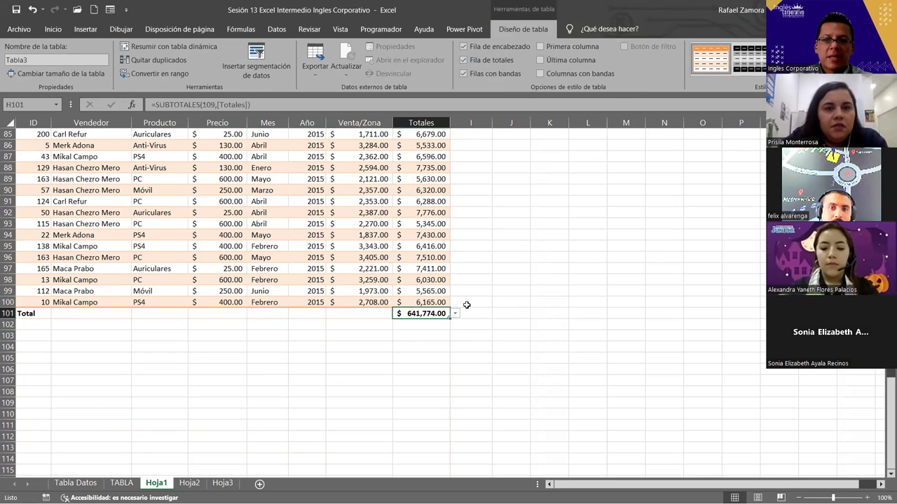
pyautogui.click(455, 314)
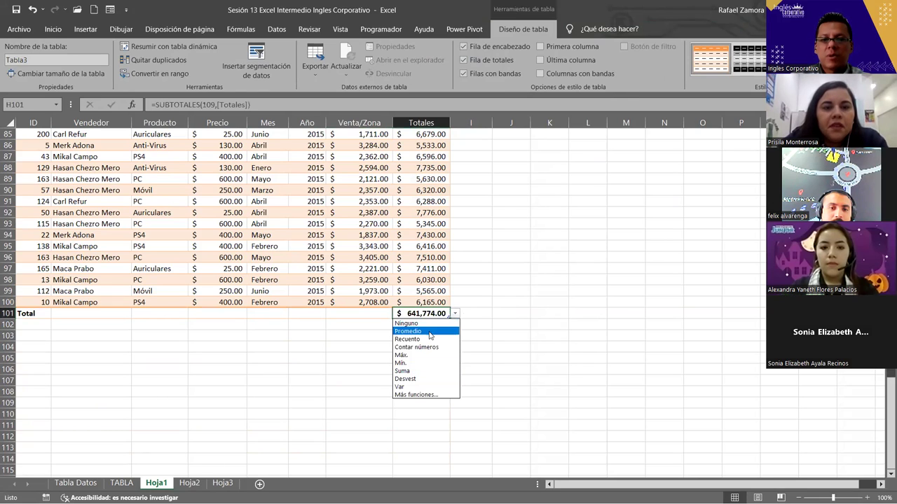
pyautogui.click(429, 336)
pyautogui.click(465, 313)
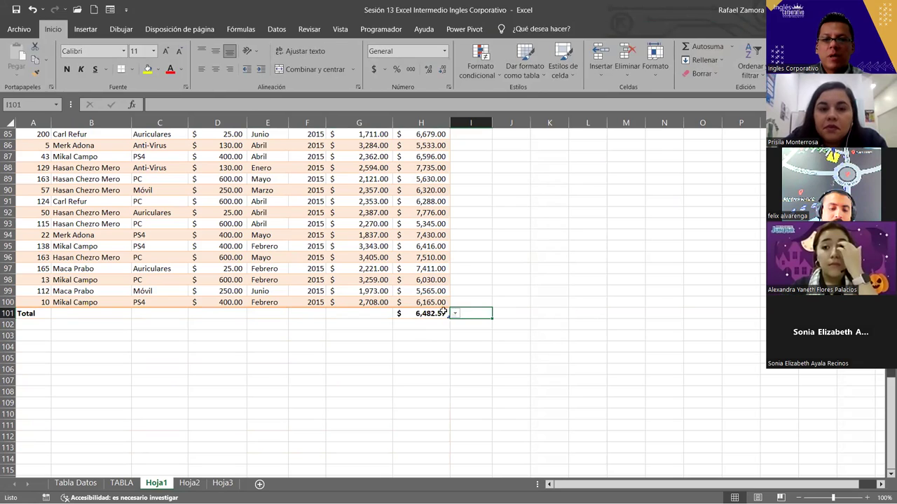
pyautogui.click(447, 316)
pyautogui.click(454, 315)
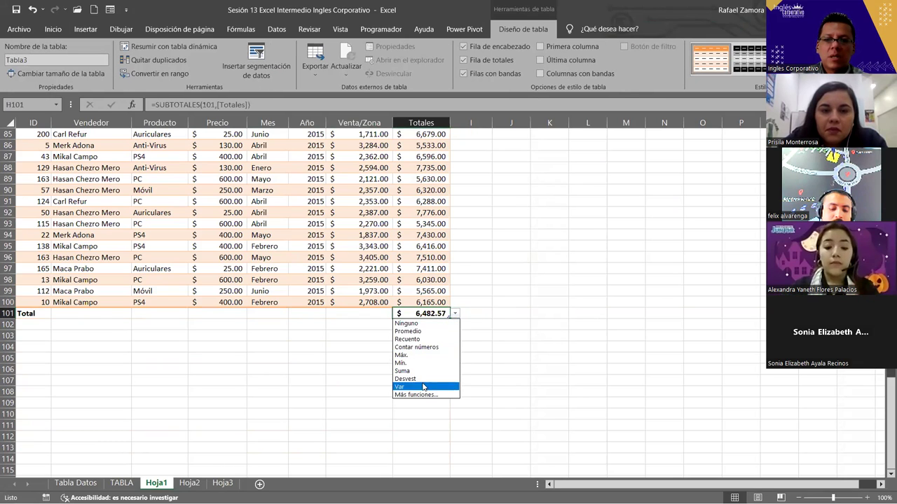
pyautogui.click(454, 314)
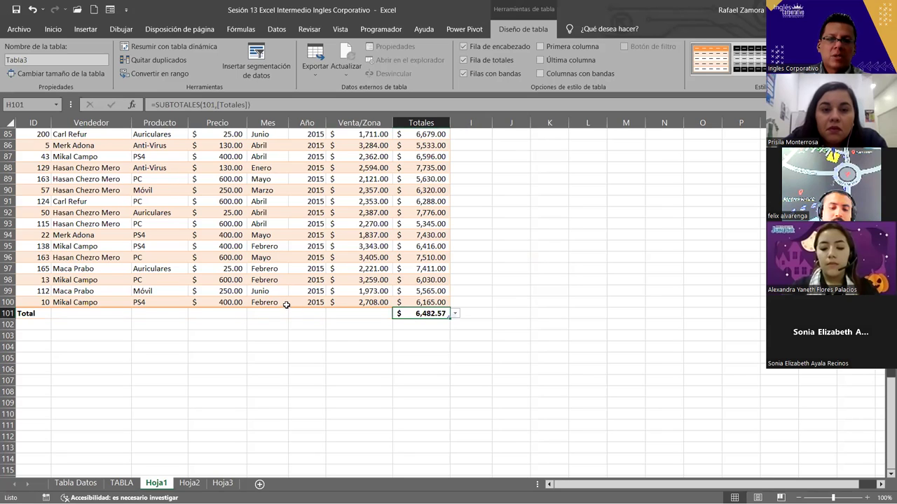
# - Set the Precio total cell to Promedio, showing 298.38
pyautogui.click(241, 303)
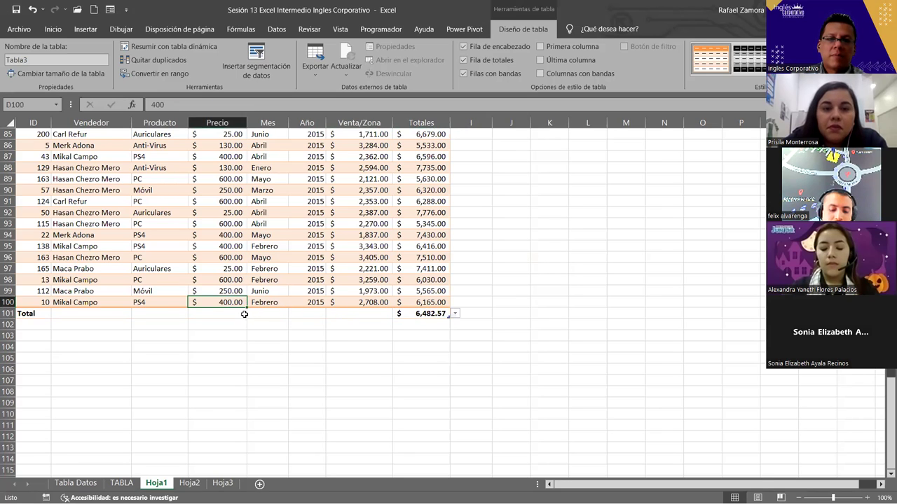
pyautogui.click(244, 314)
pyautogui.click(252, 314)
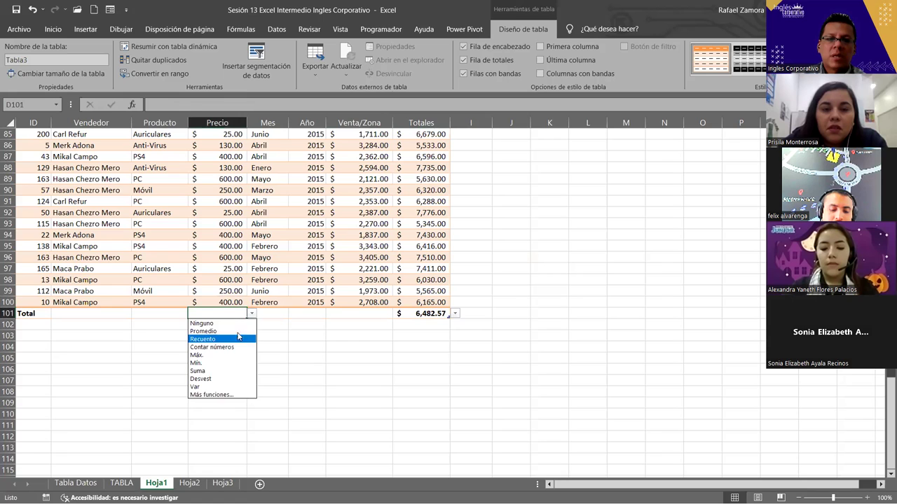
pyautogui.click(238, 331)
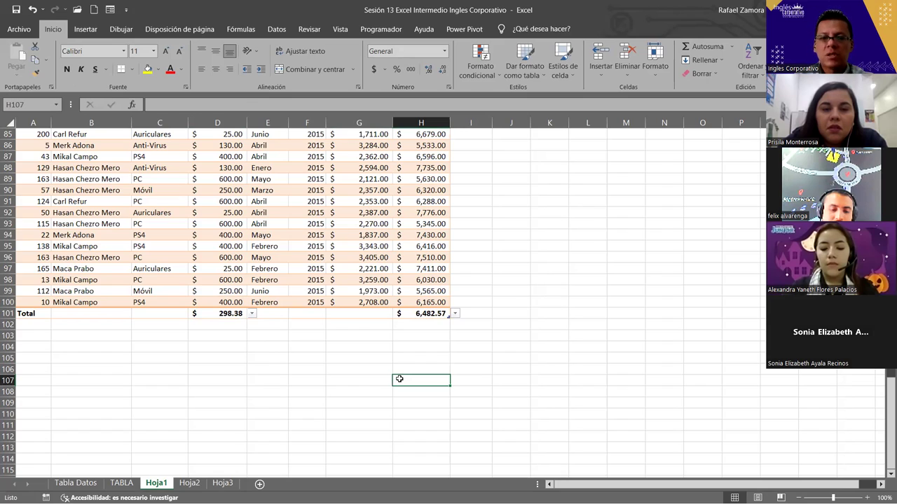
pyautogui.scroll(2, 483, 354)
pyautogui.scroll(4, 490, 320)
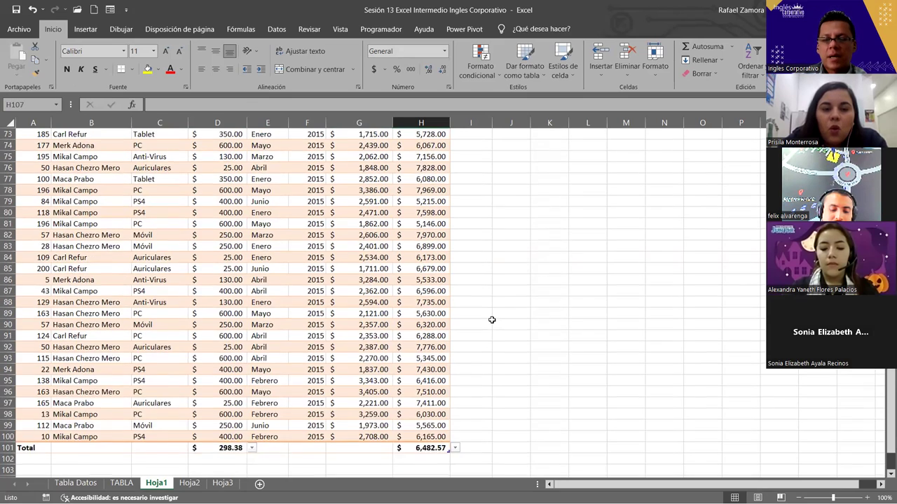
pyautogui.scroll(4, 491, 320)
pyautogui.scroll(3, 492, 321)
pyautogui.scroll(5, 492, 320)
pyautogui.scroll(7, 492, 320)
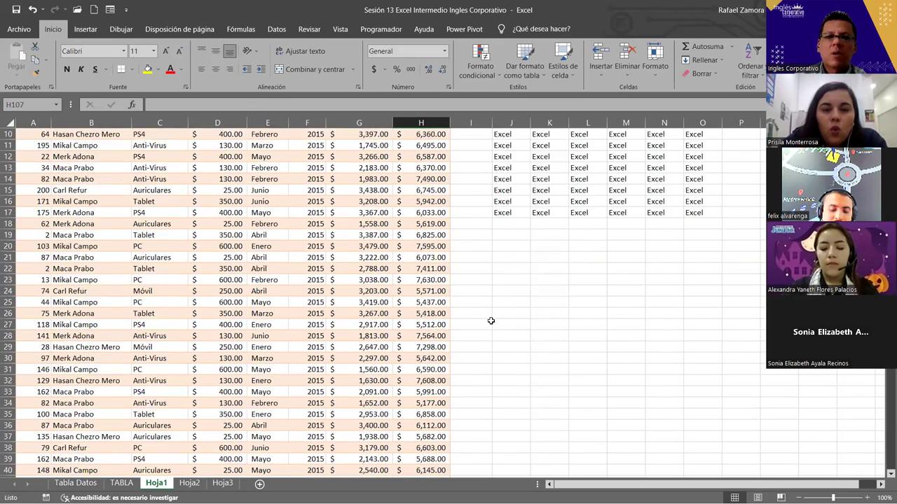
pyautogui.scroll(3, 491, 320)
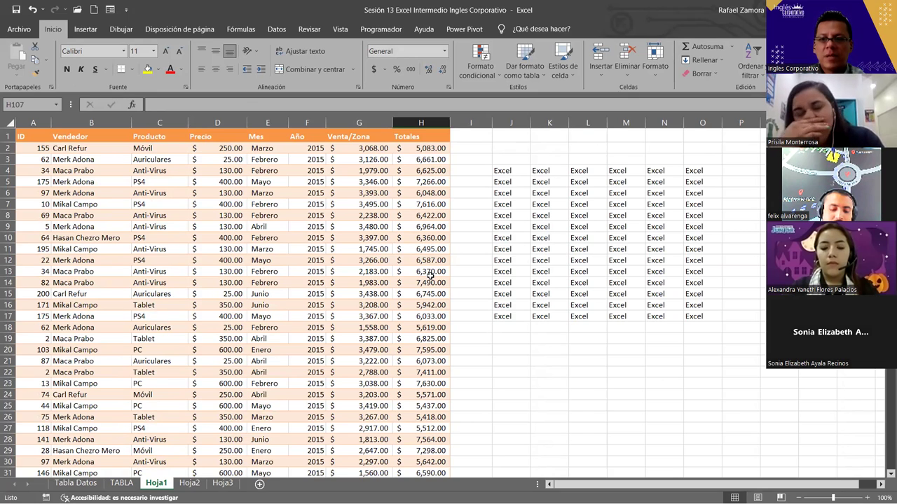
pyautogui.click(274, 282)
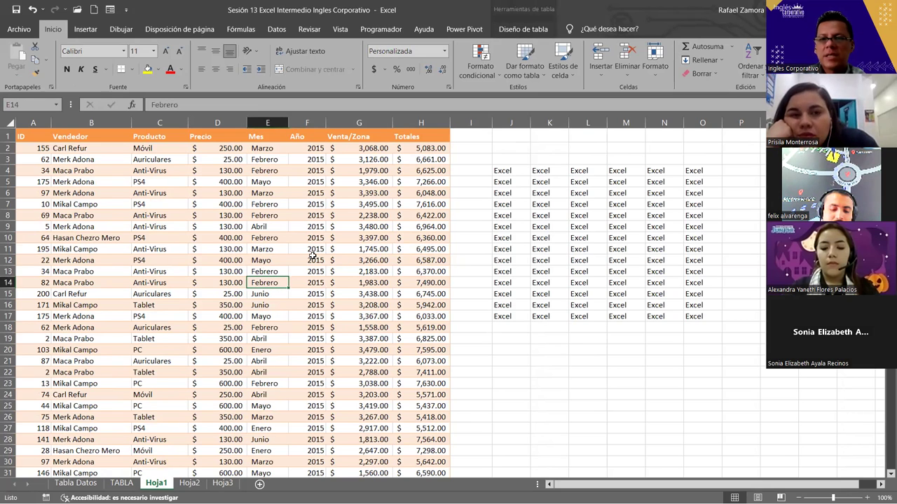
pyautogui.click(374, 273)
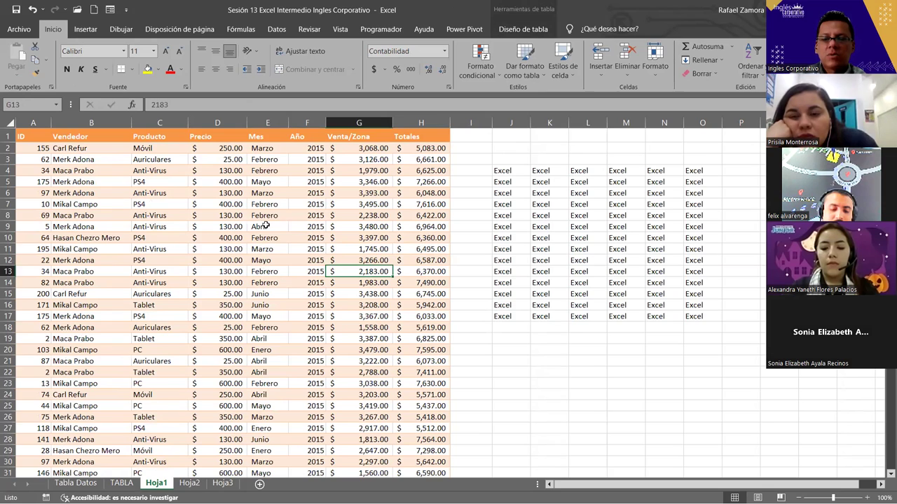
pyautogui.click(279, 225)
pyautogui.click(339, 284)
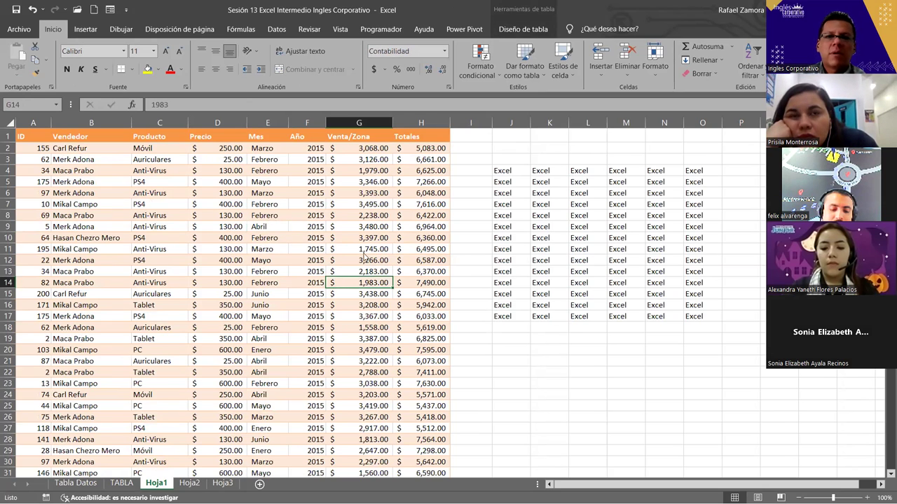
# - Convert Tabla3 to a normal range with Convertir en rango, confirming with Sí
pyautogui.click(522, 28)
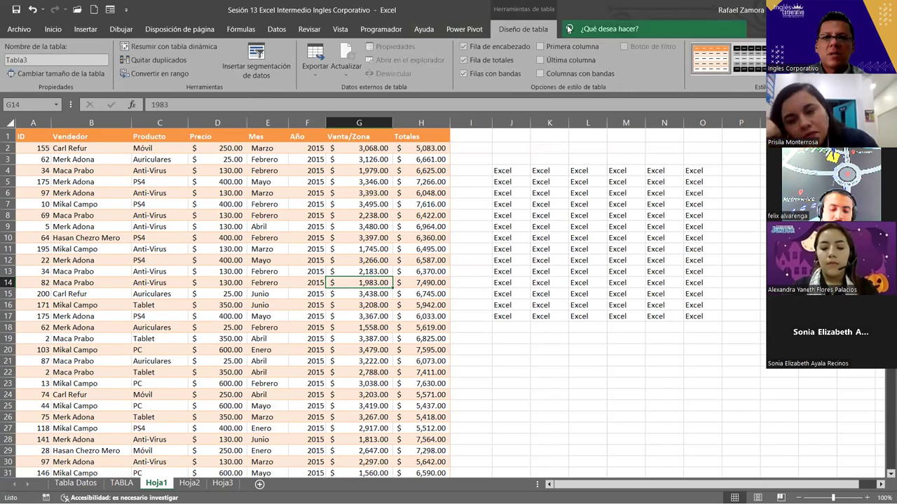
pyautogui.click(161, 74)
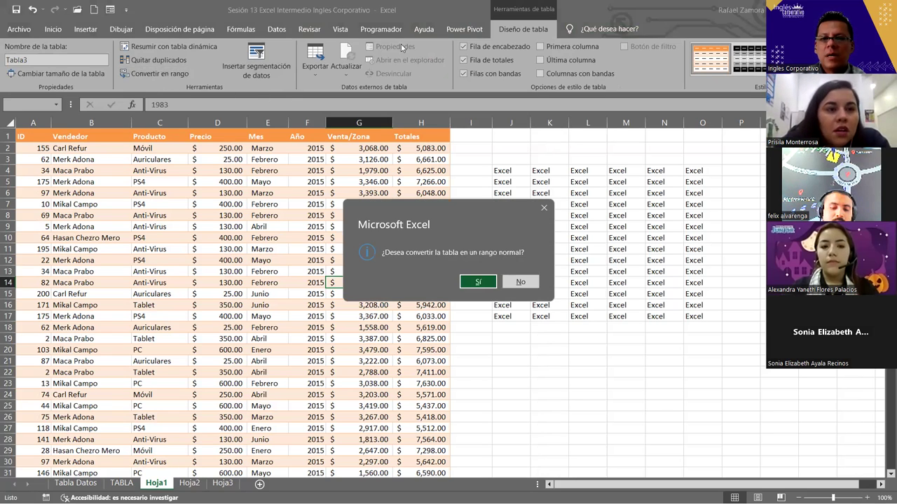
pyautogui.click(482, 281)
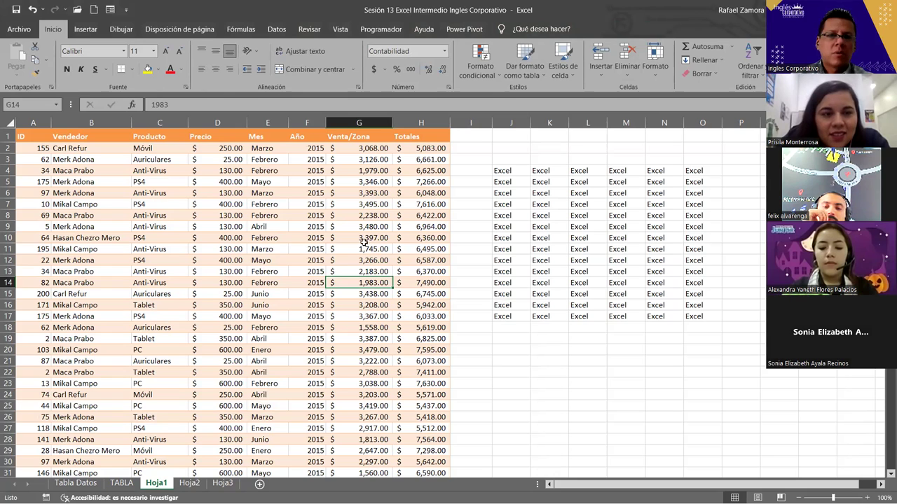
# - Create Tabla4 from the A1:H101 data with Ctrl+T, keeping the headers
pyautogui.click(311, 183)
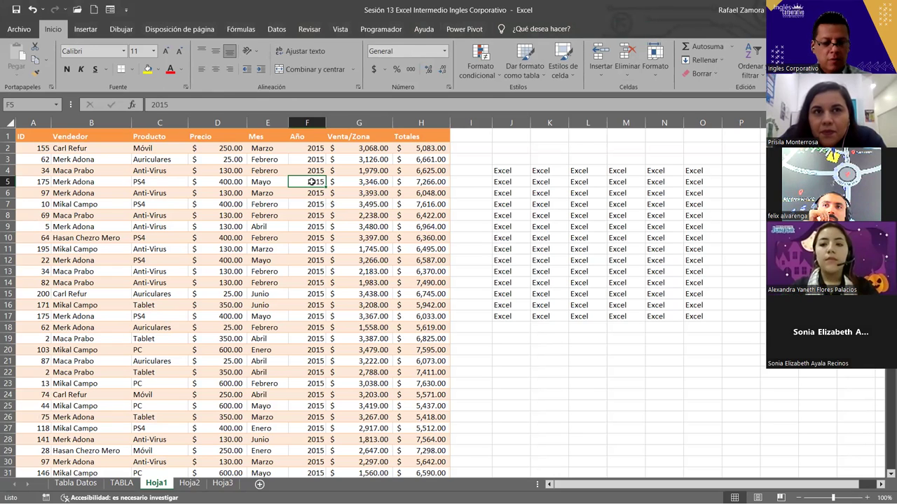
pyautogui.click(382, 194)
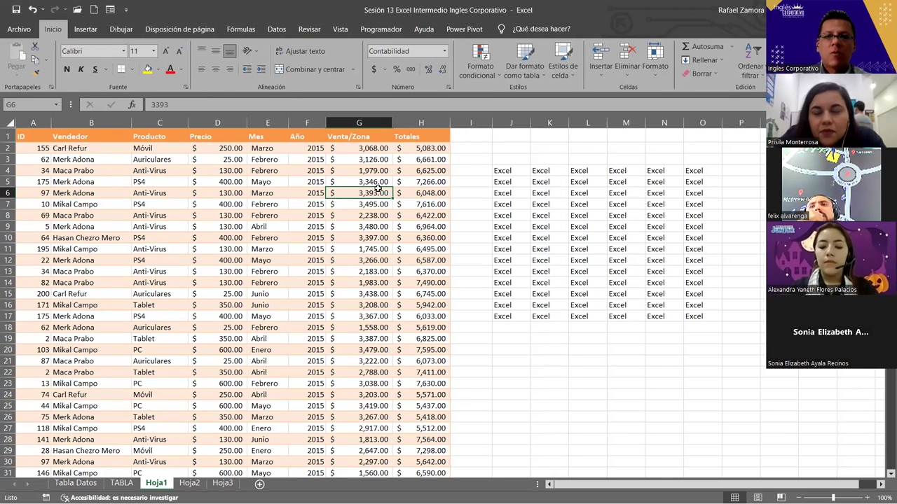
pyautogui.hotkey('ctrl', 't')
pyautogui.press('Return')
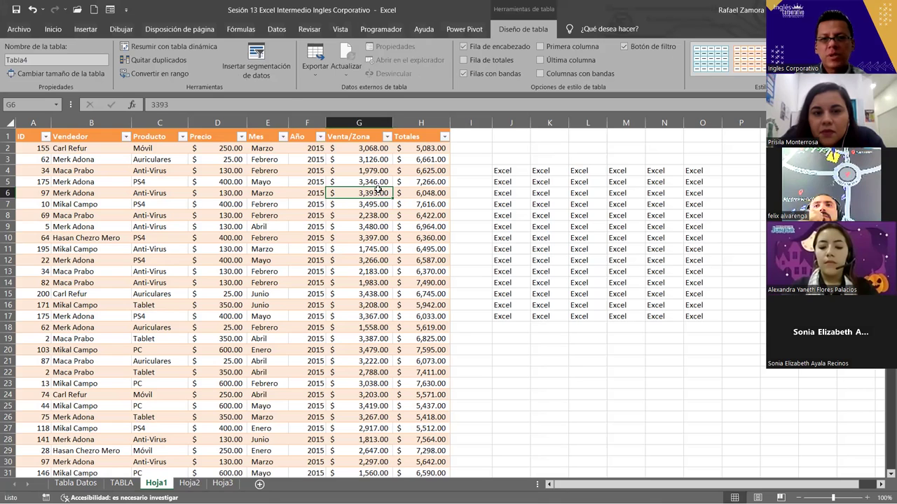
# - Turn off Tabla4's header filter buttons and briefly check Hoja2 before returning to Hoja1
pyautogui.hotkey('ctrl', 'shift', 'l')
pyautogui.click(347, 202)
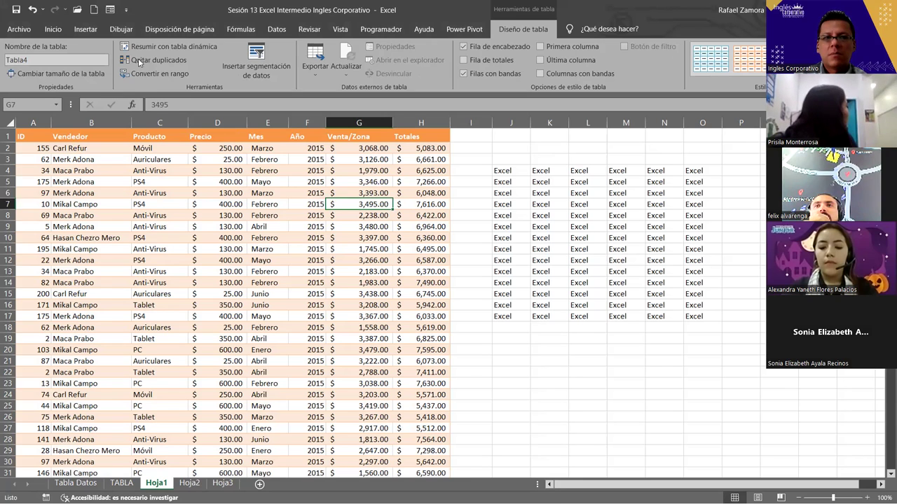
pyautogui.click(20, 60)
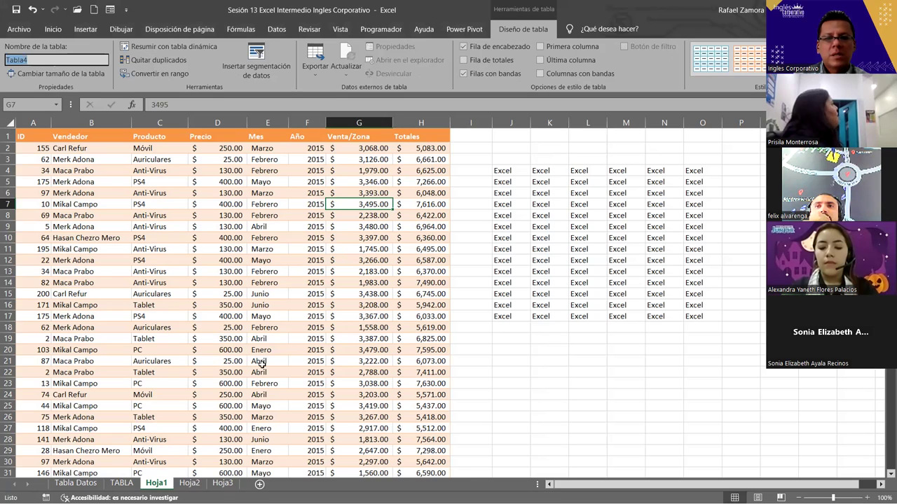
pyautogui.hotkey('ctrl', 'pagedown')
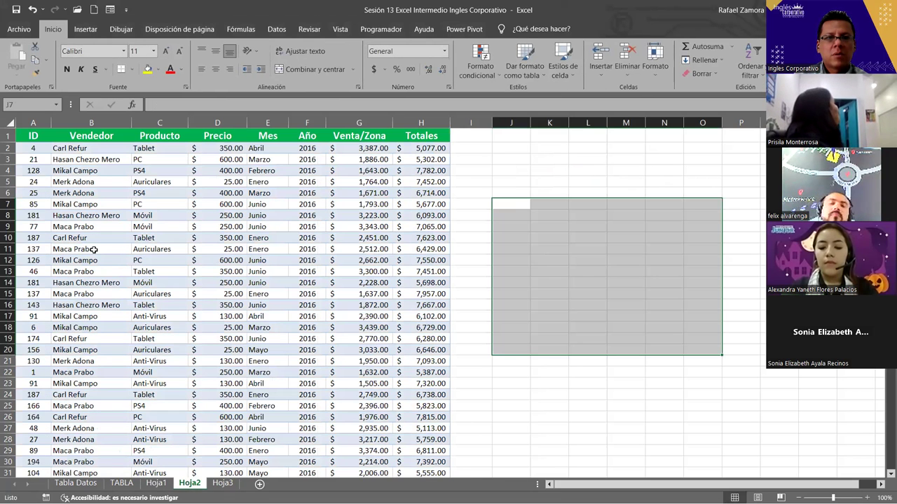
pyautogui.hotkey('ctrl', 'pageup')
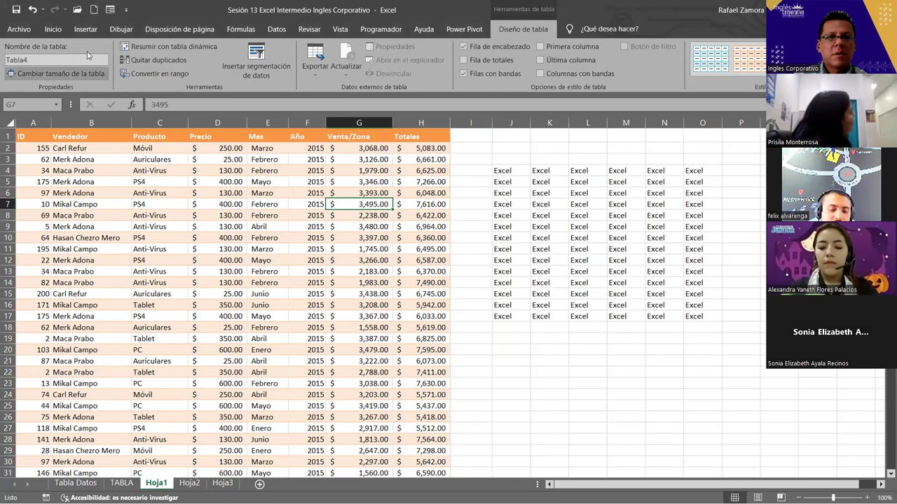
# - Select J2:O21 and clear the filler 'Excel' text
pyautogui.click(574, 352)
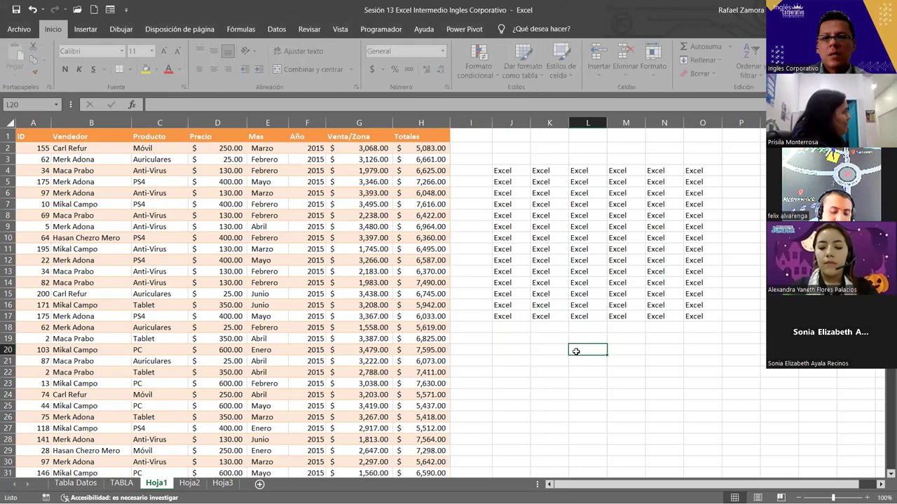
pyautogui.moveTo(501, 148); pyautogui.dragTo(703, 363)
pyautogui.press('Delete')
pyautogui.click(262, 271)
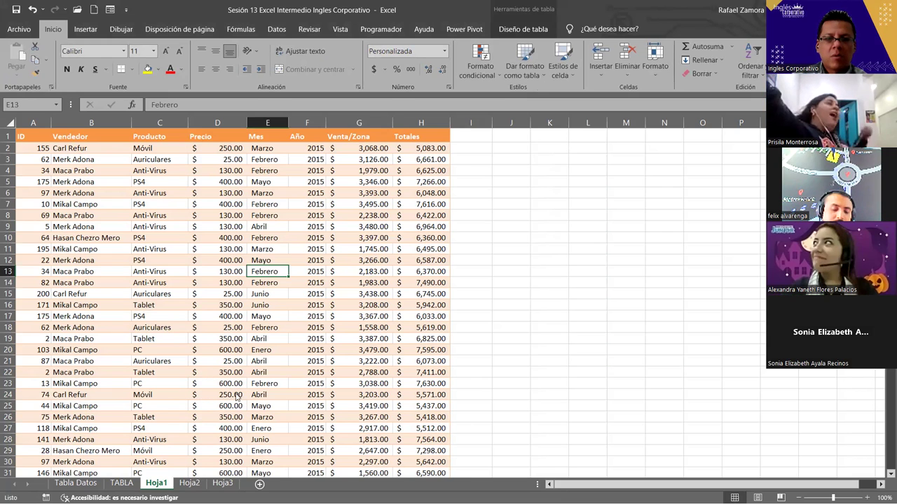
# - Copy Hoja1 before Hoja2 with Mover o copiar, creating Hoja1 (2)
pyautogui.rightClick(165, 484)
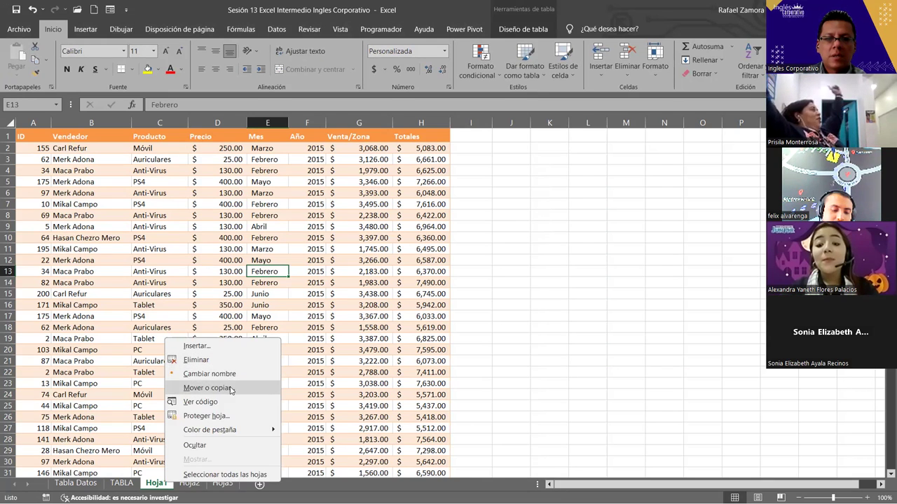
pyautogui.click(189, 387)
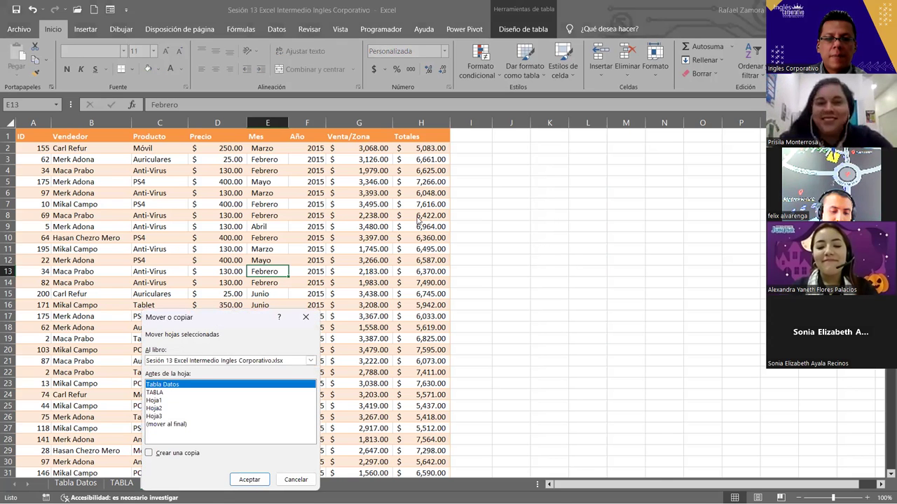
pyautogui.moveTo(216, 321); pyautogui.dragTo(415, 207)
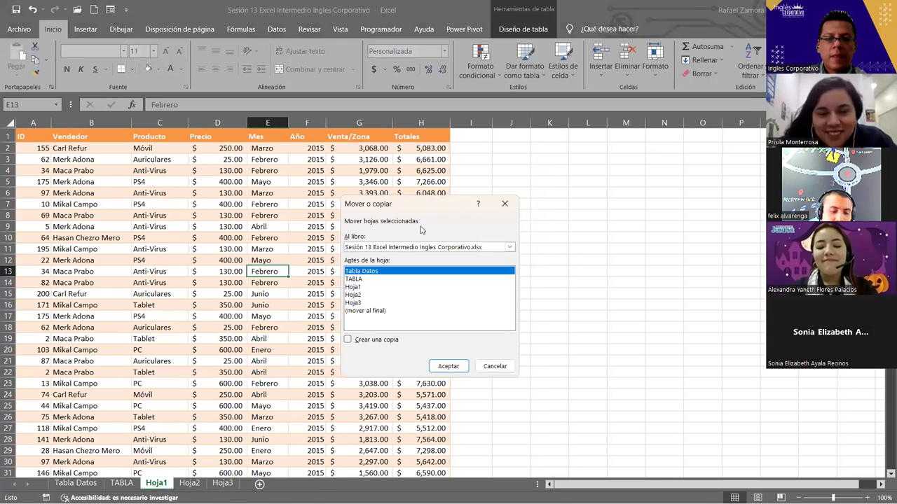
pyautogui.click(357, 295)
pyautogui.click(349, 339)
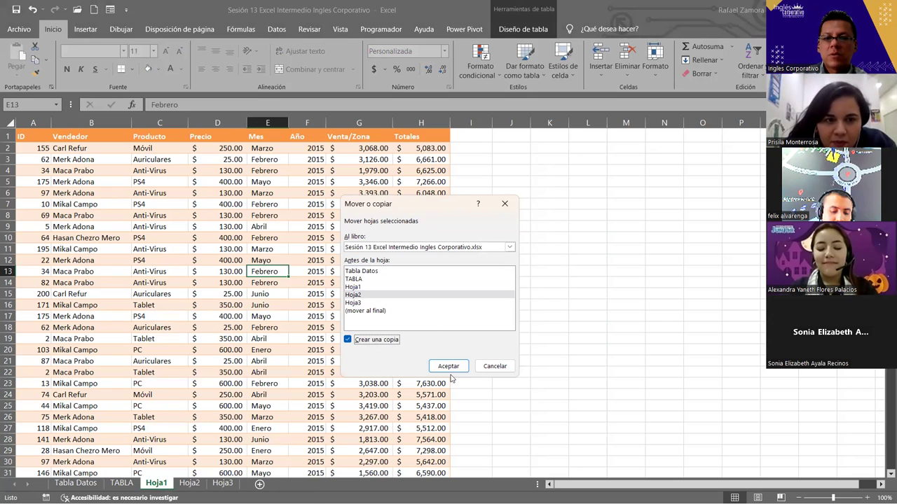
pyautogui.click(447, 367)
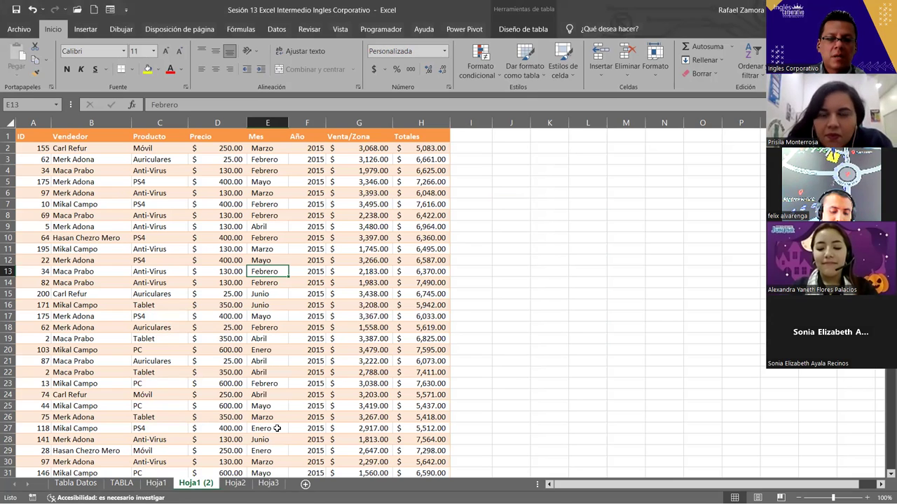
# - Copy Hoja1 (2) before Hoja2 the same way, creating Hoja1 (3)
pyautogui.click(189, 485)
pyautogui.rightClick(188, 485)
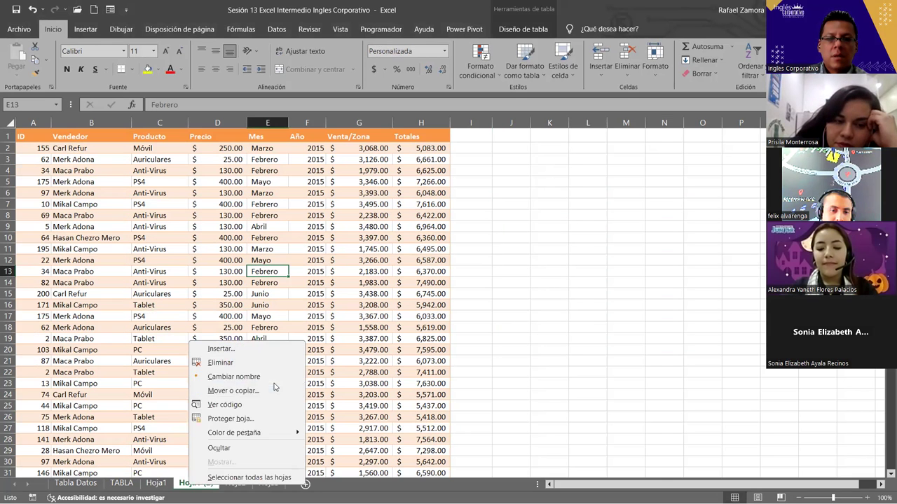
pyautogui.click(200, 392)
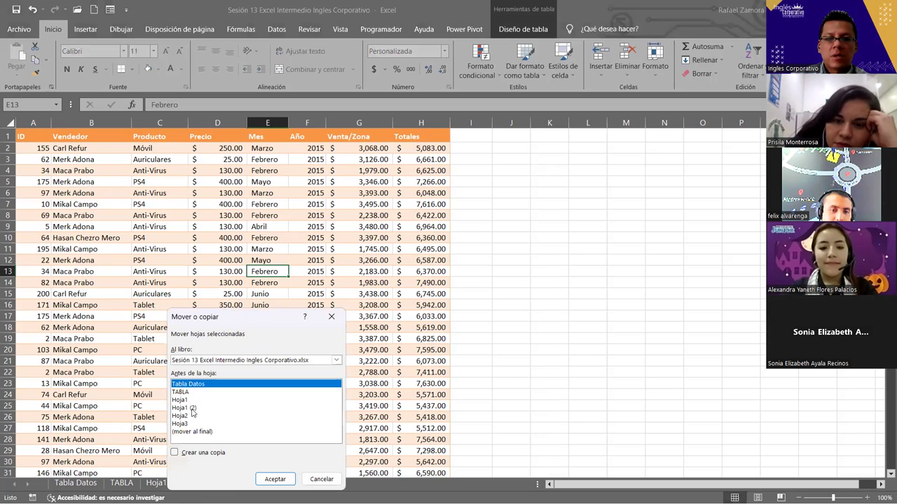
pyautogui.click(188, 416)
pyautogui.hotkey('alt', 'c')
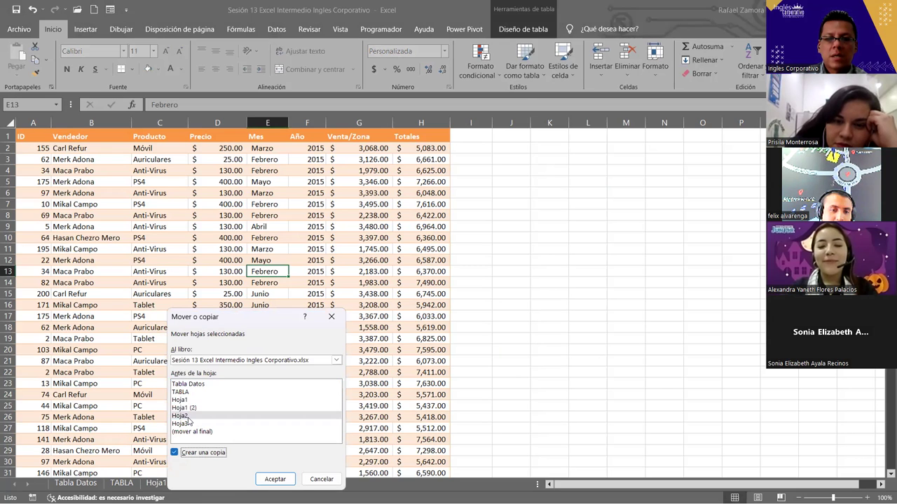
pyautogui.press('Tab')
pyautogui.press('Return')
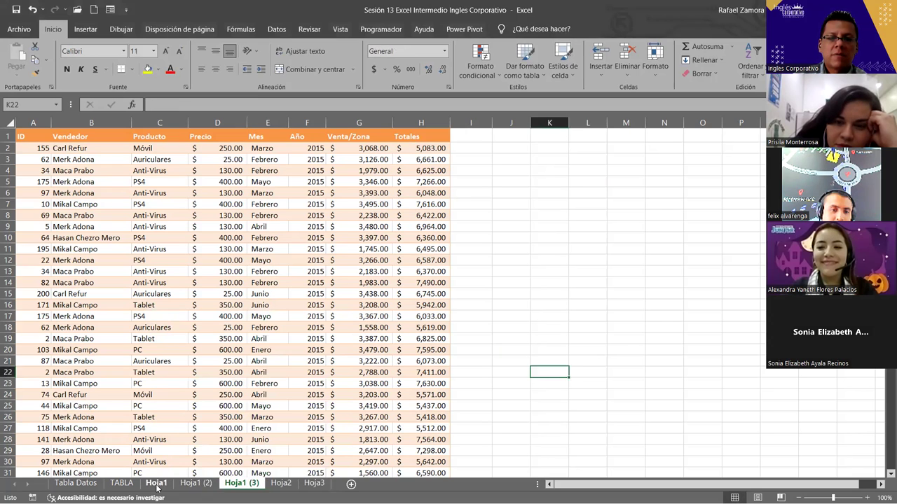
# - Apply a purple table style to Hoja1 (2)'s table using Aplicar y borrar formato
pyautogui.click(157, 484)
pyautogui.click(190, 483)
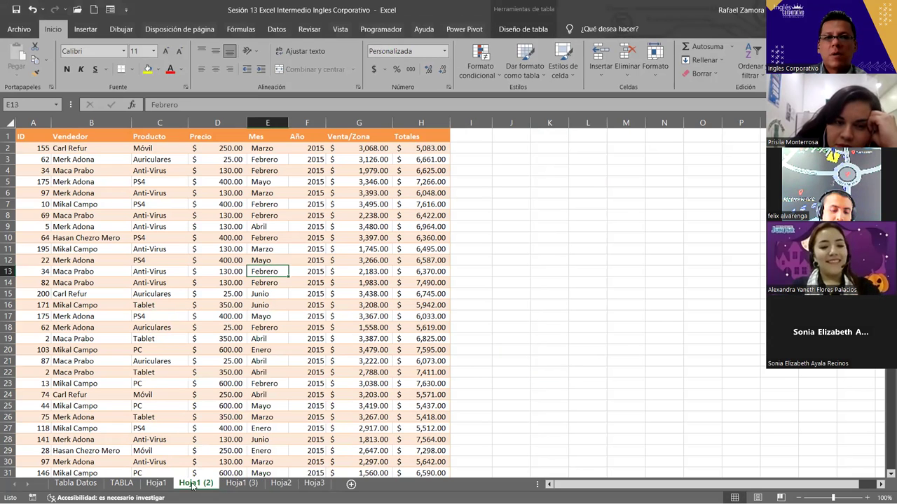
pyautogui.press('Right')
pyautogui.press('Right')
pyautogui.press('Right')
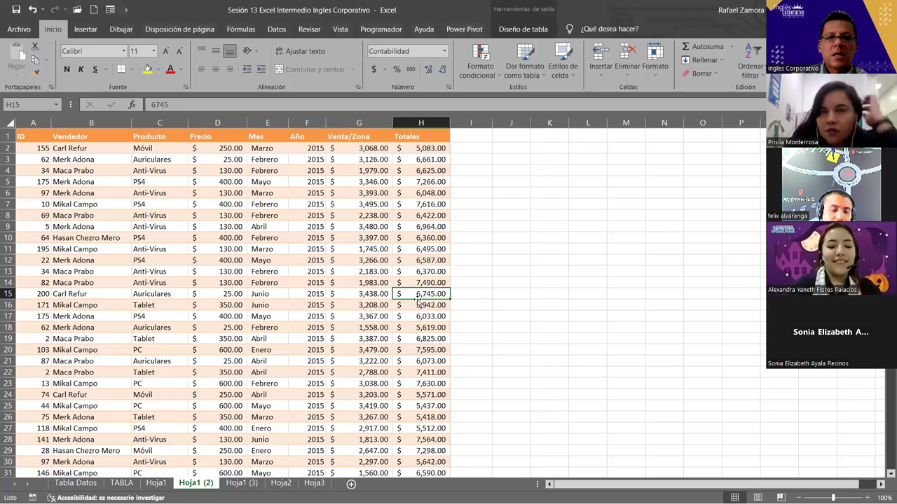
pyautogui.press('Left')
pyautogui.click(523, 28)
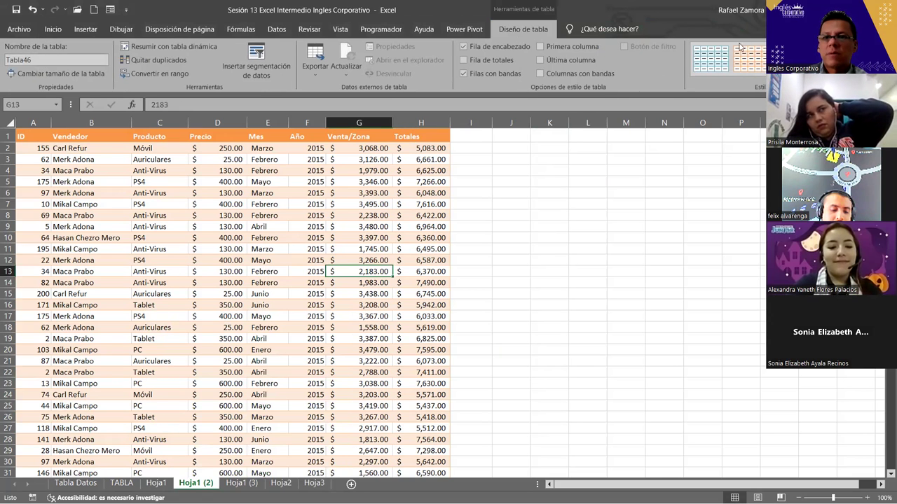
pyautogui.click(889, 79)
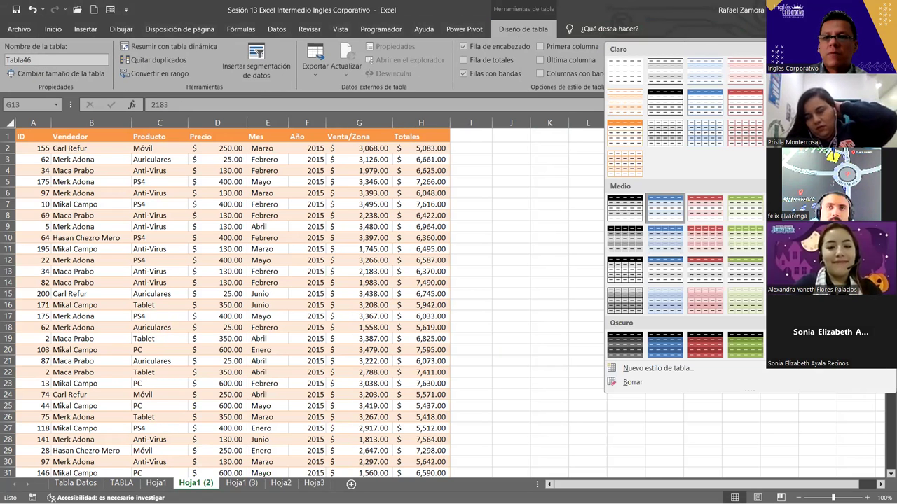
pyautogui.press('Escape')
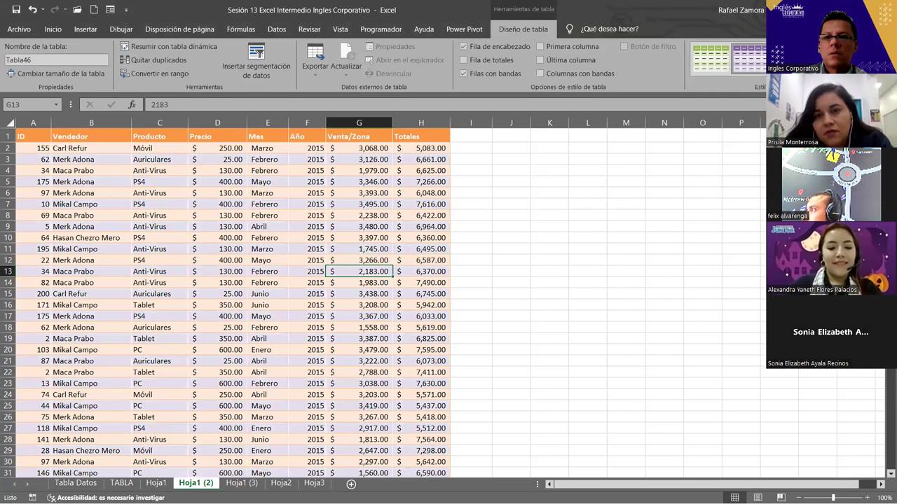
pyautogui.click(888, 79)
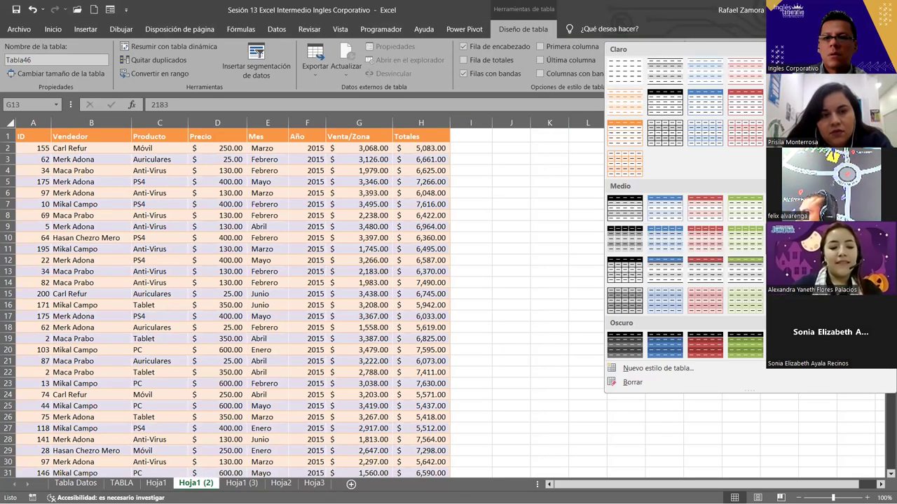
pyautogui.rightClick(651, 239)
pyautogui.click(652, 246)
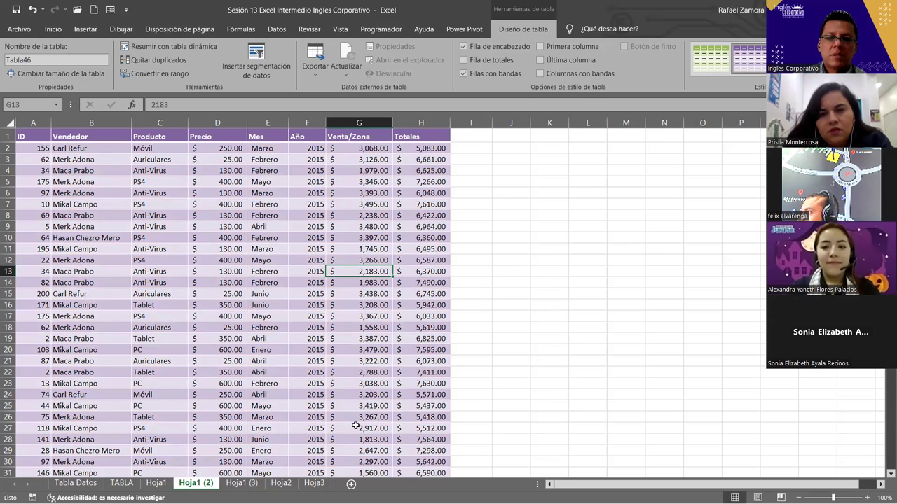
# - Apply a black-header, grey-banded style to Hoja1 (3)'s table, clearing old formatting
pyautogui.hotkey('ctrl', 'pagedown')
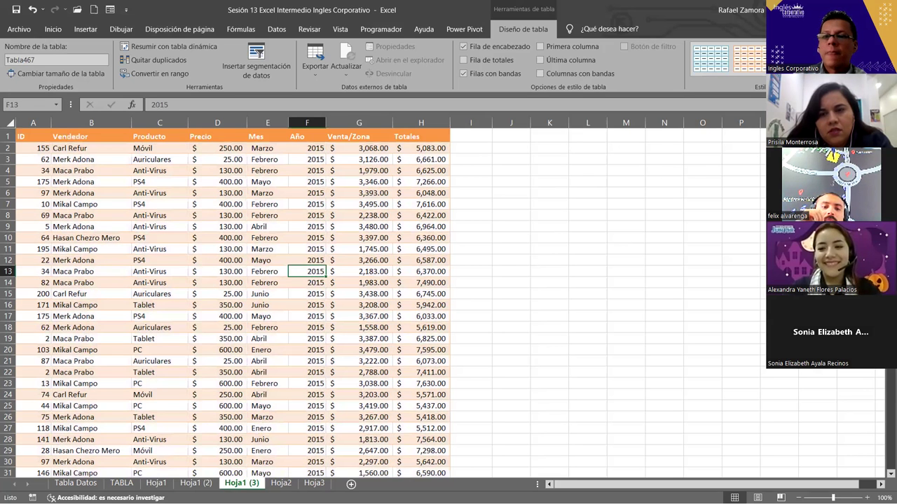
pyautogui.click(884, 74)
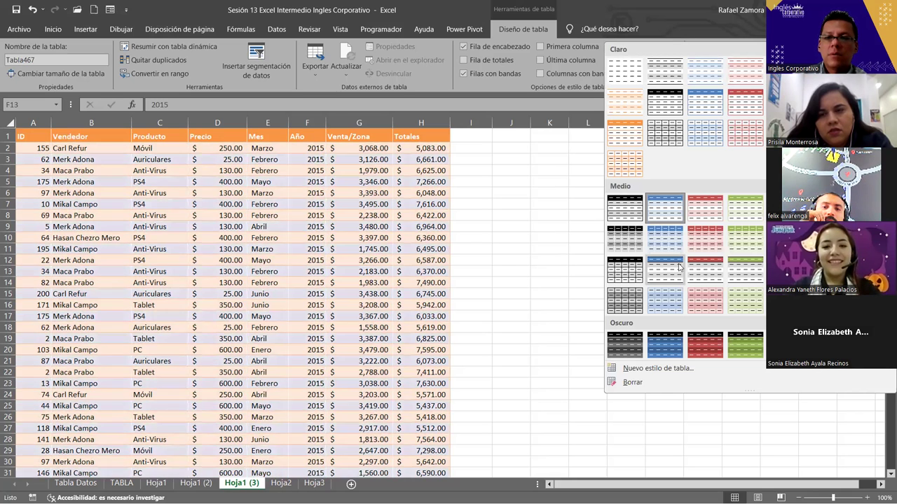
pyautogui.rightClick(630, 244)
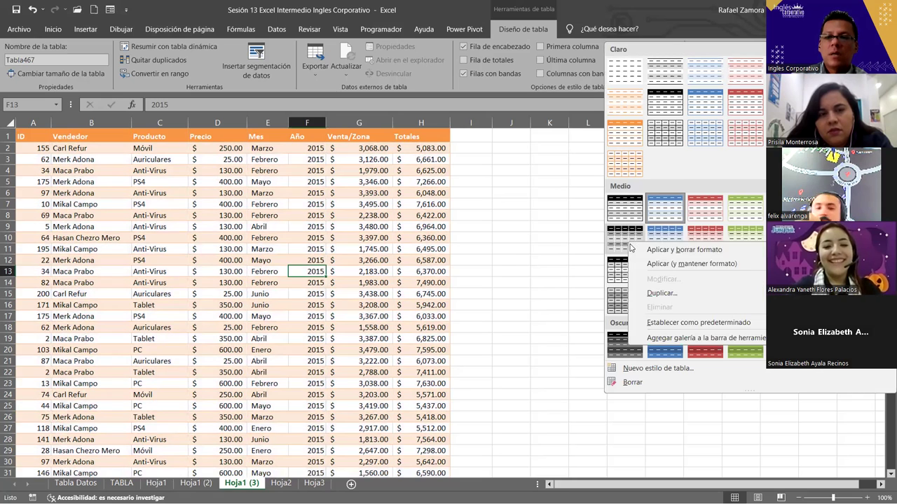
pyautogui.click(667, 251)
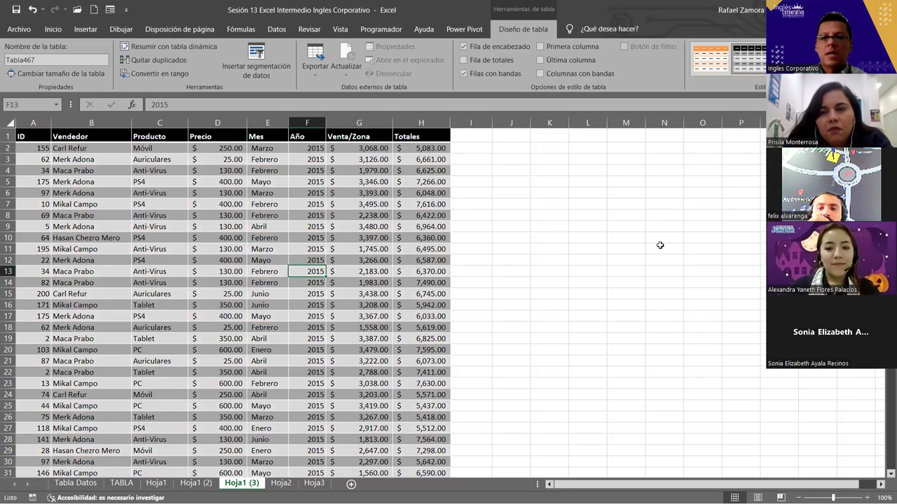
pyautogui.click(625, 236)
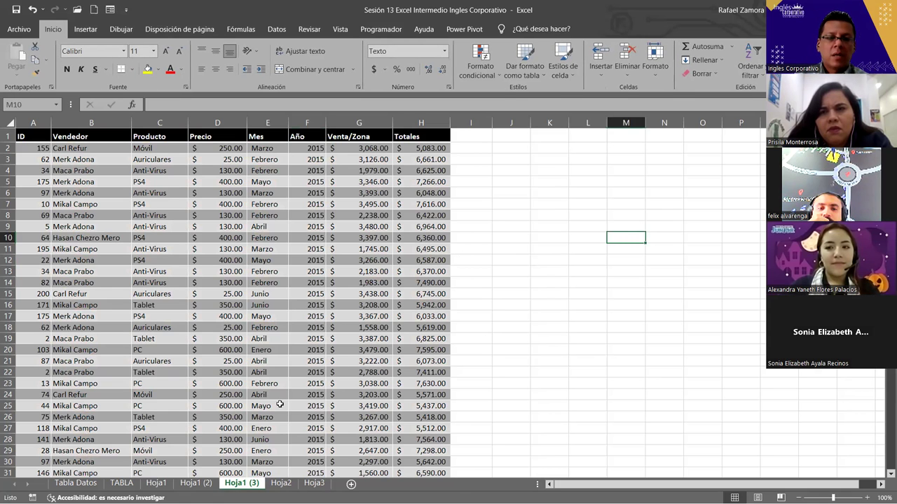
# - Compare the copied sheets, then return to the sales table on Hoja1
pyautogui.click(195, 484)
pyautogui.click(235, 484)
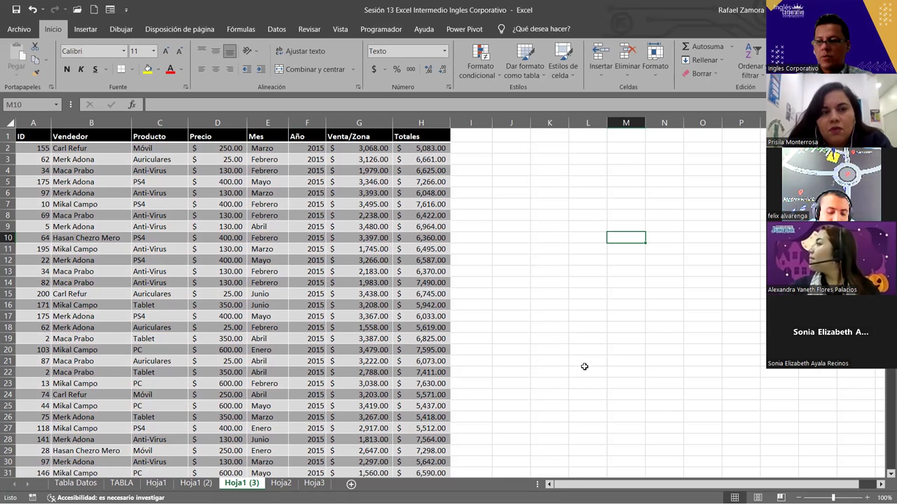
pyautogui.click(163, 483)
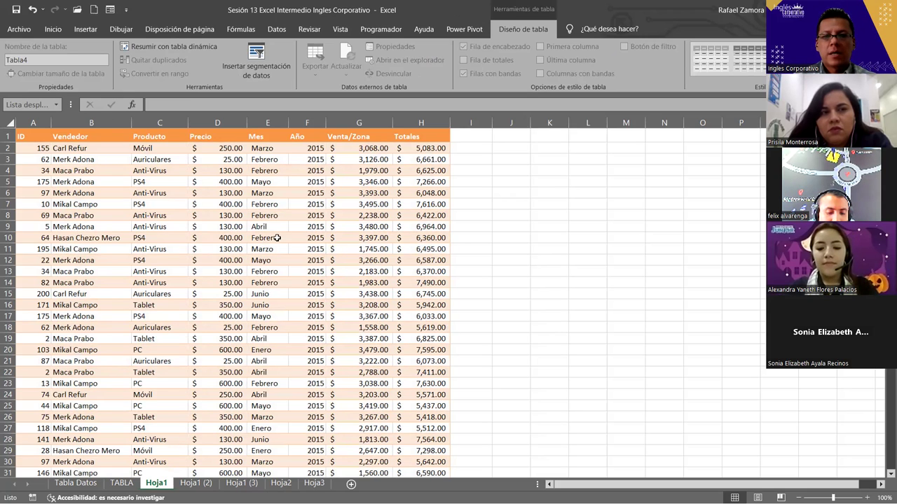
pyautogui.click(277, 227)
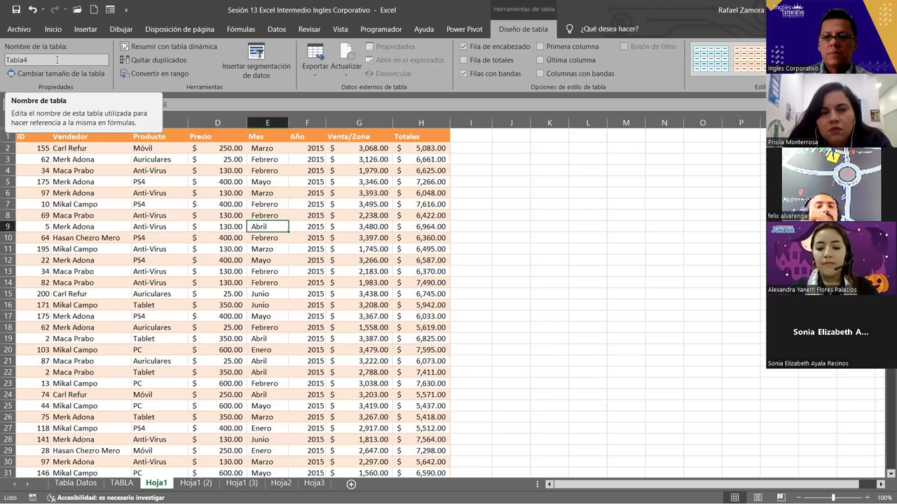
# - Rename the Hoja1 table from Tabla4 to Ventas1 in the Table Name box
pyautogui.click(56, 60)
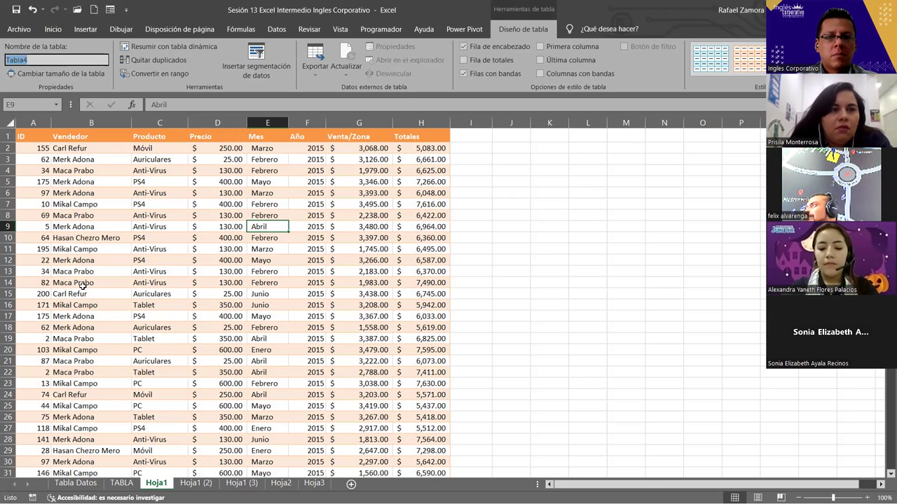
pyautogui.write('Ventas1')
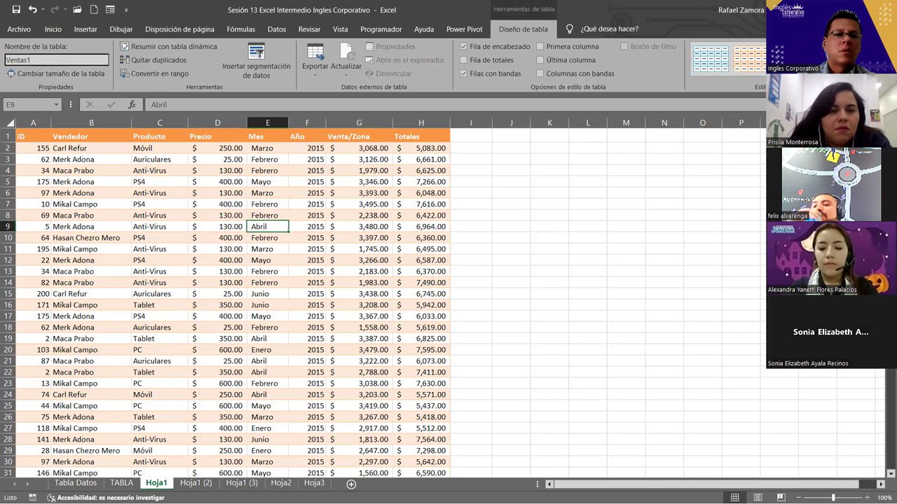
pyautogui.doubleClick(7, 59)
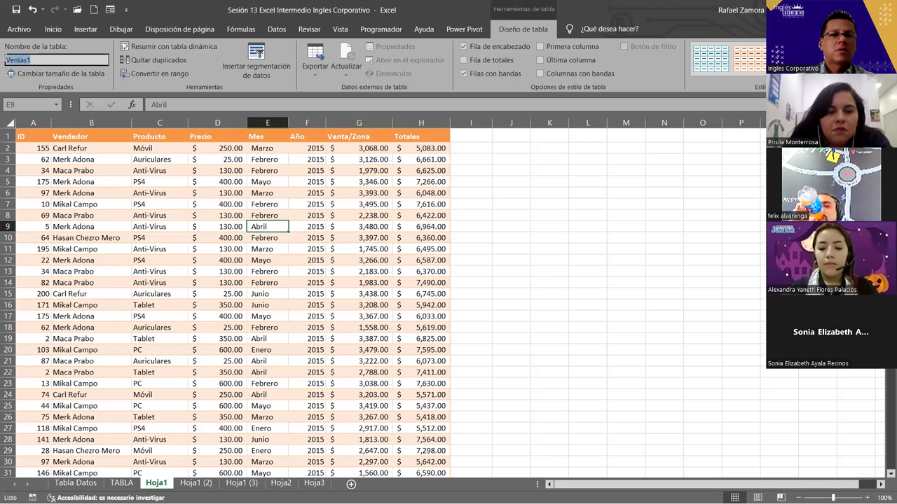
pyautogui.press('Return')
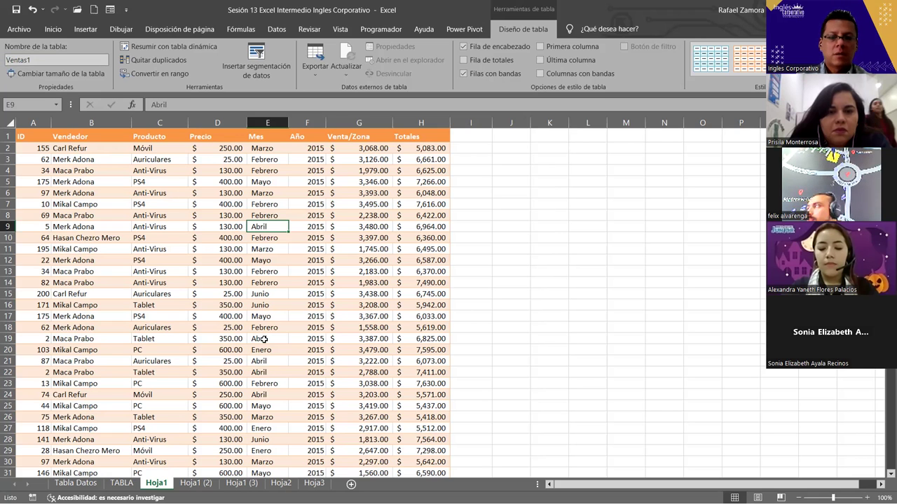
# - Rename the purple table on Hoja1 (2) to Ventas2
pyautogui.click(195, 484)
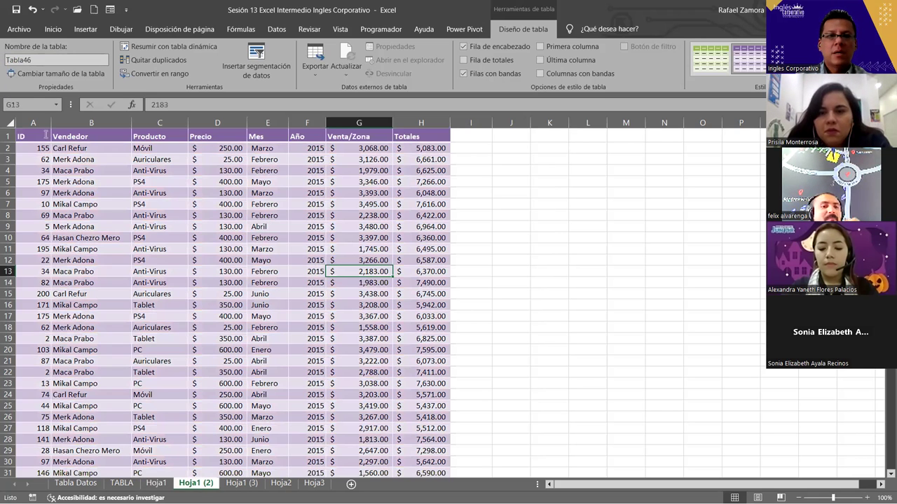
pyautogui.click(20, 60)
pyautogui.write('Ventas1')
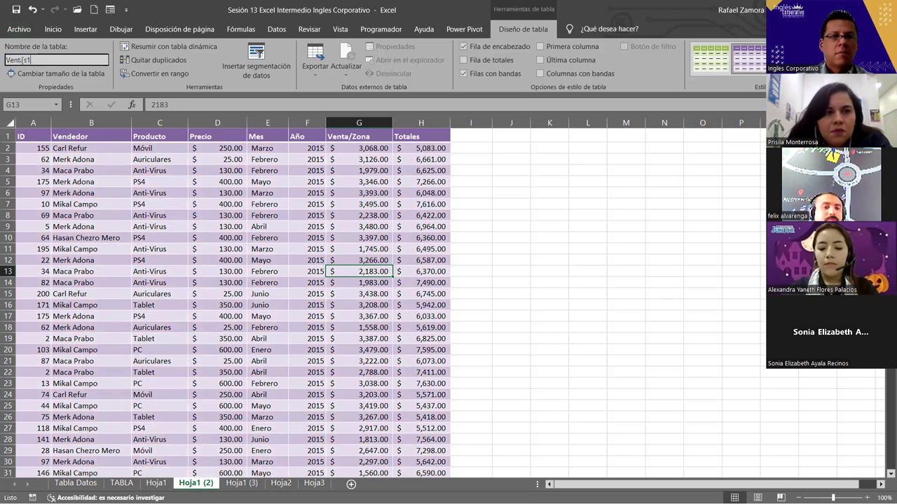
pyautogui.press('BackSpace')
pyautogui.write('2')
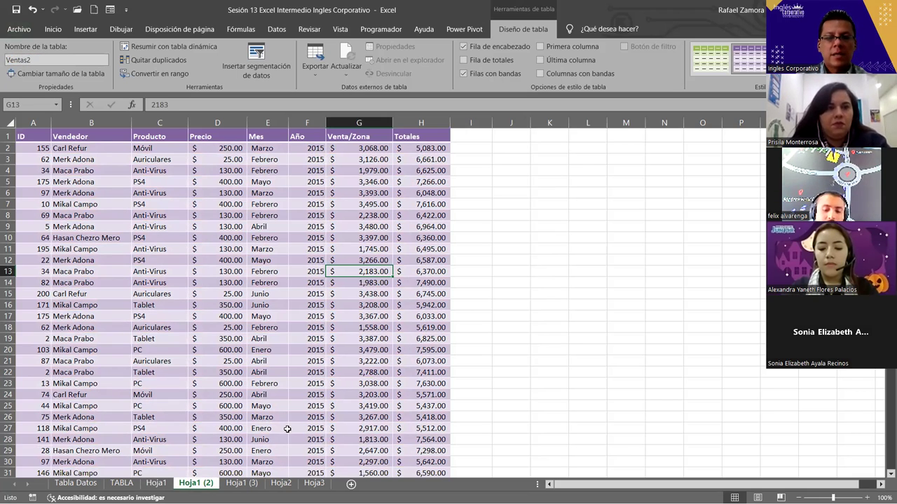
# - On Hoja1 (3), define the name Ventas3 in the Name Box
pyautogui.click(241, 483)
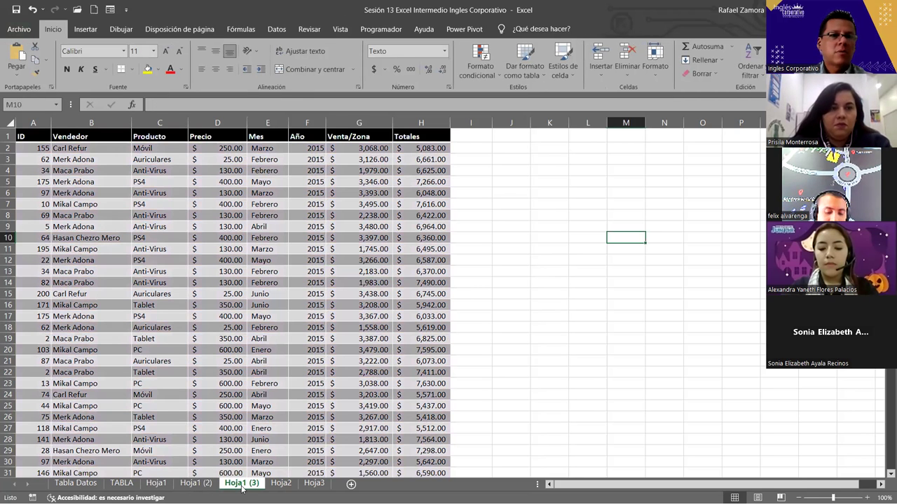
pyautogui.click(27, 104)
pyautogui.write('Ventas13')
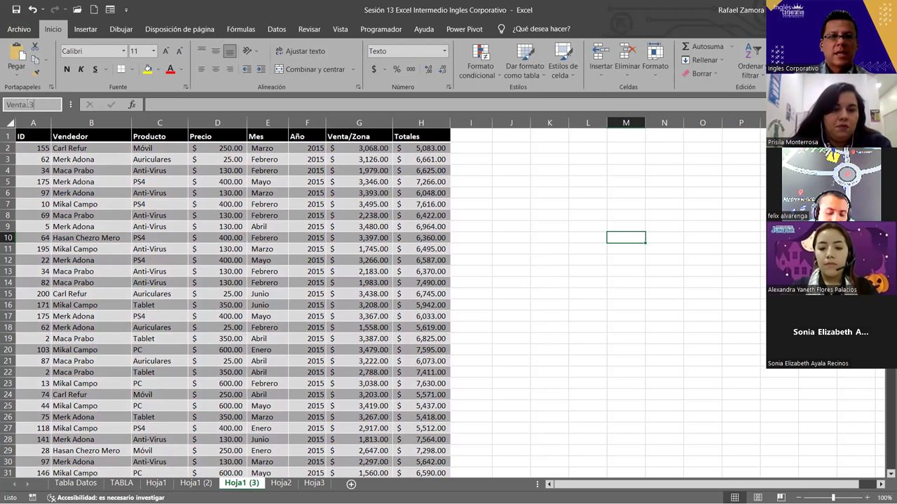
pyautogui.press('Return')
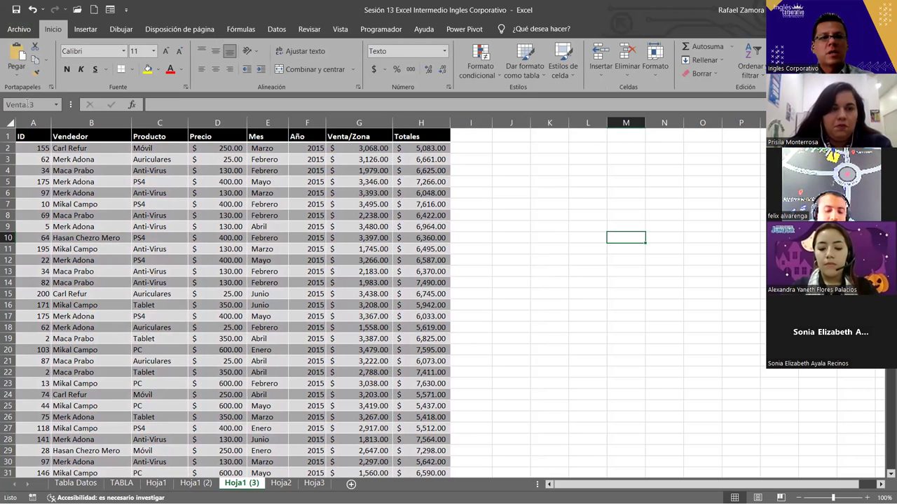
pyautogui.click(490, 262)
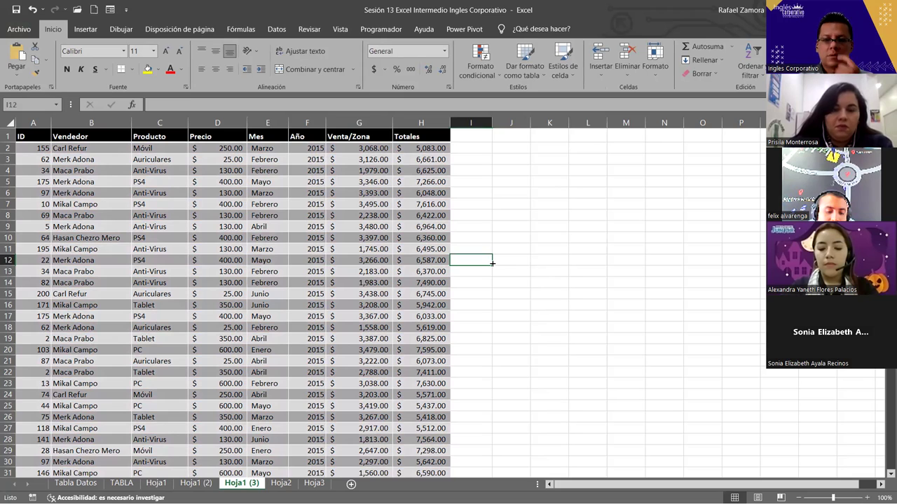
pyautogui.click(355, 288)
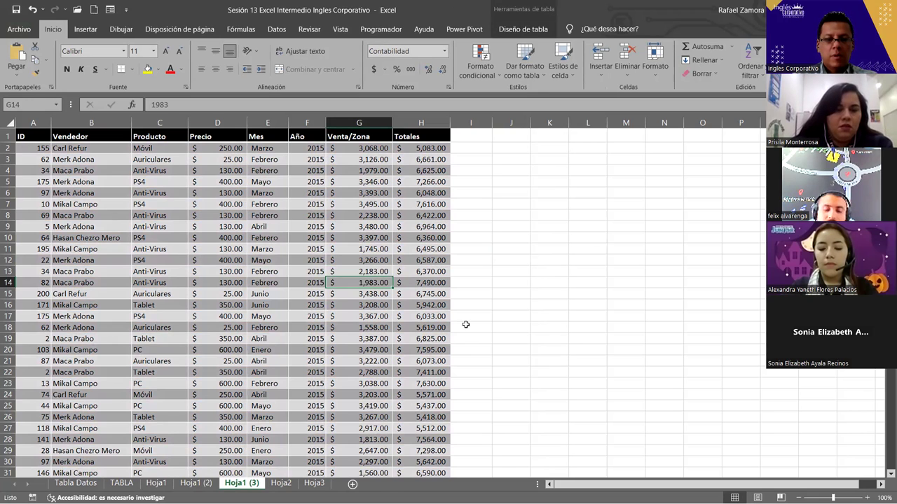
# - Insert a blank sheet, Hoja7, and move its tab between Hoja1 (3) and Hoja2
pyautogui.hotkey('shift', 'F11')
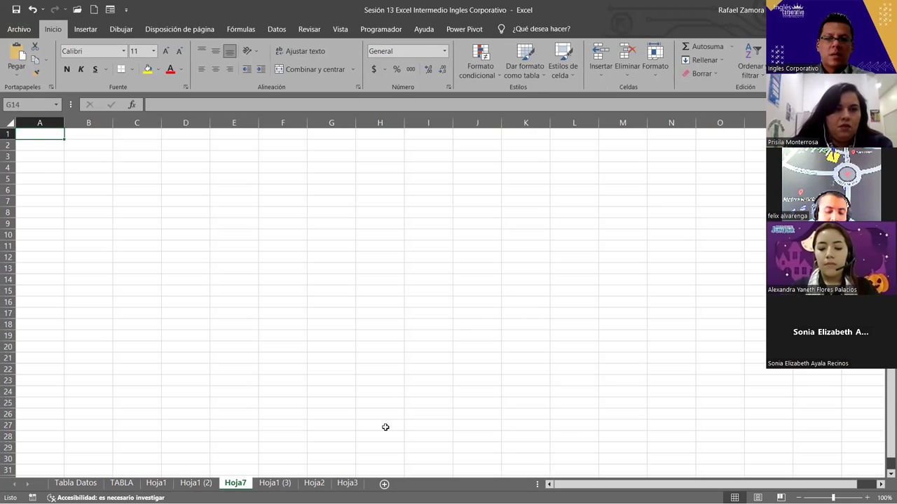
pyautogui.moveTo(235, 488); pyautogui.dragTo(301, 487)
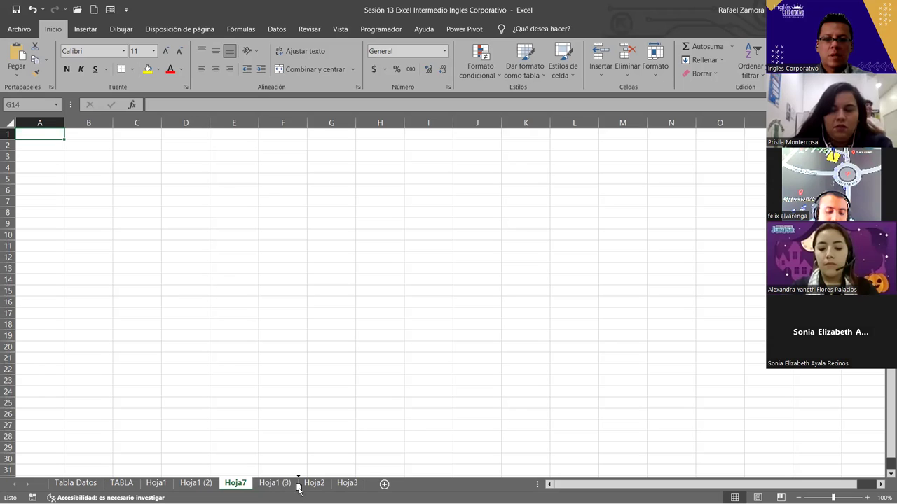
pyautogui.click(241, 483)
pyautogui.click(281, 483)
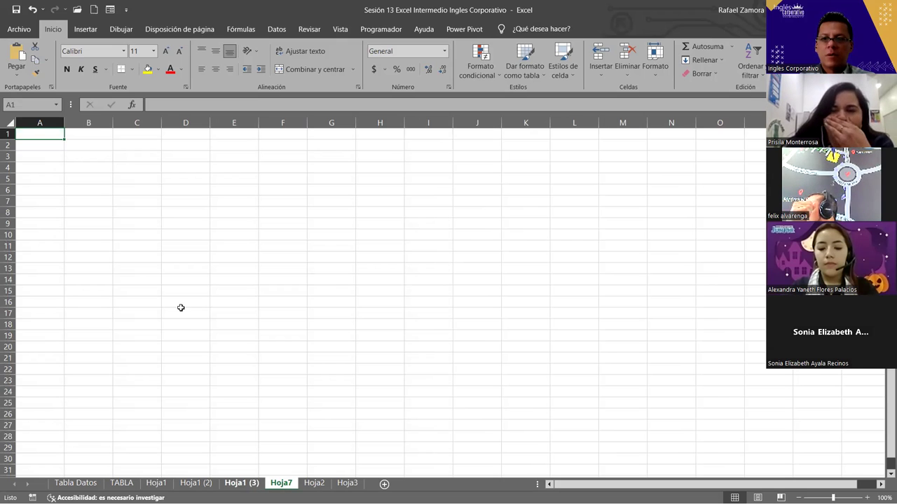
pyautogui.click(242, 202)
pyautogui.click(263, 213)
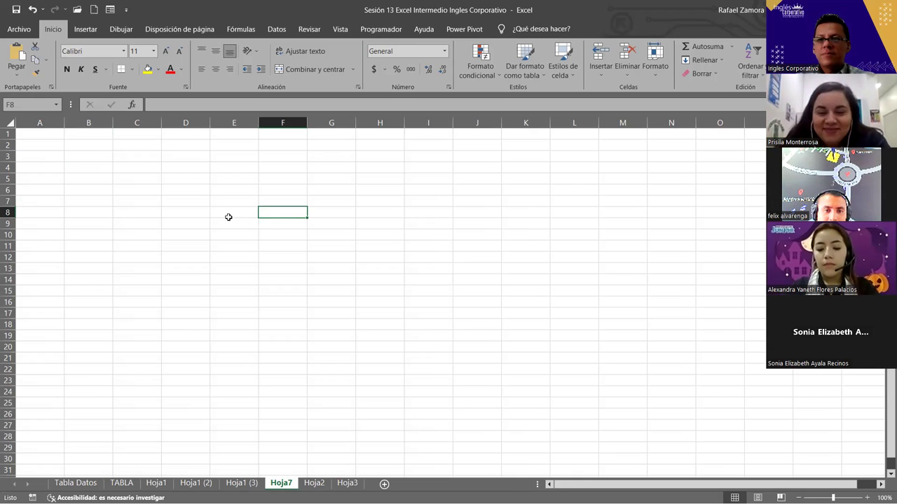
pyautogui.click(200, 212)
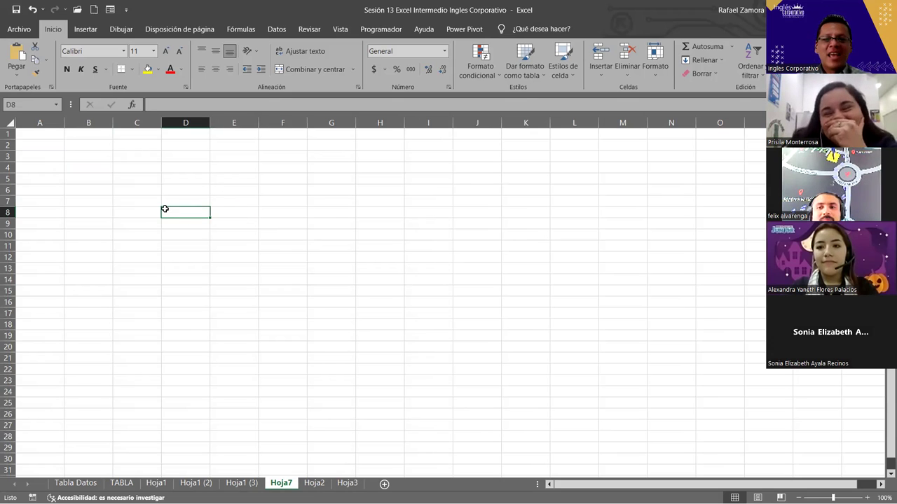
# - Enter the label 'Suma Total' in cell B5 of Hoja7
pyautogui.click(102, 217)
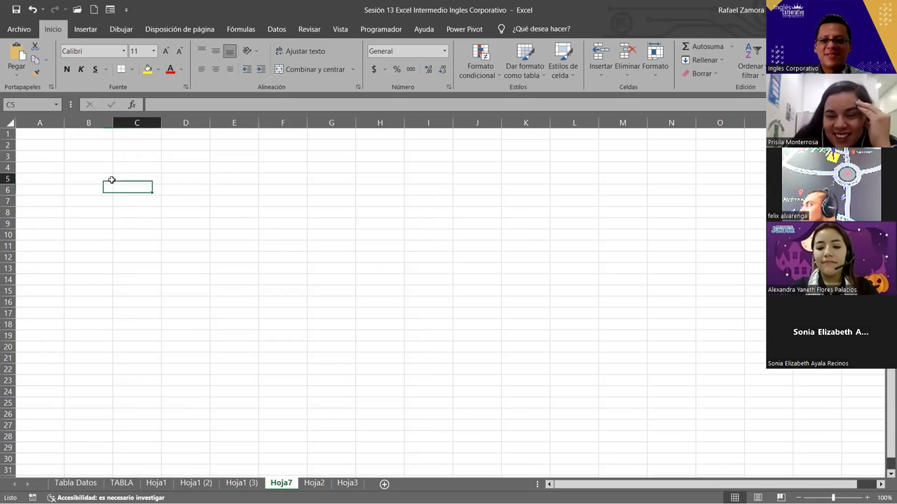
pyautogui.moveTo(144, 179); pyautogui.dragTo(105, 179)
pyautogui.click(90, 177)
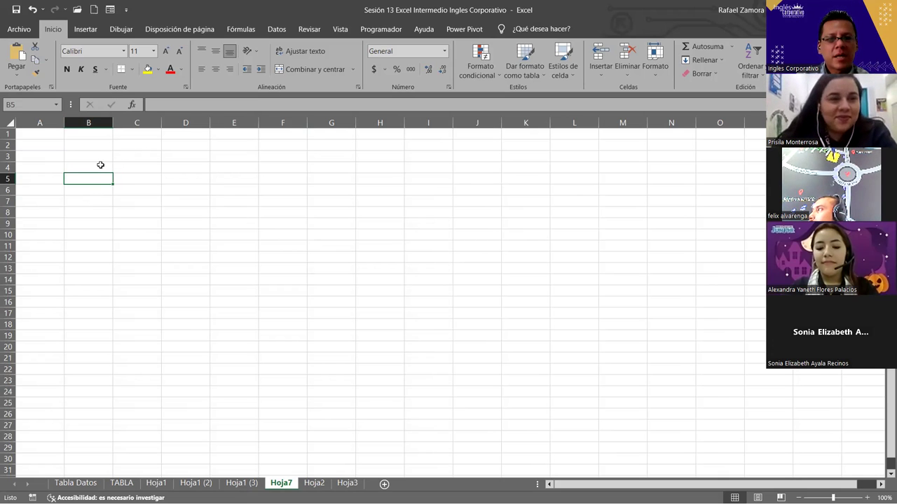
pyautogui.write('Suma')
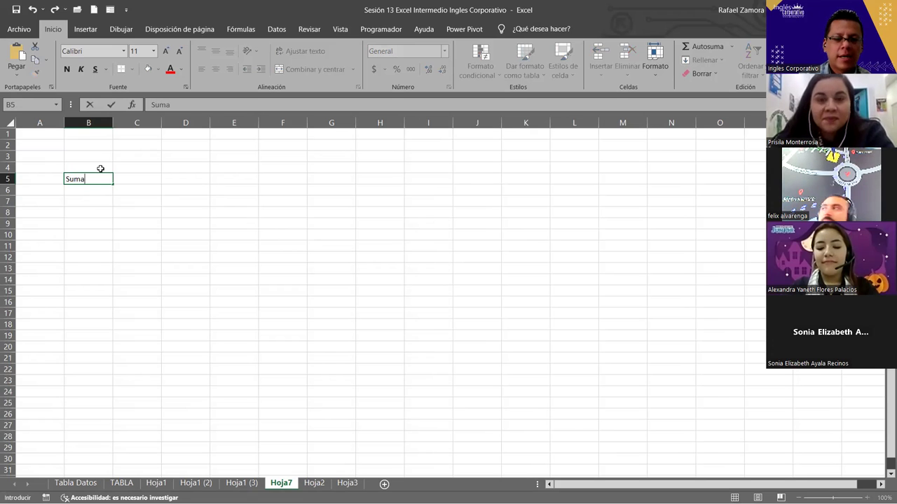
pyautogui.write(' Toal')
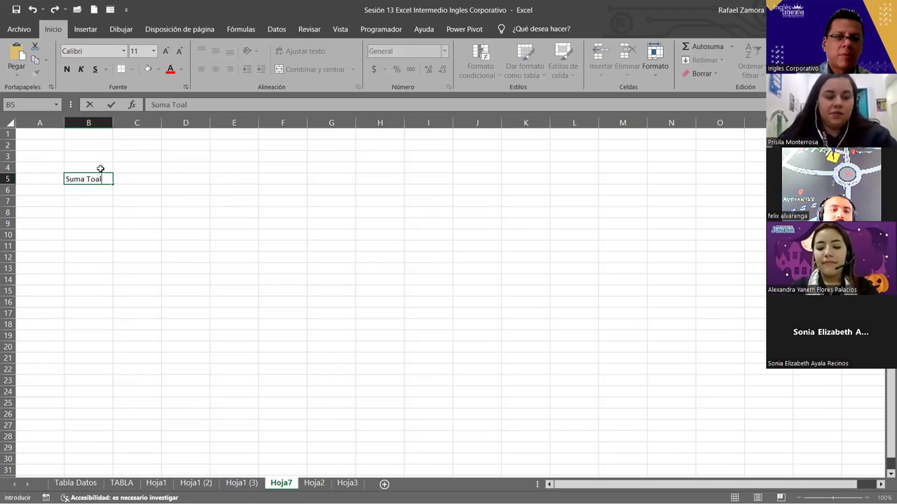
pyautogui.press('BackSpace')
pyautogui.press('BackSpace')
pyautogui.write('tal')
pyautogui.press('Return')
pyautogui.write('\\')
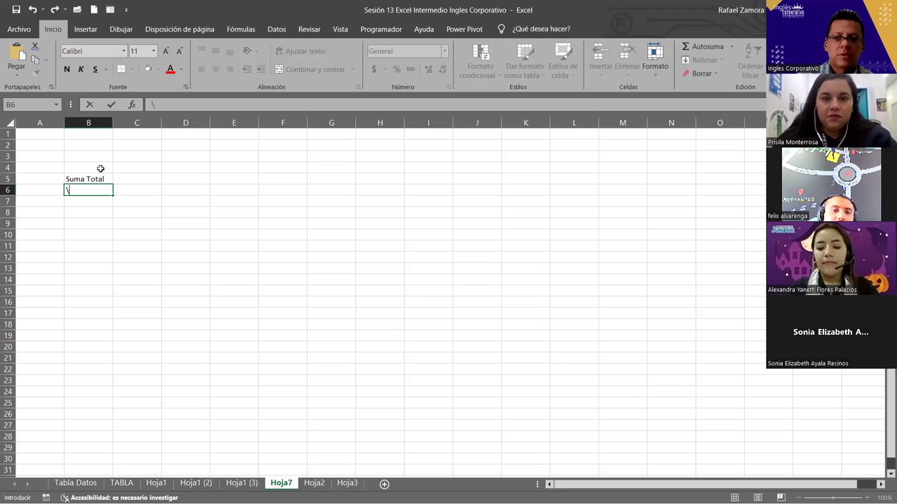
pyautogui.press('BackSpace')
pyautogui.press('Return')
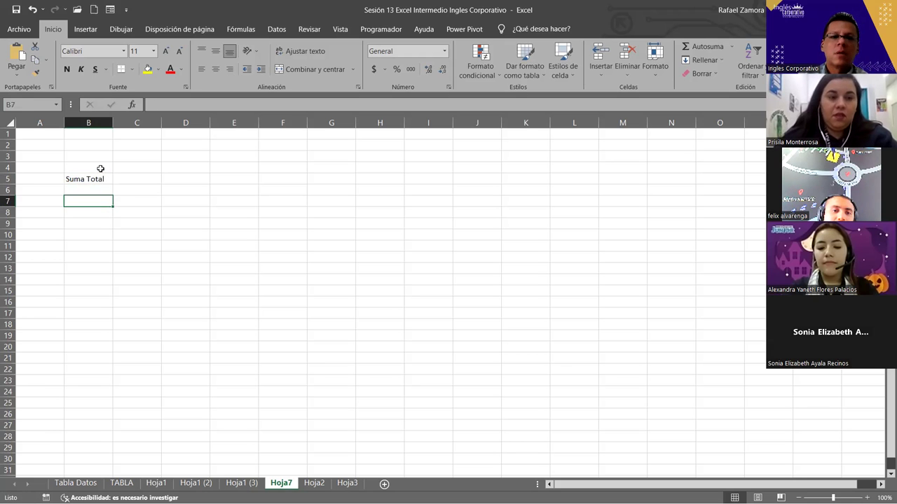
# - Apply Todos los bordes (all borders) to cells B5:C5
pyautogui.keyDown('ctrl'); pyautogui.scroll(2, 167, 248); pyautogui.keyUp('ctrl')
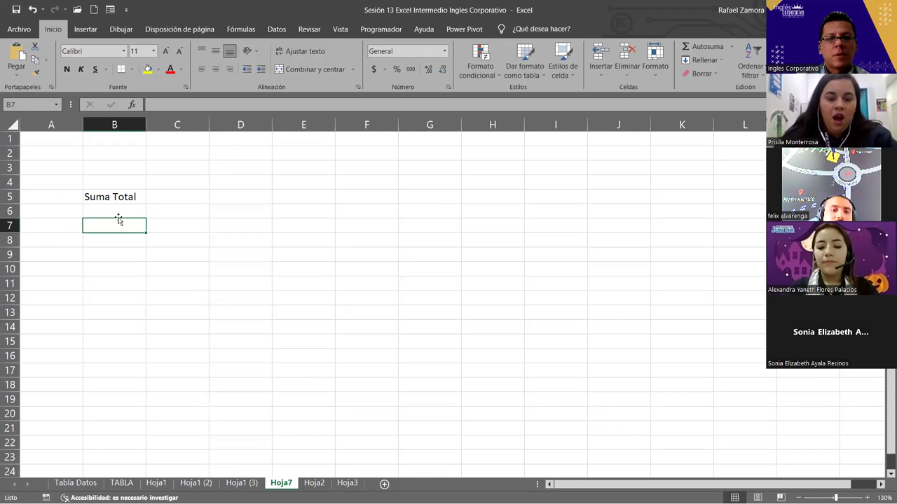
pyautogui.moveTo(104, 199); pyautogui.dragTo(186, 201)
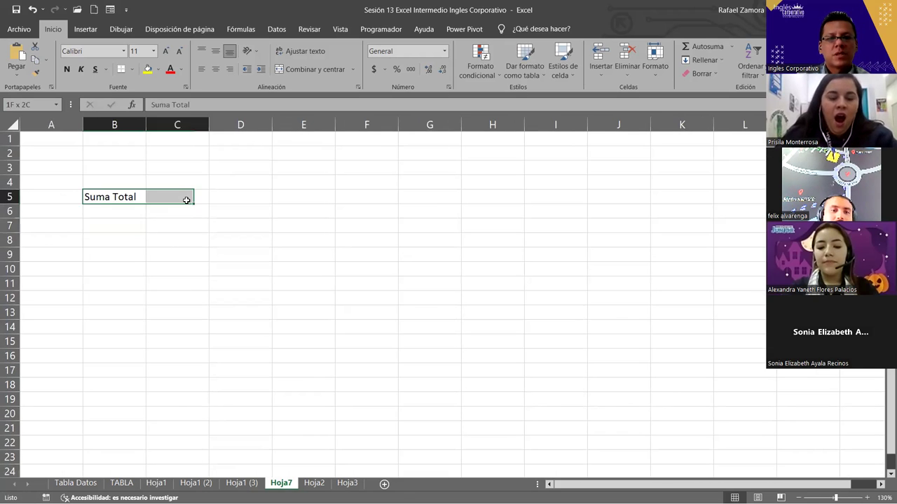
pyautogui.click(132, 70)
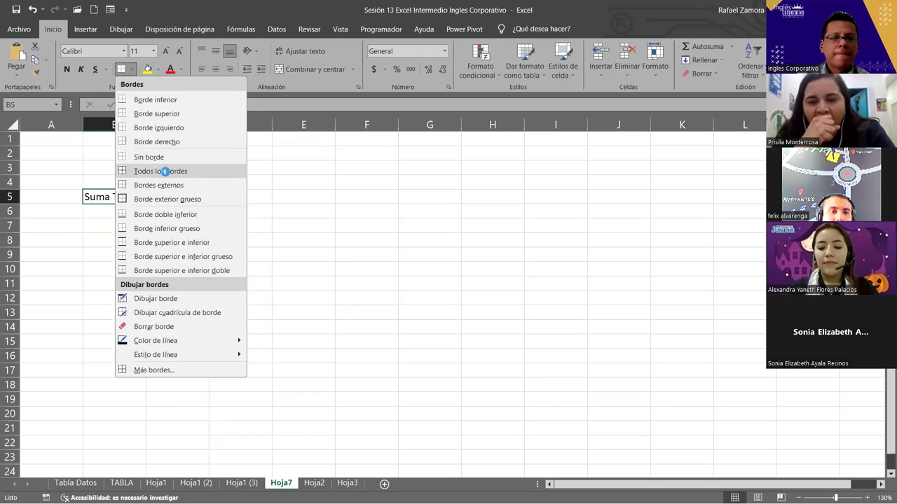
pyautogui.click(164, 171)
pyautogui.click(284, 271)
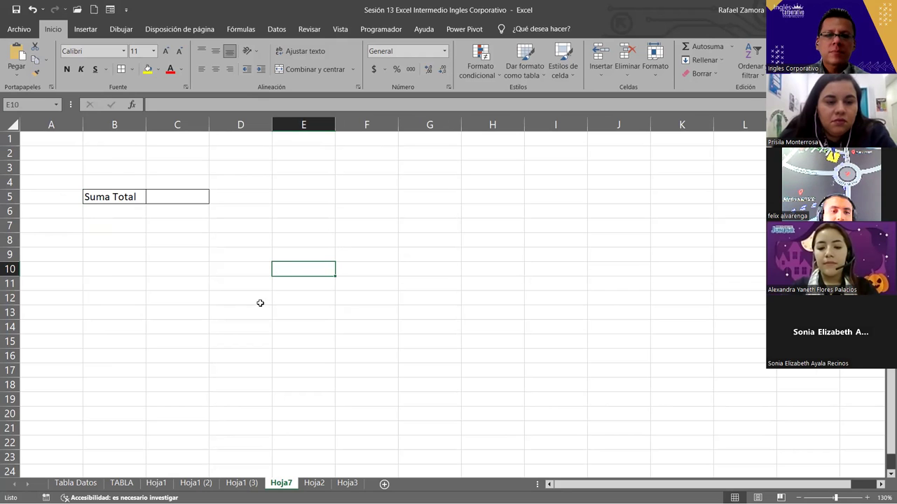
pyautogui.click(195, 484)
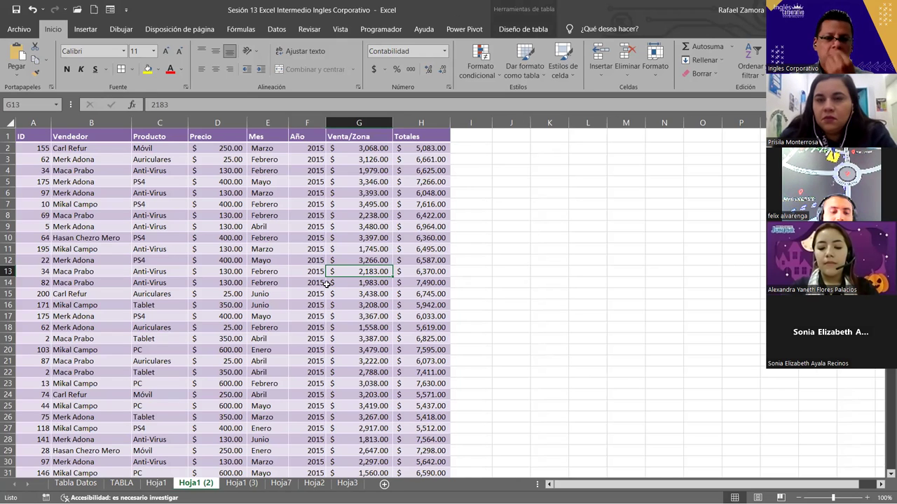
pyautogui.scroll(-5, 326, 283)
pyautogui.scroll(-1, 365, 315)
pyautogui.scroll(-14, 393, 349)
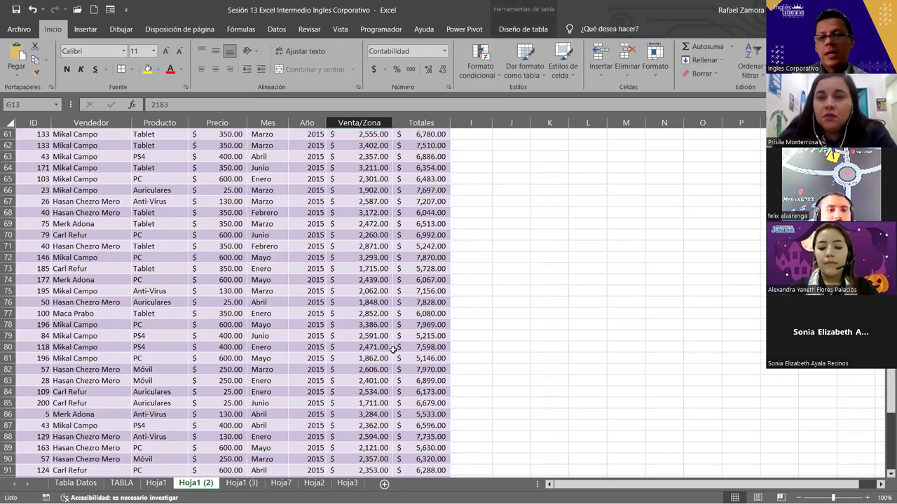
pyautogui.scroll(-11, 394, 349)
pyautogui.scroll(6, 428, 259)
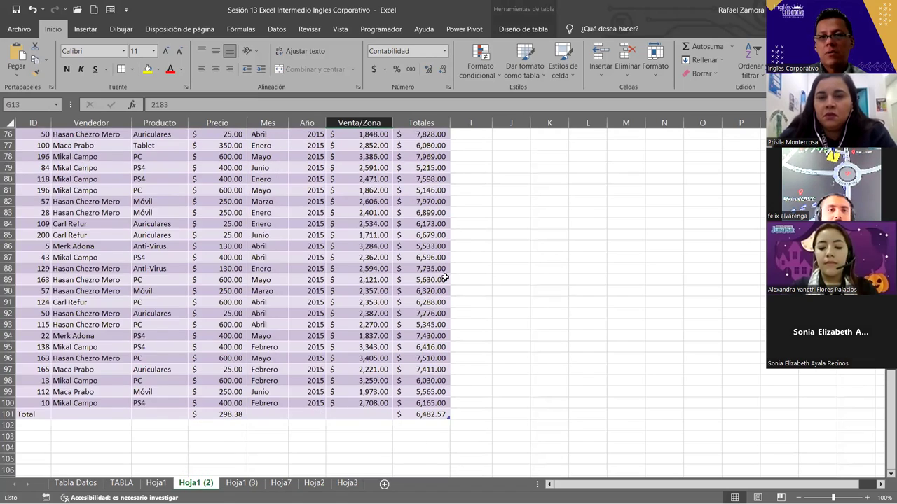
pyautogui.scroll(8, 446, 279)
pyautogui.scroll(8, 442, 277)
pyautogui.scroll(9, 435, 275)
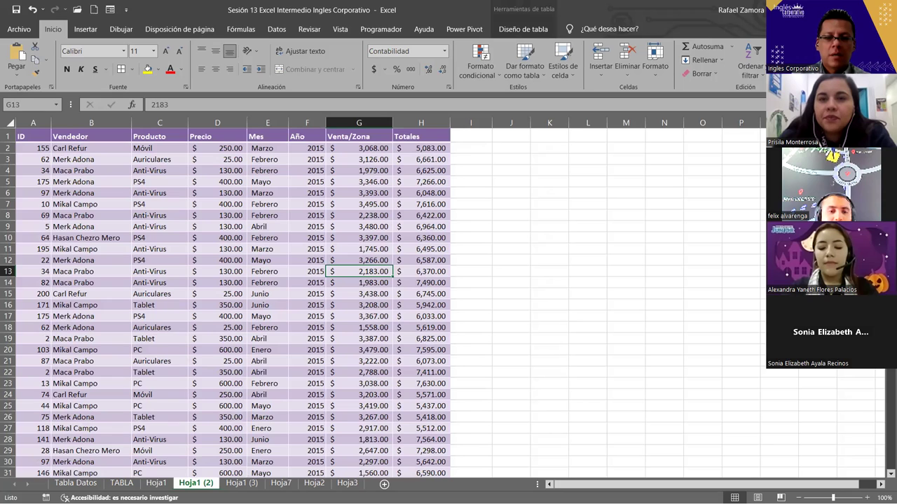
pyautogui.click(281, 484)
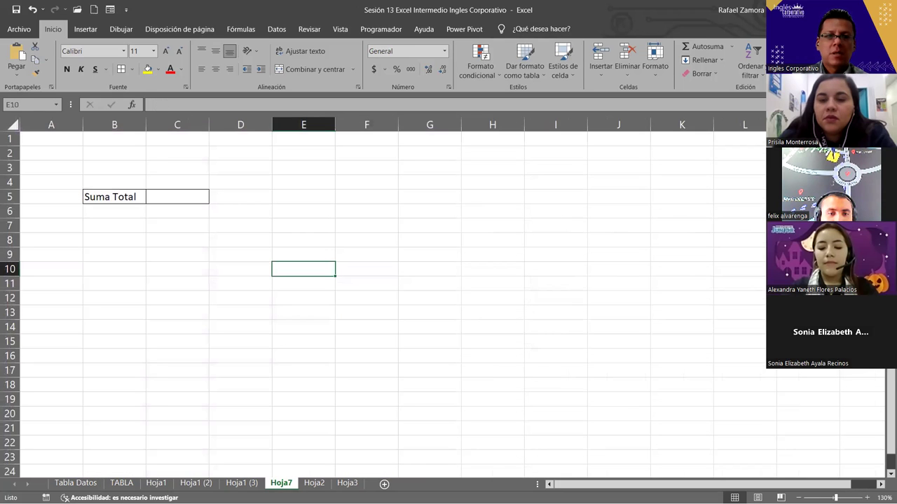
pyautogui.doubleClick(281, 483)
pyautogui.write('TOTAL')
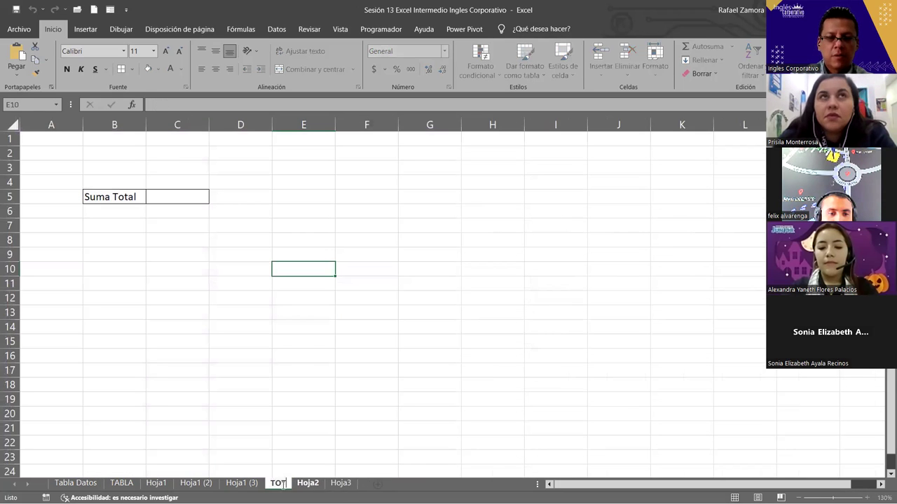
pyautogui.click(410, 343)
pyautogui.click(126, 198)
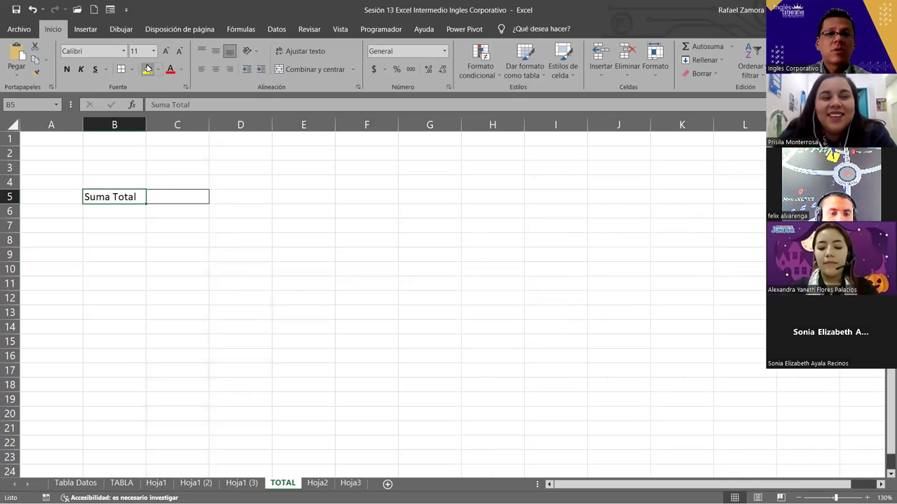
pyautogui.click(147, 68)
pyautogui.click(180, 199)
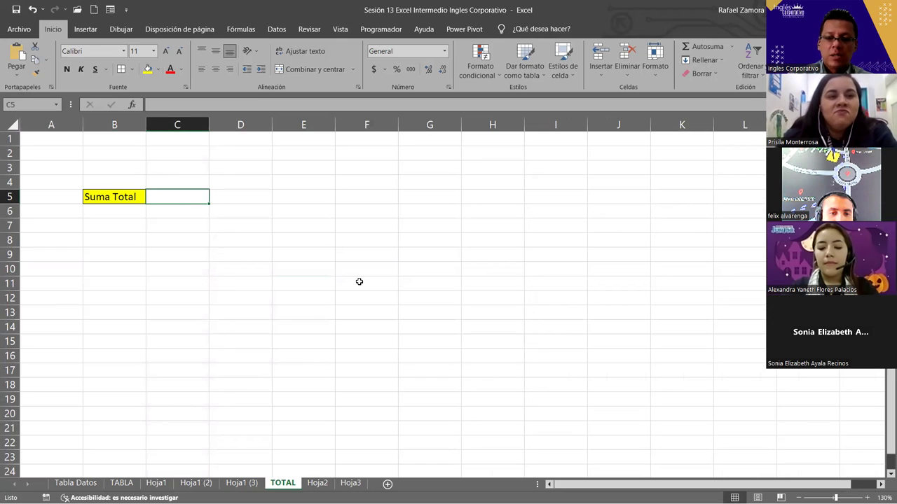
pyautogui.write(')=')
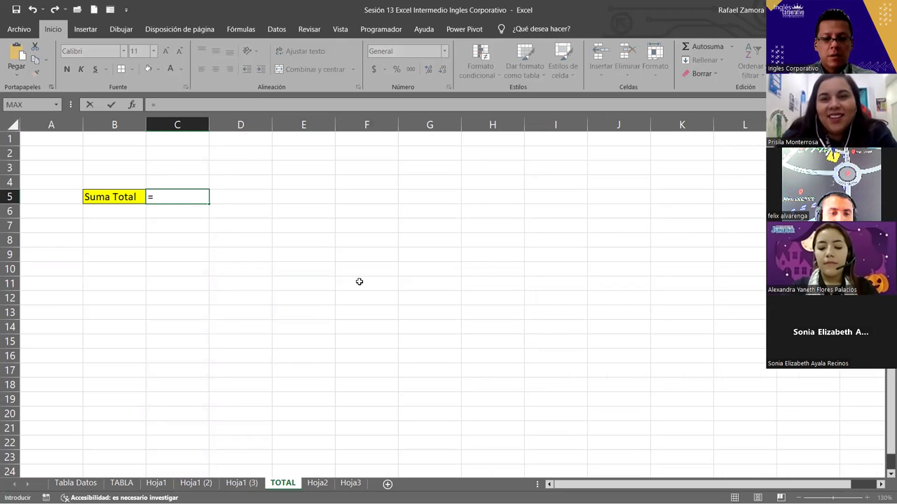
pyautogui.write('um')
pyautogui.press('Tab')
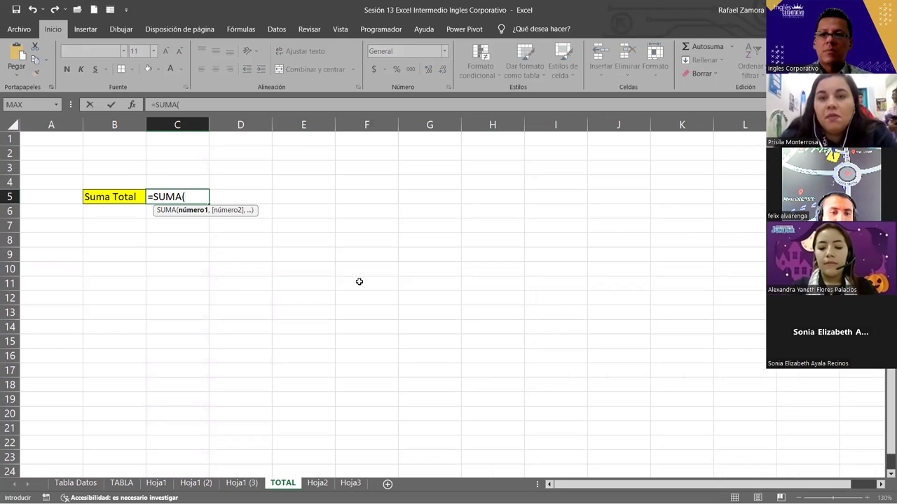
pyautogui.click(196, 483)
pyautogui.click(419, 148)
pyautogui.hotkey('ctrl', 'shift', 'Down')
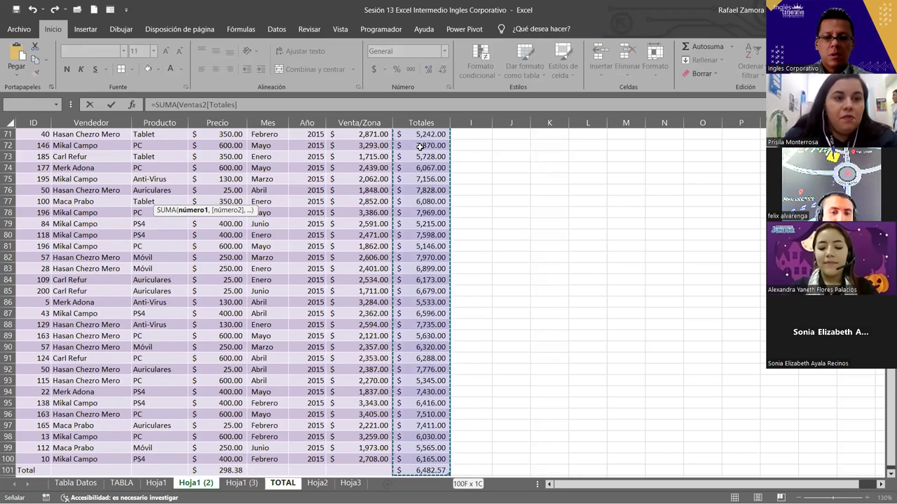
pyautogui.write(',')
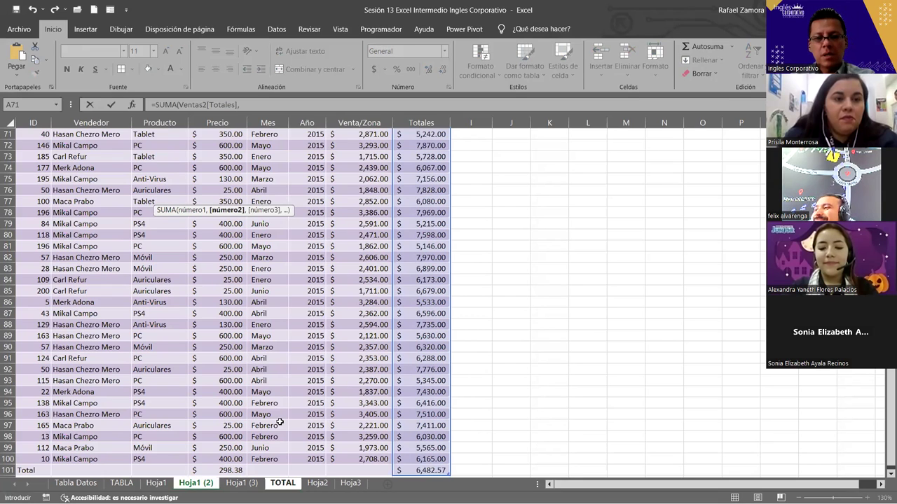
pyautogui.press('Escape')
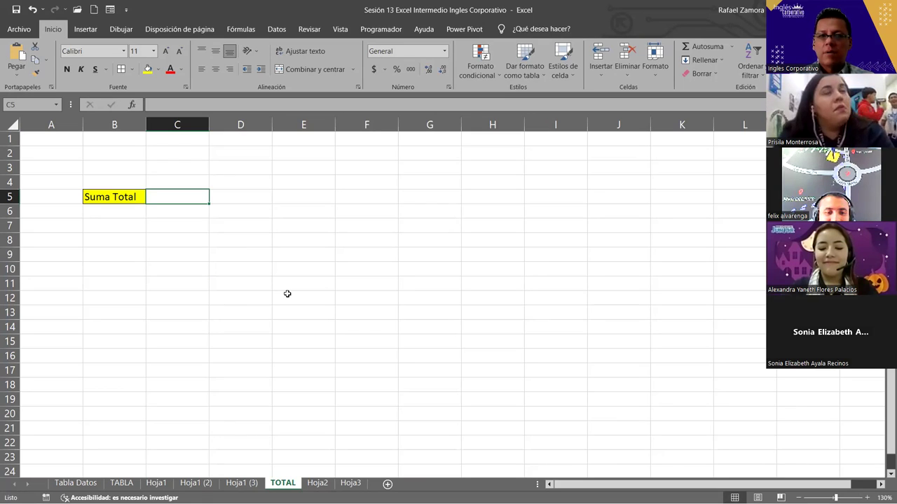
# - In C5, start the formula =SUMA(Ventas1[Totales] using table-name autocomplete
pyautogui.write('=')
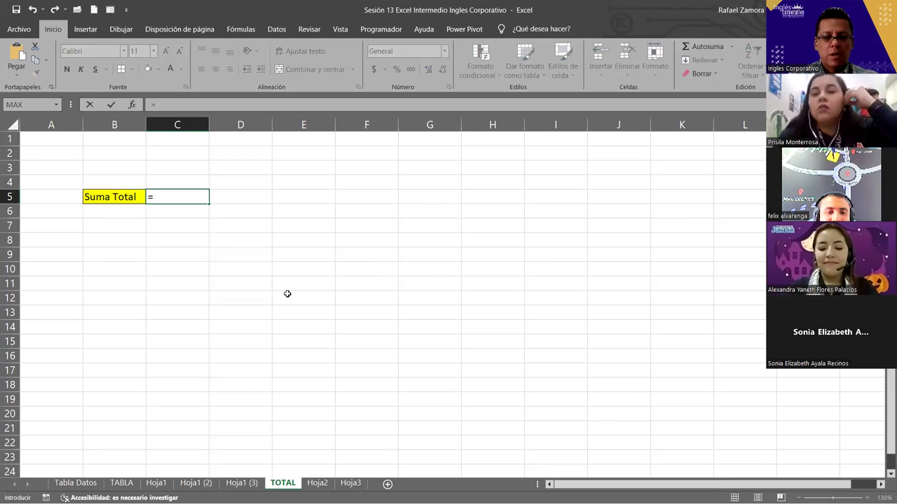
pyautogui.write('SUMA(')
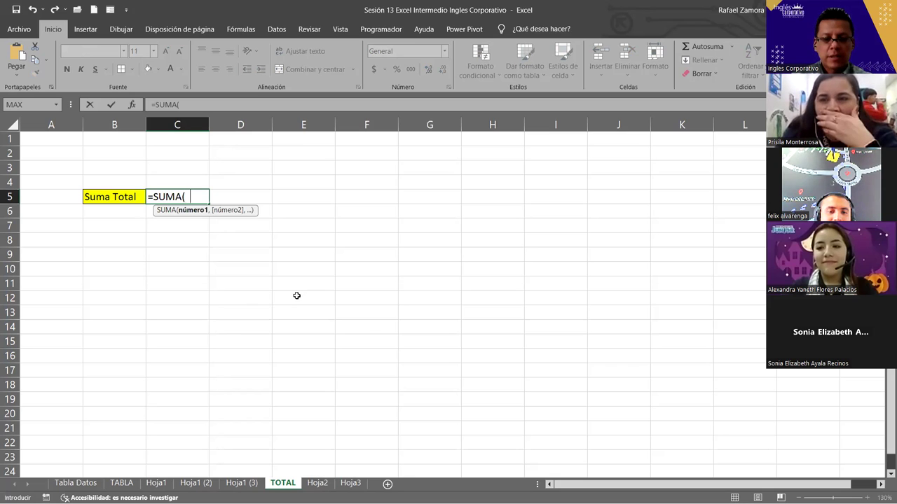
pyautogui.write('ve')
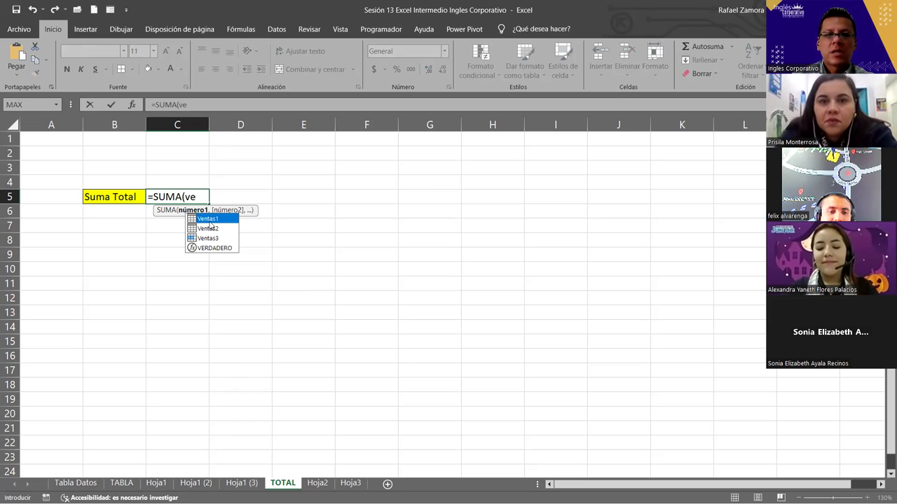
pyautogui.press('Tab')
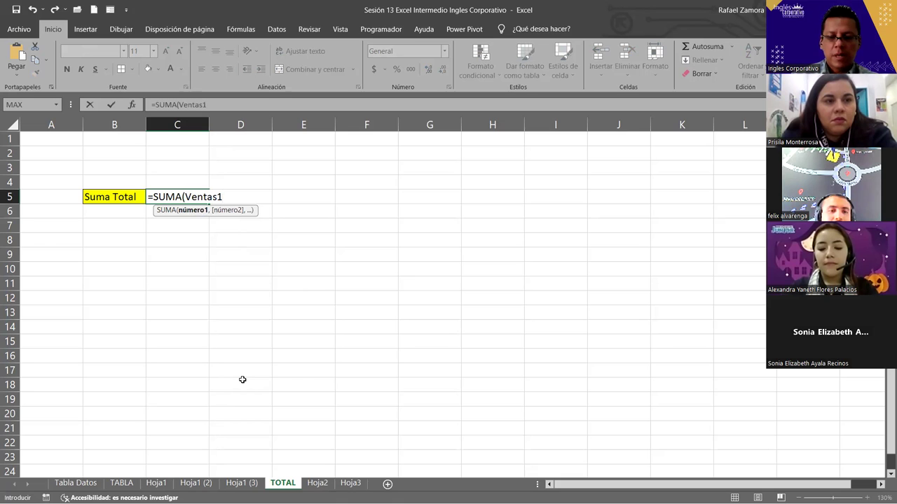
pyautogui.write('[')
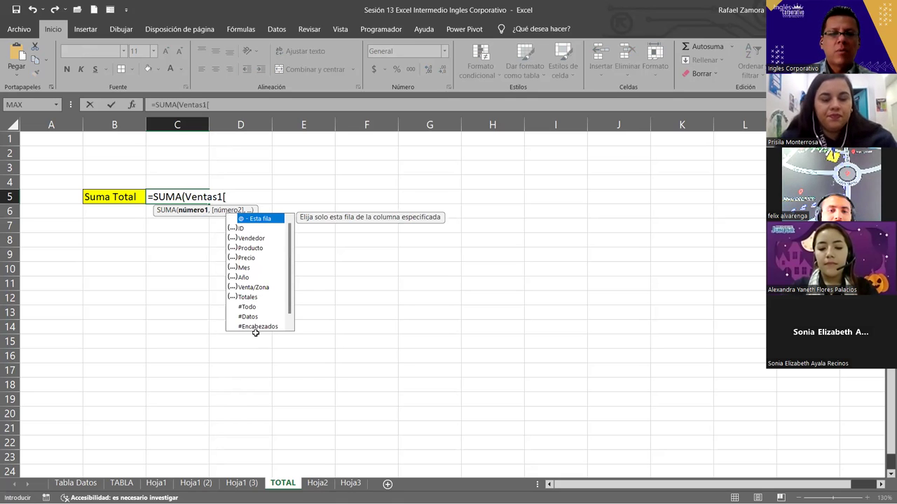
pyautogui.click(256, 298)
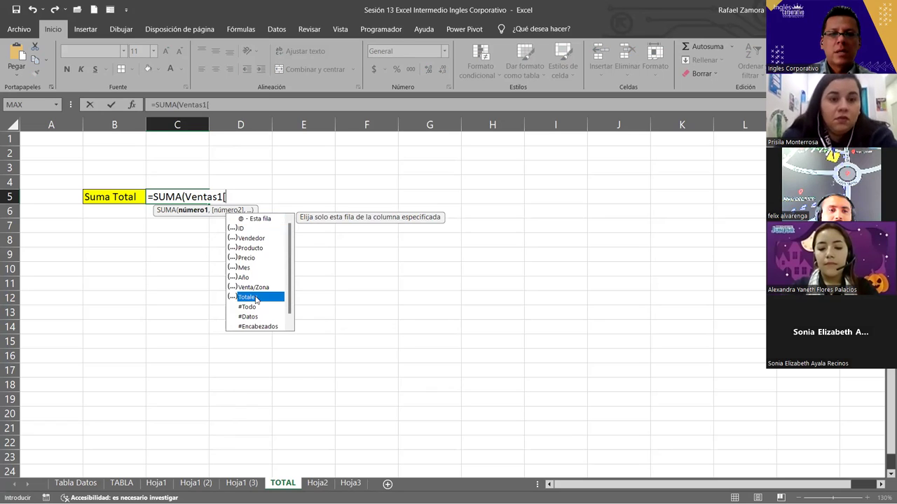
pyautogui.doubleClick(255, 297)
pyautogui.write(']')
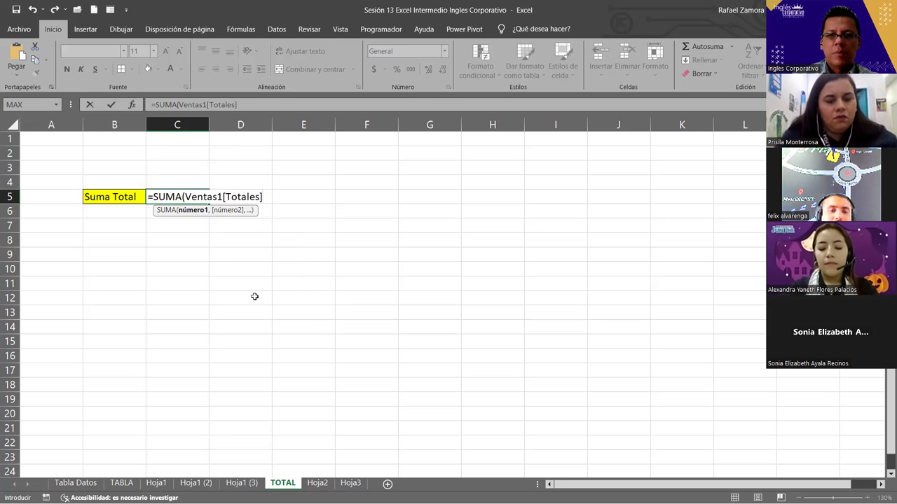
# - Add Ventas2[Totales] as the second argument of the SUMA formula
pyautogui.write(',v')
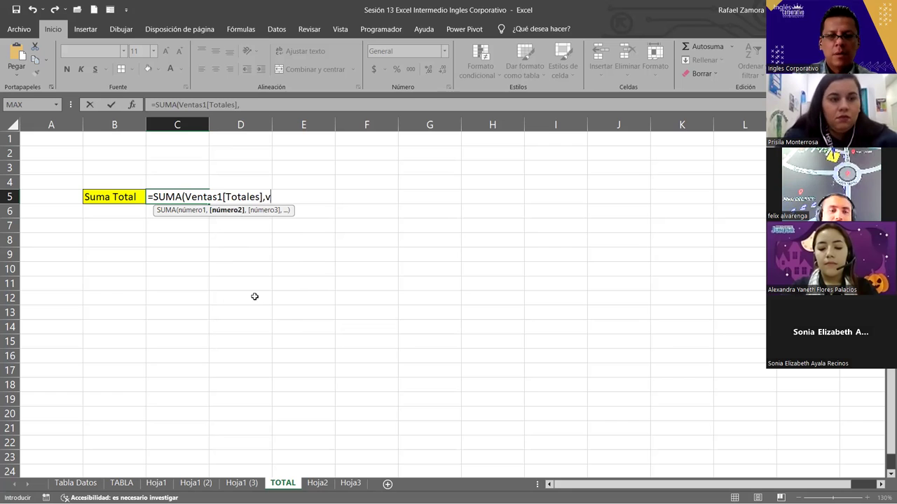
pyautogui.write('ent')
pyautogui.press('Down')
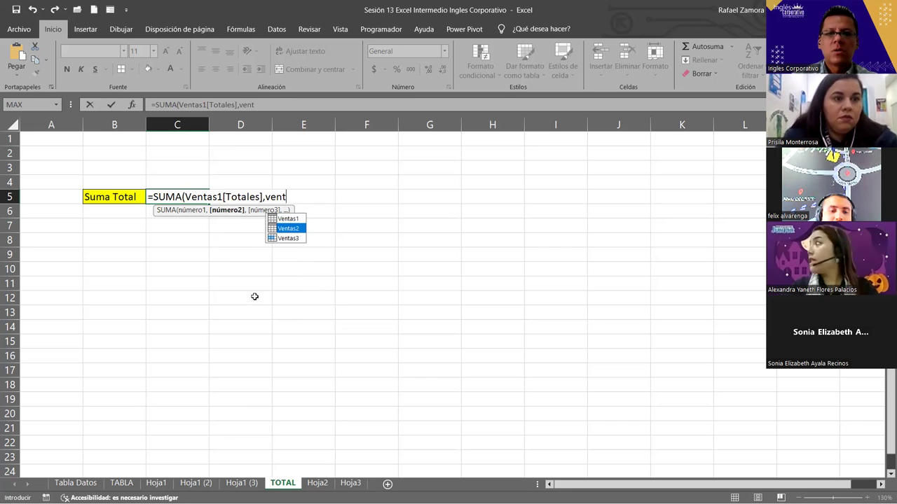
pyautogui.press('Tab')
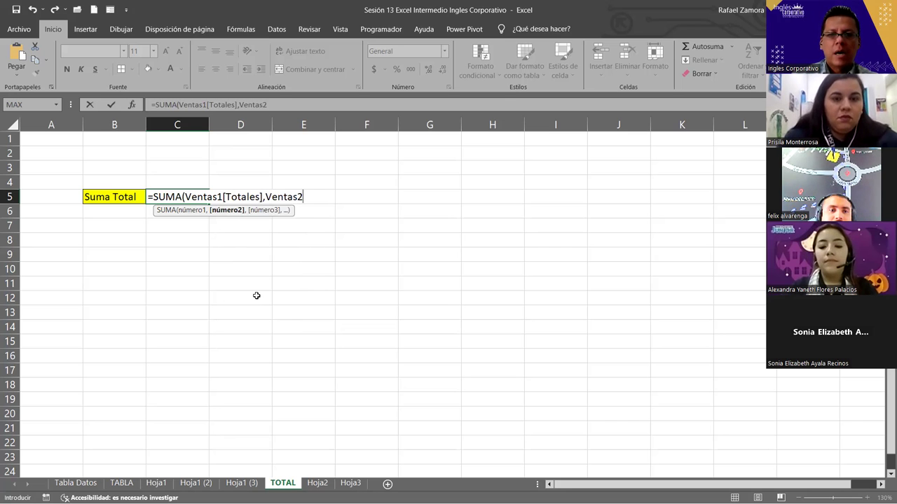
pyautogui.write('[')
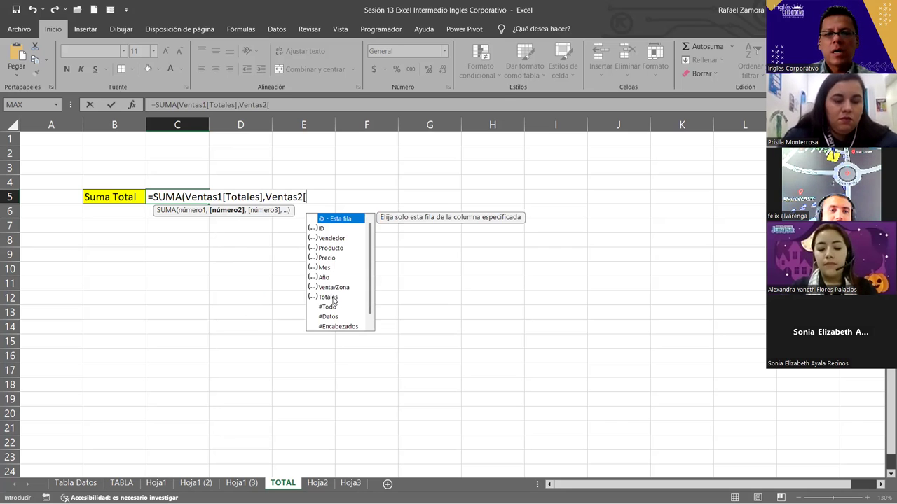
pyautogui.click(328, 297)
pyautogui.doubleClick(327, 297)
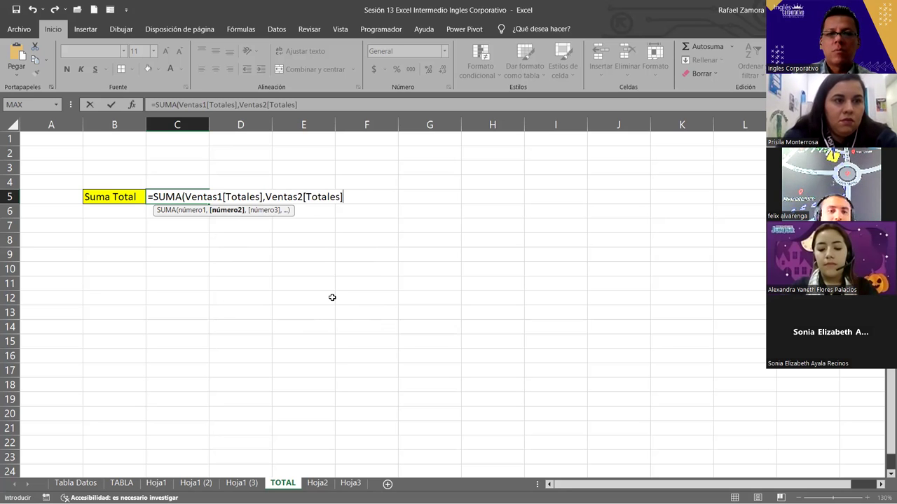
# - Drop the partial Ventas3 reference and enter the formula, showing 1296513.13
pyautogui.write(',')
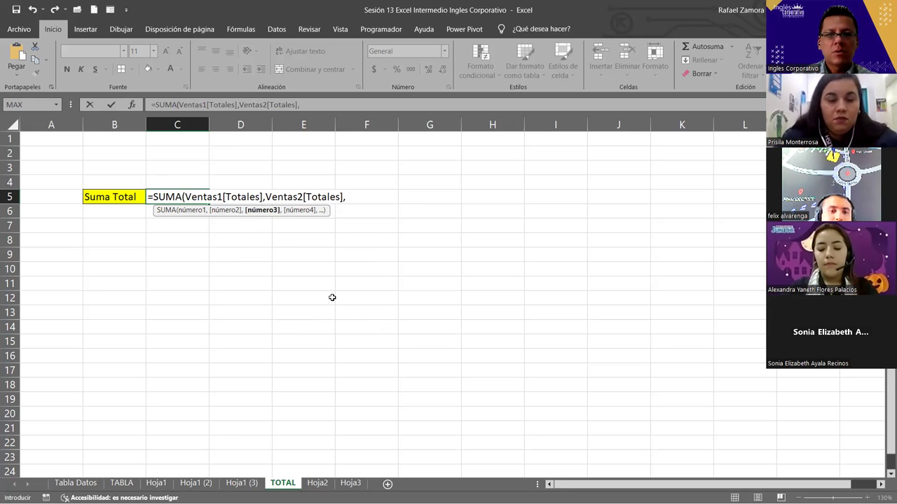
pyautogui.write('ven')
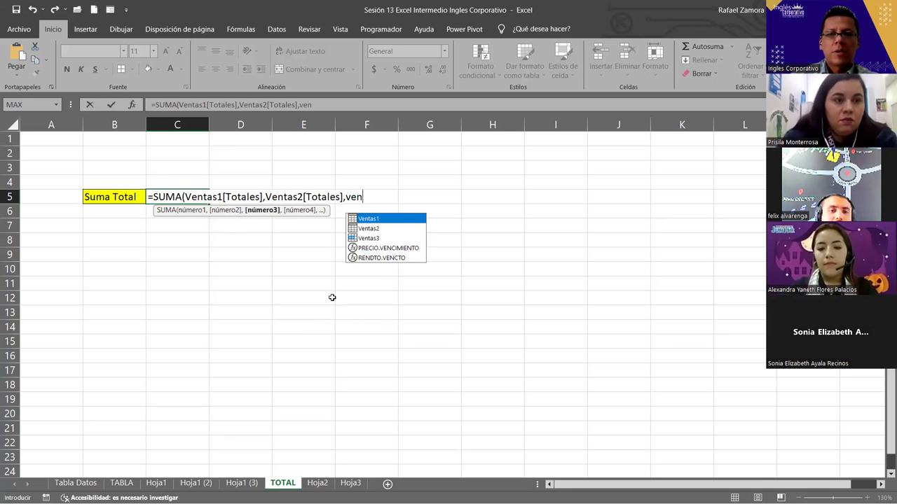
pyautogui.click(362, 238)
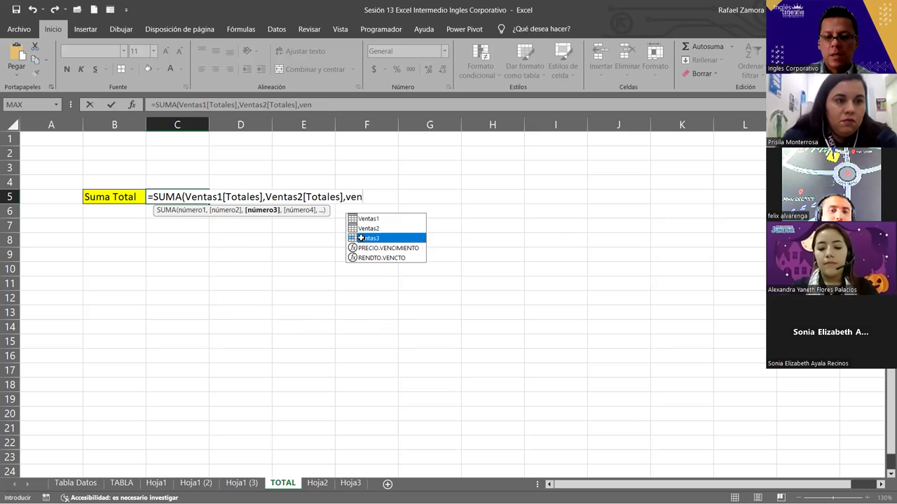
pyautogui.doubleClick(361, 238)
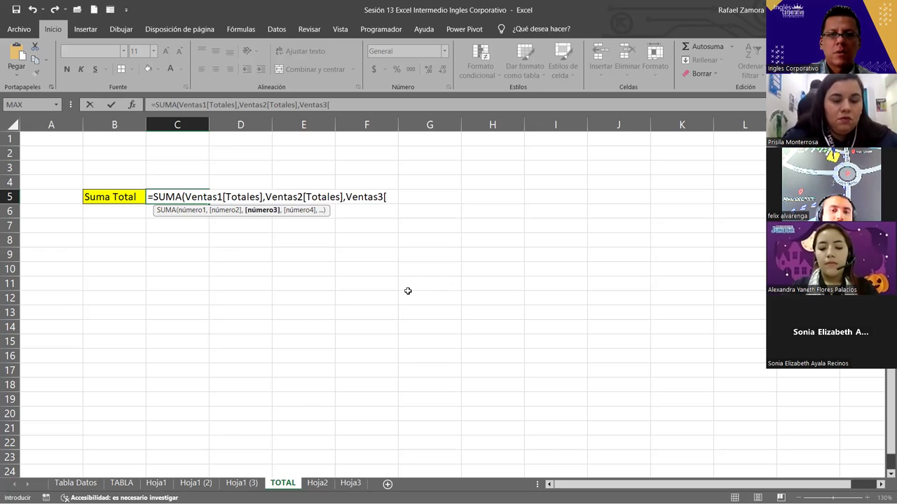
pyautogui.press('BackSpace')
pyautogui.press('BackSpace')
pyautogui.press('BackSpace')
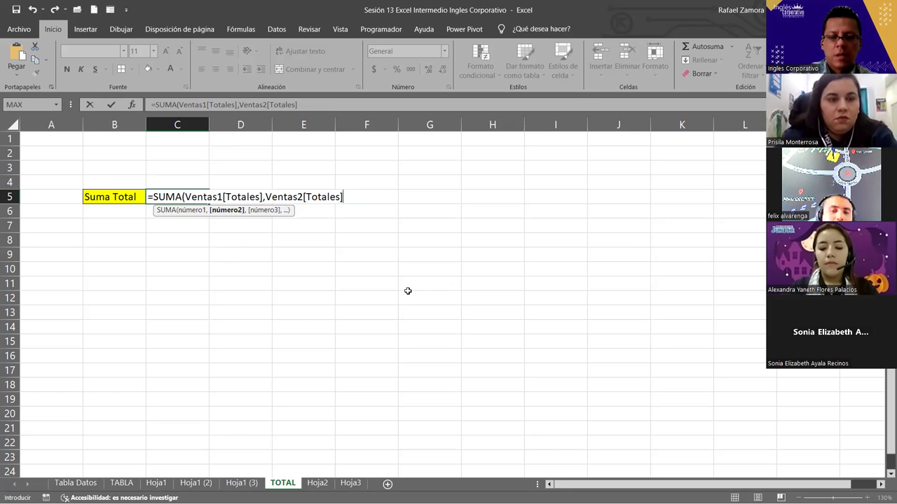
pyautogui.write(')')
pyautogui.press('Return')
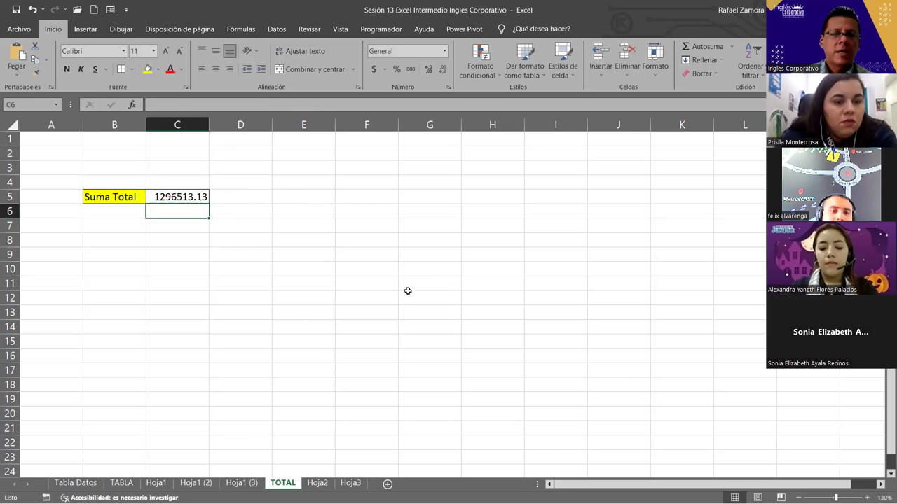
# - Apply currency format to the total in C5, choosing the dollar symbol $ Español (El Salvador)
pyautogui.click(171, 196)
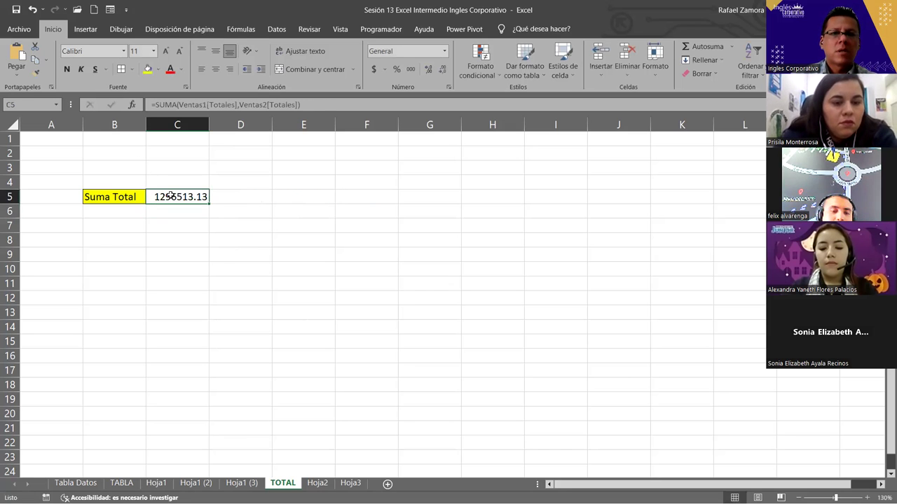
pyautogui.click(373, 69)
pyautogui.click(390, 261)
pyautogui.click(196, 194)
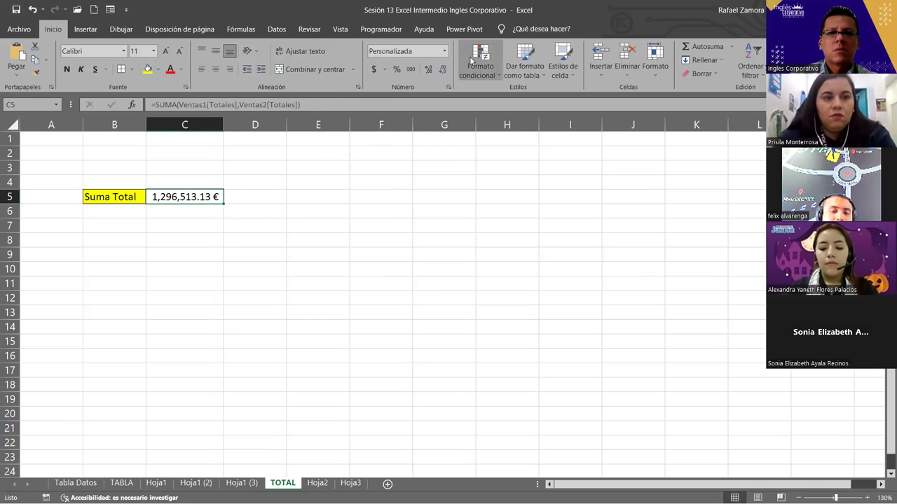
pyautogui.click(386, 70)
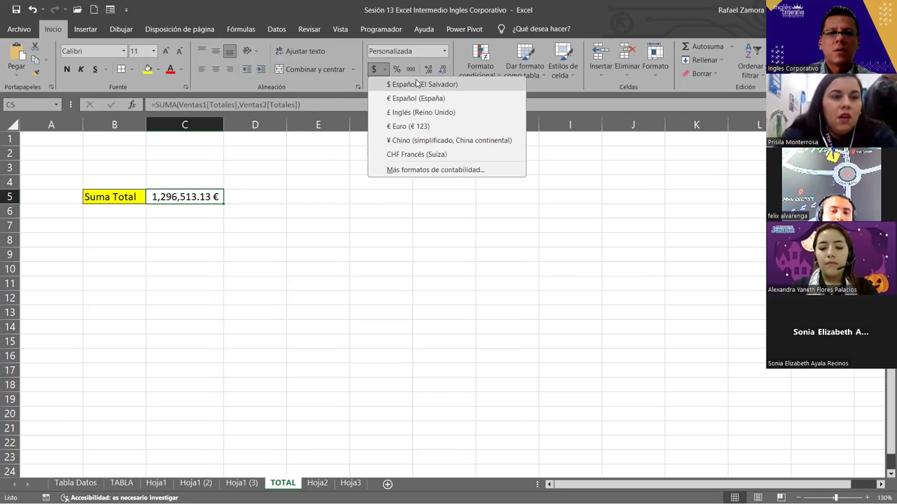
pyautogui.click(414, 86)
pyautogui.click(346, 238)
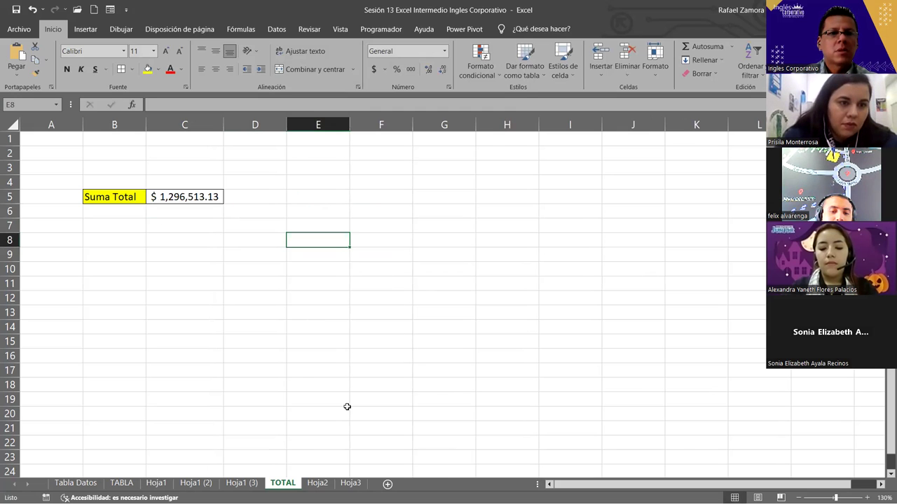
# - Try renaming Hoja1 (3)'s table Tabla467 to Ventas3; Excel rejects the duplicate name
pyautogui.hotkey('ctrl', 'pageup')
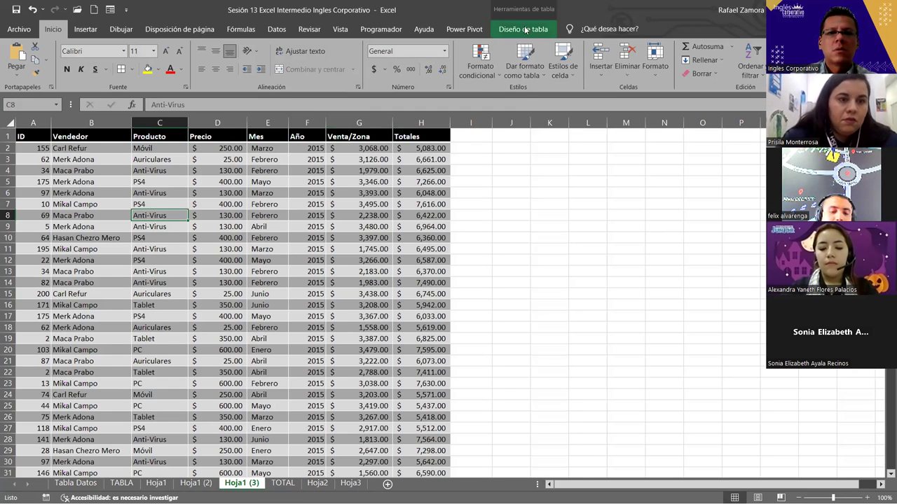
pyautogui.click(522, 29)
pyautogui.click(59, 59)
pyautogui.write('ventas')
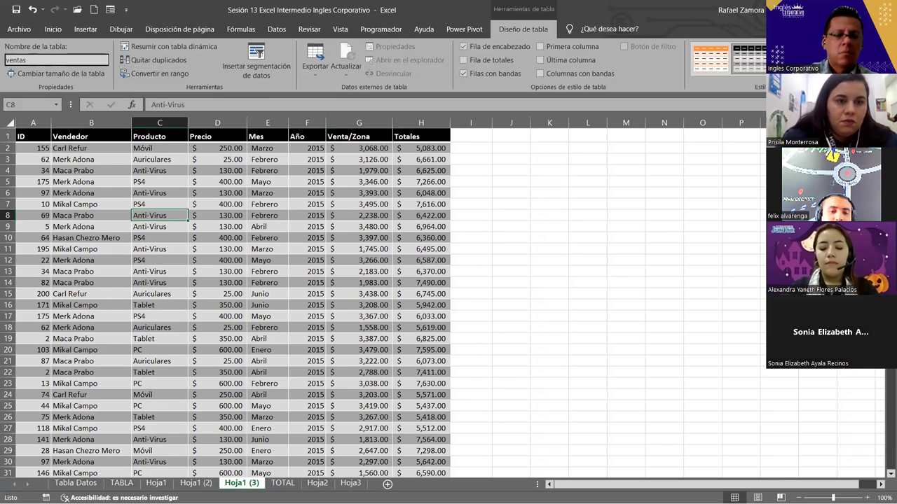
pyautogui.press('BackSpace')
pyautogui.press('BackSpace')
pyautogui.press('BackSpace')
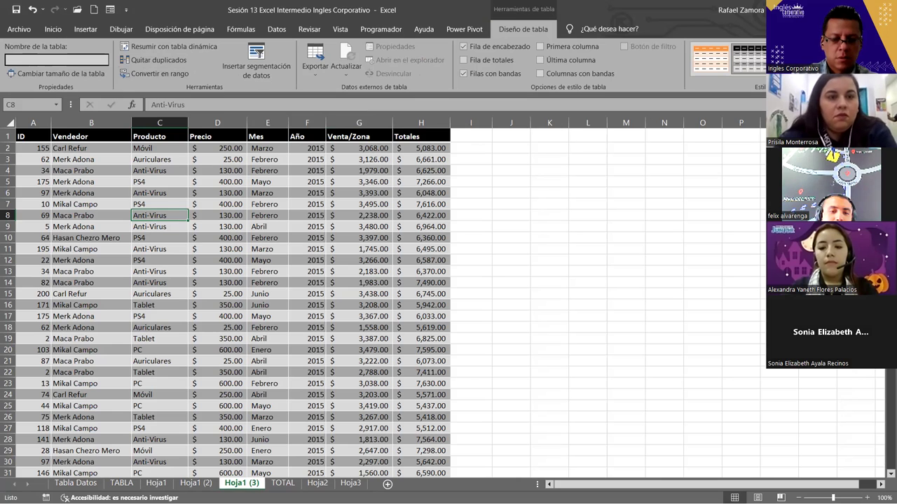
pyautogui.write('Ventas')
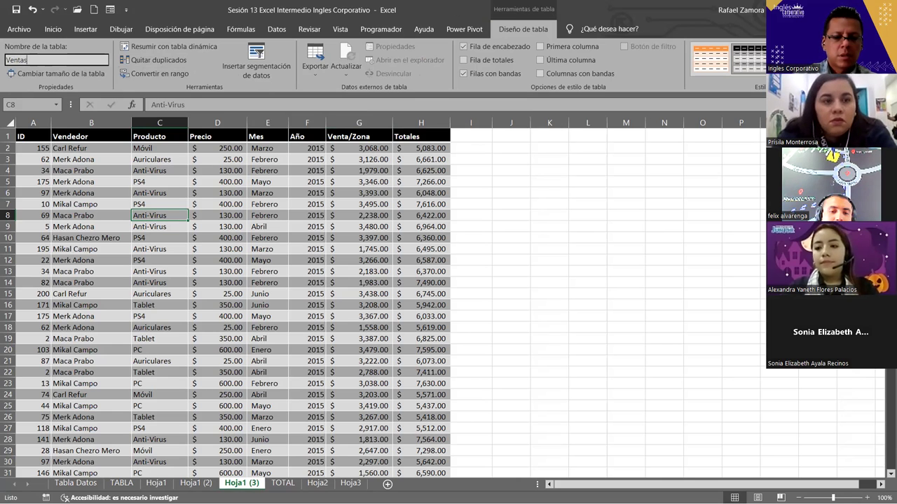
pyautogui.write('3')
pyautogui.press('Return')
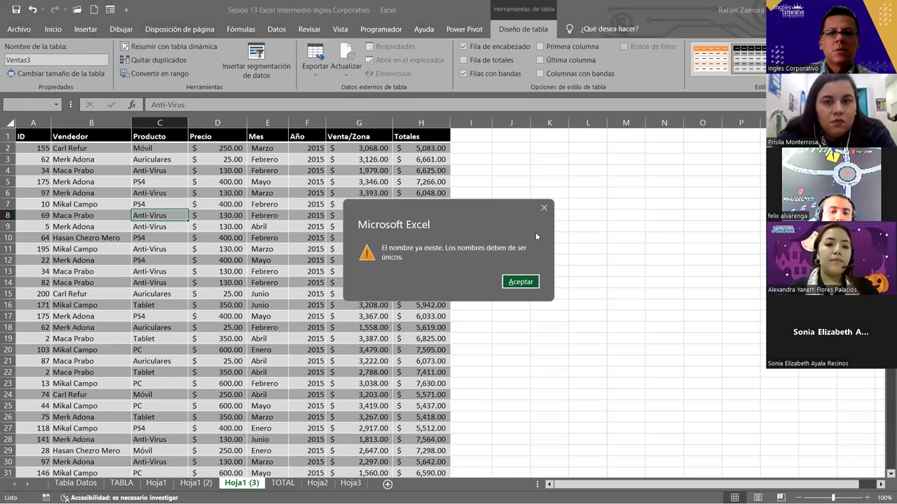
pyautogui.click(528, 285)
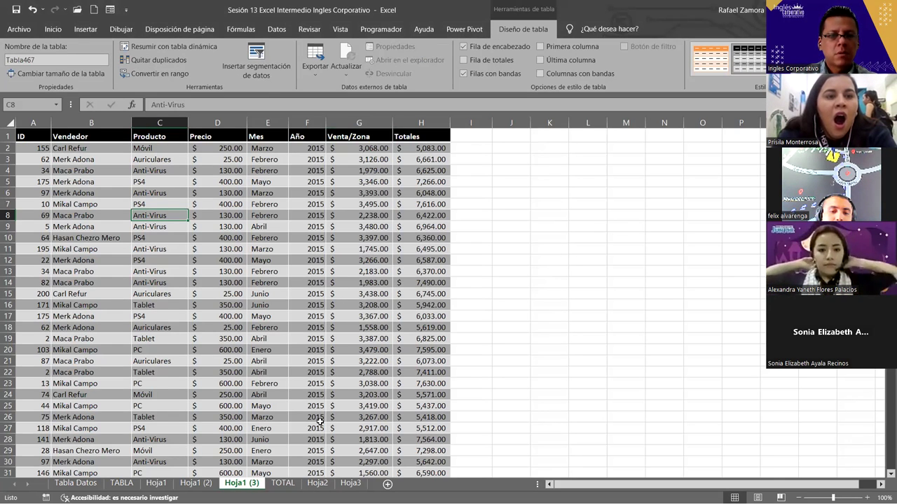
# - Compare the tables on Hoja1 and Hoja1 (2), then return to Hoja1 (3)'s table
pyautogui.hotkey('ctrl', 'Down')
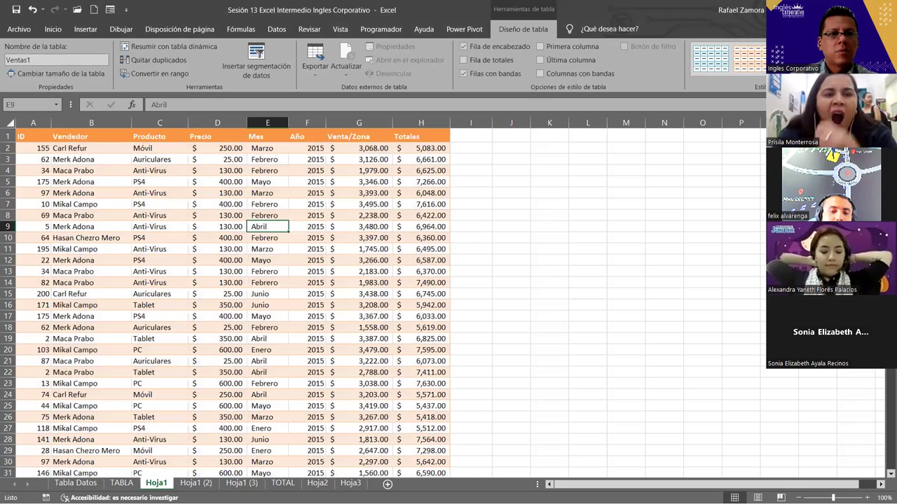
pyautogui.click(157, 483)
pyautogui.click(195, 483)
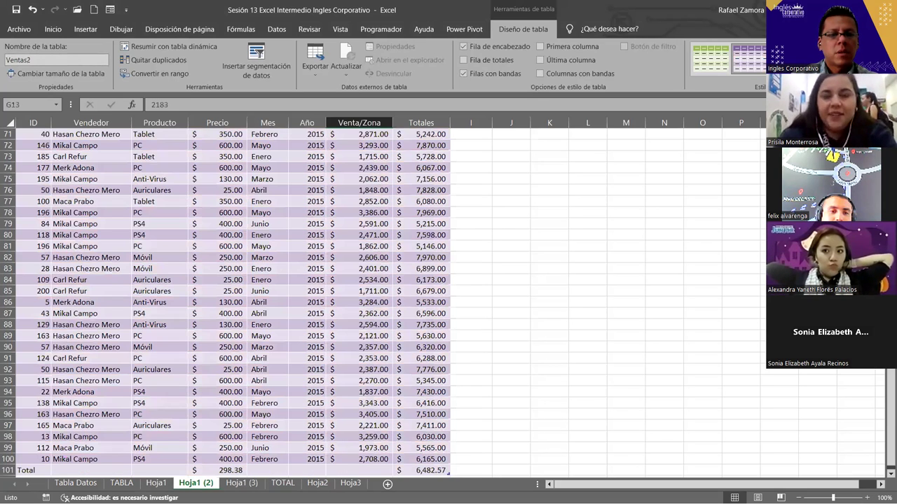
pyautogui.click(243, 485)
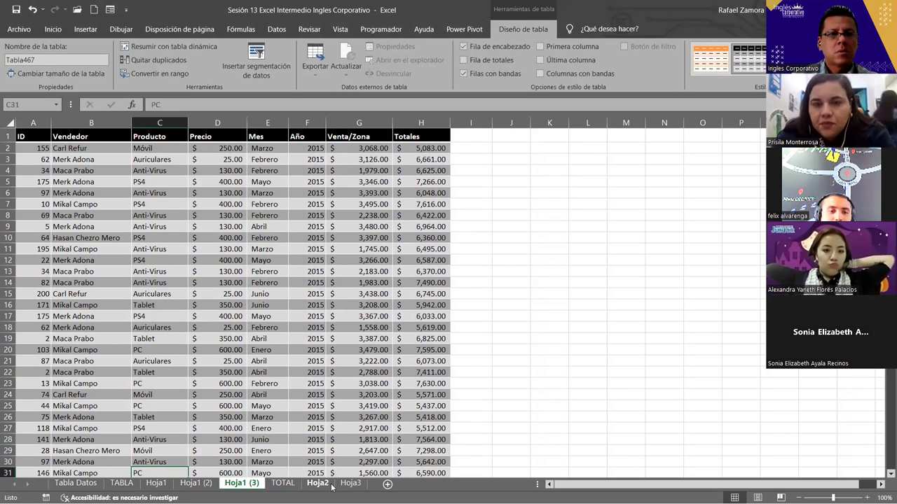
pyautogui.click(267, 305)
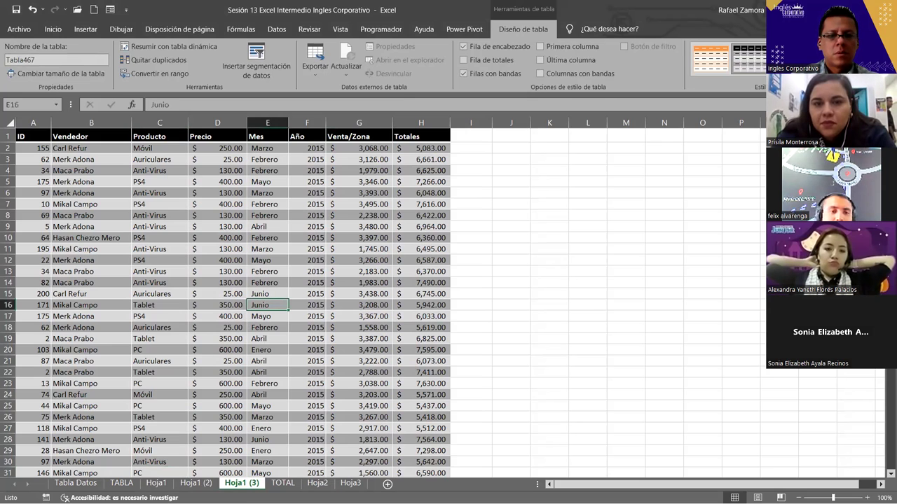
pyautogui.click(240, 29)
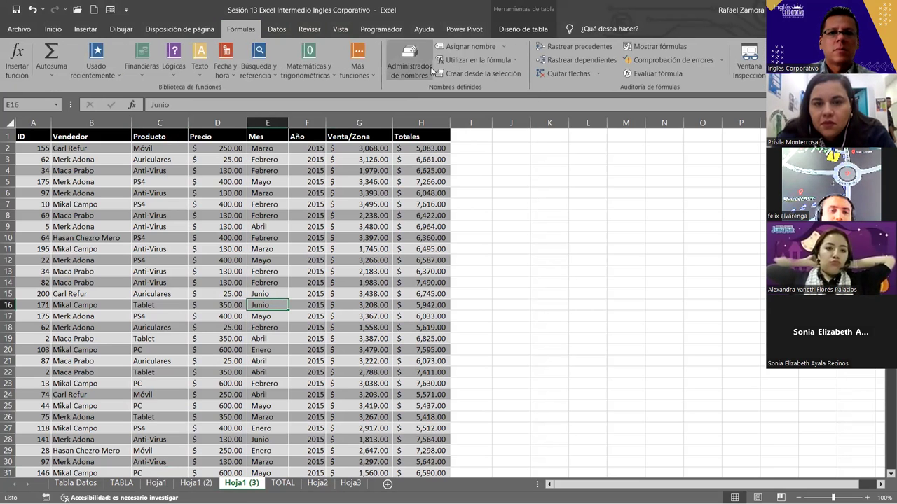
# - In the Name Manager, delete the defined name Ventas3 that pointed to 'Hoja1 (3)'!$M$10
pyautogui.click(410, 58)
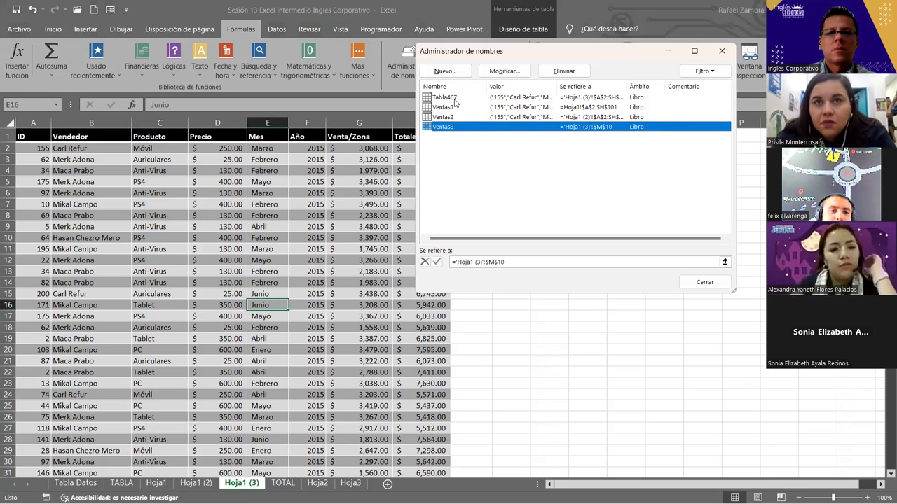
pyautogui.click(715, 97)
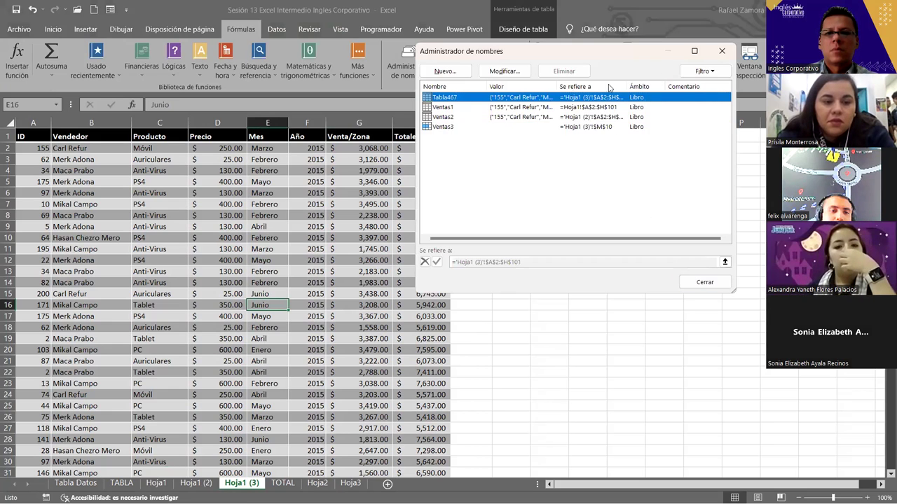
pyautogui.click(454, 127)
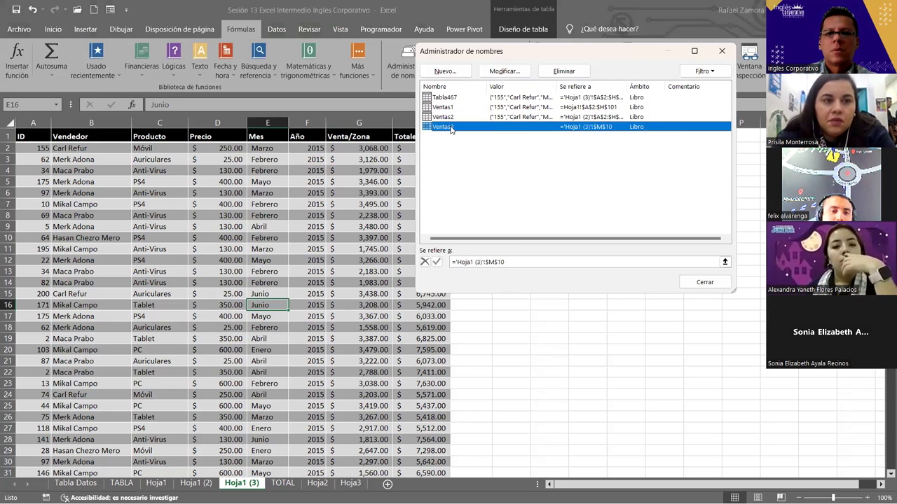
pyautogui.click(564, 71)
pyautogui.press('Return')
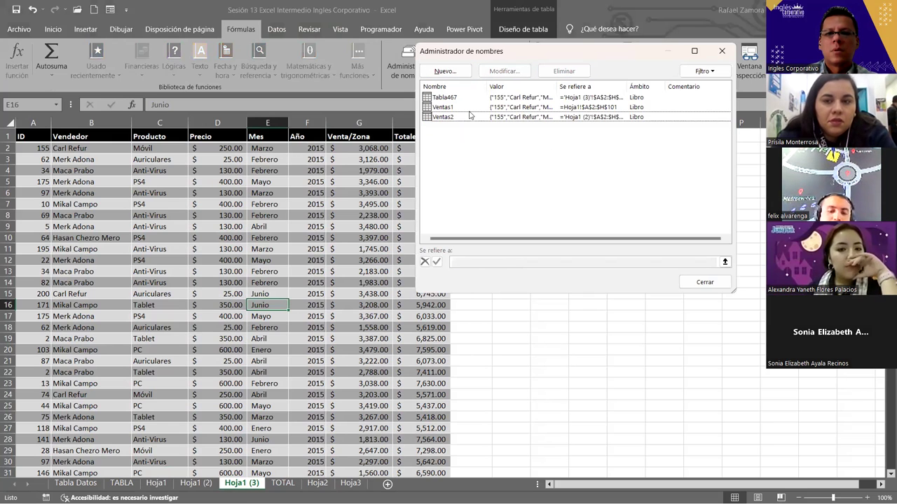
pyautogui.click(449, 97)
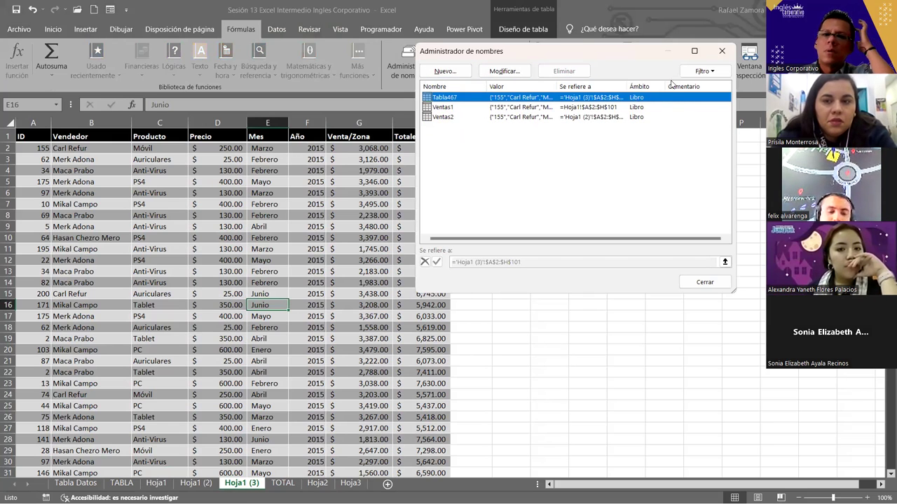
pyautogui.click(722, 50)
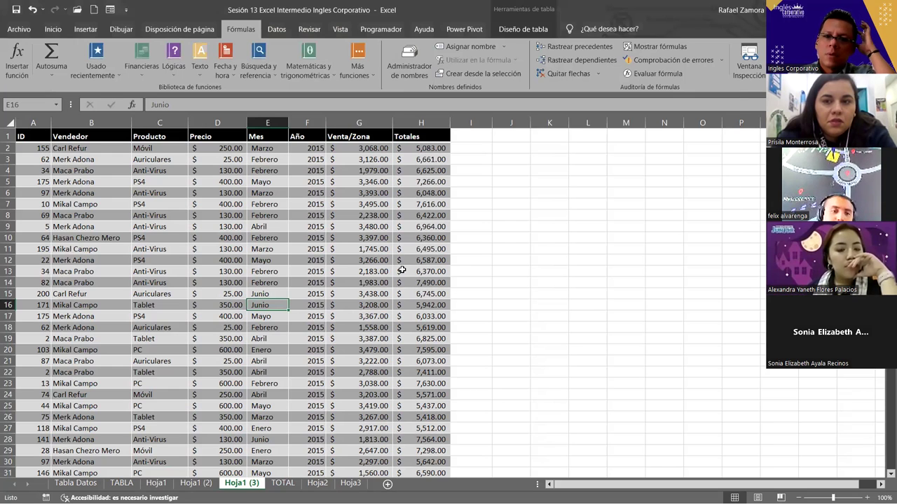
pyautogui.click(401, 271)
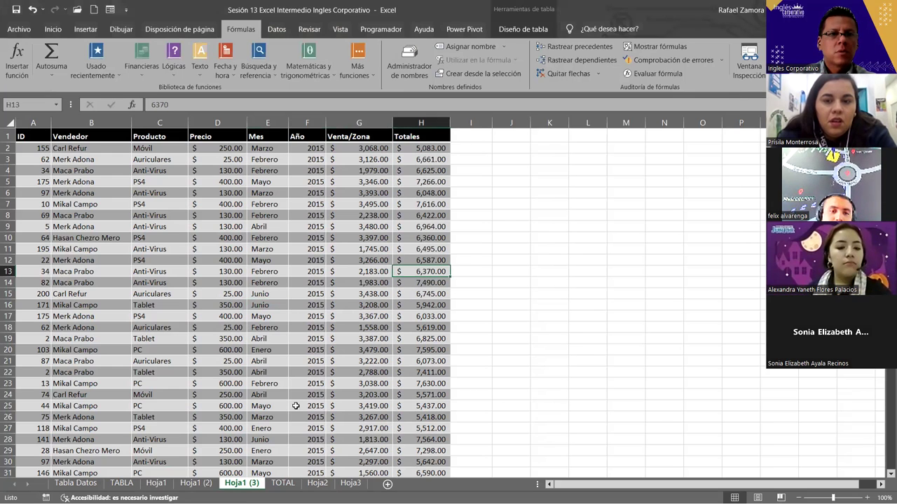
# - In Diseño de tabla, replace the table name Tabla467 with Ventas3
pyautogui.click(267, 192)
pyautogui.click(522, 29)
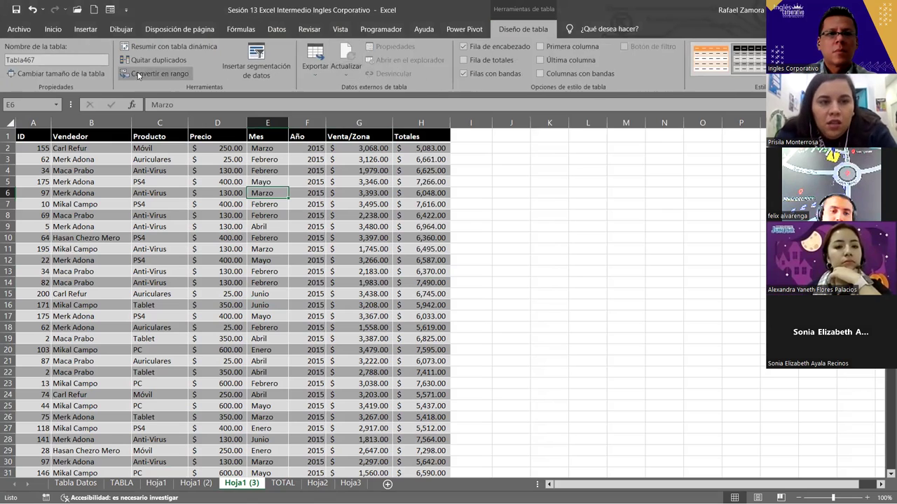
pyautogui.doubleClick(45, 60)
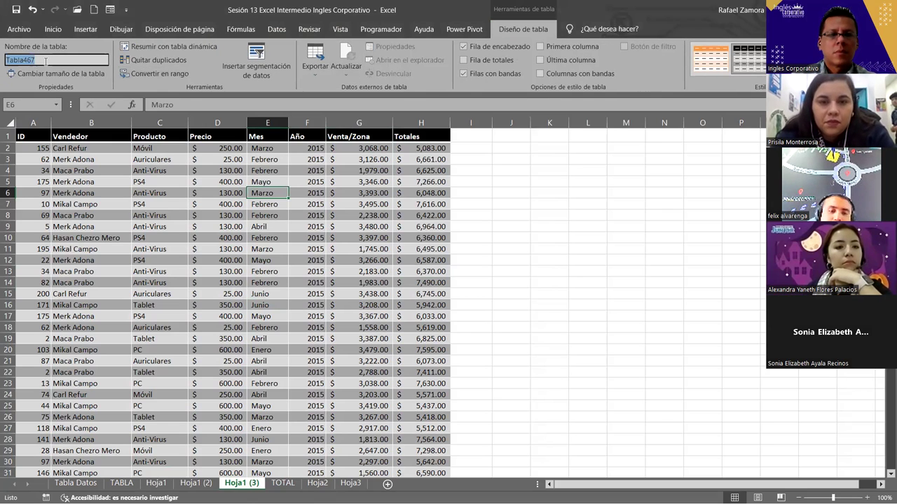
pyautogui.write('Ventas')
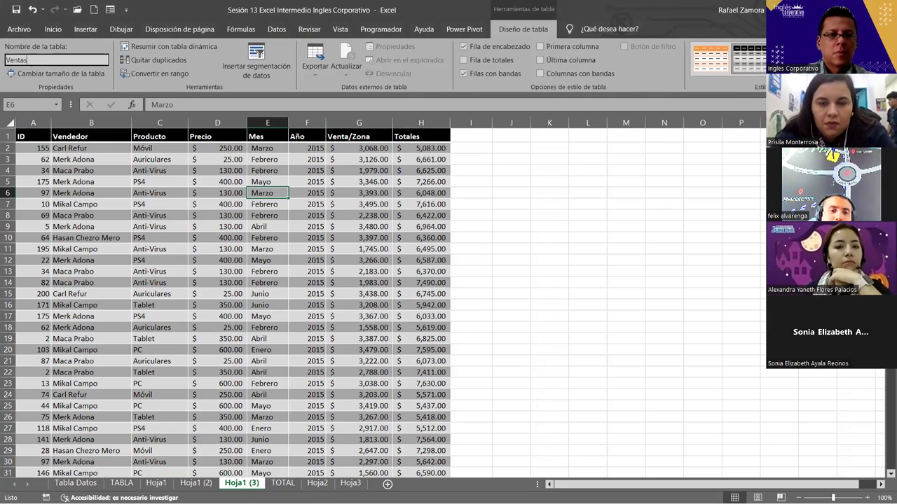
pyautogui.write('3')
pyautogui.press('Return')
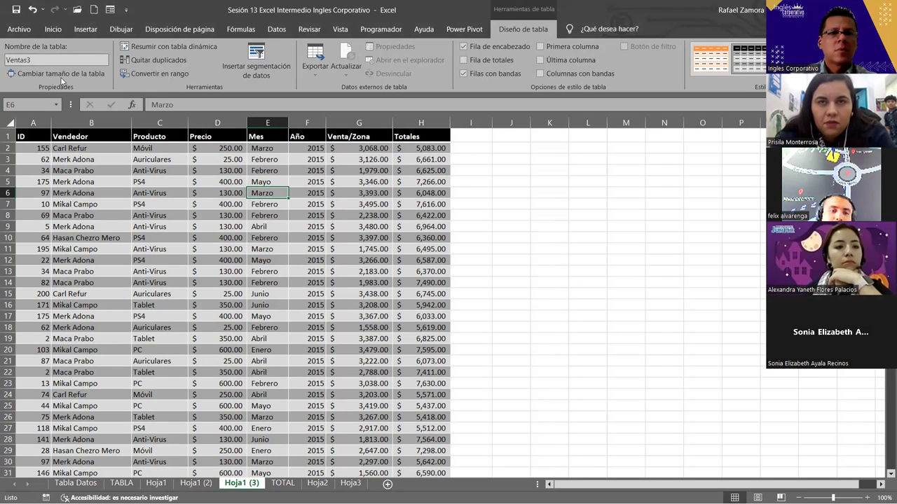
pyautogui.press('Down')
pyautogui.press('Down')
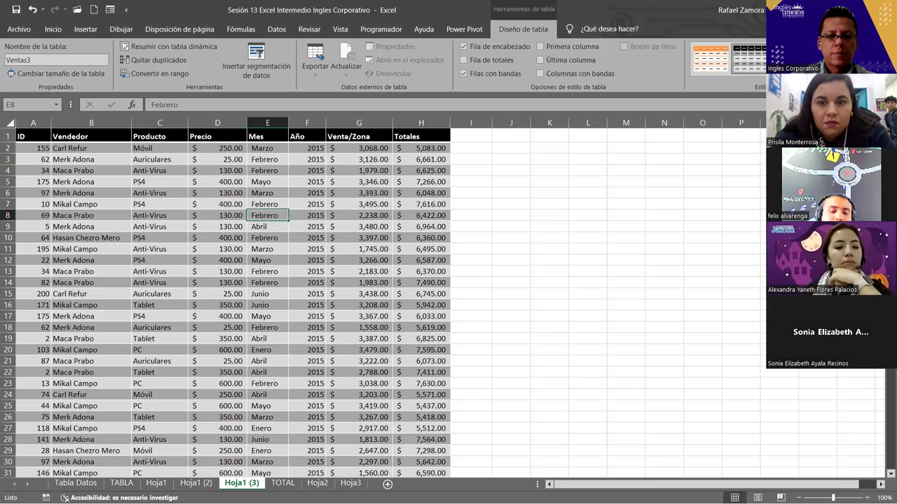
# - Extend the C5 formula on TOTAL to =SUMA(Ventas1[Totales],Ventas2[Totales],Ventas3[Totales])
pyautogui.click(283, 483)
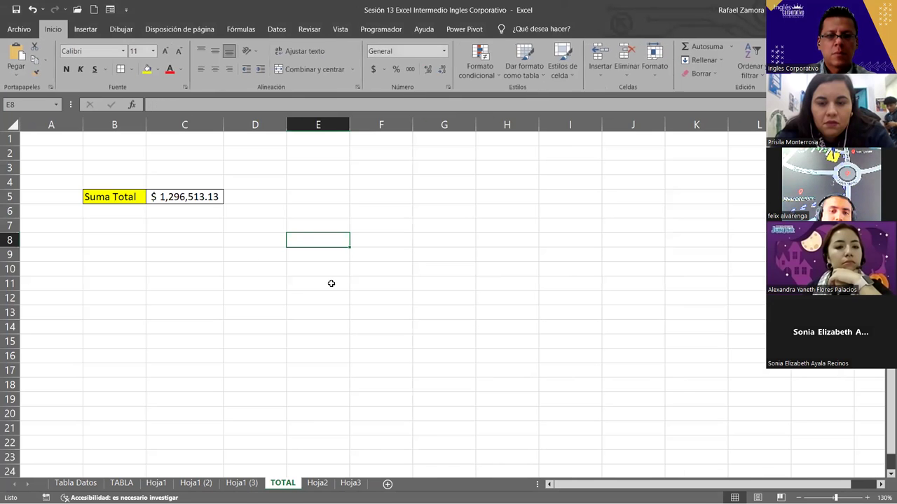
pyautogui.click(178, 198)
pyautogui.doubleClick(181, 199)
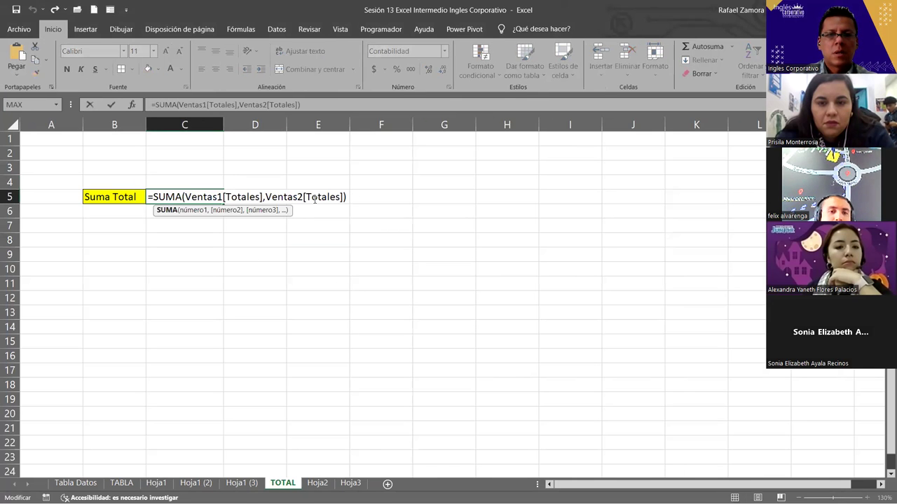
pyautogui.click(344, 197)
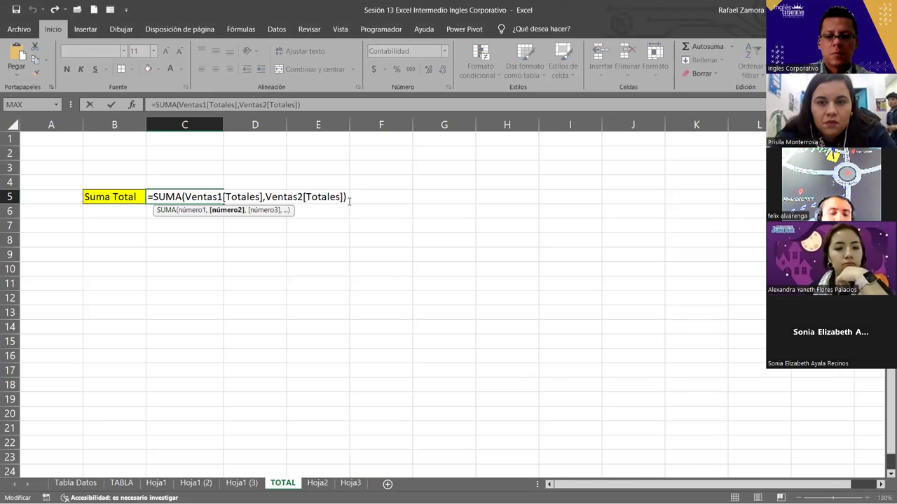
pyautogui.write(',ve')
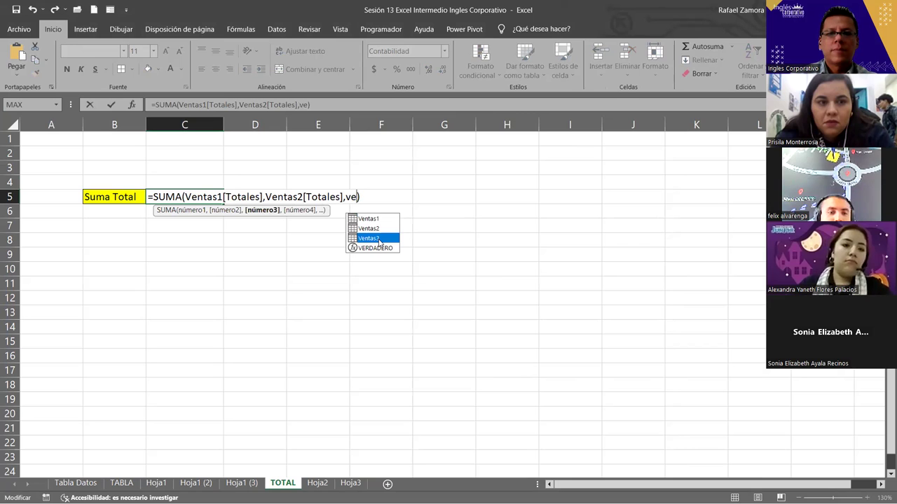
pyautogui.doubleClick(377, 239)
pyautogui.write('[')
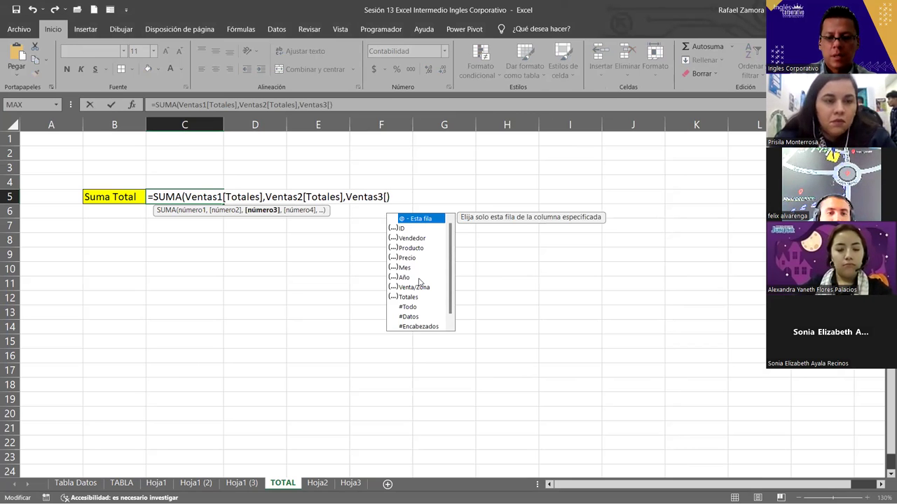
pyautogui.write('Totales]')
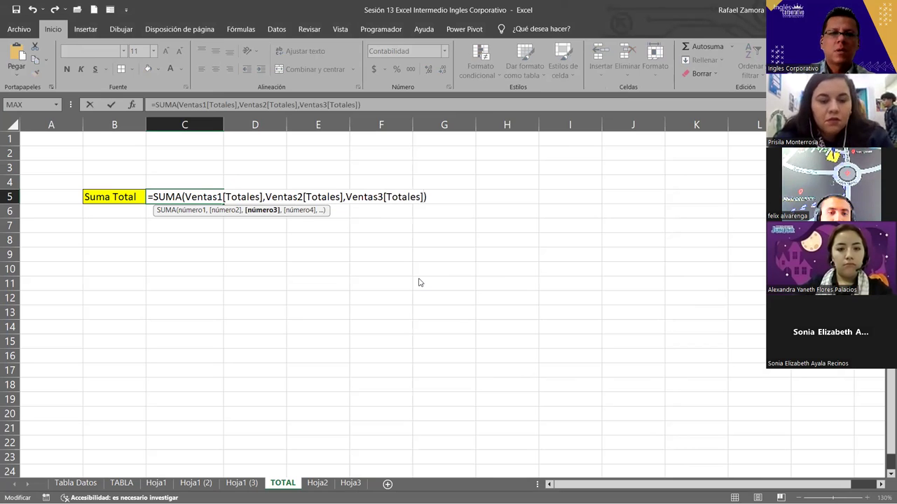
pyautogui.press('Return')
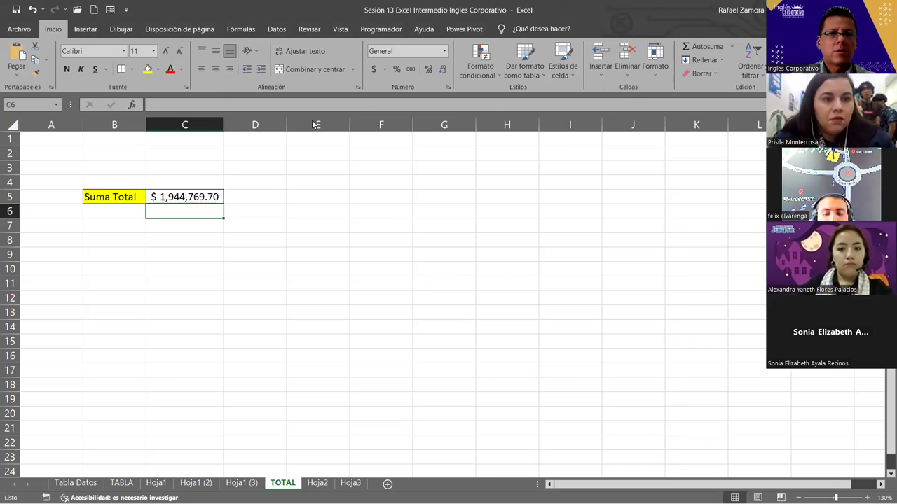
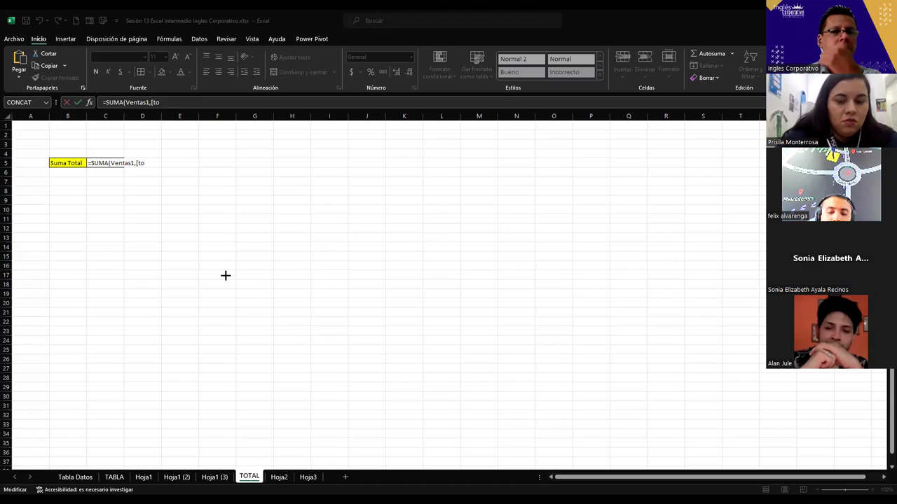
# - Trim the C5 formula back to =SUMA(Ventas1) and commit it, showing 2015
pyautogui.press('BackSpace')
pyautogui.press('BackSpace')
pyautogui.press('BackSpace')
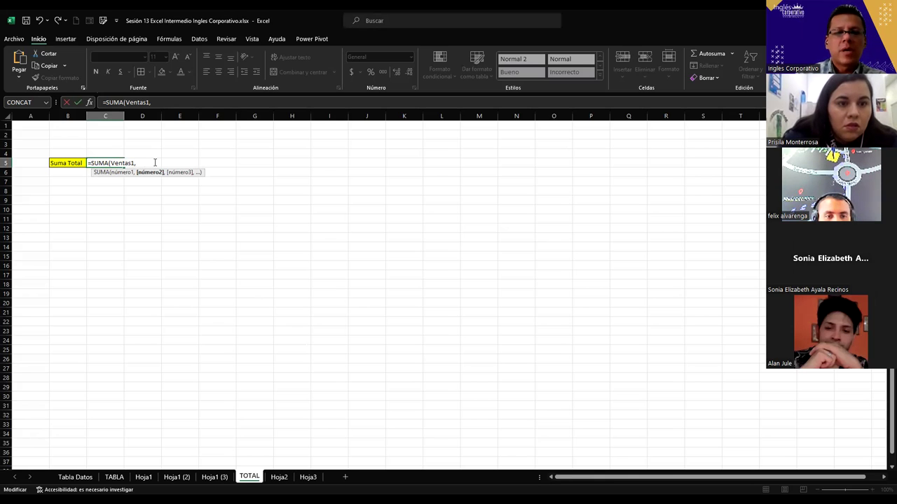
pyautogui.press('BackSpace')
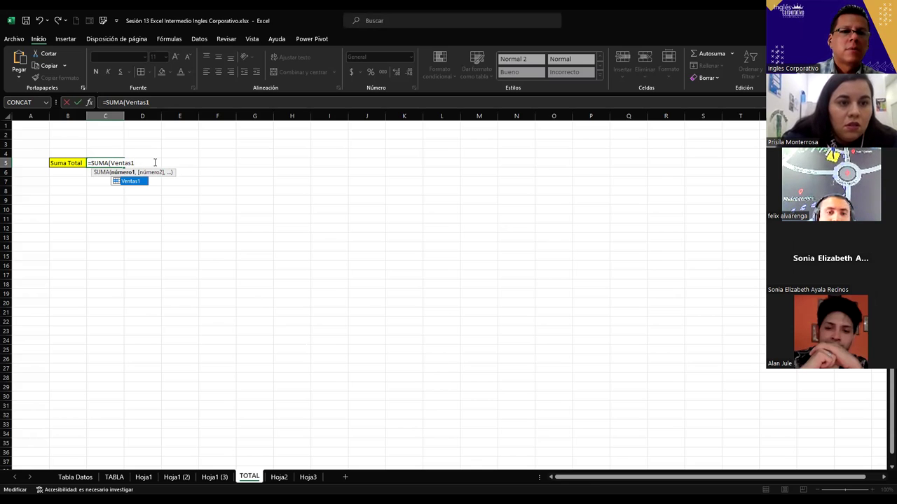
pyautogui.write('[')
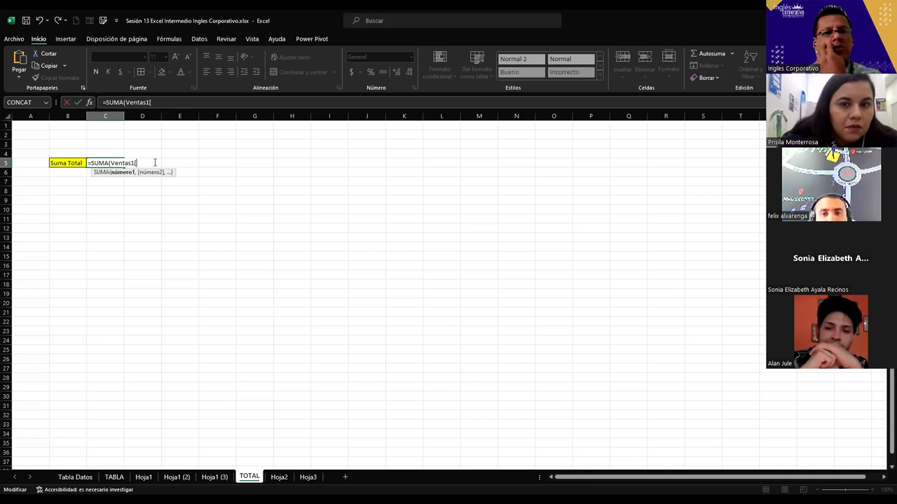
pyautogui.press('BackSpace')
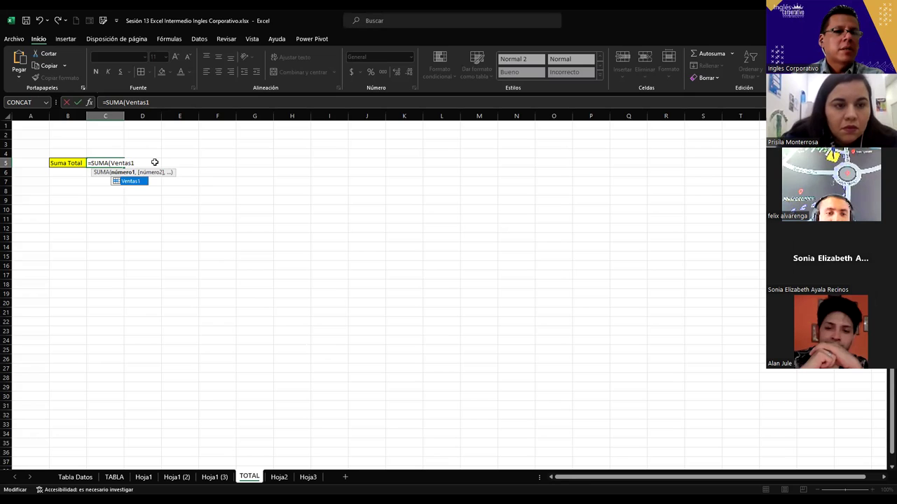
pyautogui.hotkey('ctrl', 'Return')
pyautogui.press('Up')
pyautogui.press('Up')
pyautogui.press('Up')
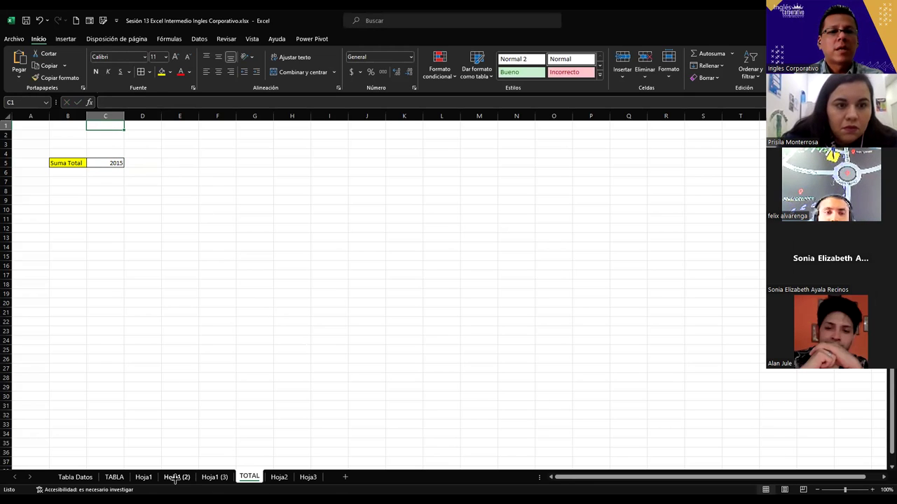
# - On Hoja1, delete the names Ventas1 through Ventas3 in the Name Manager
pyautogui.click(144, 478)
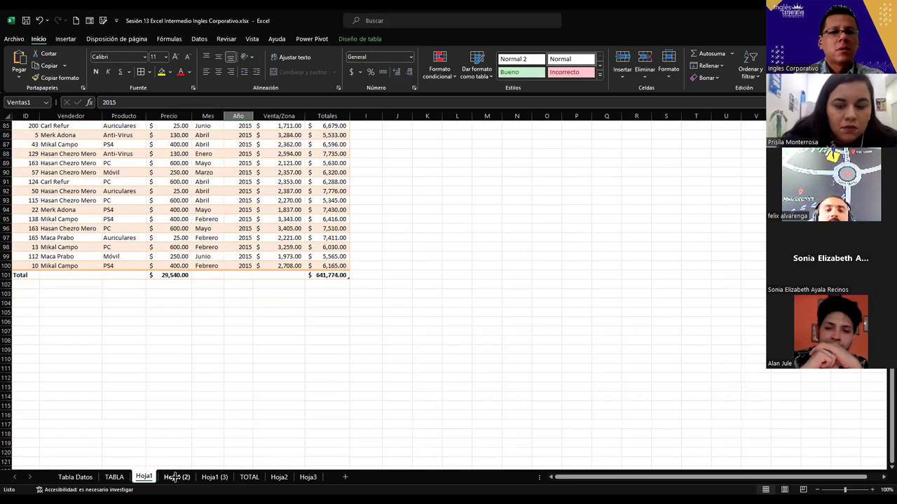
pyautogui.click(169, 39)
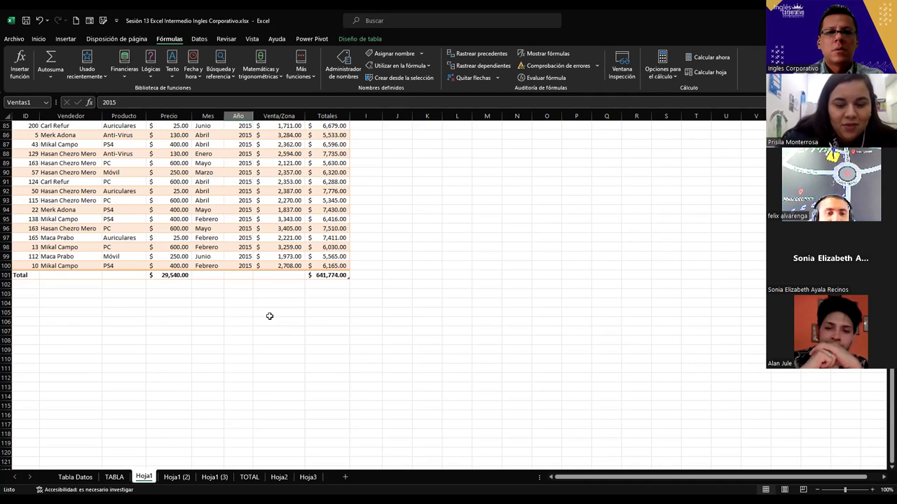
pyautogui.click(338, 62)
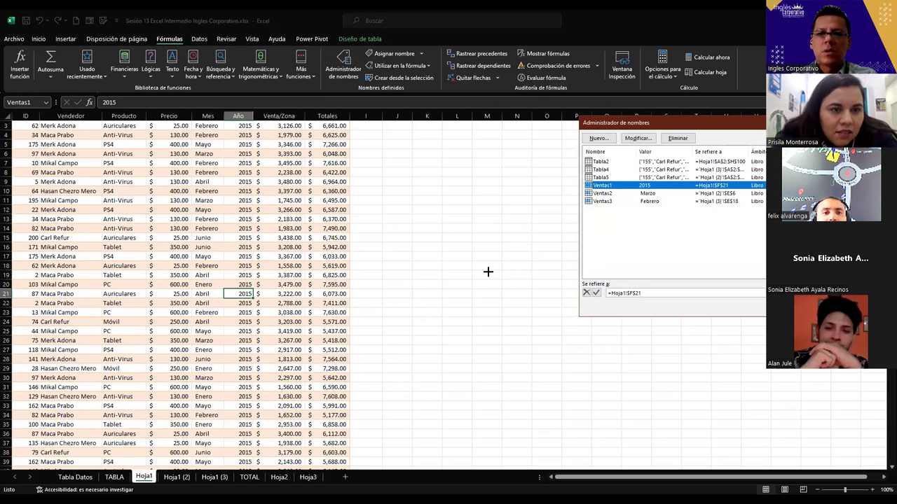
pyautogui.click(610, 204)
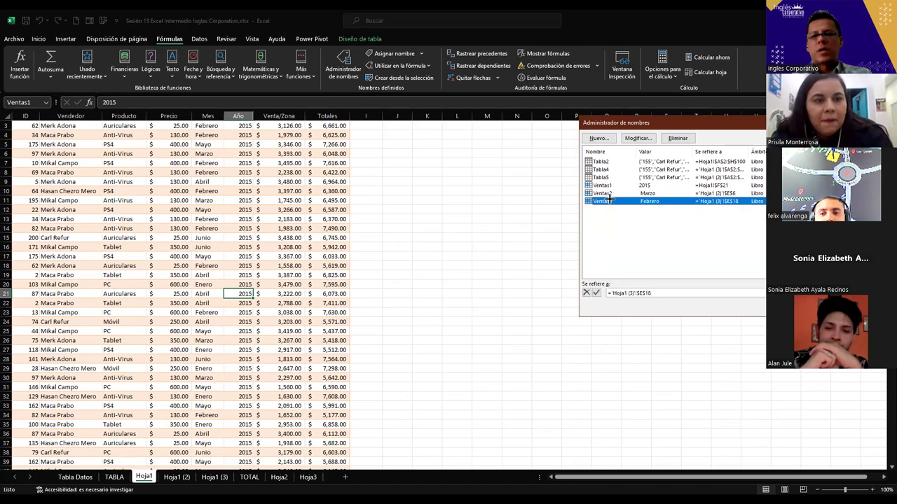
pyautogui.keyDown('shift'); pyautogui.click(606, 186); pyautogui.keyUp('shift')
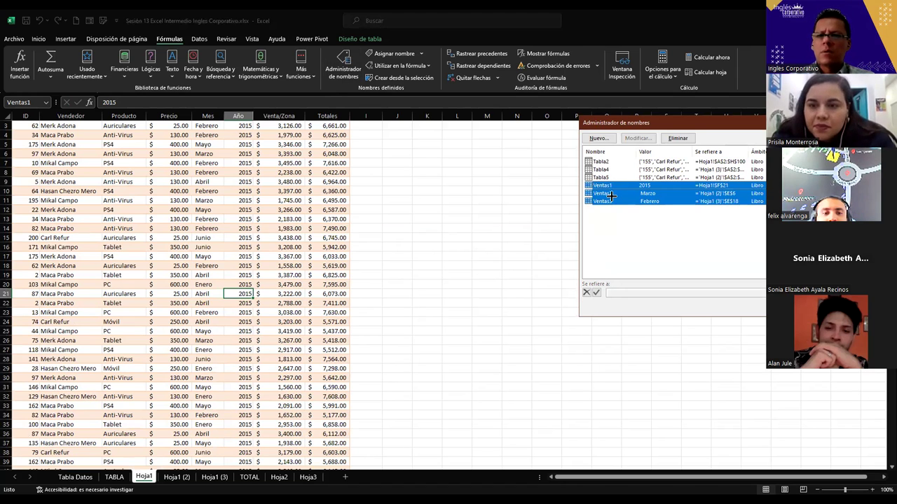
pyautogui.click(678, 138)
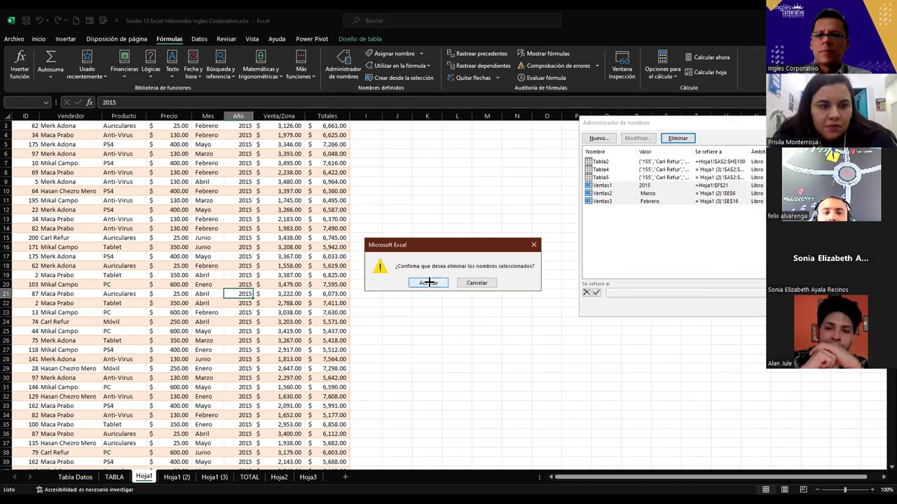
pyautogui.click(428, 283)
pyautogui.press('Escape')
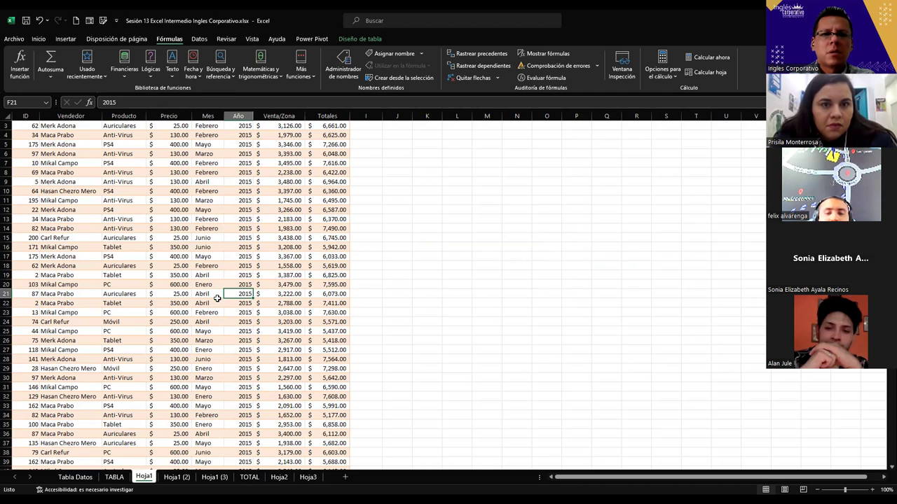
# - Try renaming Hoja1's sales table to Ventas1 and dismiss the duplicate-name error
pyautogui.click(216, 301)
pyautogui.click(360, 39)
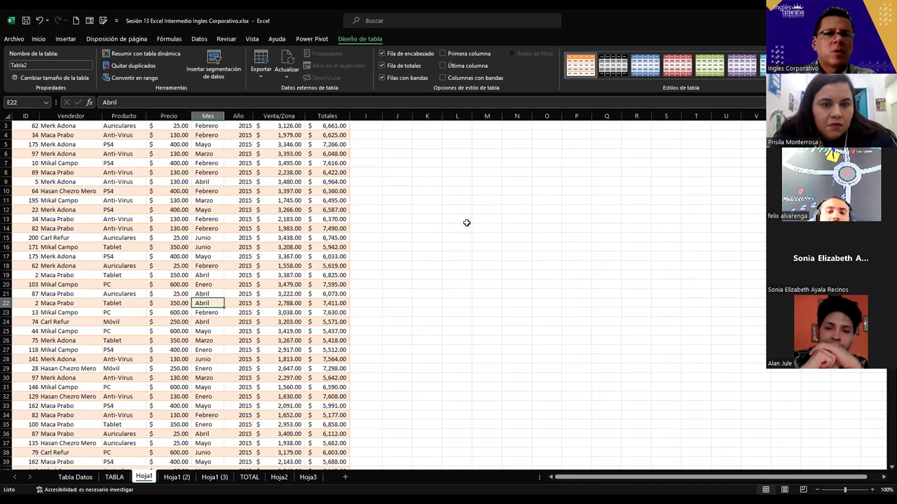
pyautogui.click(20, 64)
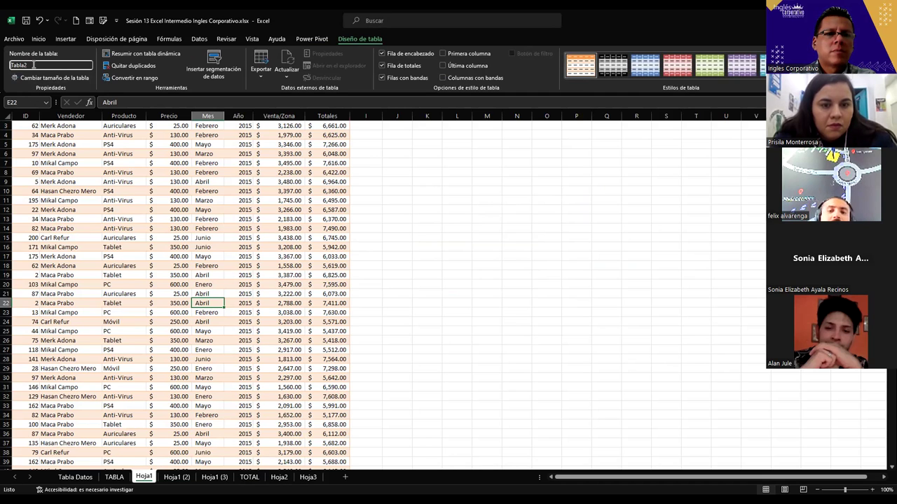
pyautogui.write('Ven')
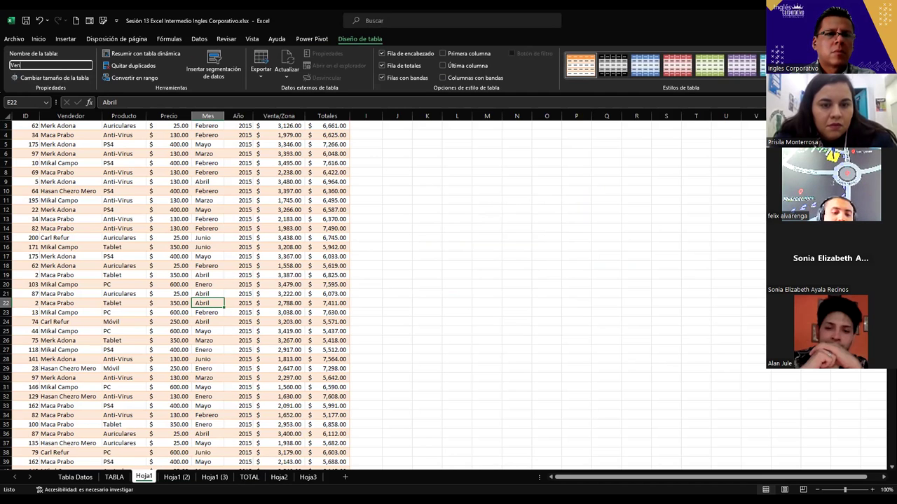
pyautogui.write('tas1')
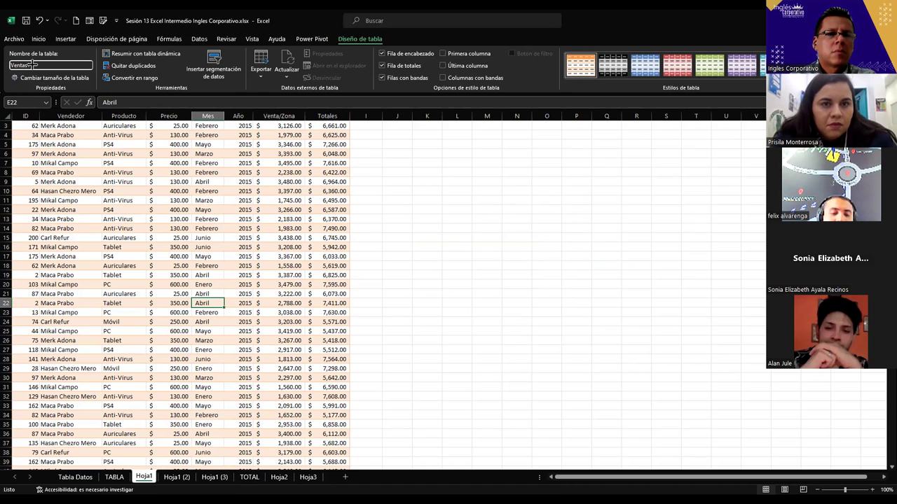
pyautogui.press('Return')
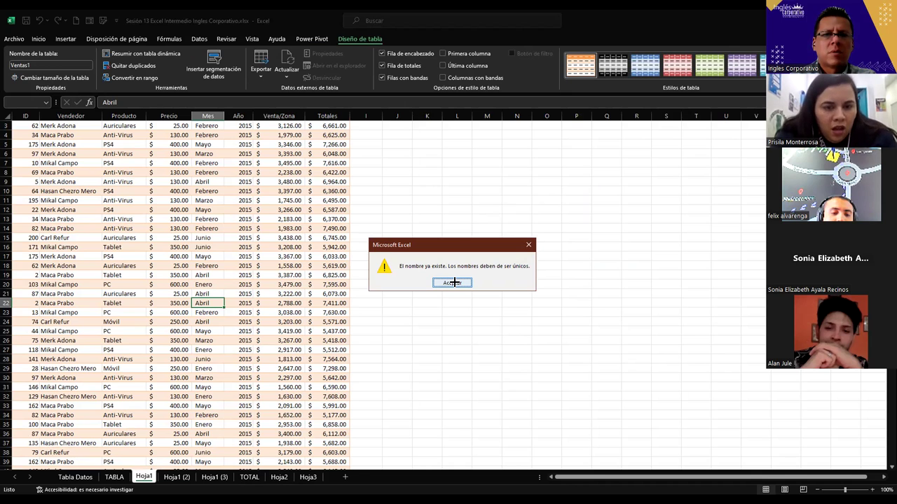
pyautogui.click(453, 282)
# - Look through the Hoja1, Tabla Datos and TABLA sheets, ending on Hoja1 (2)
pyautogui.click(178, 476)
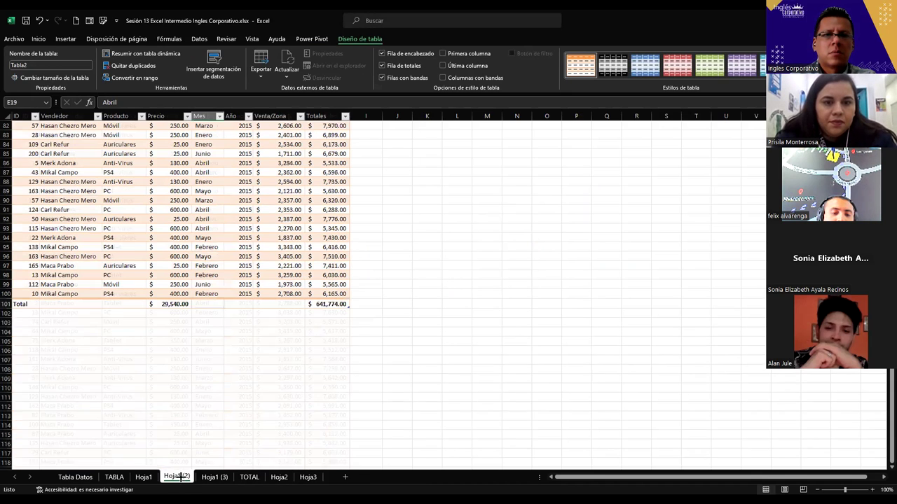
pyautogui.click(214, 477)
pyautogui.click(178, 477)
pyautogui.click(144, 477)
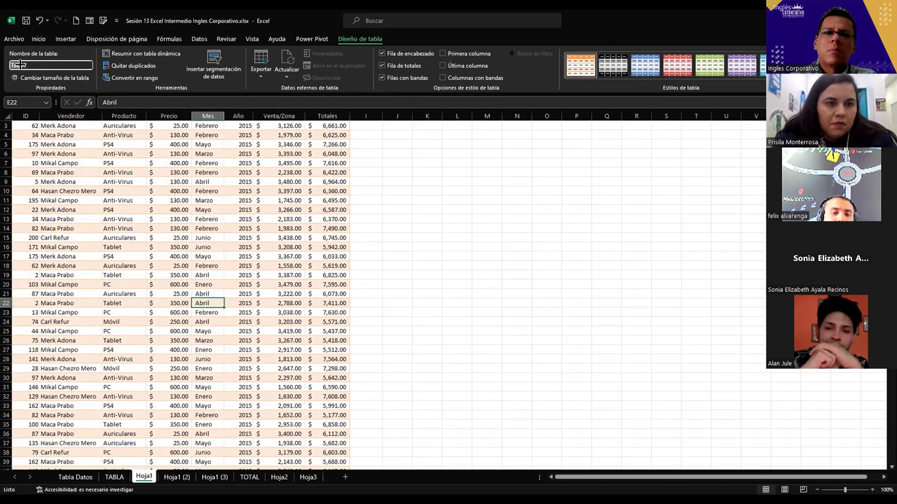
pyautogui.click(91, 478)
pyautogui.click(114, 477)
pyautogui.click(145, 477)
pyautogui.click(175, 477)
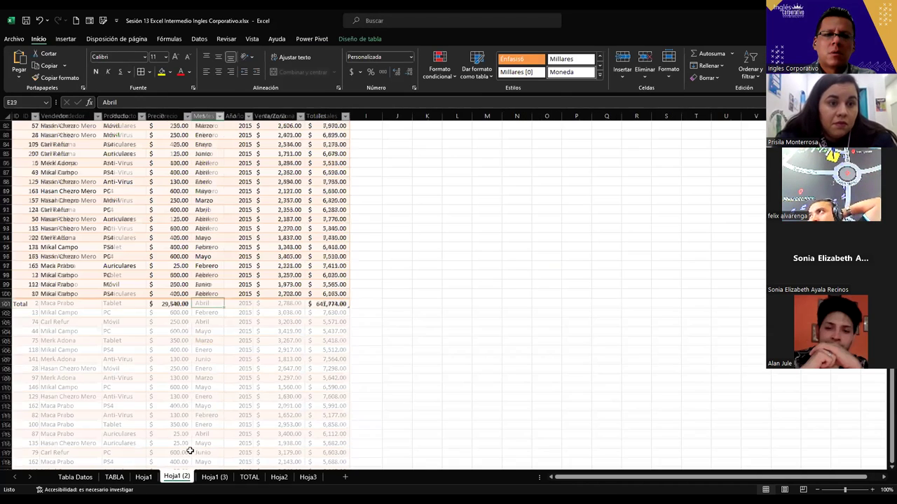
# - Confirm in the Name Manager that only tables Tabla2, Tabla4 and Tabla5 remain
pyautogui.click(167, 39)
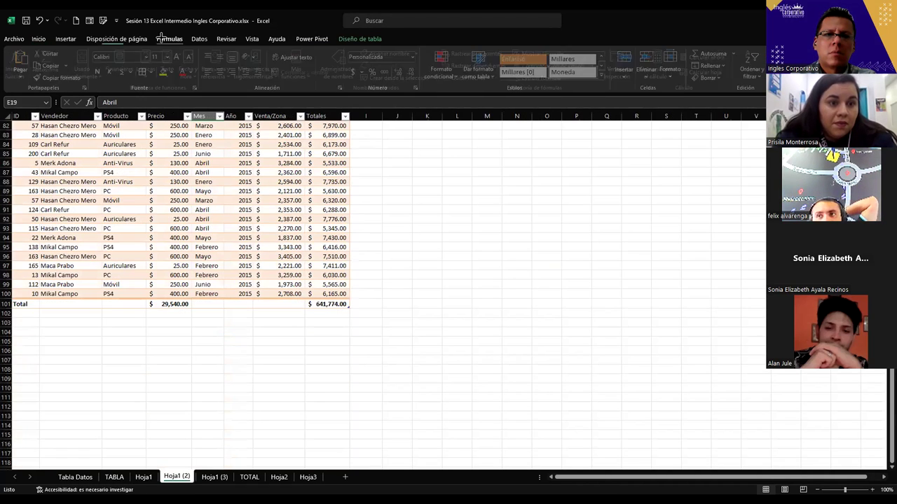
pyautogui.click(343, 67)
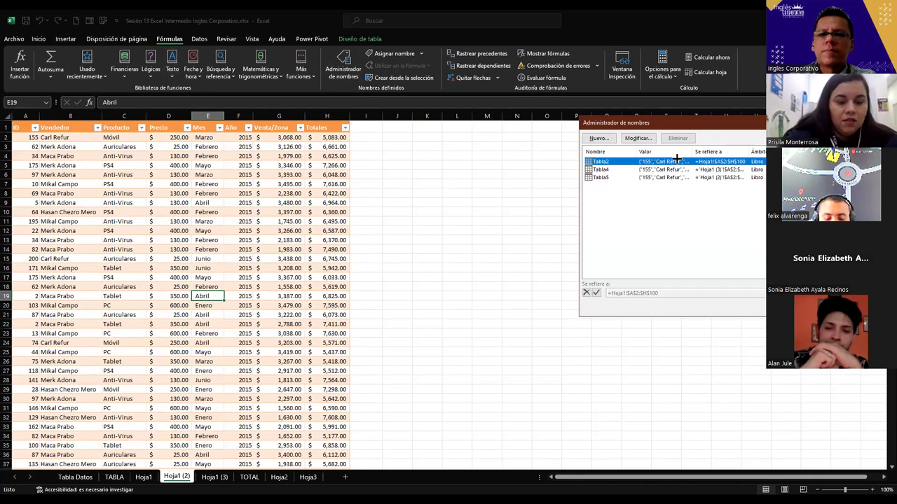
pyautogui.moveTo(692, 151)
pyautogui.mouseDown()
pyautogui.moveTo(733, 152)
pyautogui.moveTo(705, 151)
pyautogui.mouseUp()
pyautogui.moveTo(761, 151); pyautogui.dragTo(770, 151)
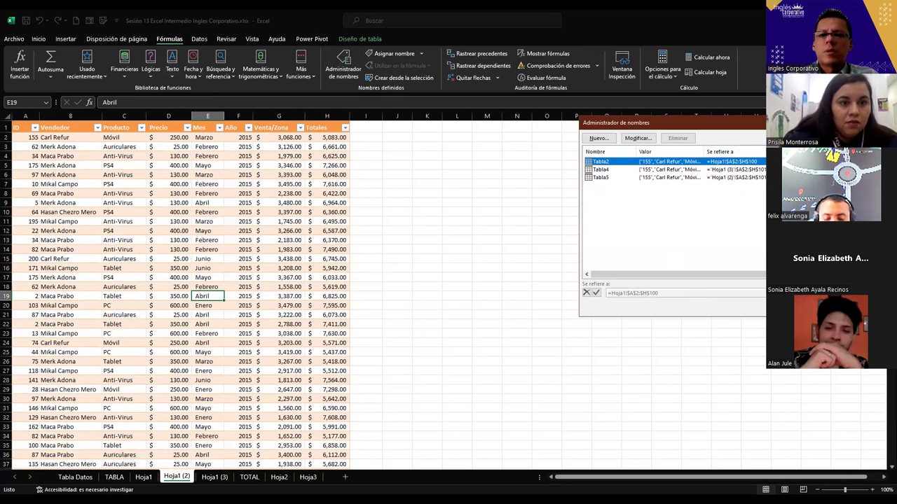
pyautogui.press('Escape')
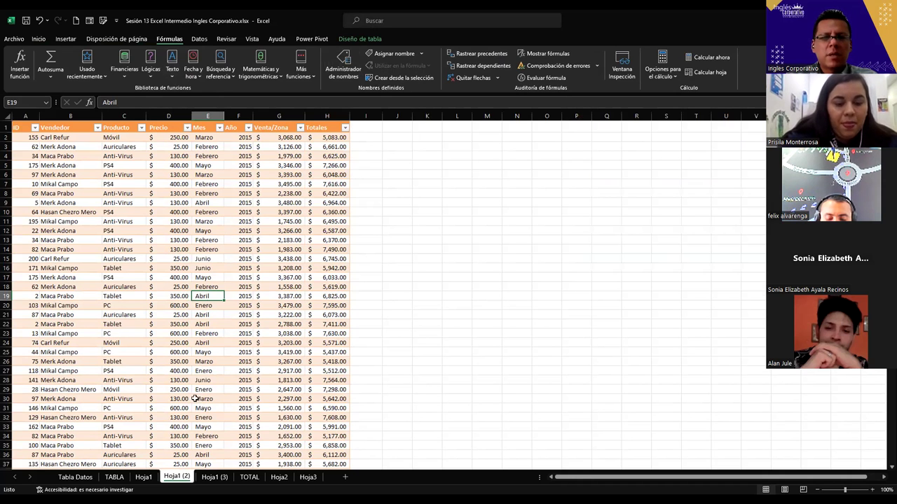
pyautogui.scroll(-3, 168, 466)
pyautogui.scroll(3, 179, 455)
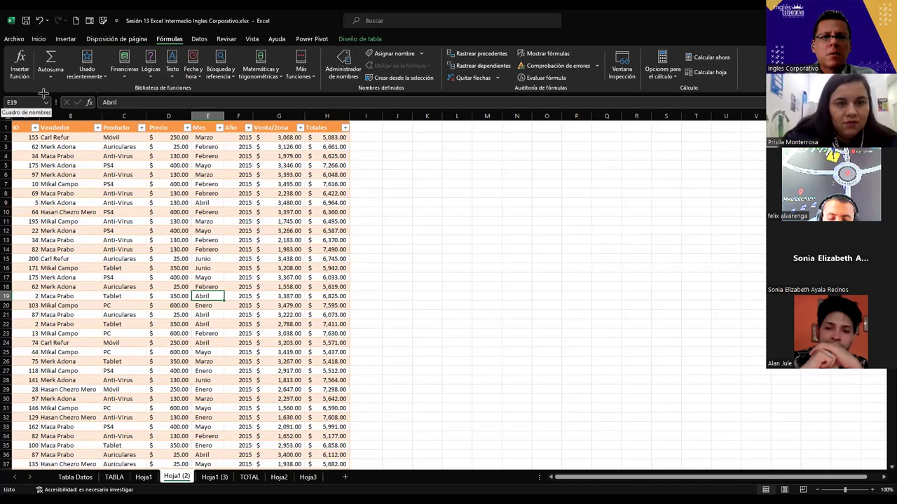
# - Rename the current sales table to Venta1 in the Table Name box
pyautogui.click(360, 39)
pyautogui.click(57, 65)
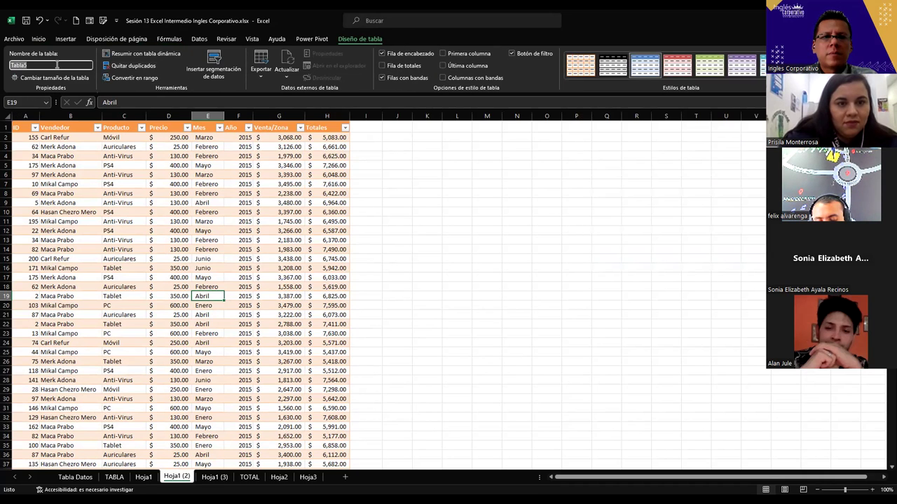
pyautogui.write('Venta1')
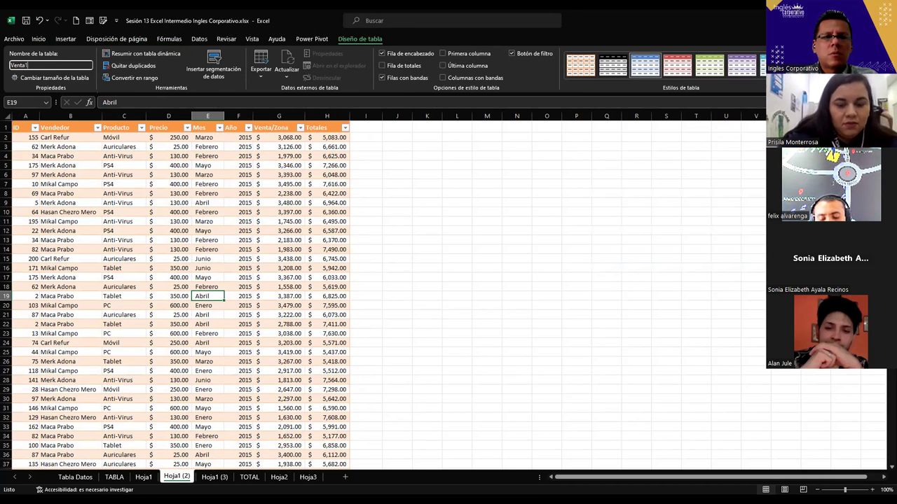
pyautogui.press('Return')
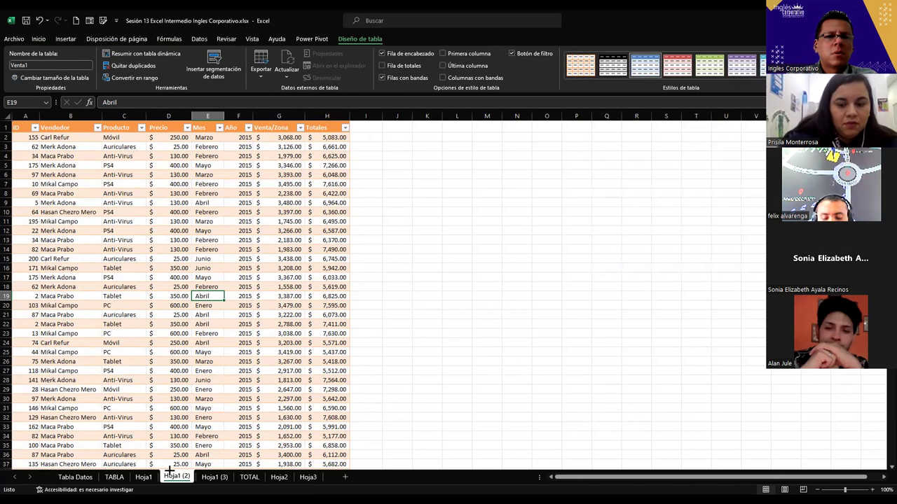
pyautogui.doubleClick(21, 64)
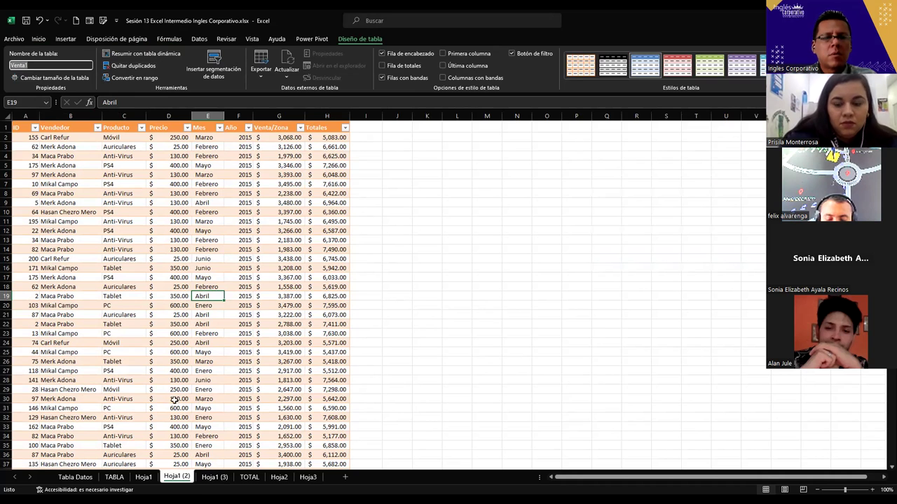
# - Name the table on Hoja1 (3) Venta3
pyautogui.click(215, 477)
pyautogui.click(35, 64)
pyautogui.write('Venta2')
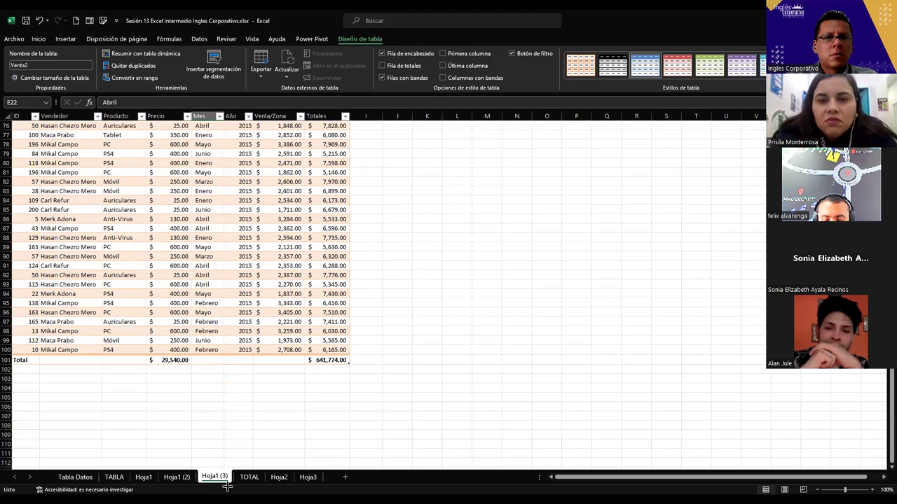
pyautogui.click(47, 65)
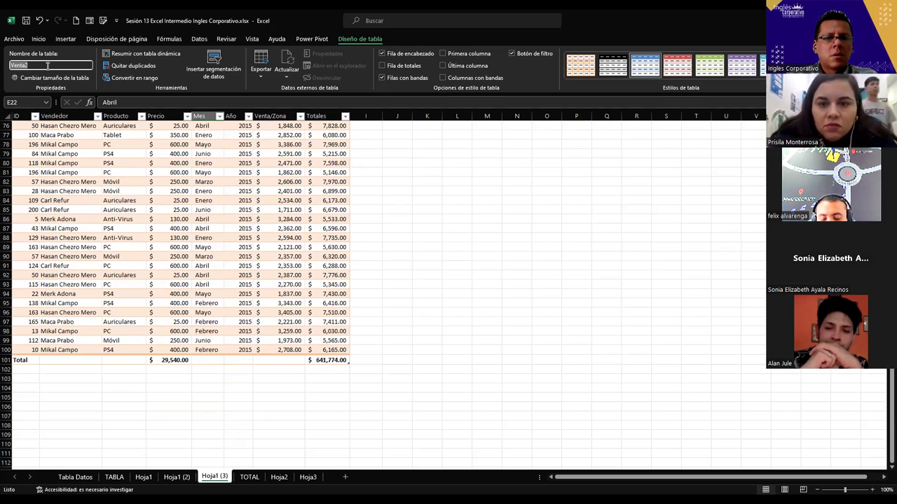
pyautogui.click(47, 66)
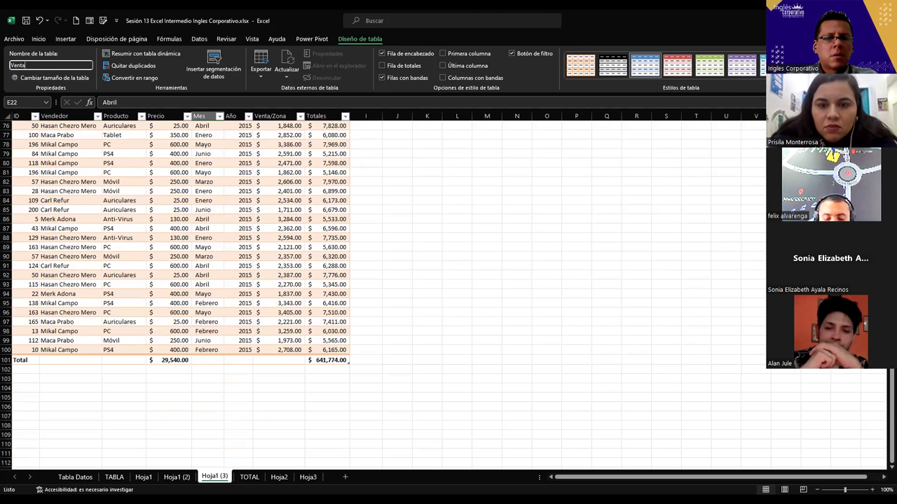
pyautogui.write('3')
pyautogui.press('Return')
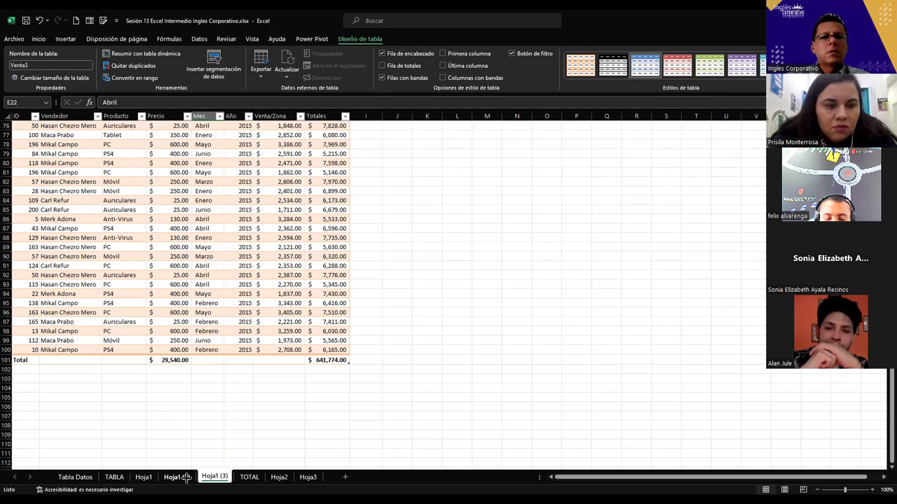
# - Name the Hoja1 (2) table Venta2 and keep Hoja1's table as Venta1
pyautogui.click(184, 477)
pyautogui.click(42, 66)
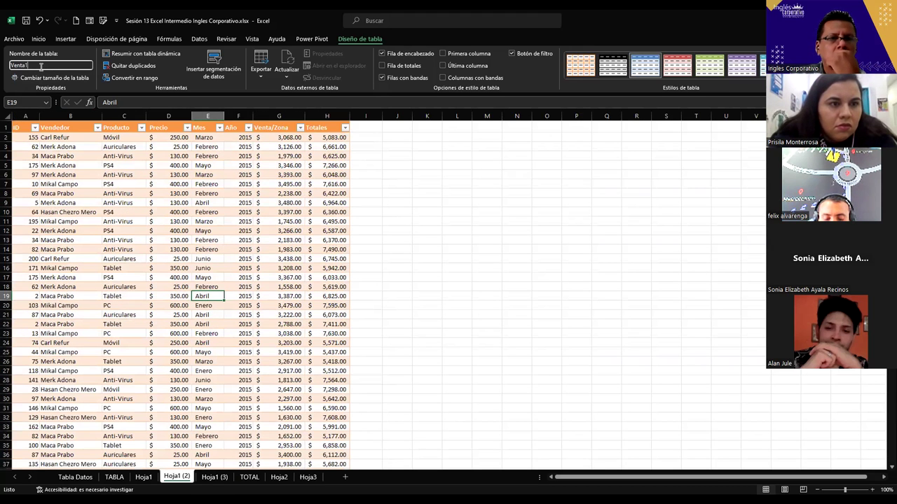
pyautogui.press('Return')
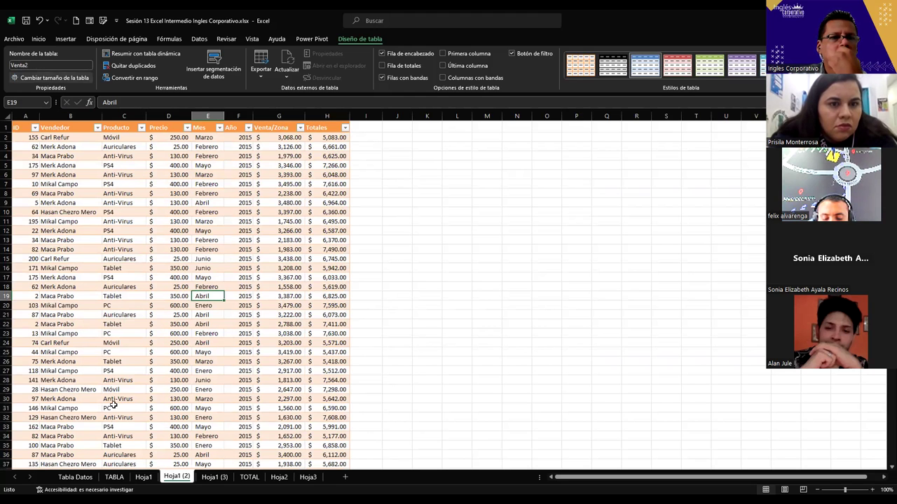
pyautogui.hotkey('ctrl', 'pageup')
pyautogui.click(38, 65)
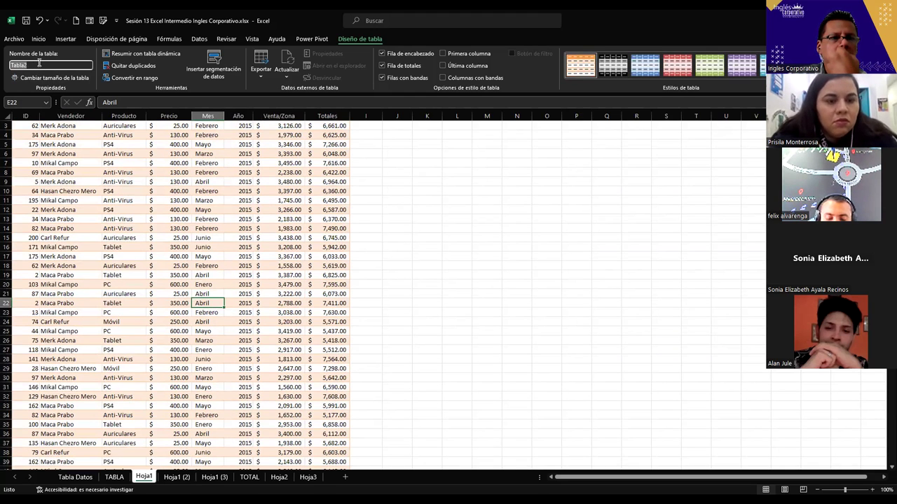
pyautogui.write('Venta1')
pyautogui.press('Escape')
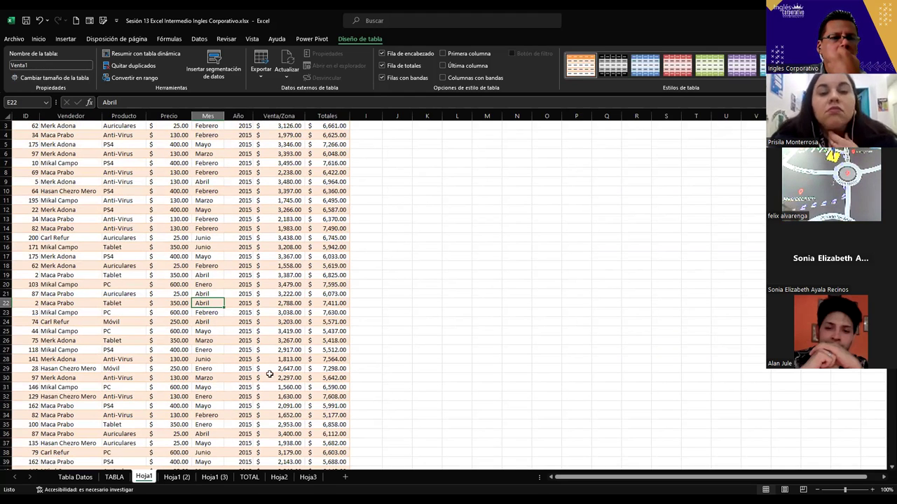
# - On TOTAL, edit C5 and select the old Ventas1 reference in the formula
pyautogui.click(249, 477)
pyautogui.doubleClick(105, 163)
pyautogui.moveTo(138, 162); pyautogui.dragTo(115, 162)
# - Replace Ventas1 in the C5 formula with Venta1[Totales]
pyautogui.press('BackSpace')
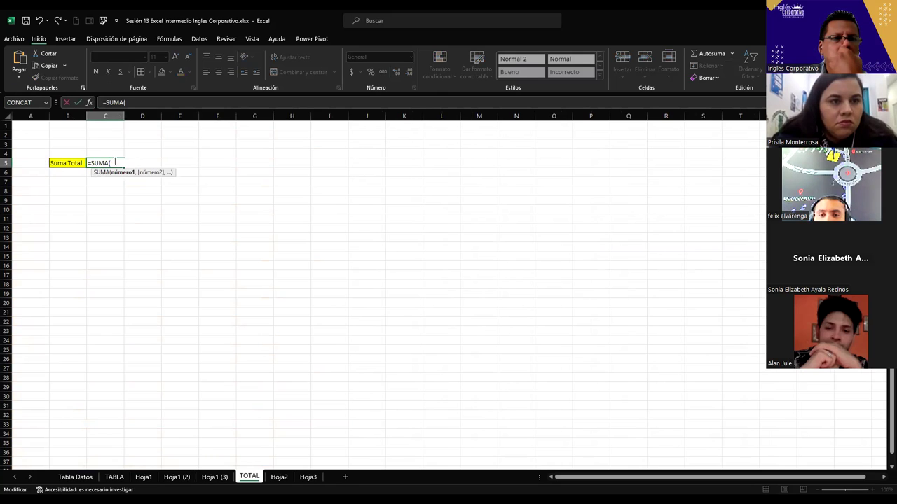
pyautogui.write('ve')
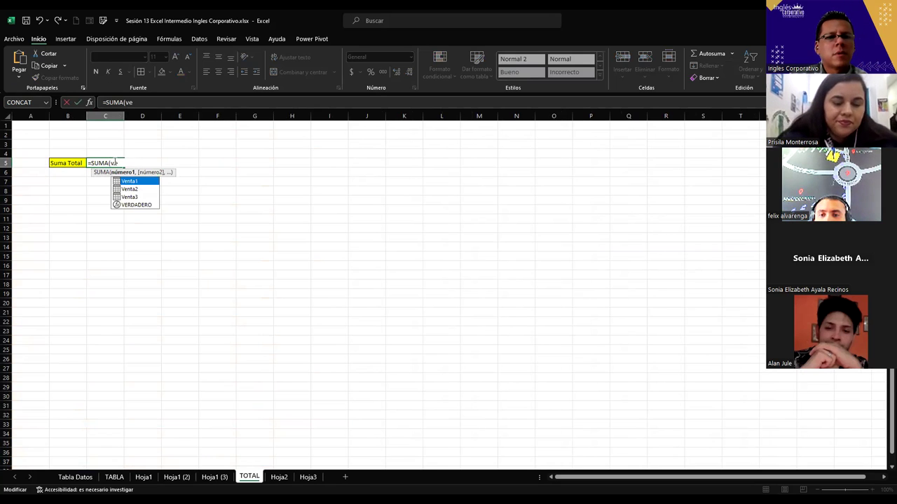
pyautogui.press('Tab')
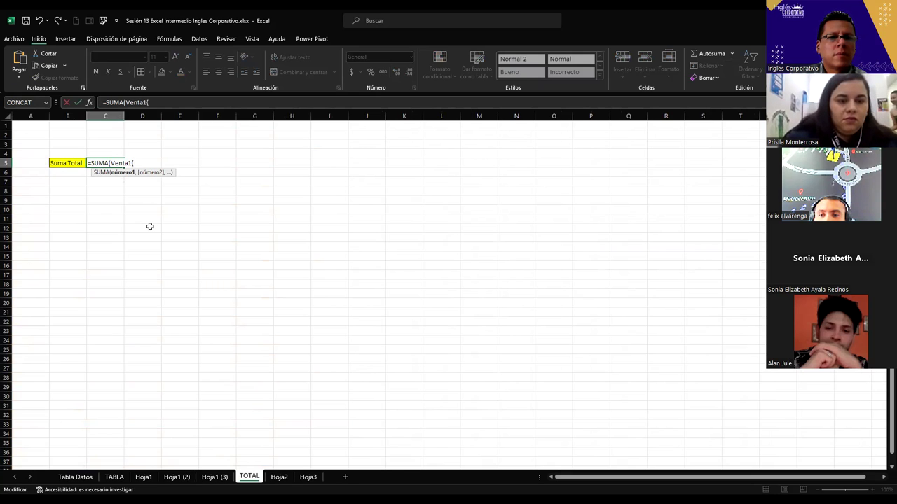
pyautogui.press('BackSpace')
pyautogui.write('[')
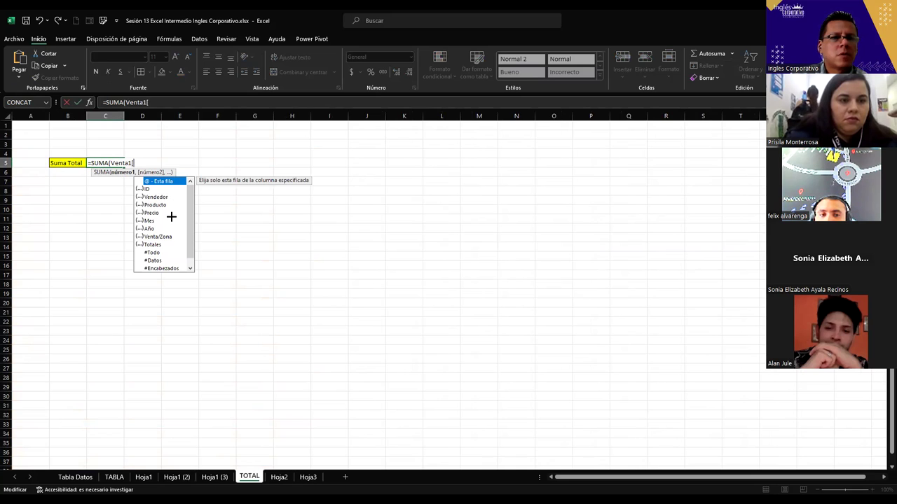
pyautogui.click(154, 246)
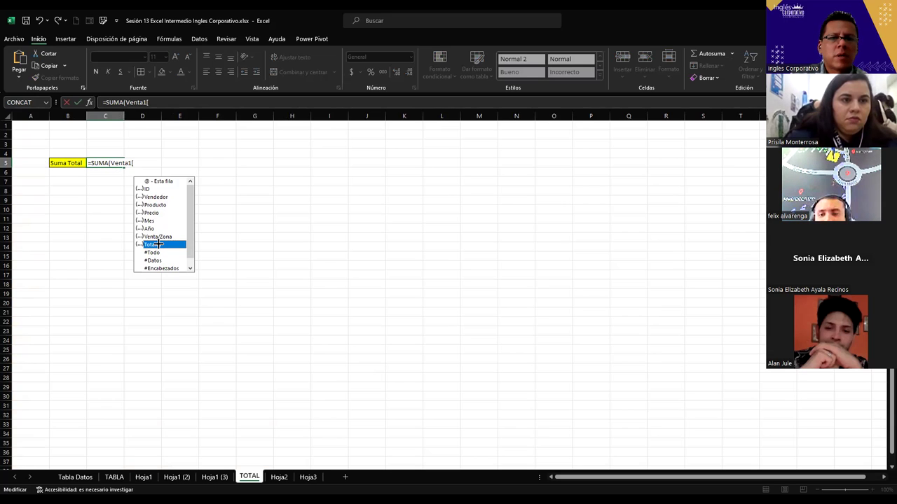
pyautogui.press('Return')
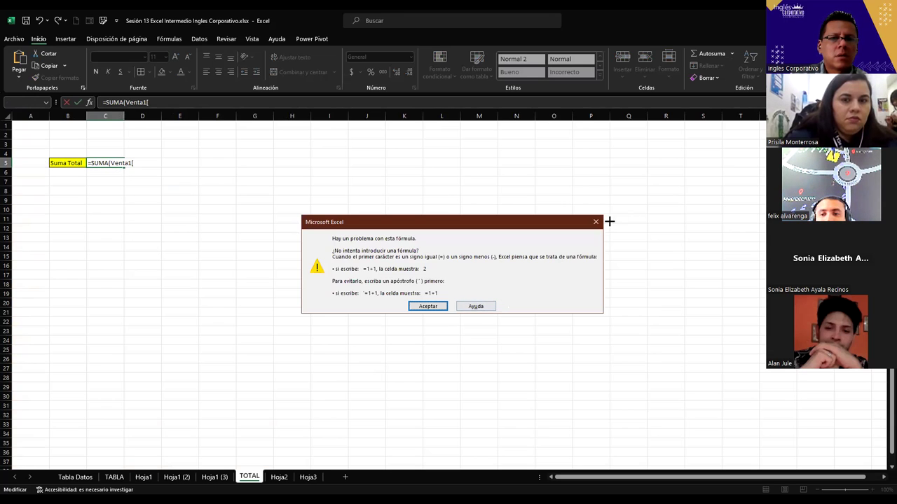
pyautogui.click(596, 221)
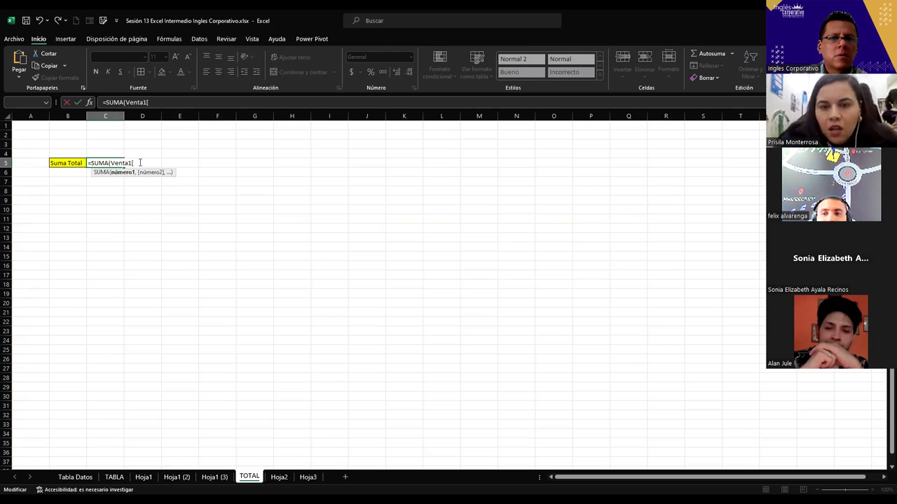
pyautogui.press('BackSpace')
pyautogui.write('[')
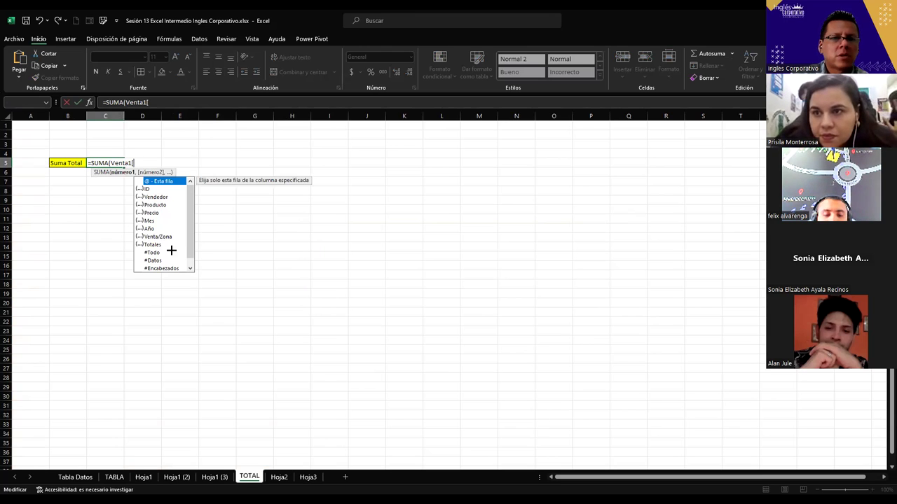
pyautogui.click(165, 244)
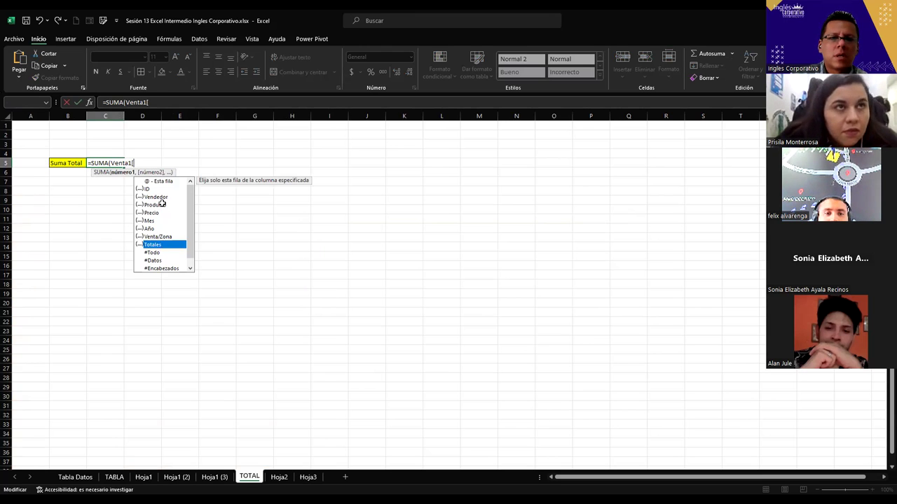
pyautogui.press('Tab')
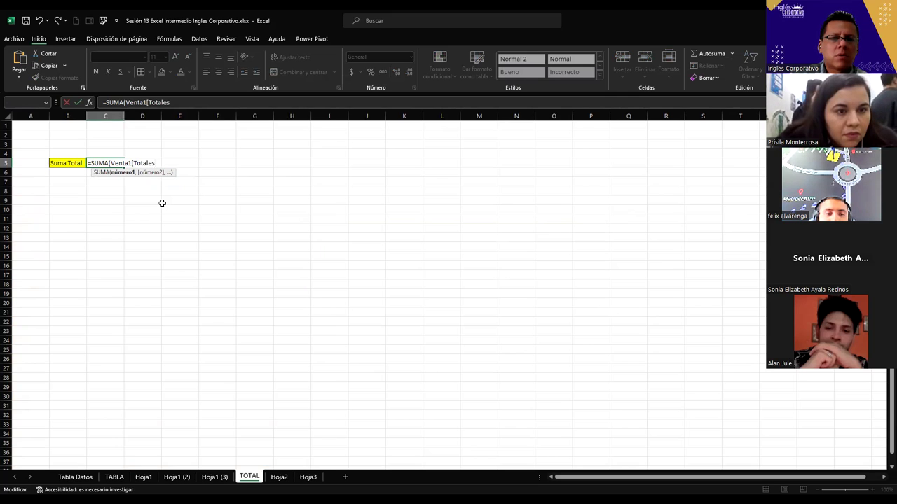
# - Add Venta2[Totales] as the second argument and begin a third 'ven' reference
pyautogui.write(']')
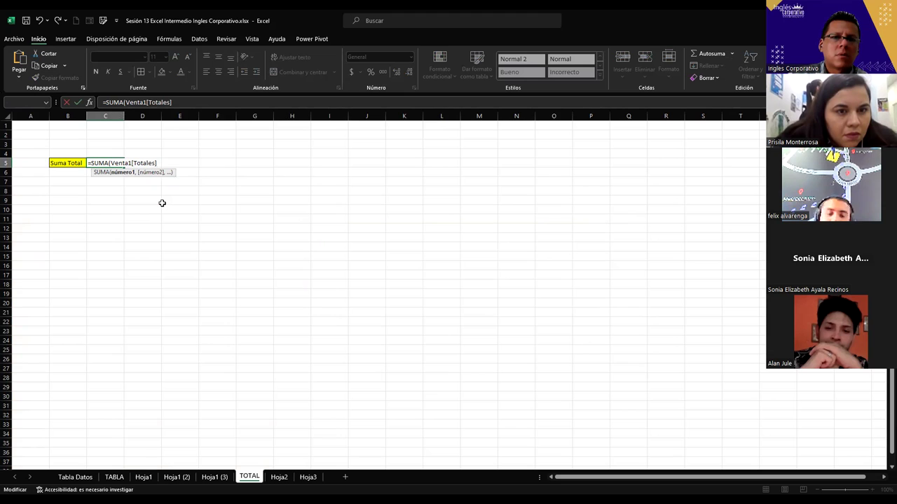
pyautogui.write(',')
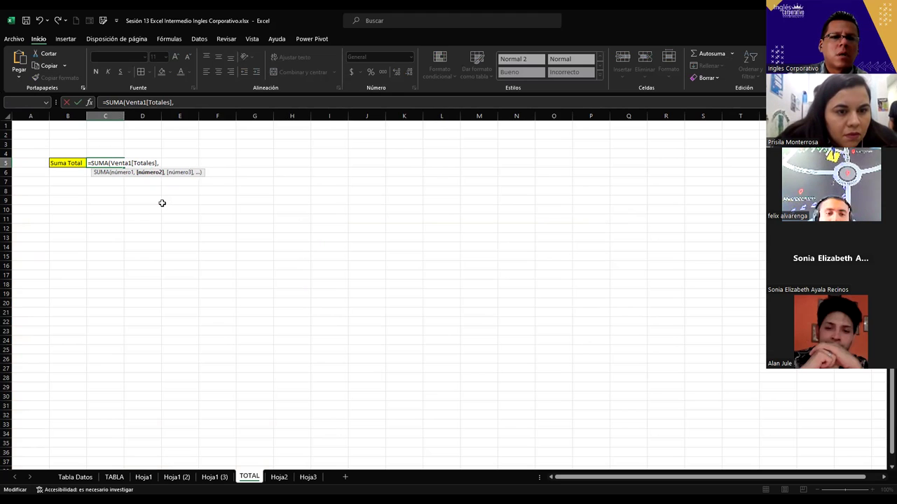
pyautogui.write('ve')
pyautogui.press('Down')
pyautogui.press('Tab')
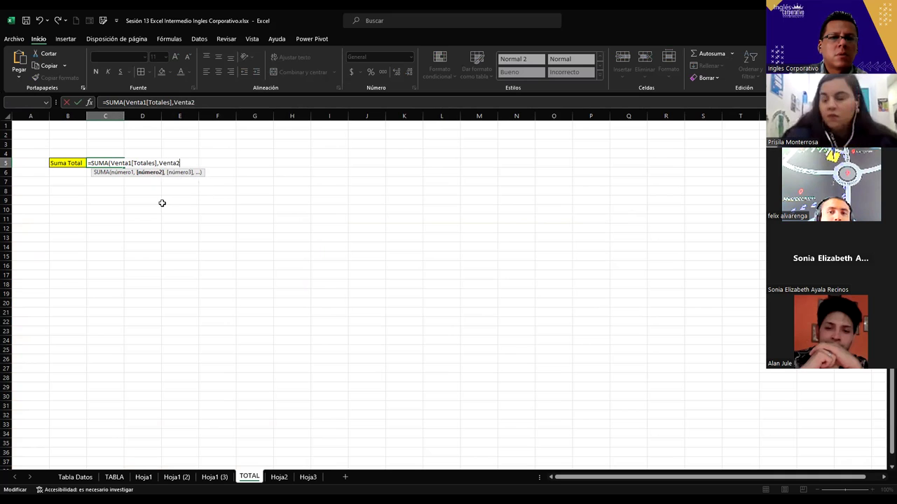
pyautogui.write('[')
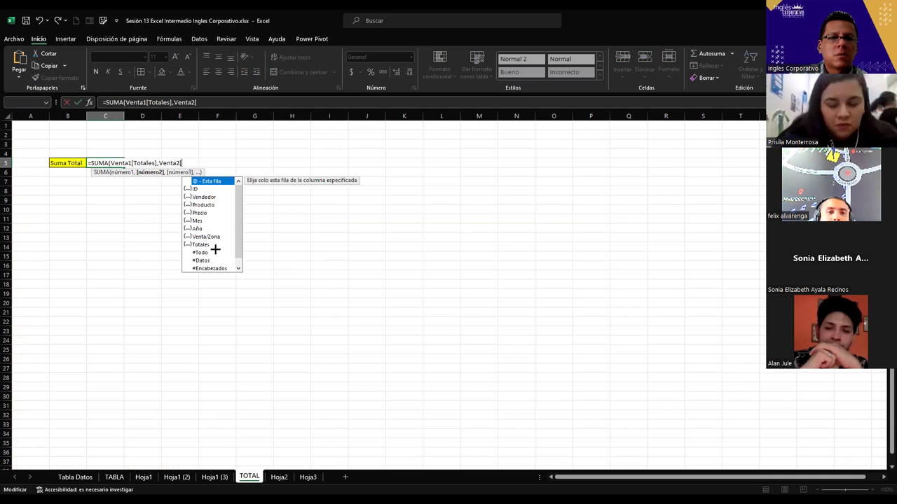
pyautogui.click(210, 244)
pyautogui.doubleClick(210, 245)
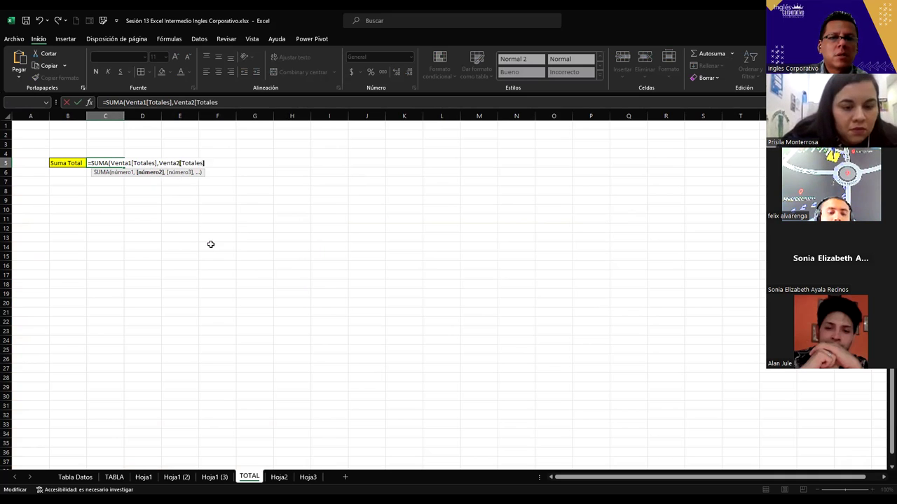
pyautogui.write(',')
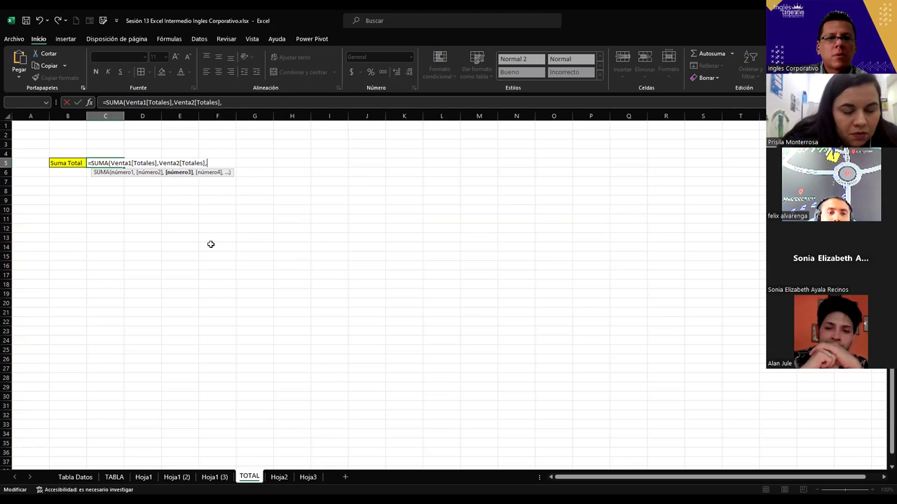
pyautogui.write('ven')
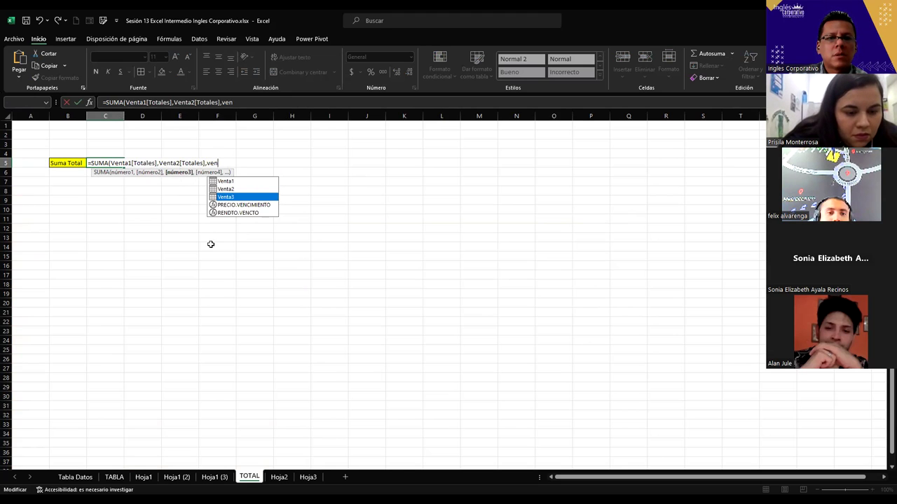
pyautogui.write(')')
pyautogui.press('Return')
# - Append Venta3[Totales] to the C5 SUMA formula and commit it, giving 3208870
pyautogui.doubleClick(226, 162)
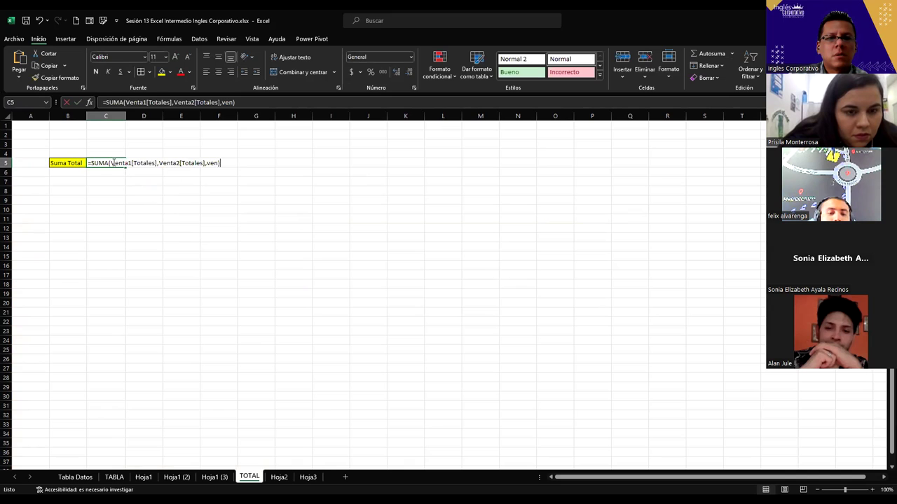
pyautogui.press('BackSpace')
pyautogui.press('BackSpace')
pyautogui.press('BackSpace')
pyautogui.press('BackSpace')
pyautogui.write('ven')
pyautogui.press('Down')
pyautogui.press('Down')
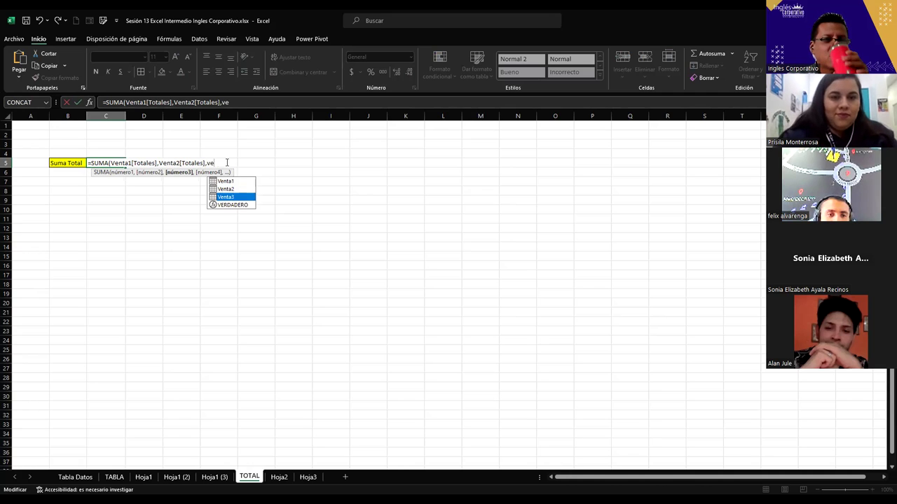
pyautogui.press('Tab')
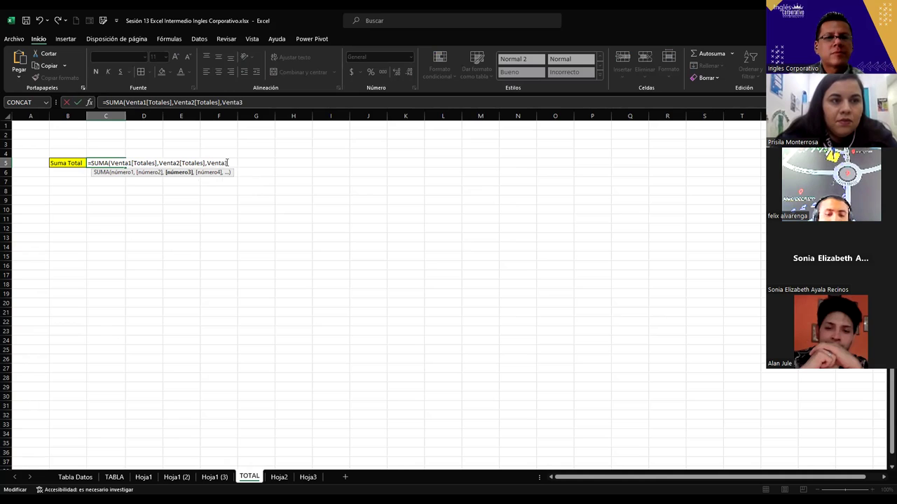
pyautogui.write('[')
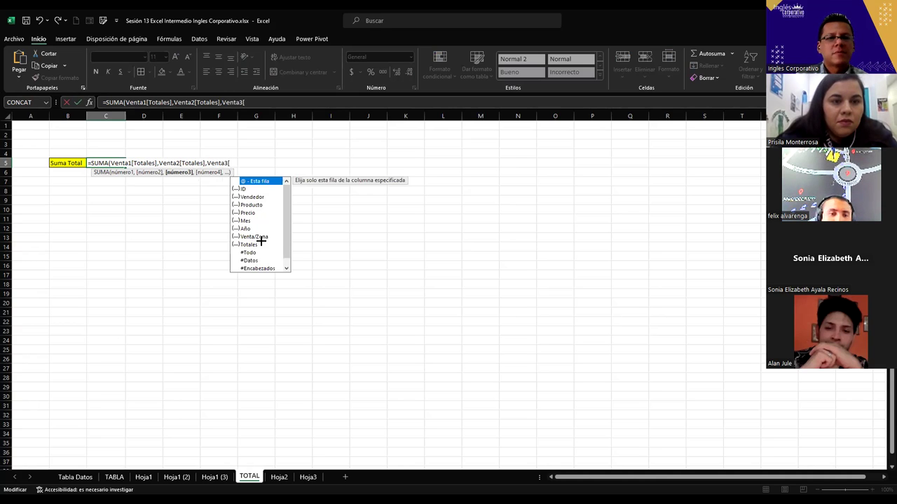
pyautogui.doubleClick(251, 245)
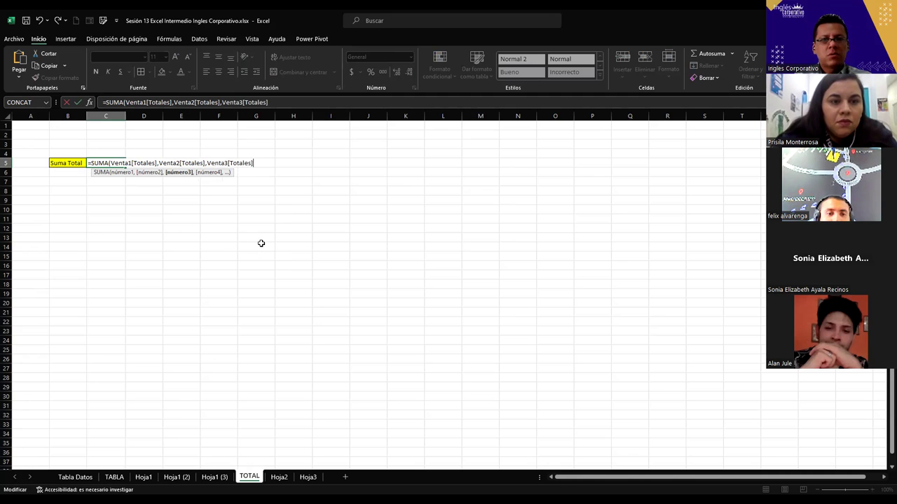
pyautogui.press('Return')
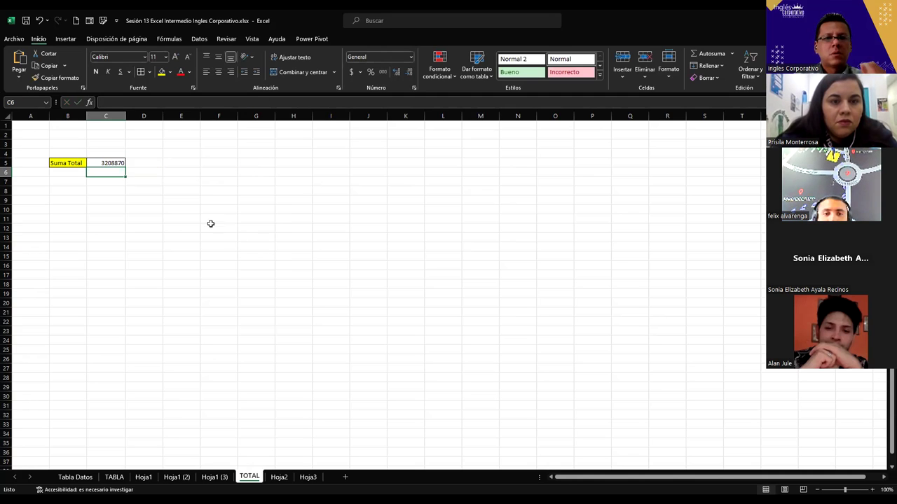
pyautogui.click(90, 162)
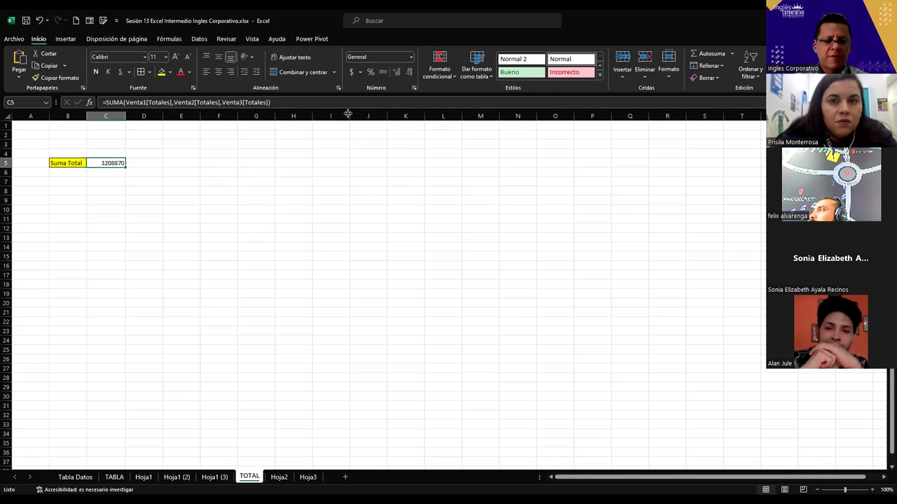
# - Format C5 as accounting with $ Español (Estados Unidos), showing $ 3,208,870.00
pyautogui.click(355, 71)
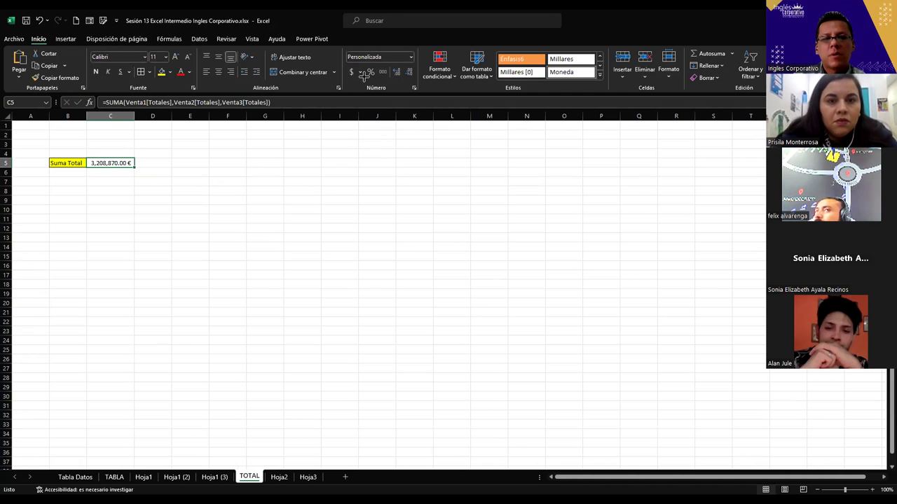
pyautogui.click(360, 73)
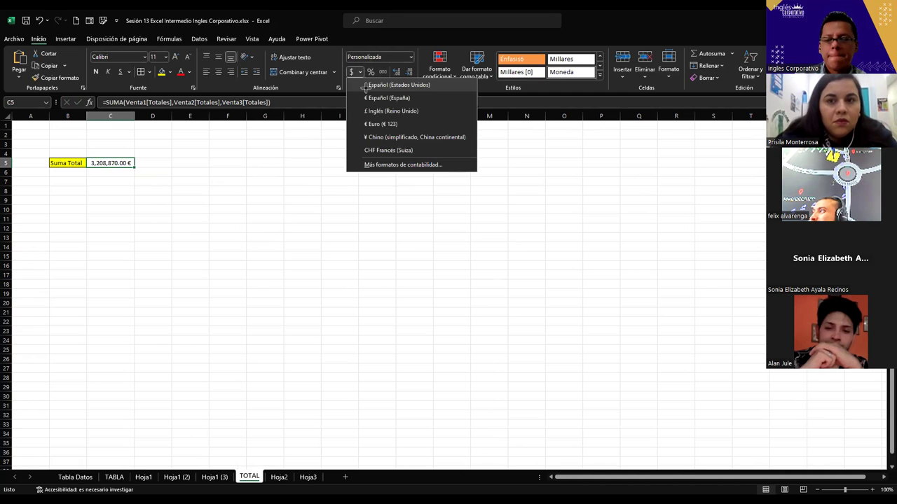
pyautogui.click(365, 87)
pyautogui.click(106, 180)
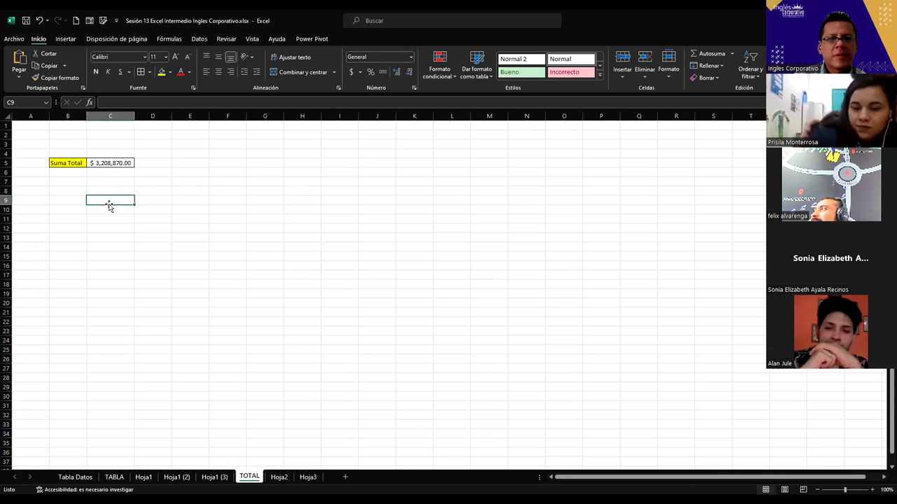
pyautogui.click(105, 163)
pyautogui.write('=SUMA(VENTAS1[totales¨[')
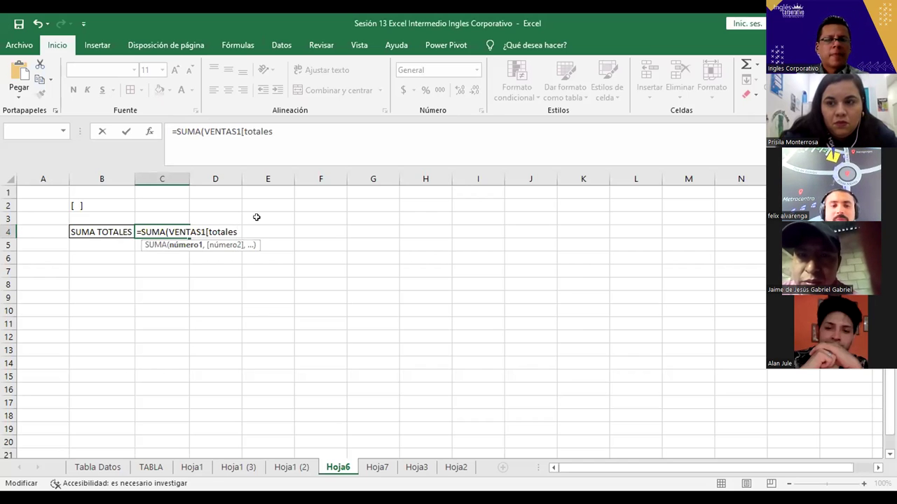
# - Clean up the VENTAS1[totales] reference in C4 and start the next 'ventas' table
pyautogui.press('BackSpace')
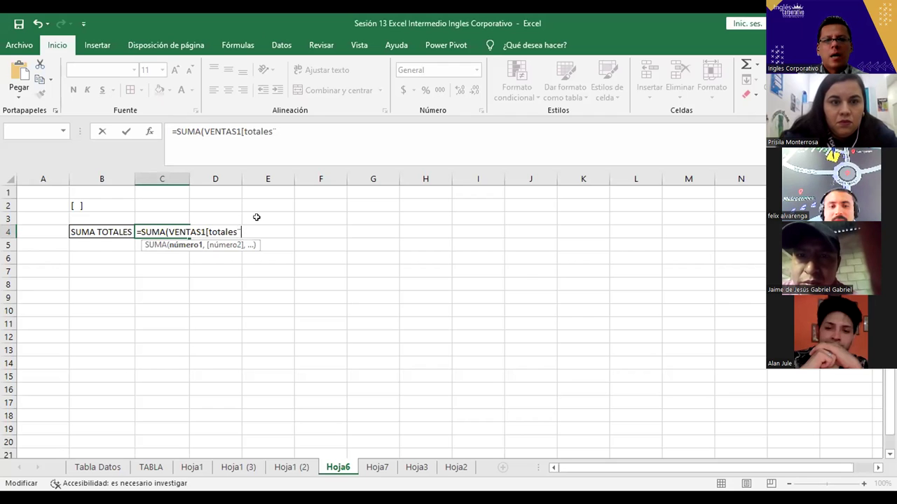
pyautogui.press('BackSpace')
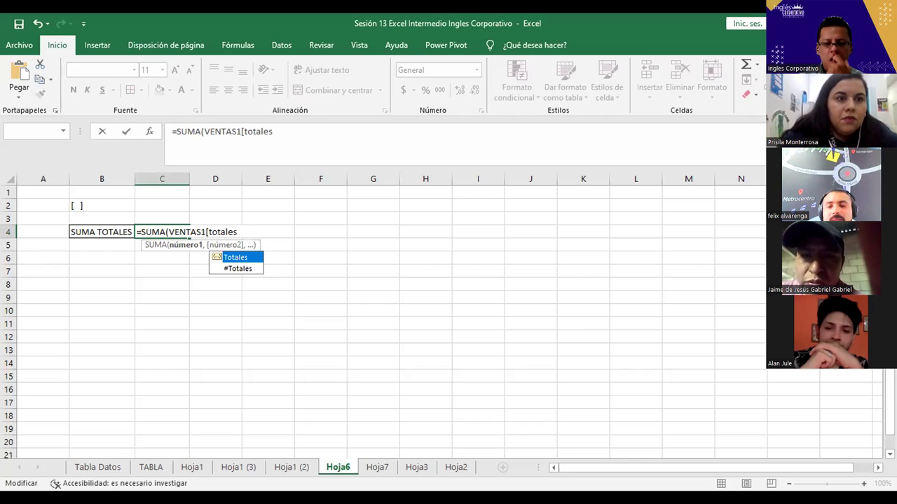
pyautogui.write('"')
pyautogui.press('BackSpace')
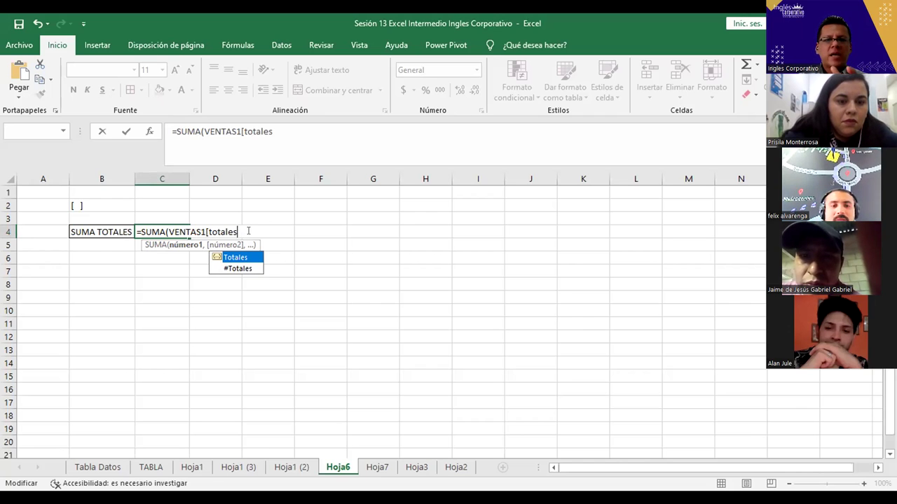
pyautogui.write('[')
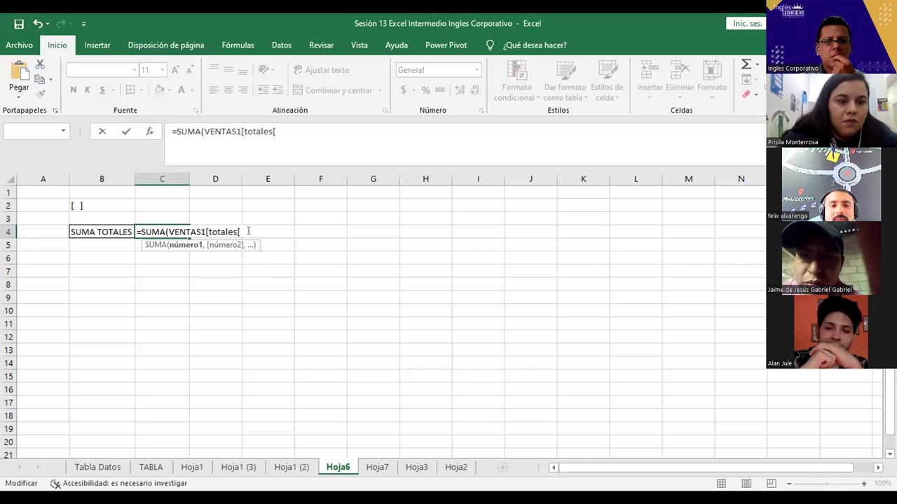
pyautogui.press('BackSpace')
pyautogui.write(']')
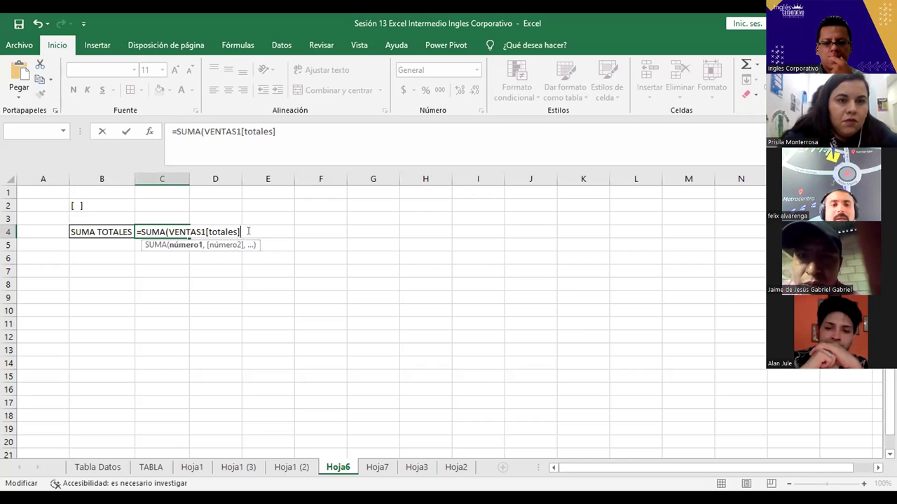
pyautogui.write(',')
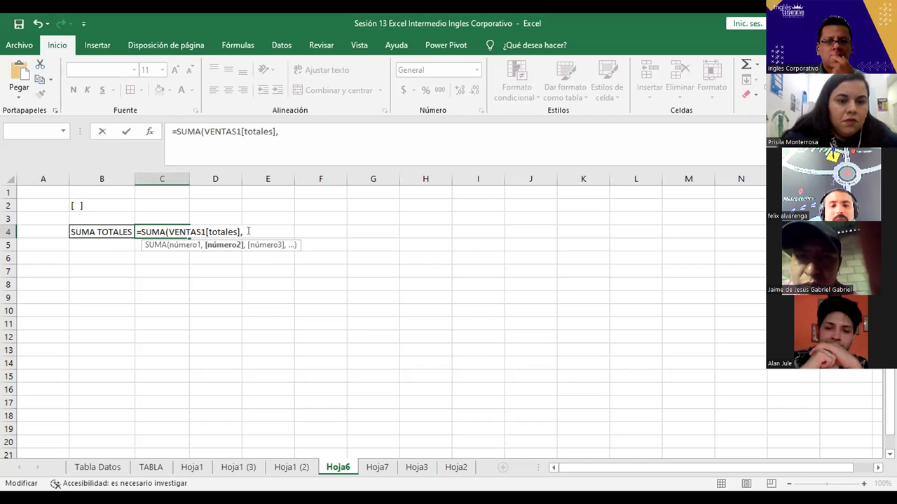
pyautogui.write('ventas')
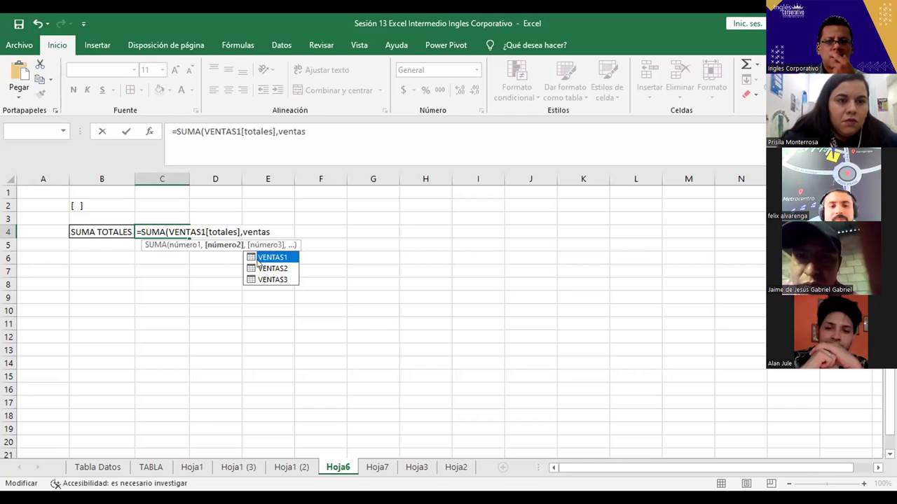
# - Add VENTAS2[totales] and VENTAS3[totales] to the formula and commit it, giving 1925322
pyautogui.click(260, 265)
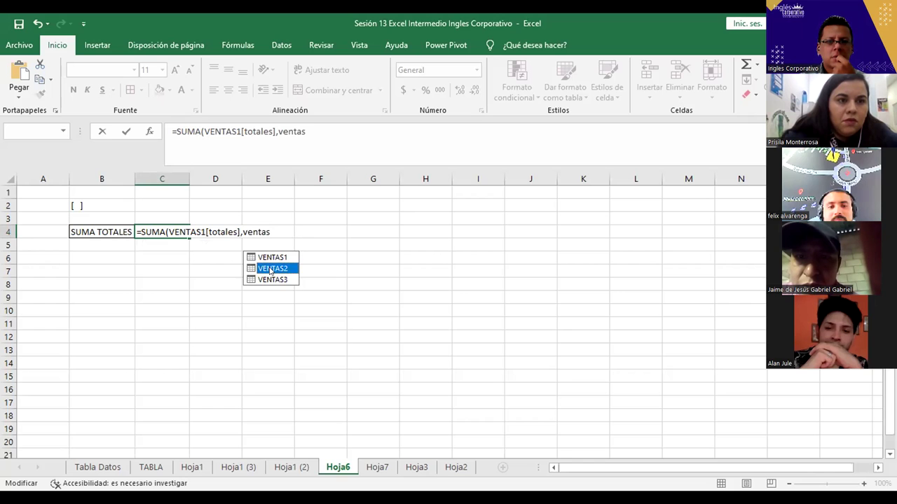
pyautogui.doubleClick(271, 270)
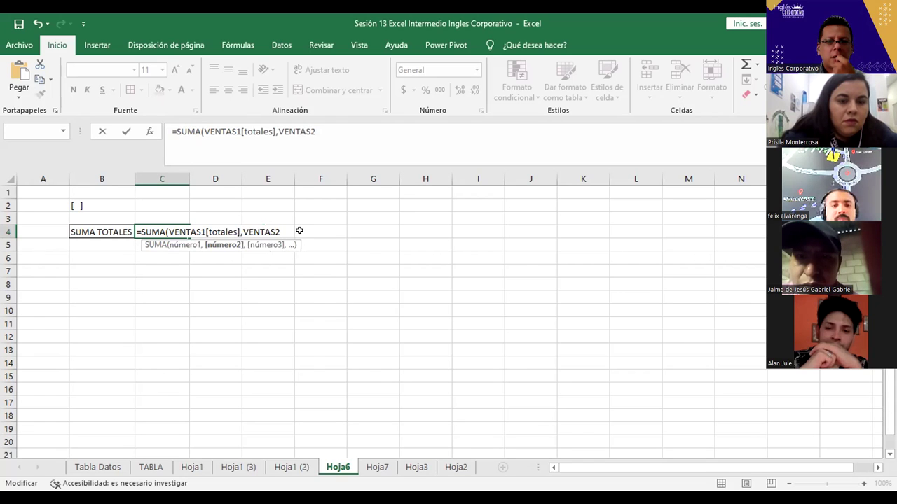
pyautogui.write('[')
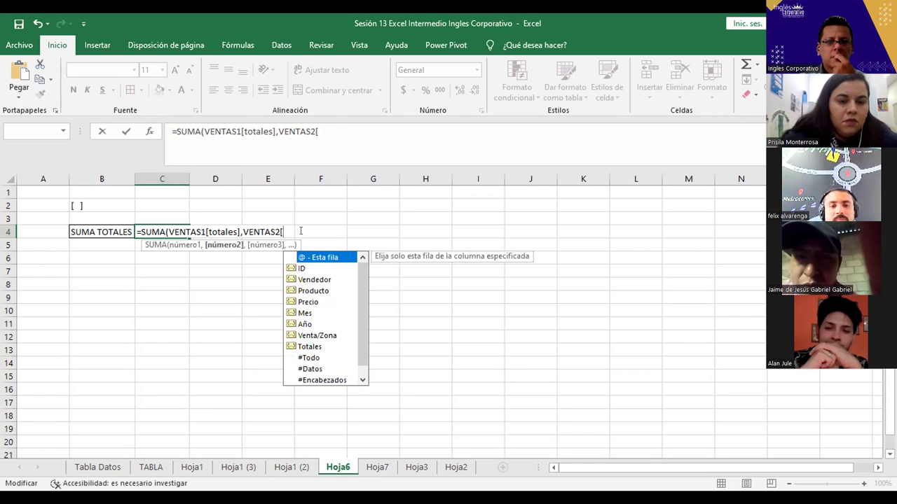
pyautogui.write('totales')
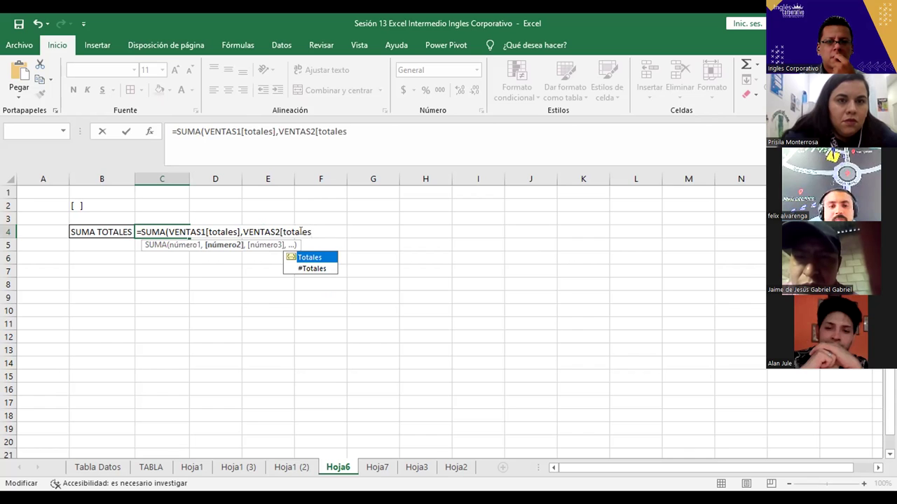
pyautogui.write('],')
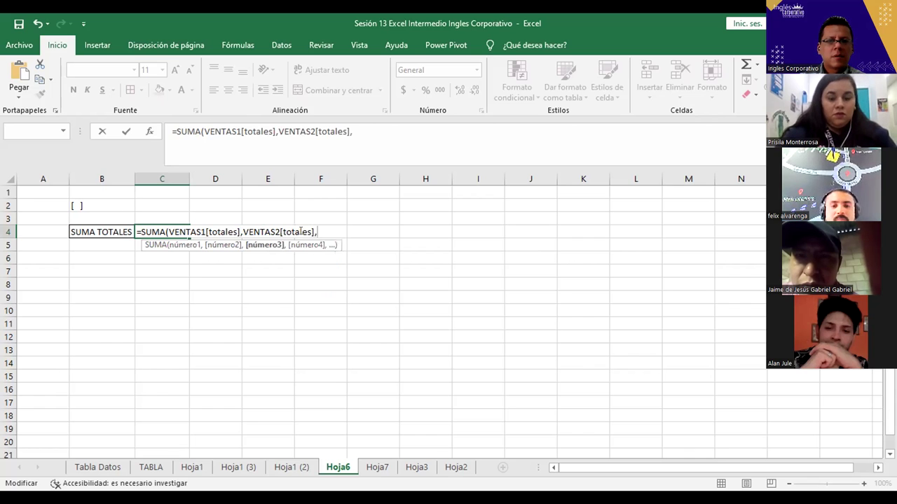
pyautogui.write('ventas')
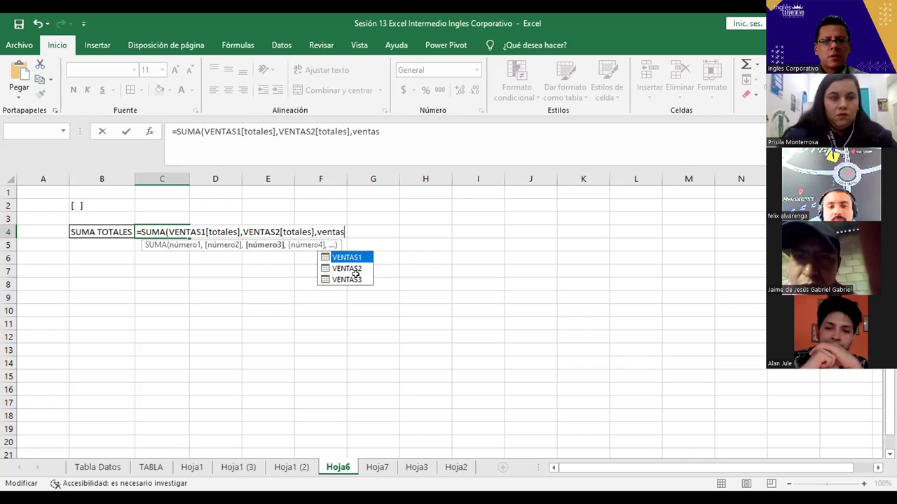
pyautogui.doubleClick(355, 278)
pyautogui.write('[')
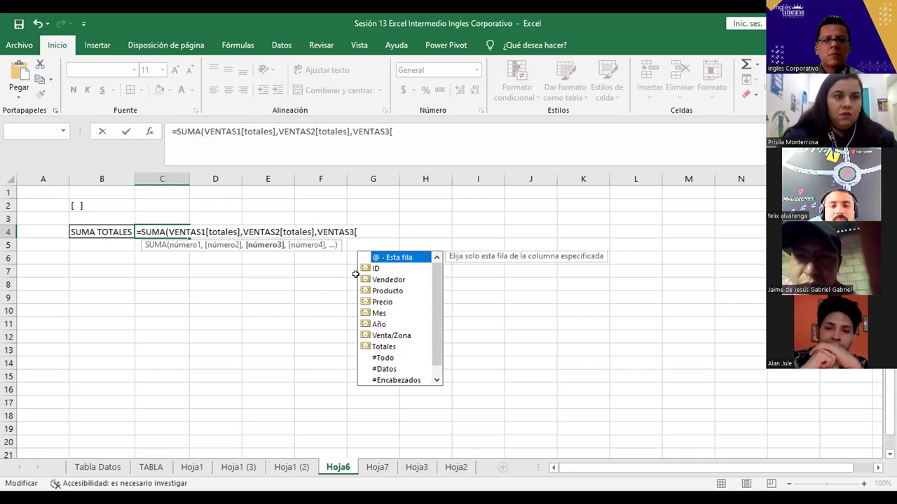
pyautogui.write('totales]')
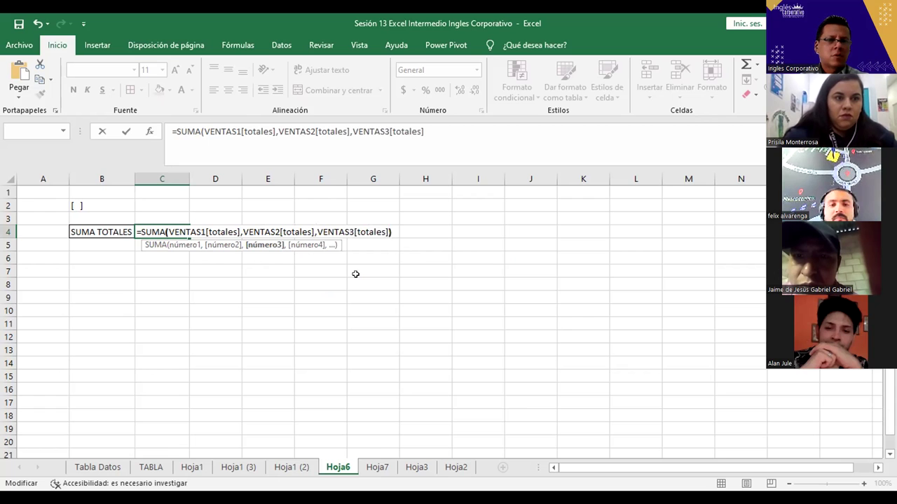
pyautogui.press('Return')
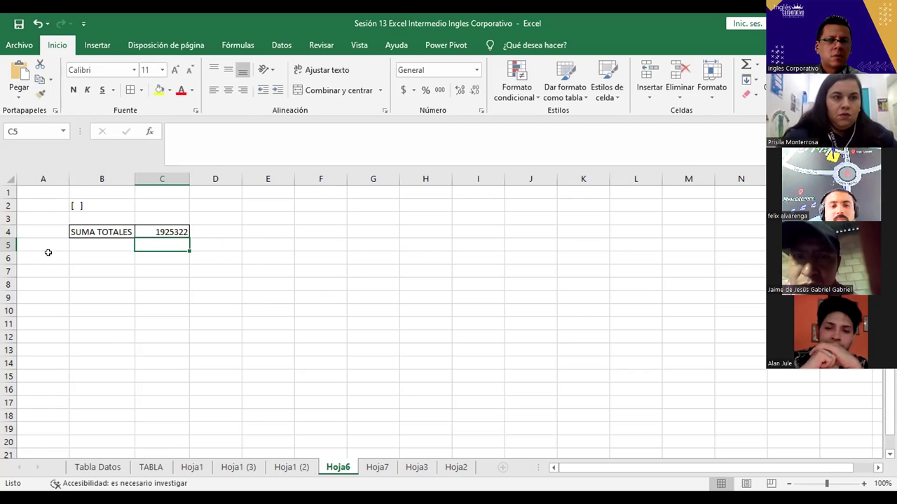
pyautogui.click(151, 232)
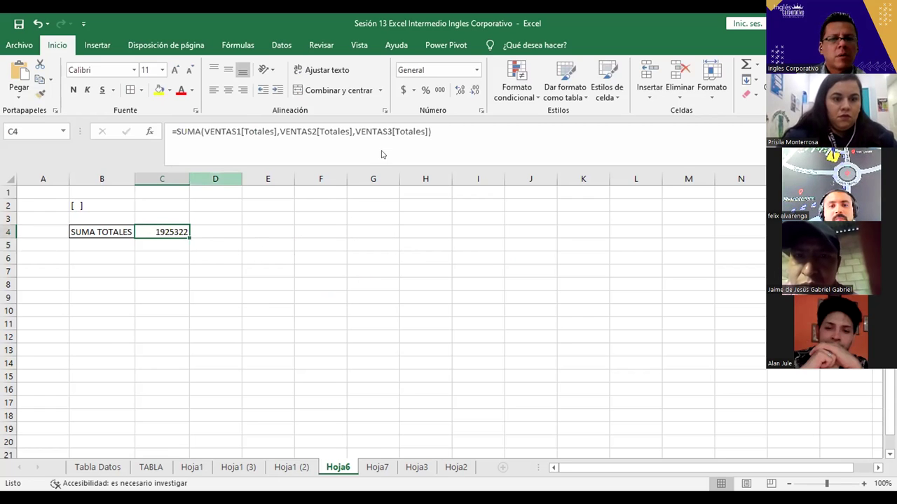
# - Set C4 to Número, then apply US-dollar accounting to show $ 1,925,322.00
pyautogui.click(402, 91)
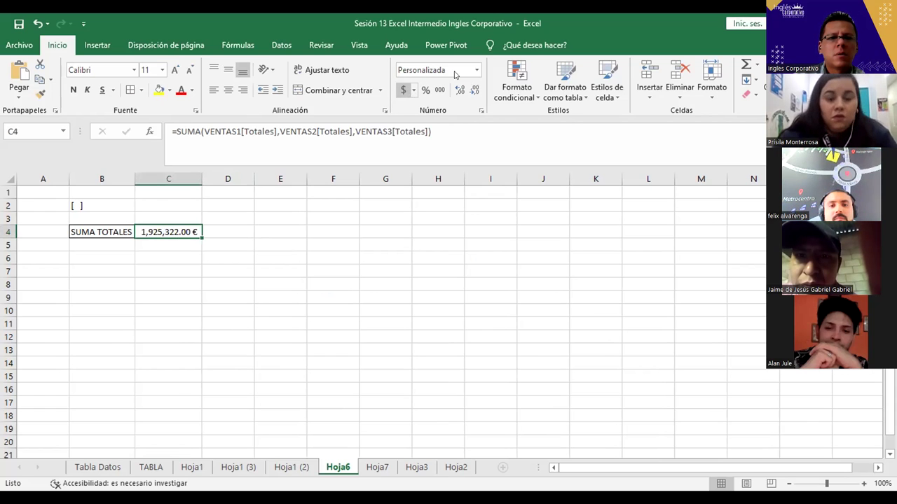
pyautogui.click(477, 70)
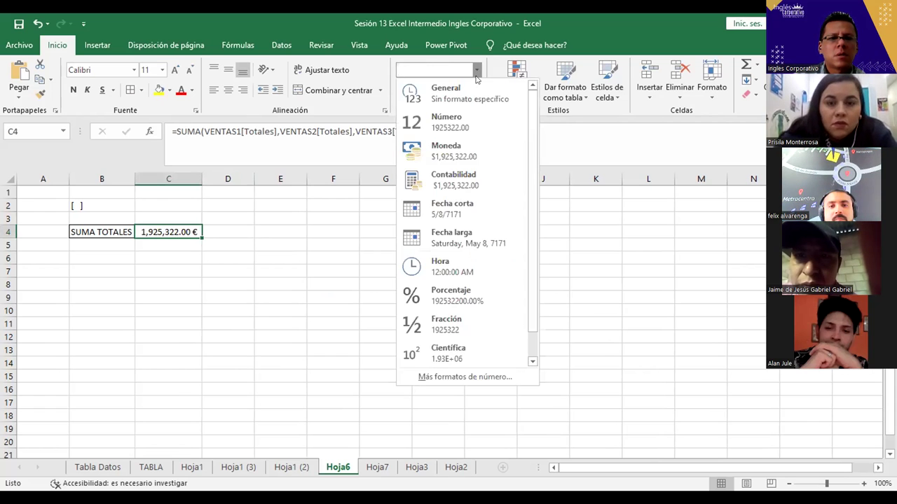
pyautogui.click(473, 119)
pyautogui.click(403, 90)
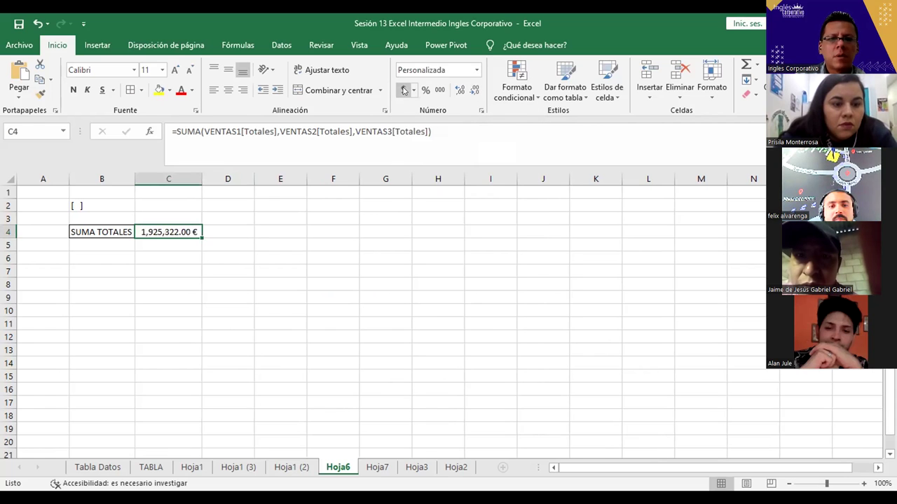
pyautogui.click(414, 91)
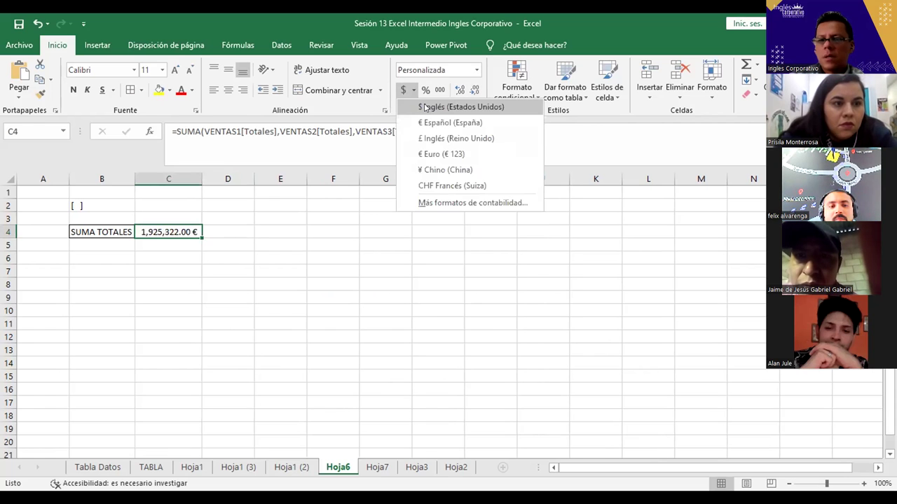
pyautogui.press('Return')
pyautogui.click(77, 244)
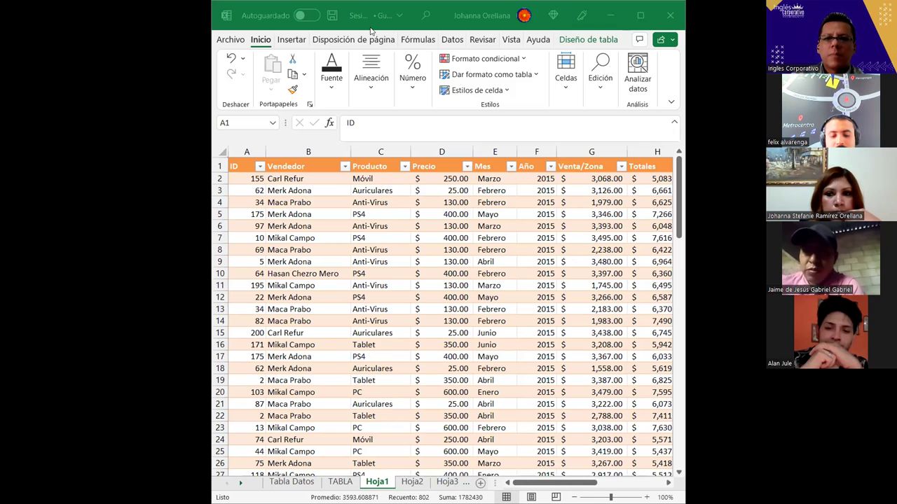
# - Maximize the window and select Hoja1's table name Tabla1 in Table Design for editing
pyautogui.click(639, 15)
pyautogui.click(543, 214)
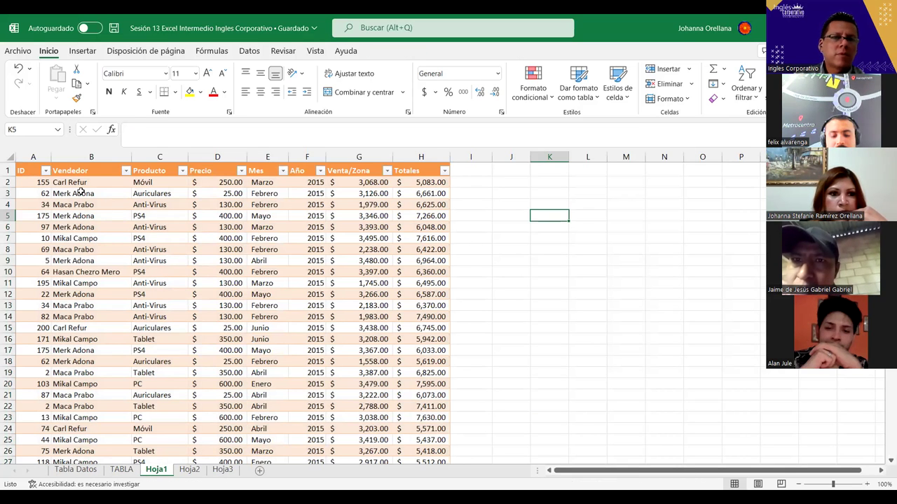
pyautogui.click(228, 197)
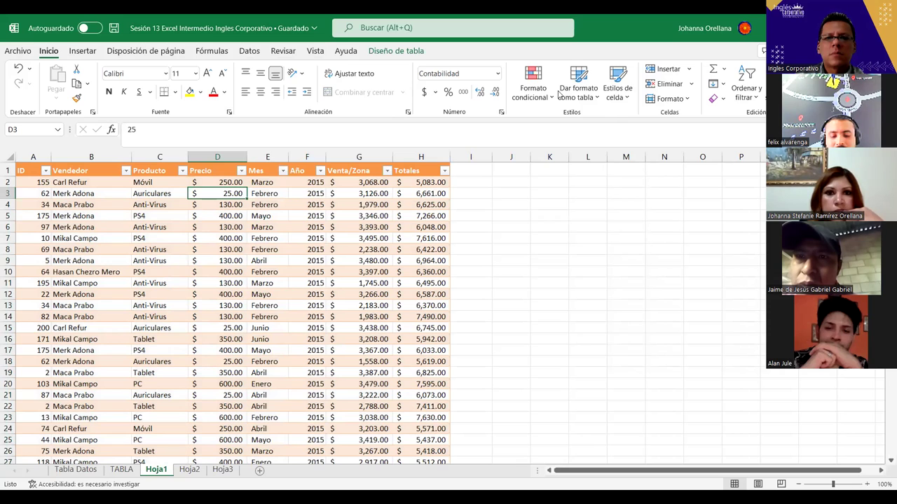
pyautogui.click(396, 51)
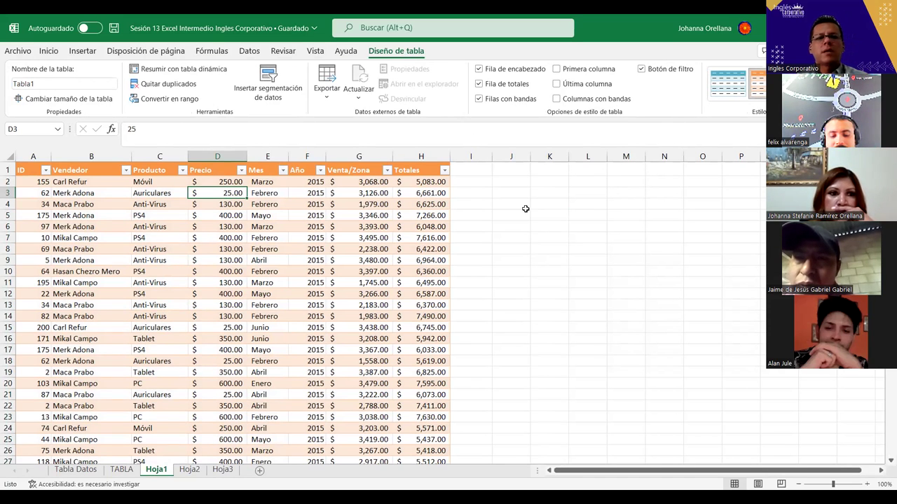
pyautogui.click(40, 83)
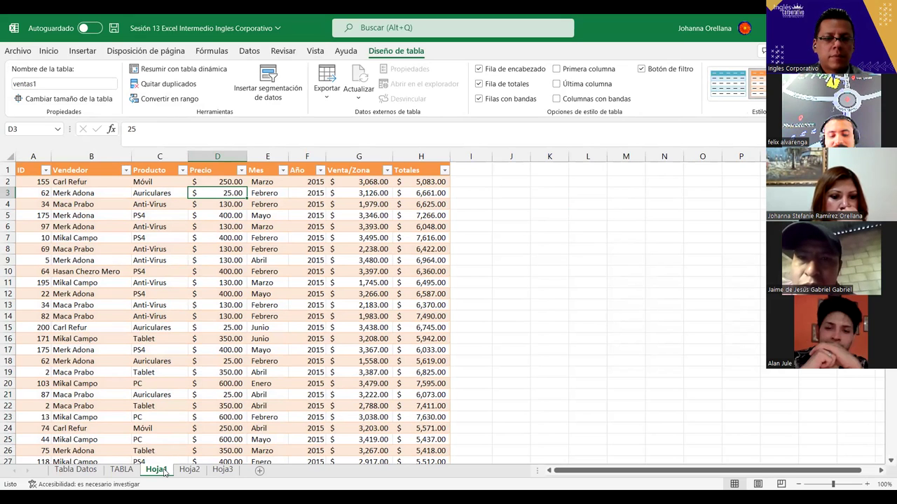
# - Copy the Hoja1 sheet as Hoja1 (2), placed before Hoja2
pyautogui.rightClick(165, 473)
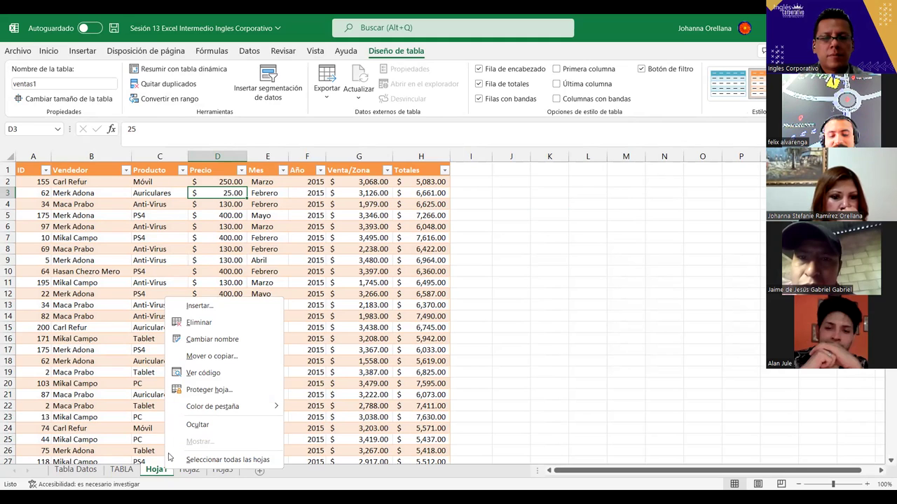
pyautogui.click(192, 358)
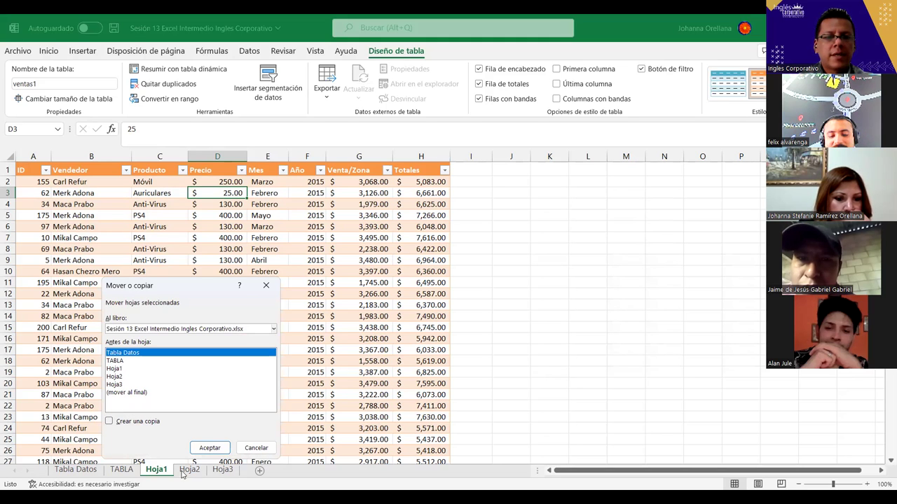
pyautogui.click(120, 377)
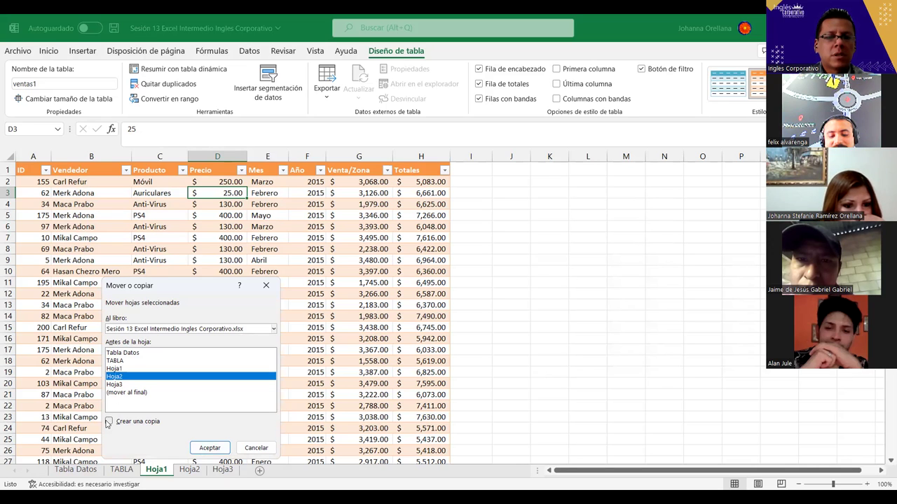
pyautogui.click(110, 421)
pyautogui.click(208, 448)
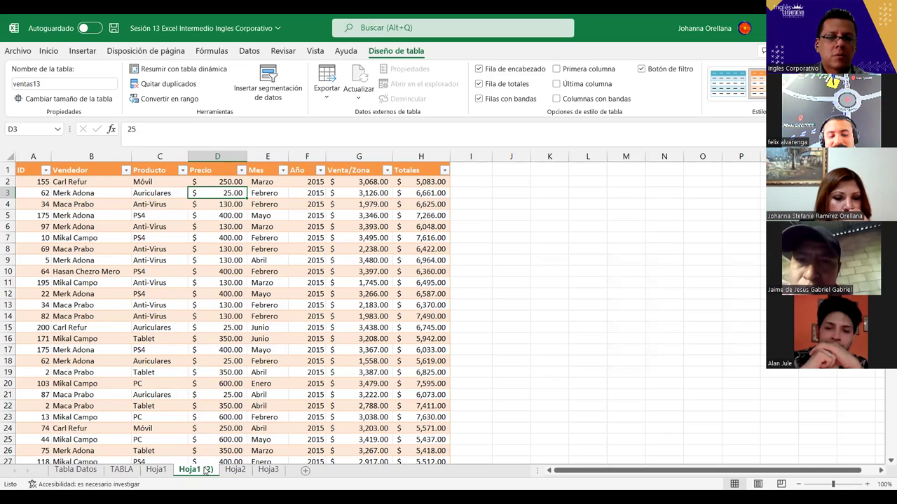
# - Copy Hoja1 (2) as a new sheet Hoja1 (3), also placed before Hoja2
pyautogui.press('Down')
pyautogui.press('Down')
pyautogui.press('Down')
pyautogui.rightClick(197, 451)
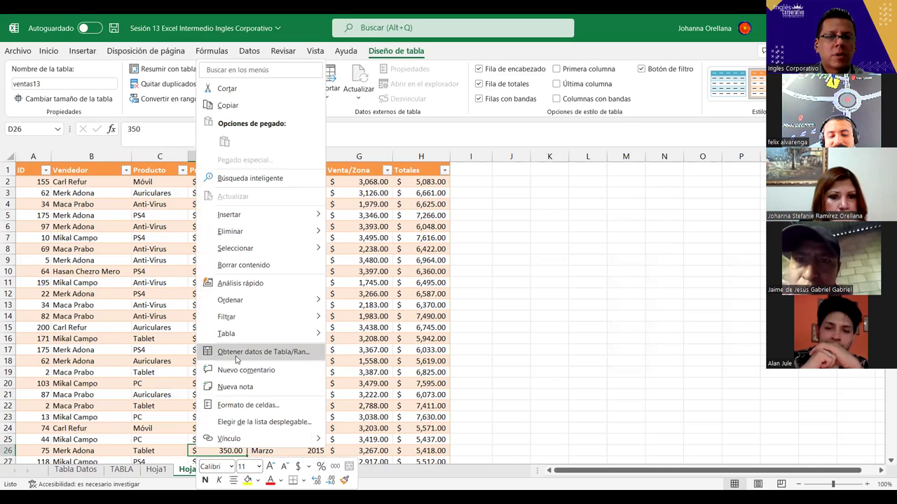
pyautogui.press('Escape')
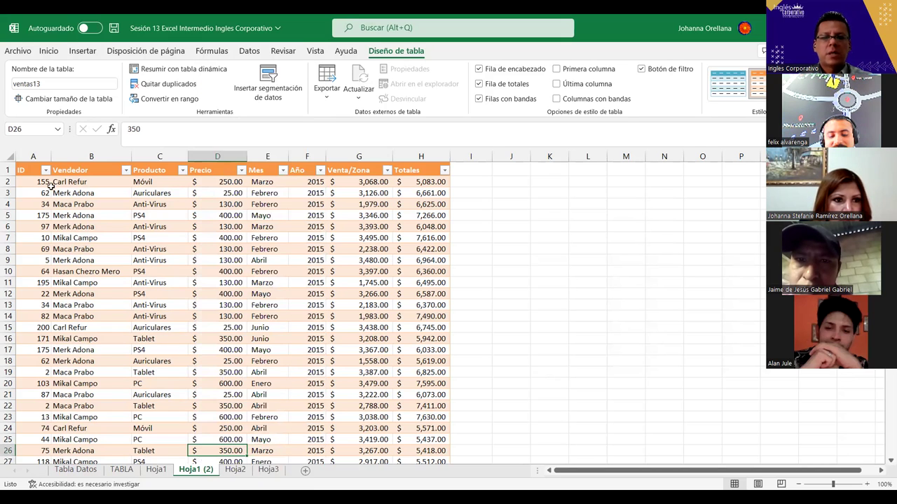
pyautogui.click(45, 82)
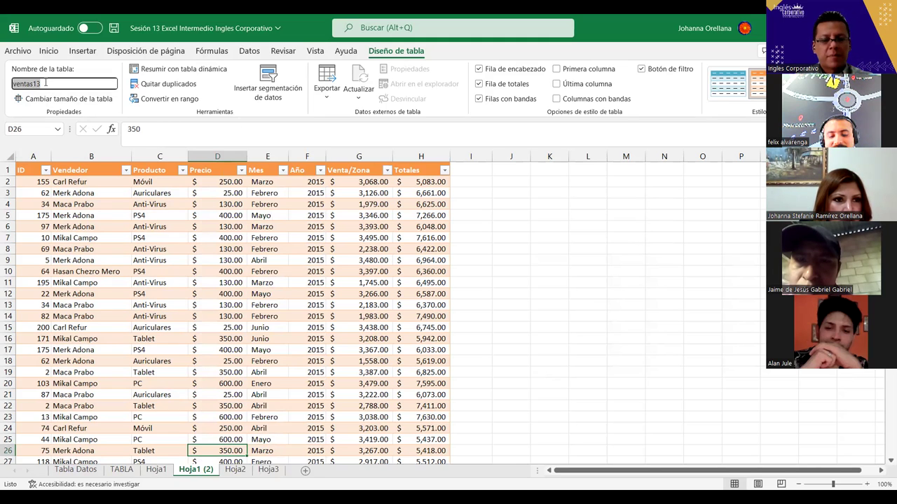
pyautogui.click(75, 217)
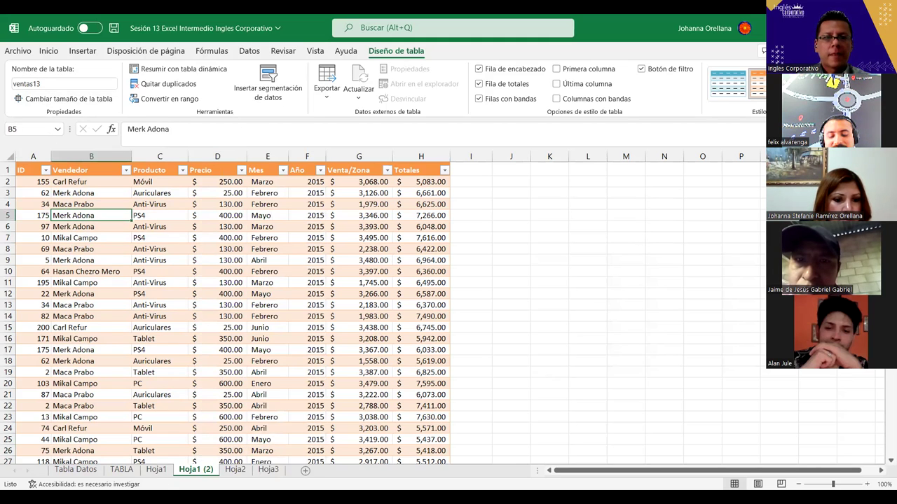
pyautogui.rightClick(179, 473)
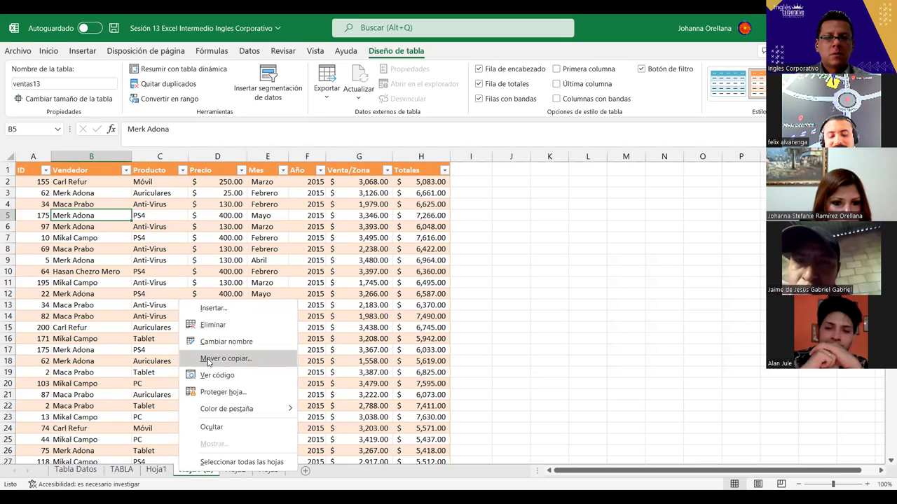
pyautogui.press('Return')
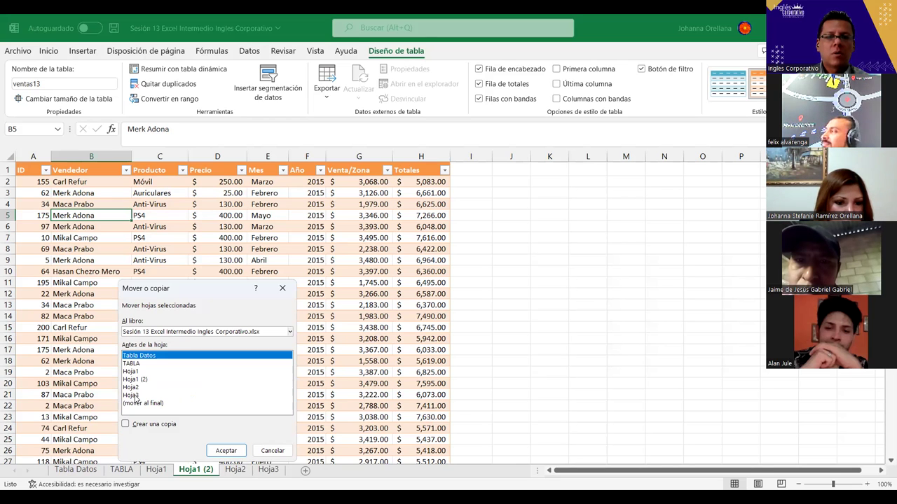
pyautogui.click(133, 386)
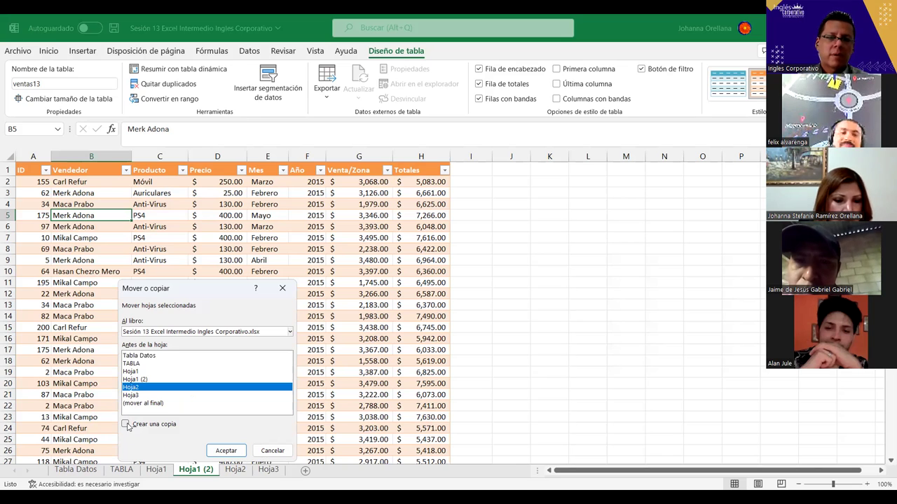
pyautogui.click(126, 424)
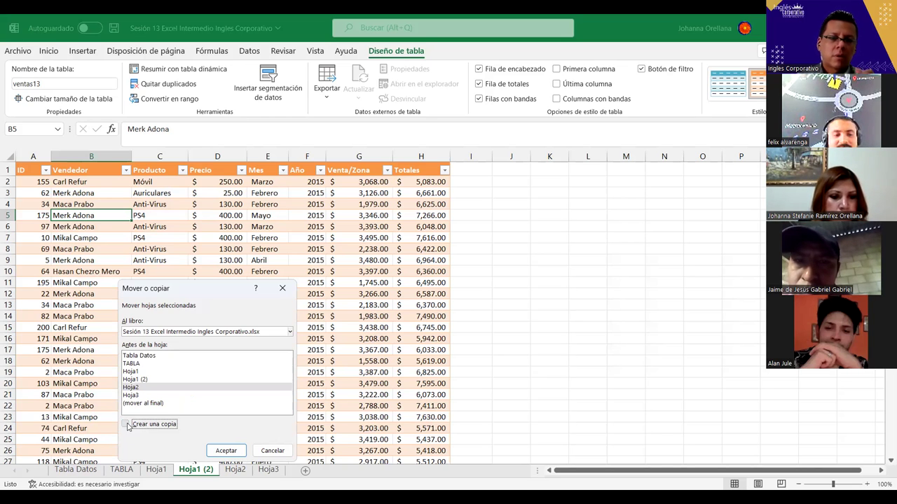
pyautogui.click(226, 452)
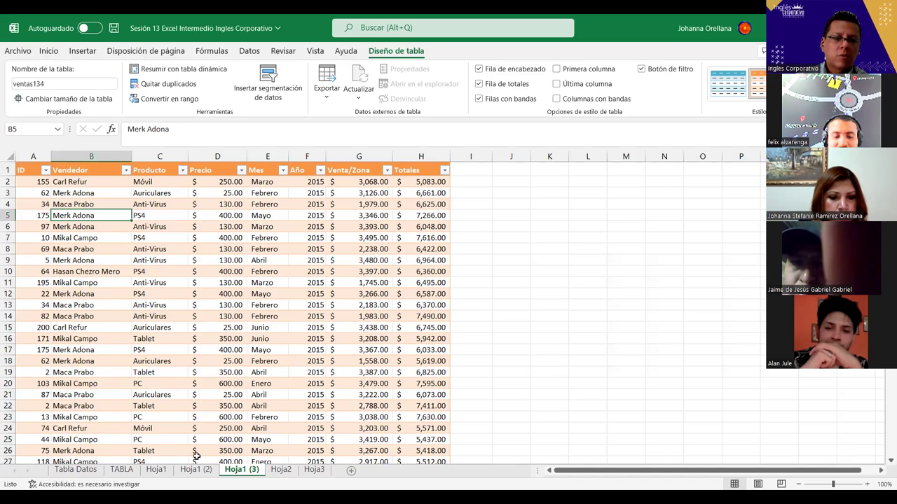
# - On Hoja1 (2), rename the table from ventas13 to ventas2
pyautogui.click(203, 472)
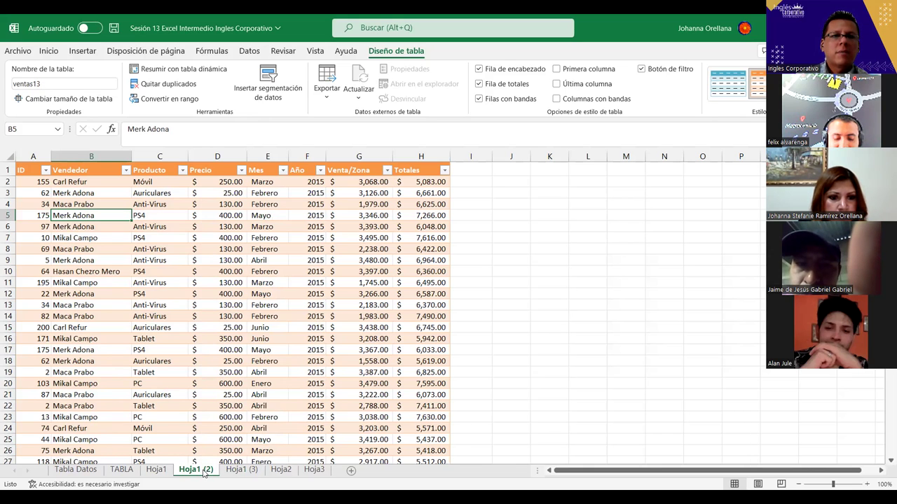
pyautogui.click(71, 85)
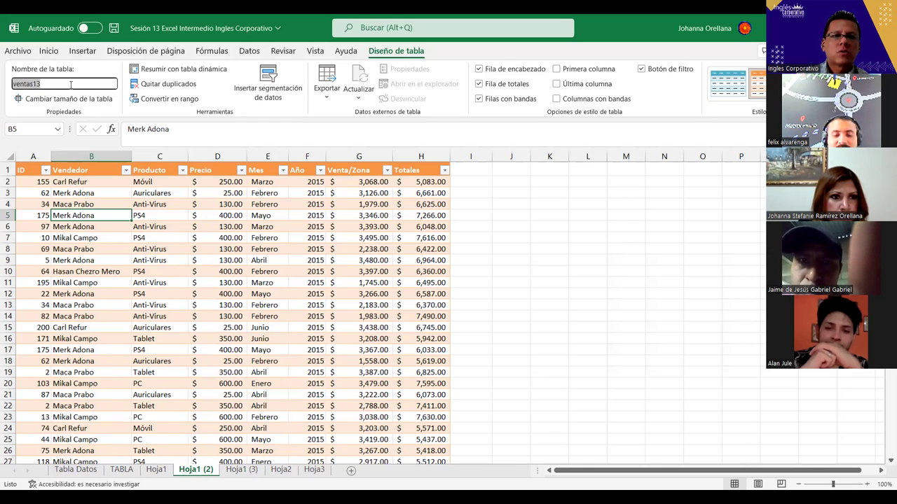
pyautogui.press('BackSpace')
pyautogui.press('BackSpace')
pyautogui.write('2')
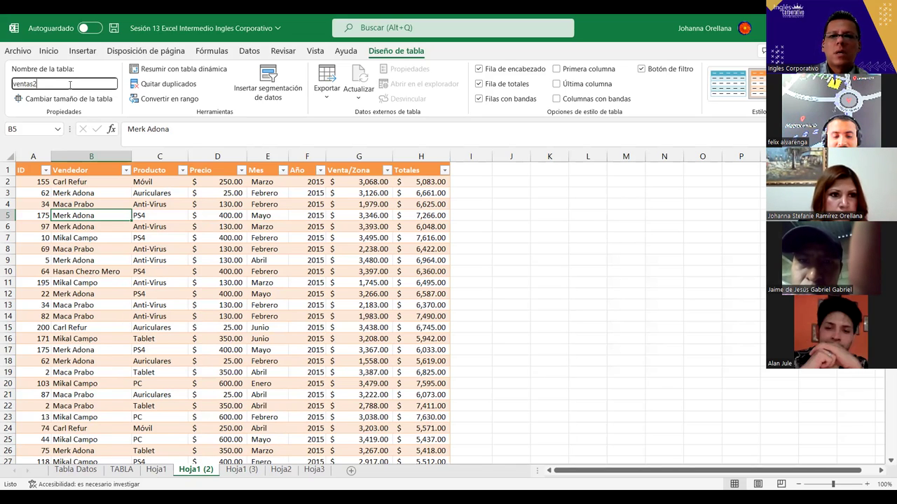
pyautogui.press('Return')
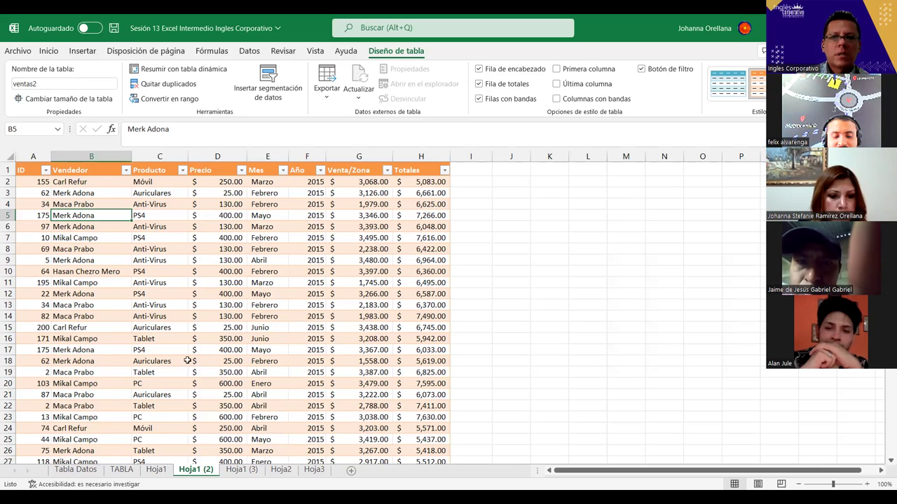
# - Apply a blue banded table style to the ventas2 table
pyautogui.click(154, 168)
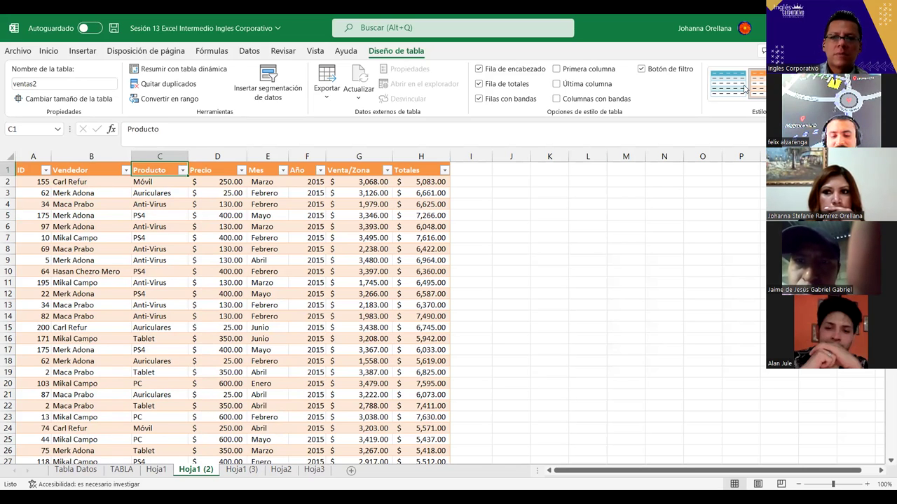
pyautogui.click(722, 85)
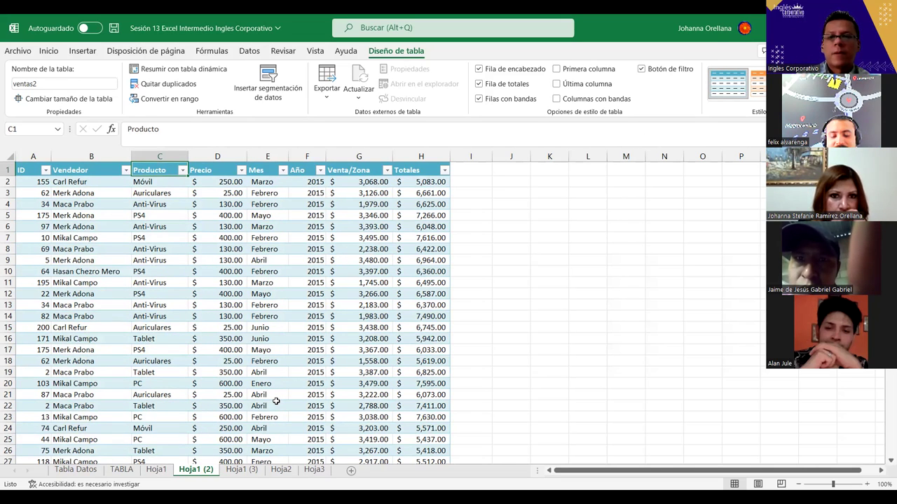
pyautogui.click(277, 405)
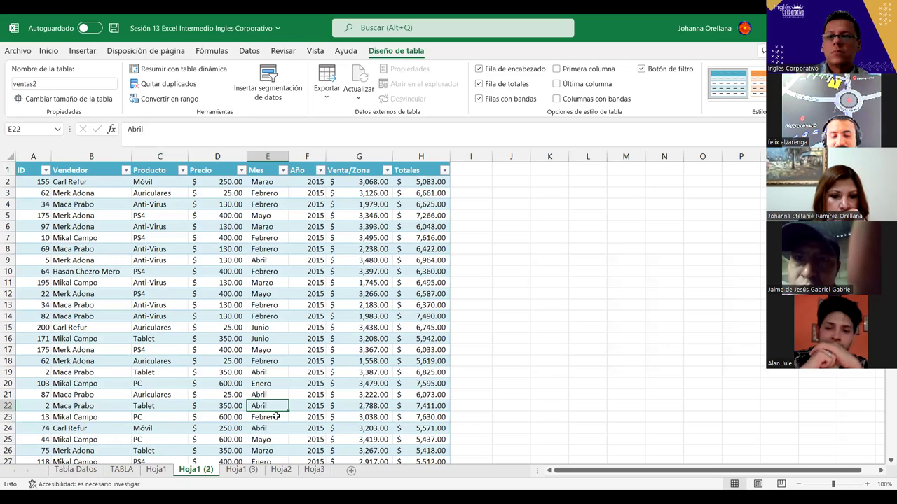
pyautogui.click(242, 470)
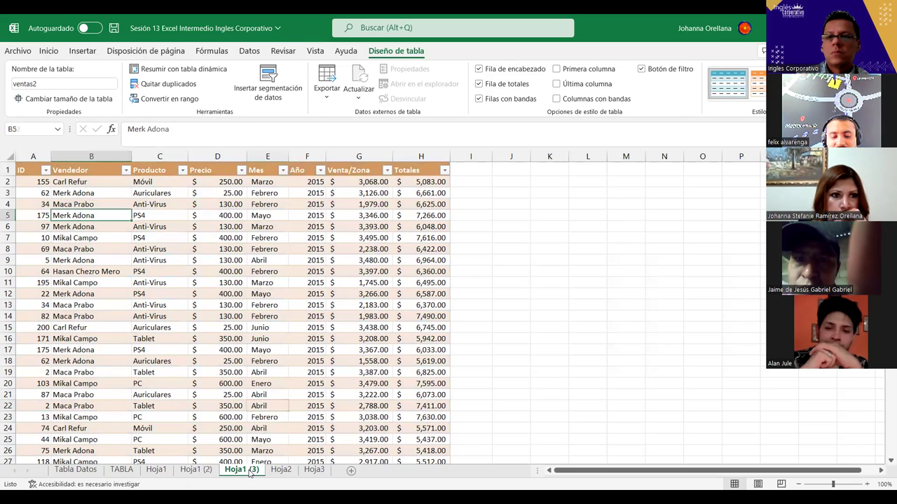
# - Change the Hoja1 (3) table name from ventas134 to ventas3
pyautogui.click(60, 84)
pyautogui.click(60, 84)
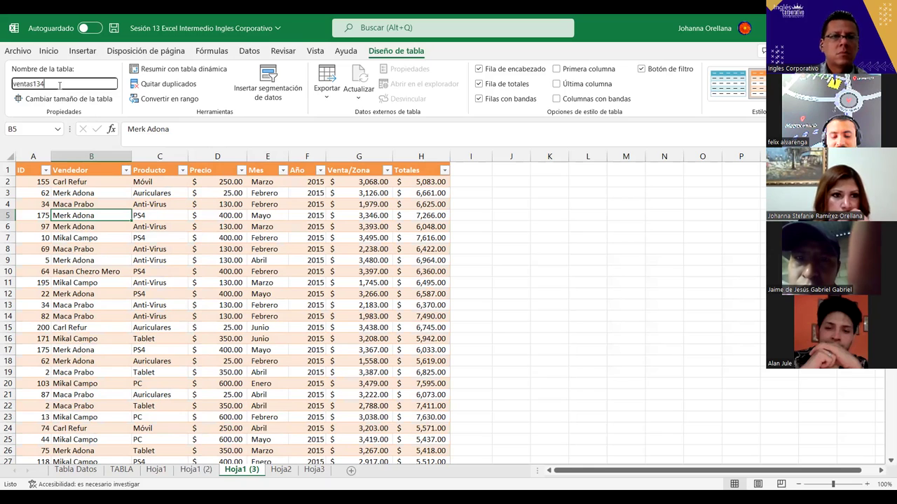
pyautogui.press('BackSpace')
pyautogui.press('BackSpace')
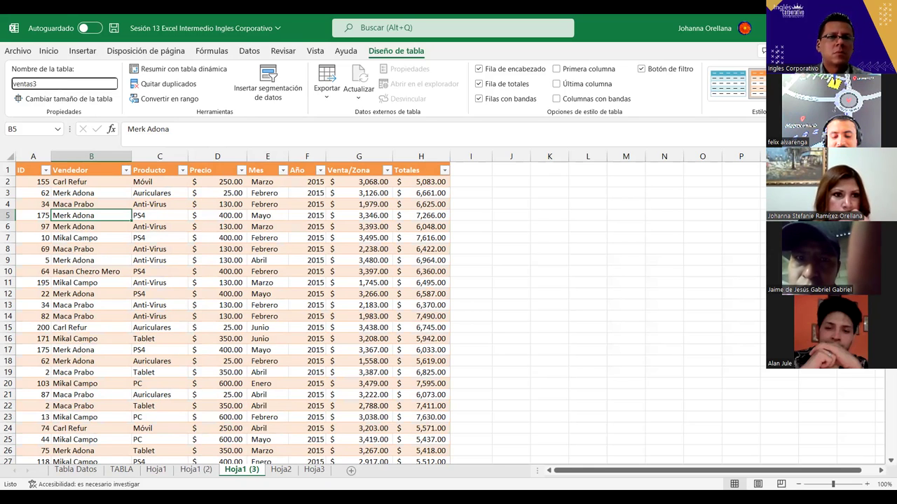
pyautogui.press('Return')
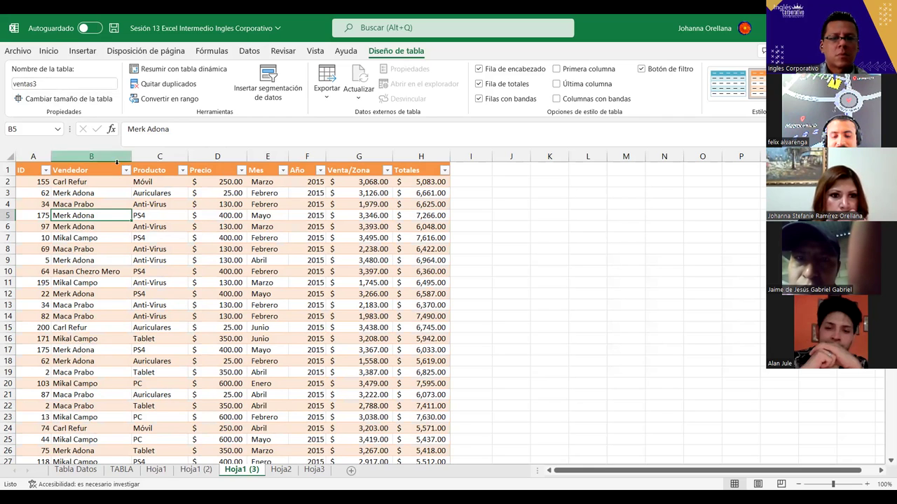
pyautogui.click(153, 180)
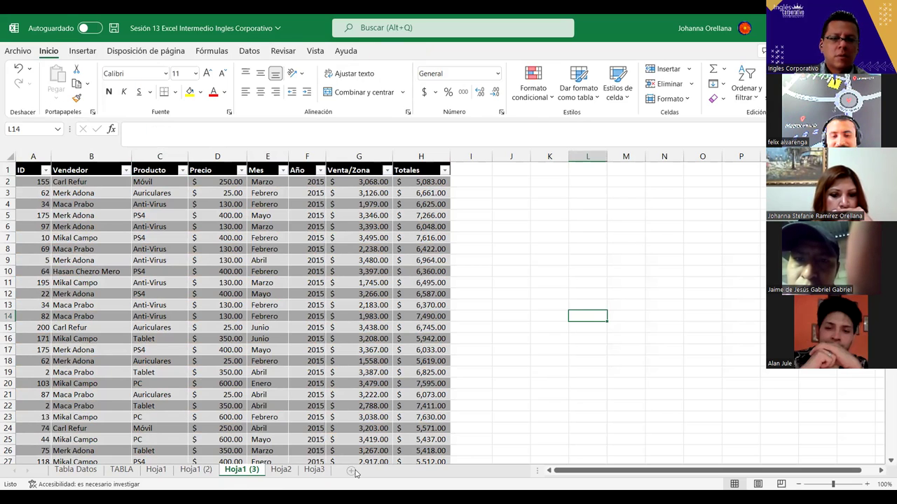
# - On a new sheet, enter the label 'Sumas totales' in B3 and autofit column B
pyautogui.click(351, 471)
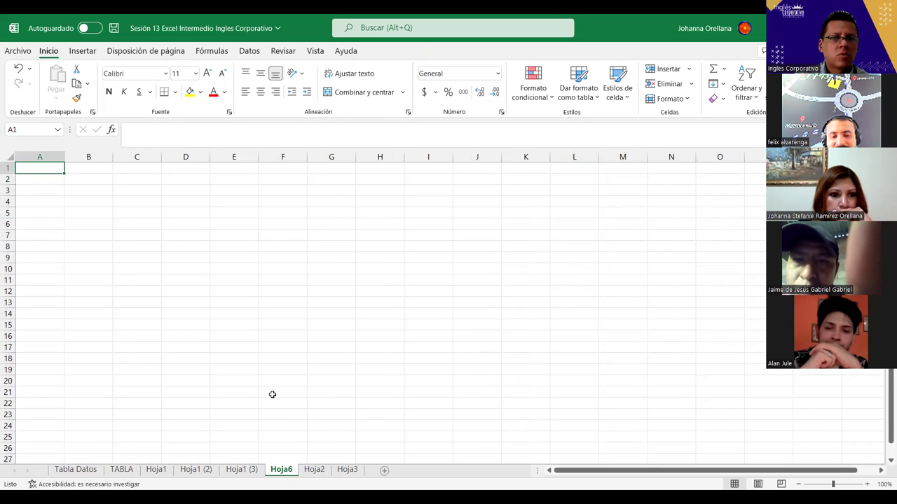
pyautogui.click(87, 191)
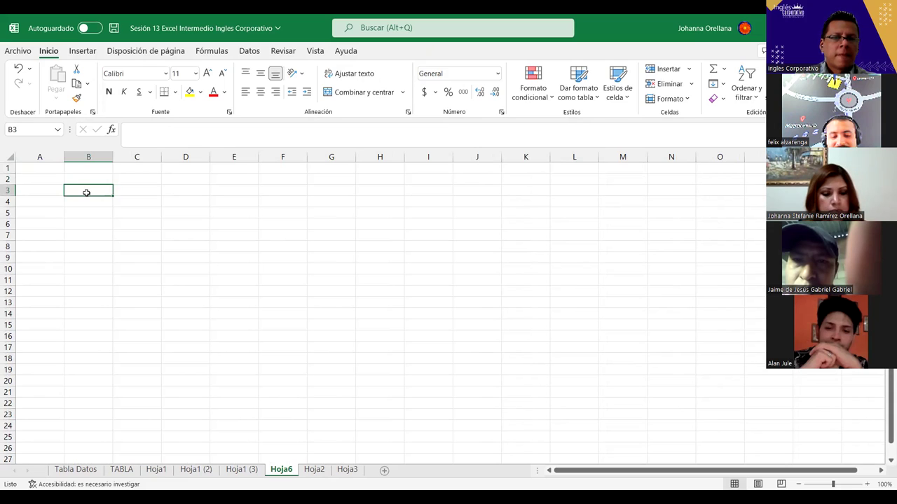
pyautogui.write('Sumas totales')
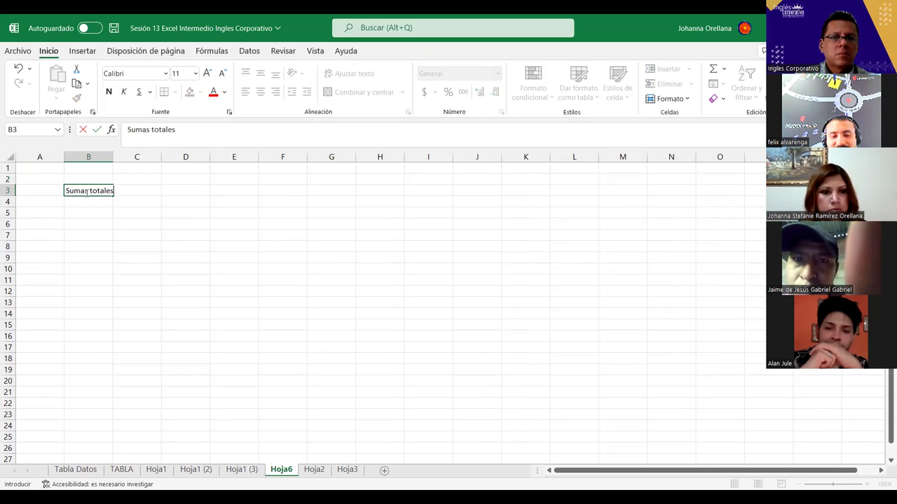
pyautogui.press('F2')
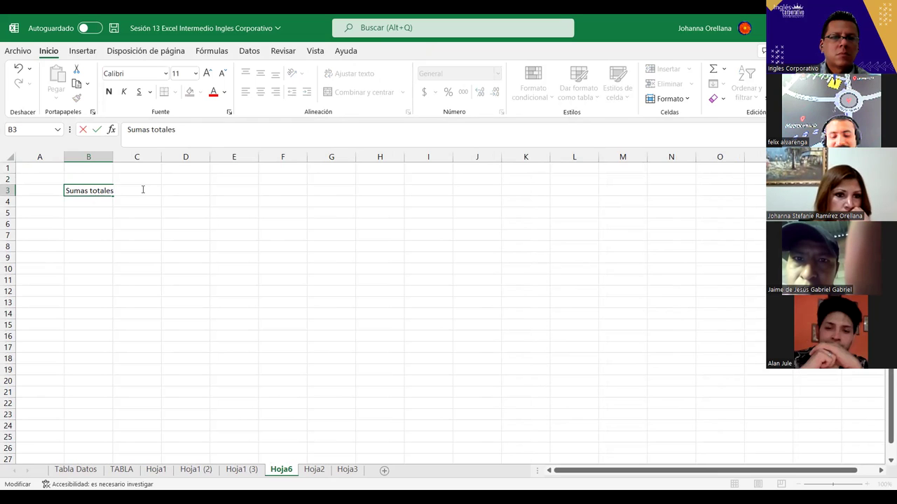
pyautogui.press('Return')
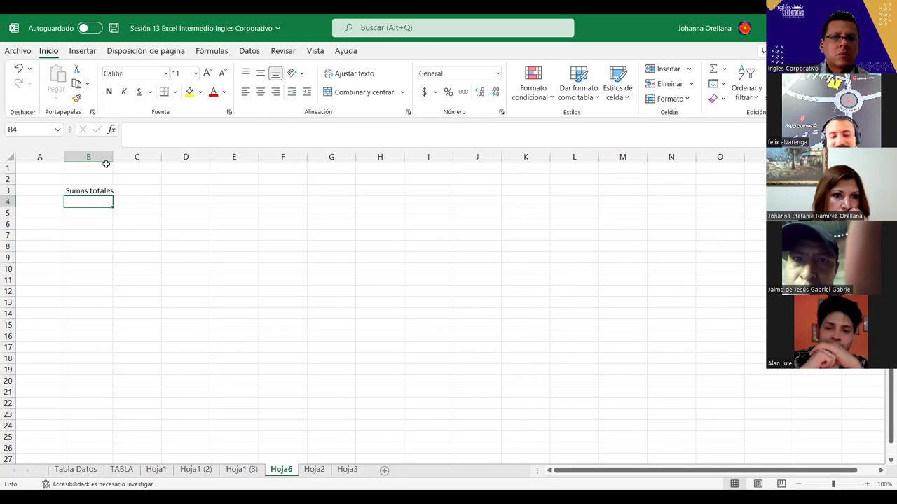
pyautogui.doubleClick(113, 156)
# - Start the C3 formula as =SUMA(ventas1[Totales] using autocomplete
pyautogui.click(128, 192)
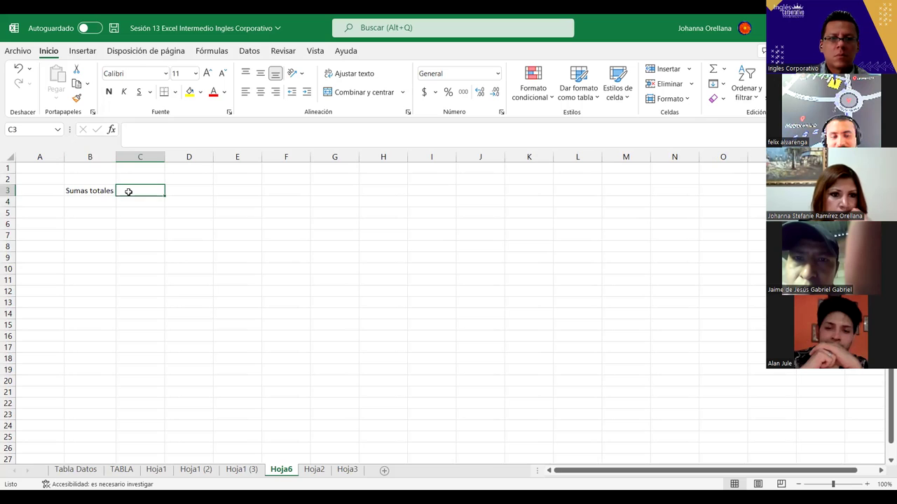
pyautogui.write('=')
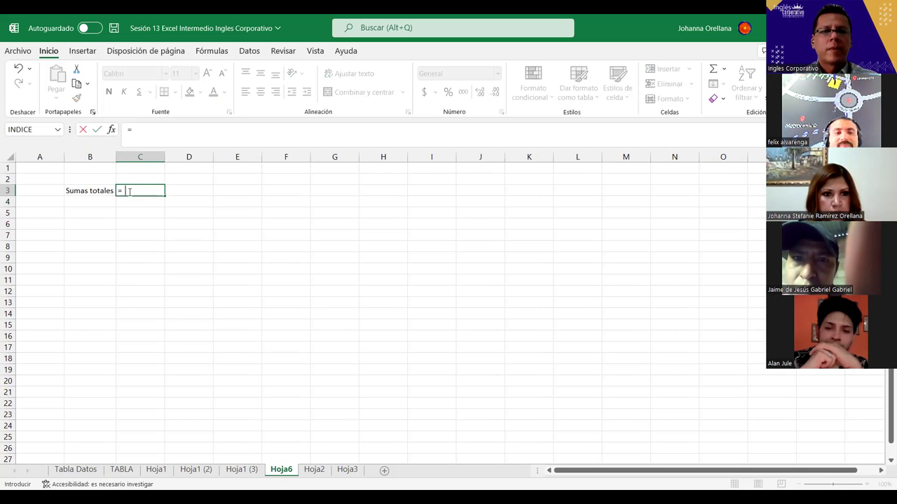
pyautogui.write('suma')
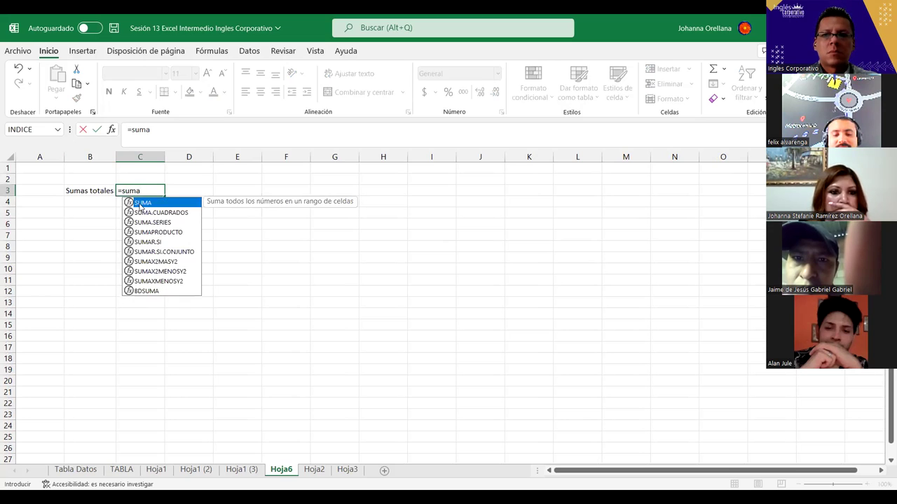
pyautogui.doubleClick(142, 203)
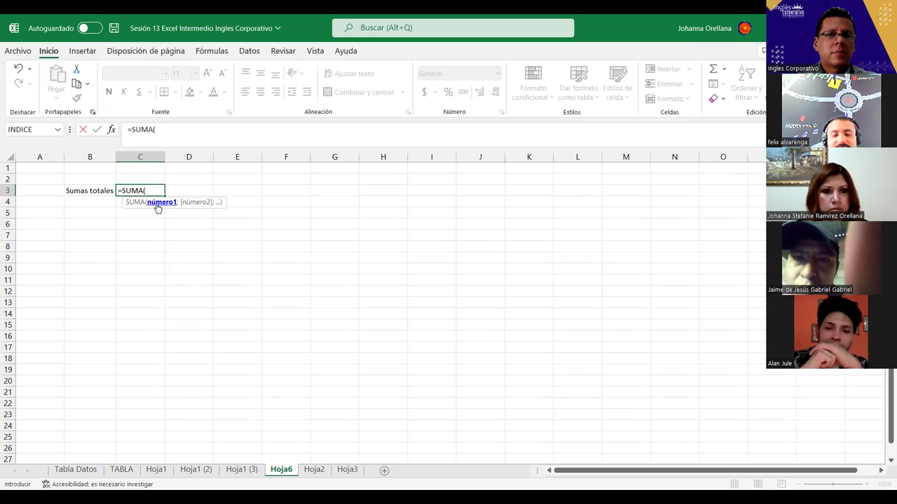
pyautogui.write('ve')
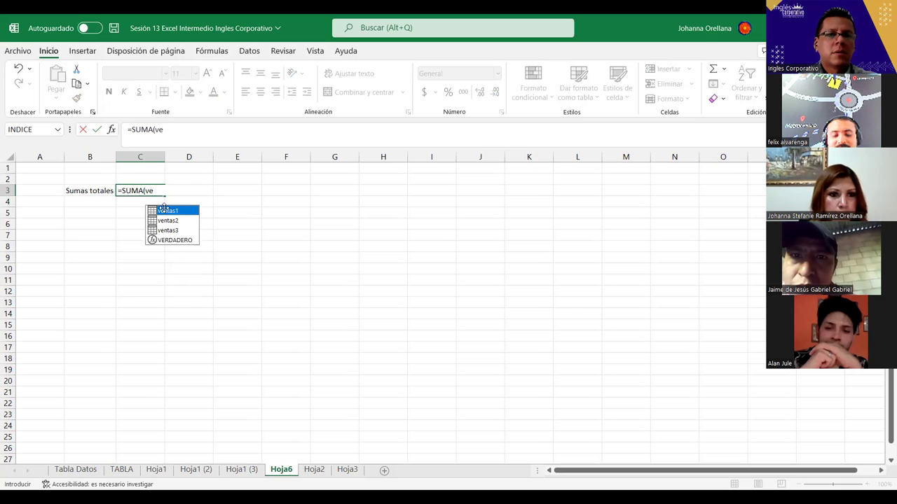
pyautogui.doubleClick(167, 211)
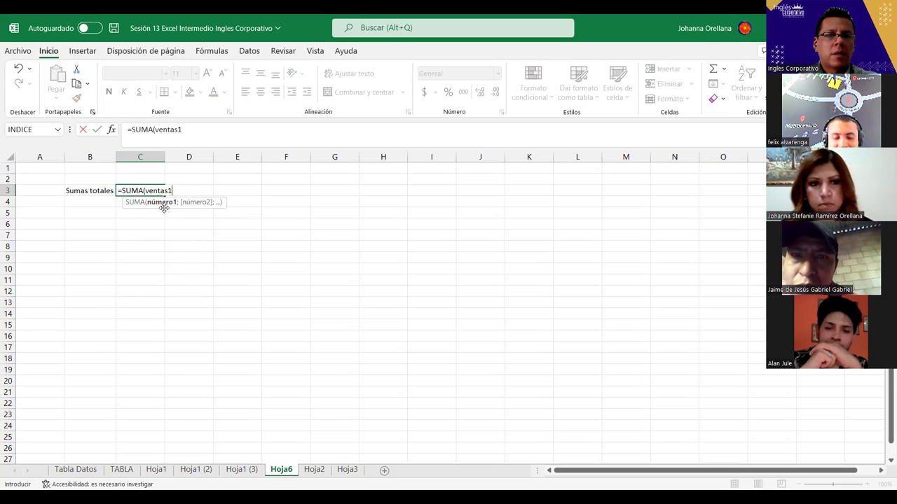
pyautogui.write('[')
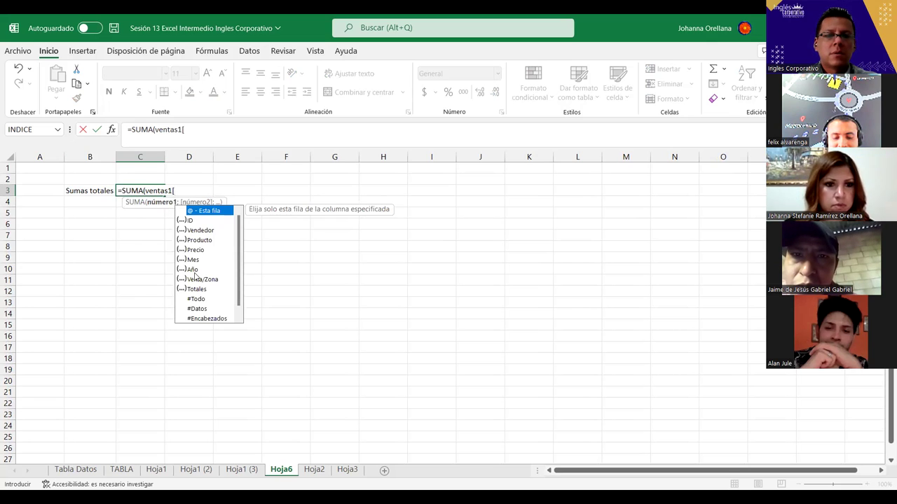
pyautogui.click(192, 290)
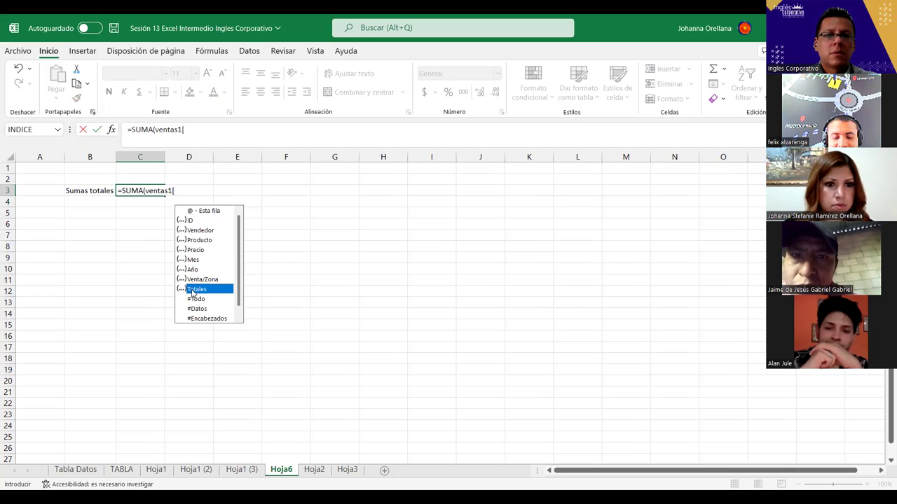
pyautogui.doubleClick(191, 289)
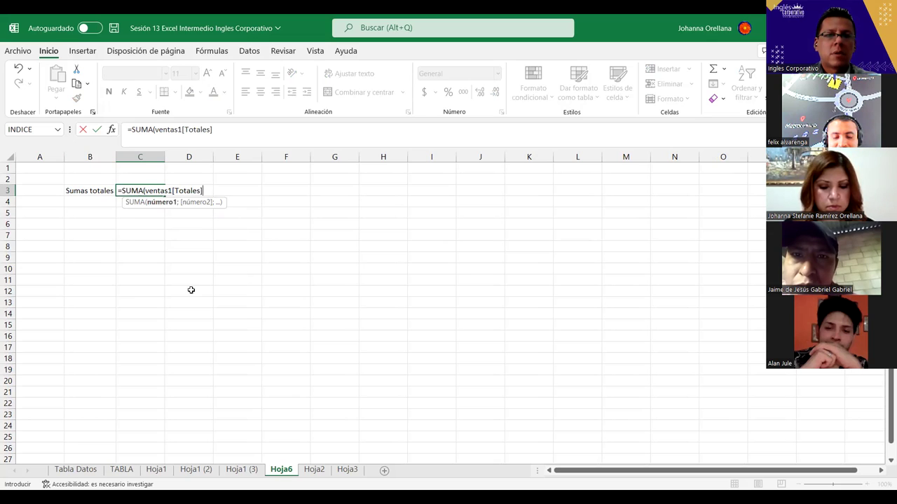
# - Add ventas2[Totales] and ventas3[Totales] to the SUMA formula and close it
pyautogui.write('];')
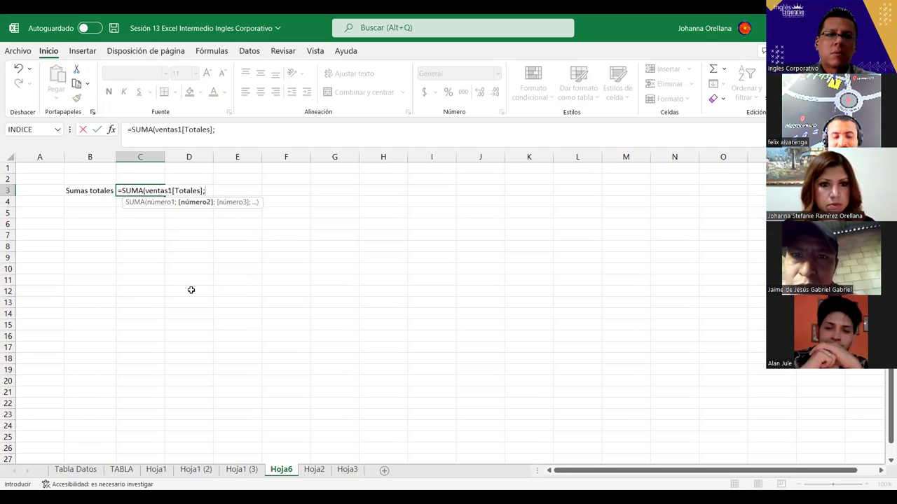
pyautogui.write('ven')
pyautogui.click(228, 221)
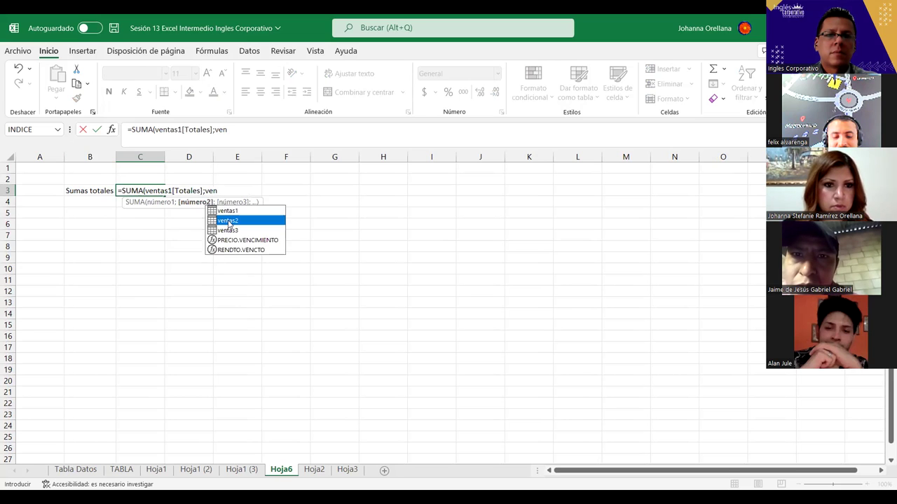
pyautogui.doubleClick(227, 221)
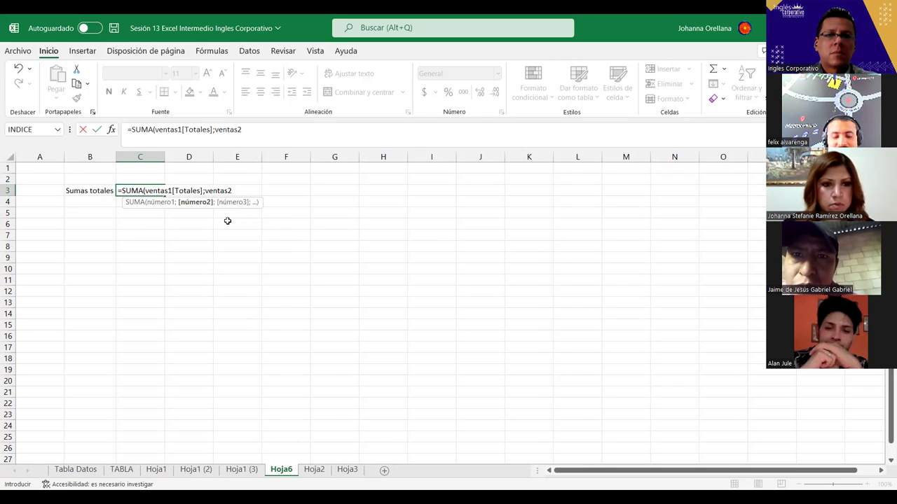
pyautogui.press('BackSpace')
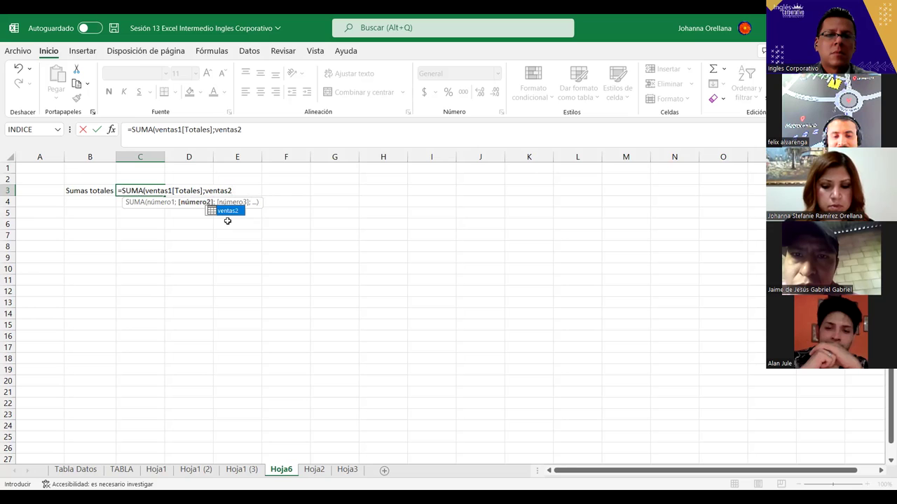
pyautogui.write('[')
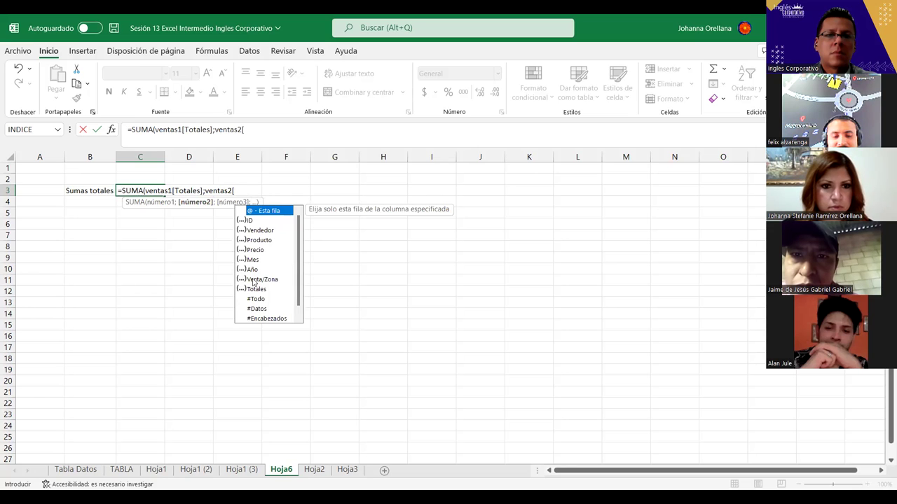
pyautogui.click(262, 291)
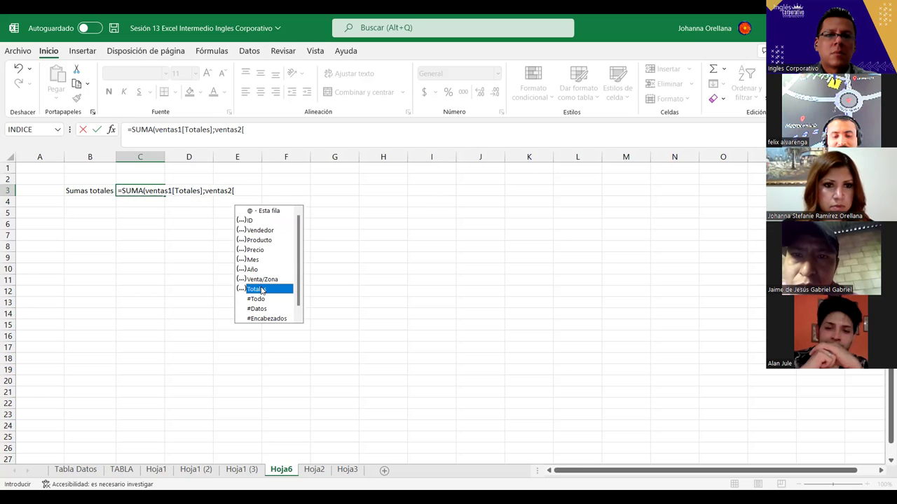
pyautogui.doubleClick(262, 290)
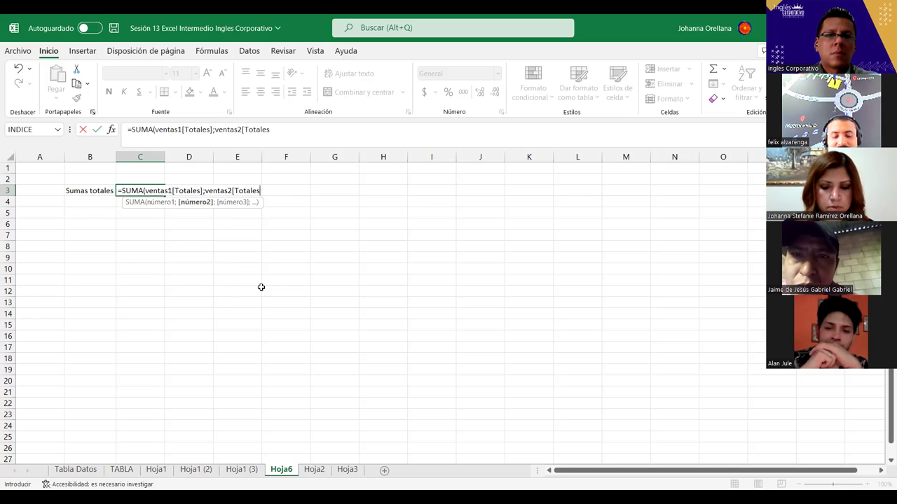
pyautogui.write(';ve')
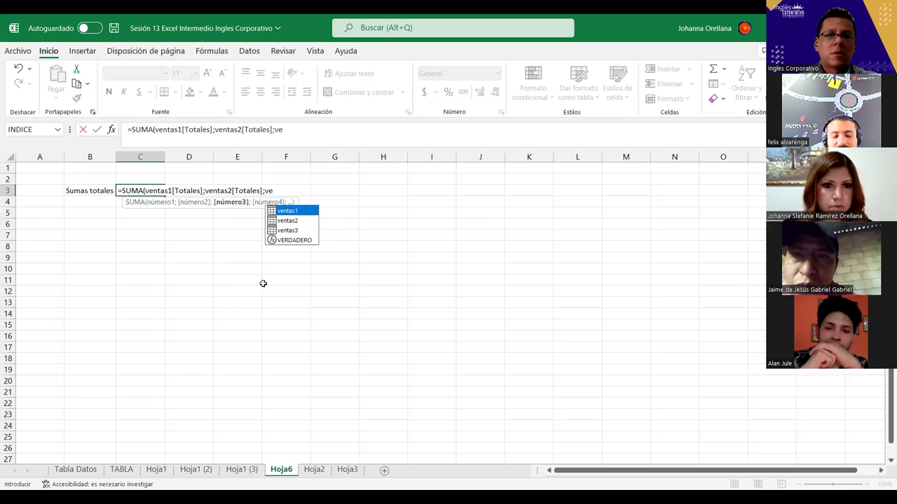
pyautogui.doubleClick(289, 230)
pyautogui.write('[')
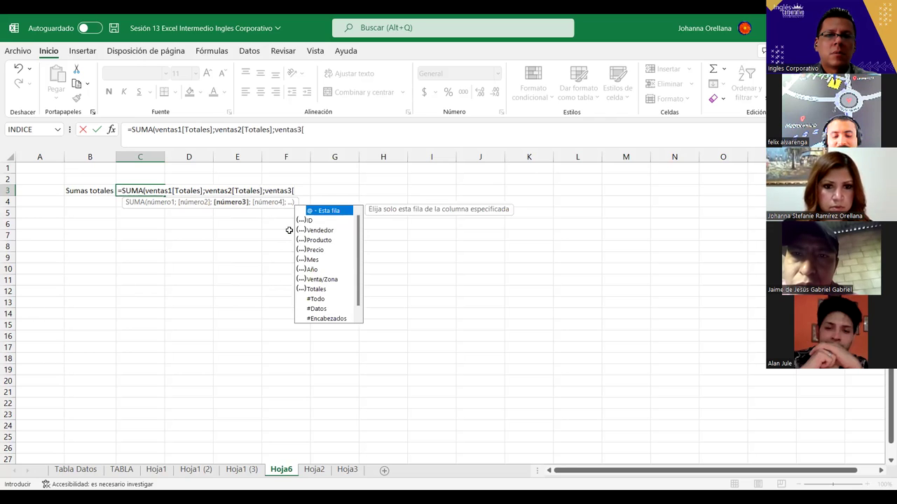
pyautogui.doubleClick(326, 292)
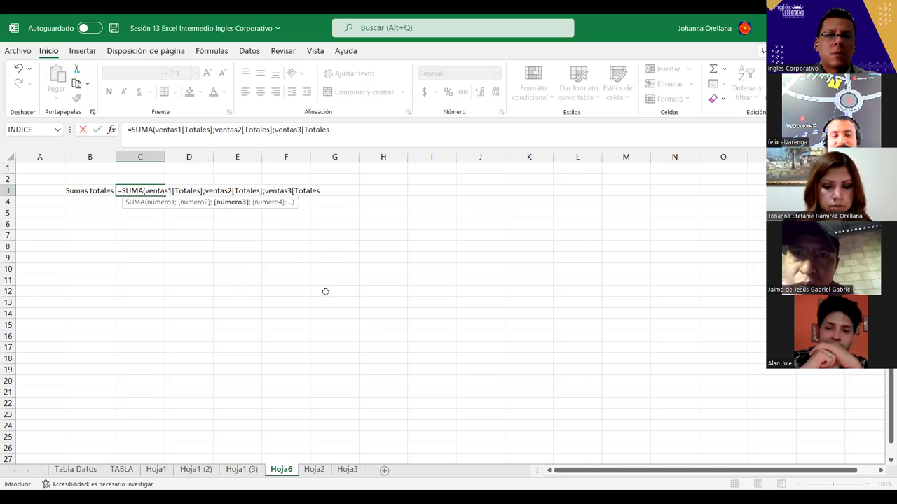
pyautogui.write(']')
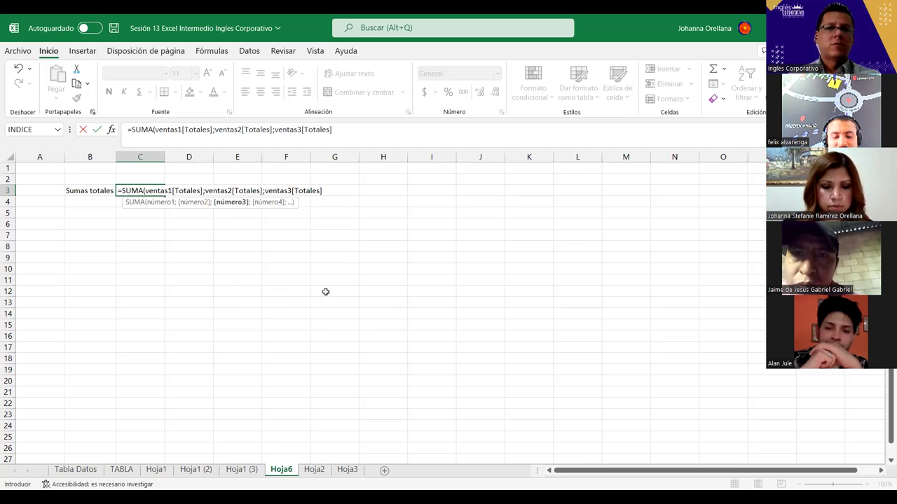
pyautogui.write(')')
# - Commit the C3 total and format it as accounting ($ 1,925,322.00)
pyautogui.press('Return')
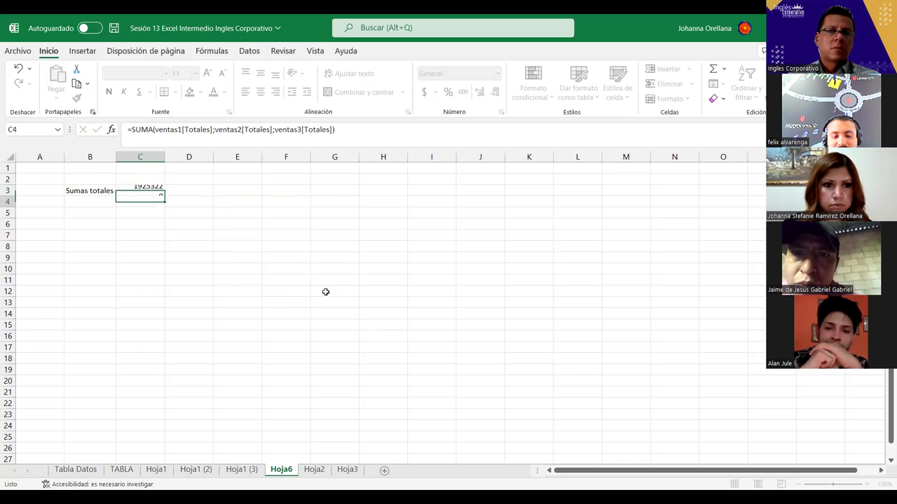
pyautogui.click(145, 191)
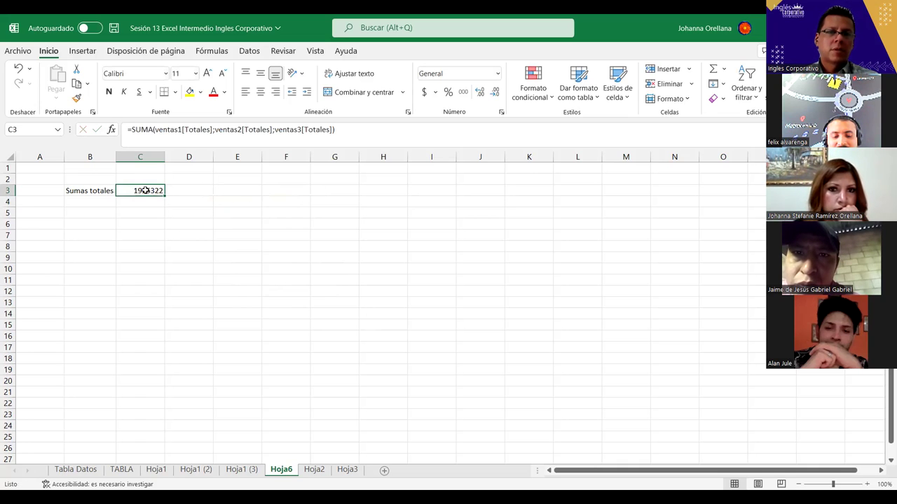
pyautogui.click(425, 92)
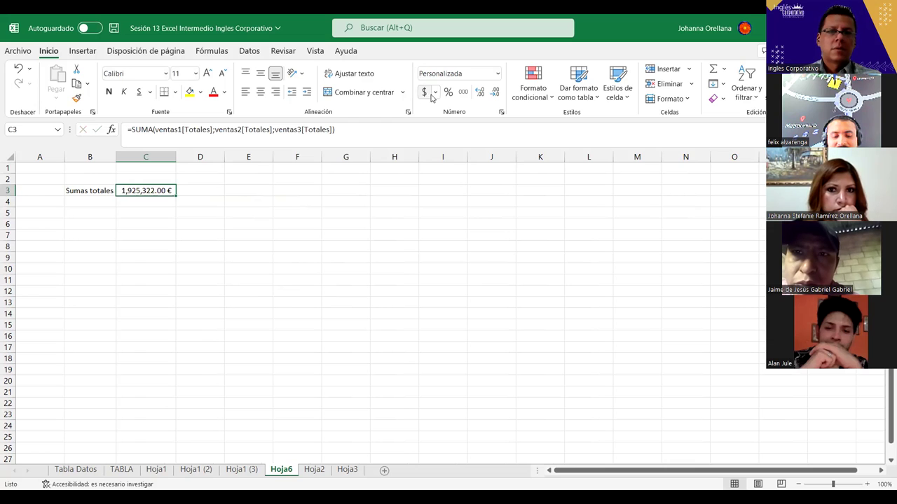
pyautogui.click(497, 73)
pyautogui.click(460, 177)
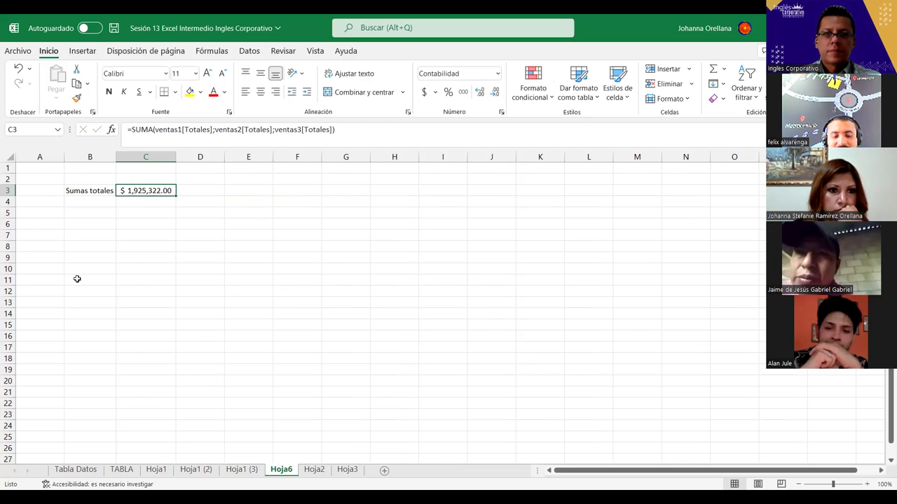
pyautogui.click(121, 236)
# - Fill the Sumas totales label in B3 yellow
pyautogui.click(88, 194)
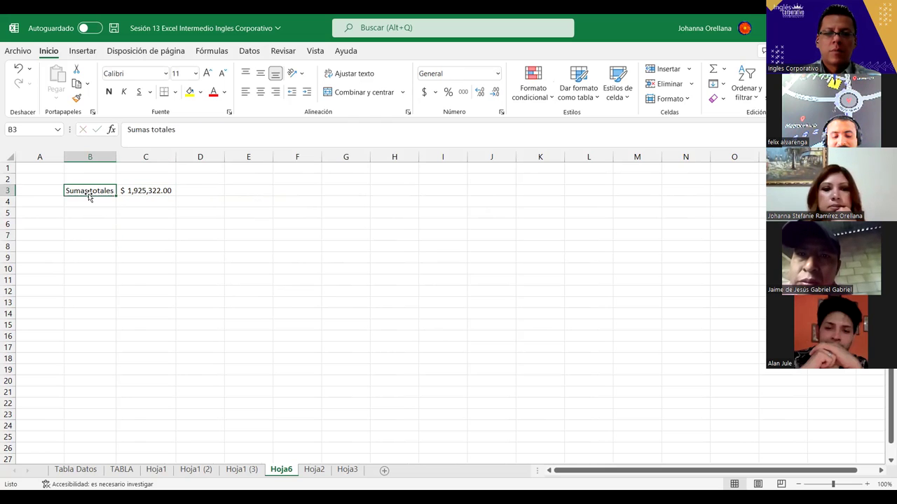
pyautogui.click(190, 93)
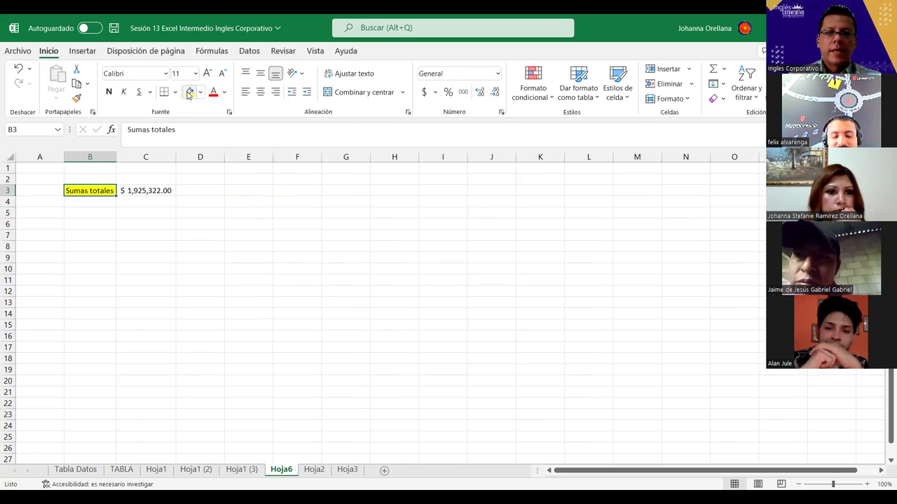
pyautogui.click(144, 219)
pyautogui.click(100, 190)
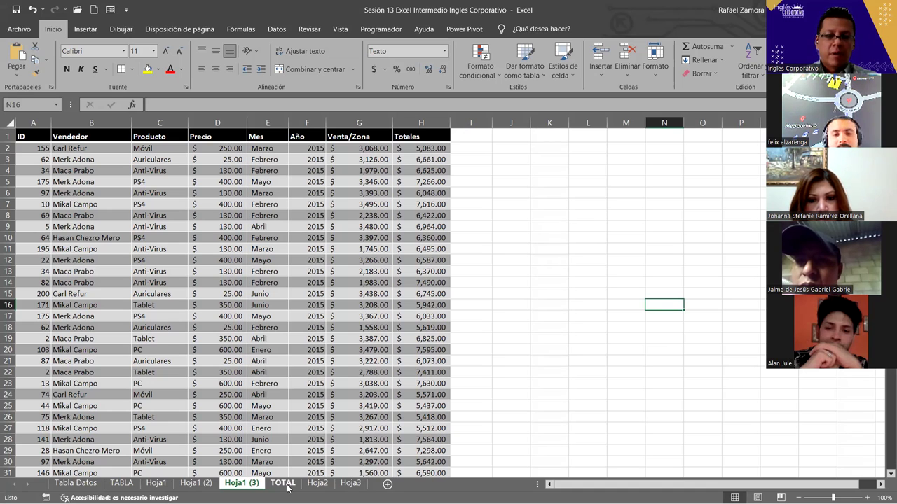
# - On Hoja2's 2016 sales data, select a data cell and show the Dar formato como tabla styles
pyautogui.click(317, 484)
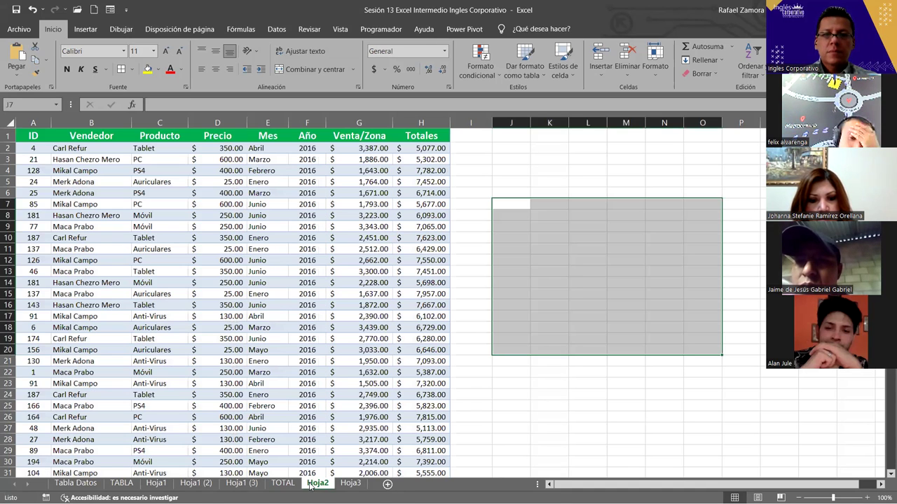
pyautogui.click(573, 336)
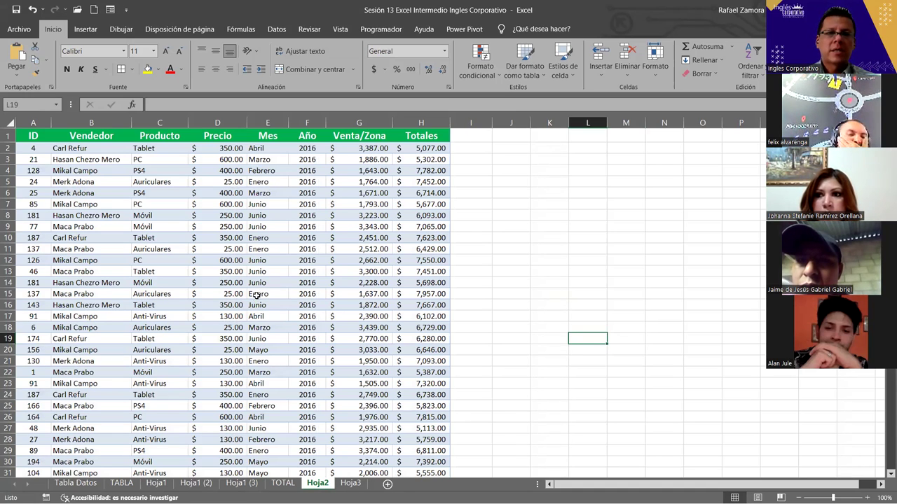
pyautogui.click(260, 212)
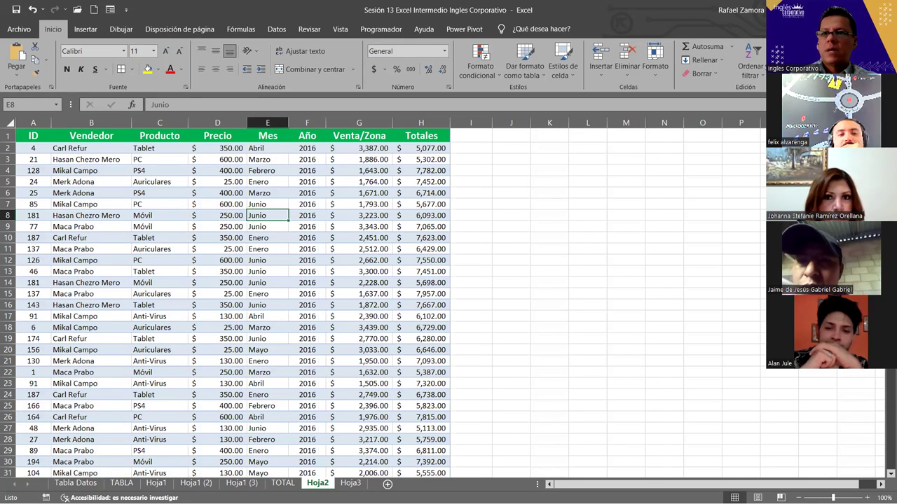
pyautogui.click(410, 193)
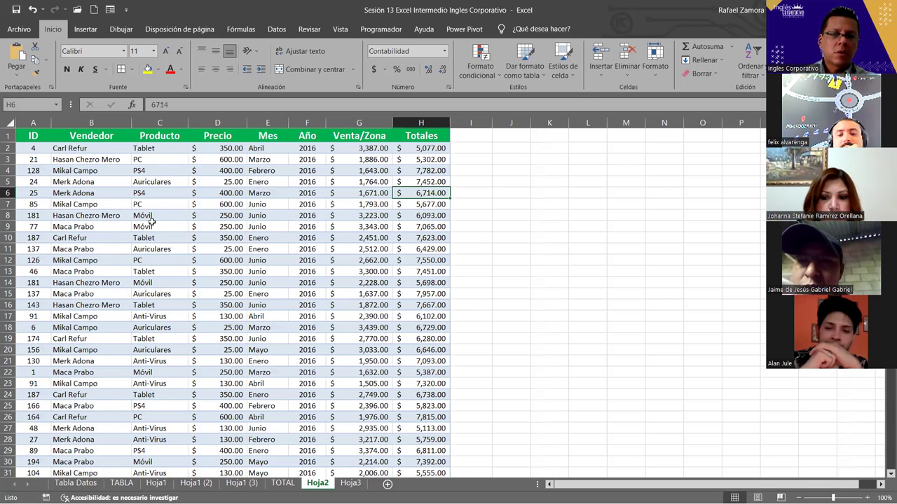
pyautogui.click(286, 215)
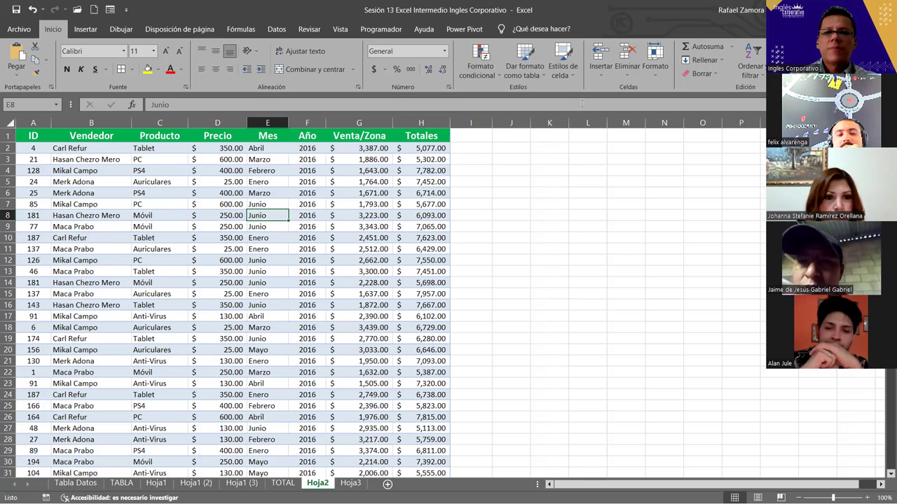
pyautogui.click(524, 77)
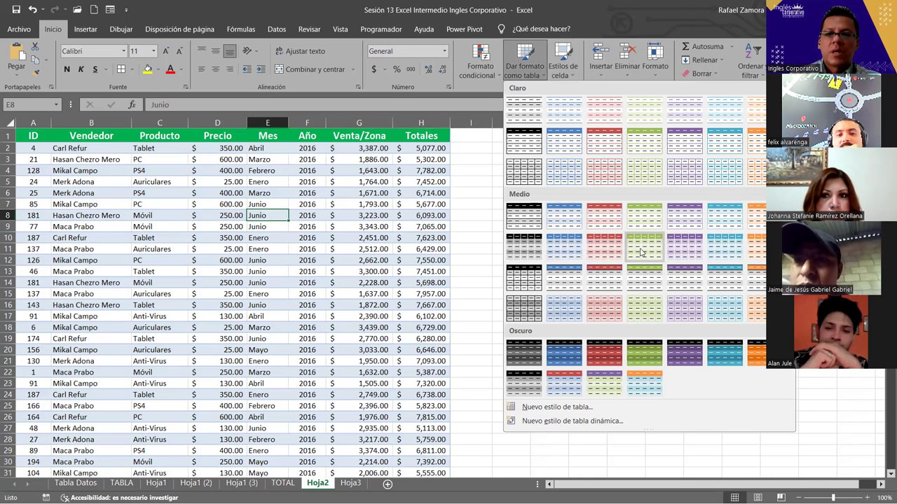
# - Make A1:H99 a green banded table with headers, filter buttons off and column H autofit
pyautogui.rightClick(643, 286)
pyautogui.click(667, 287)
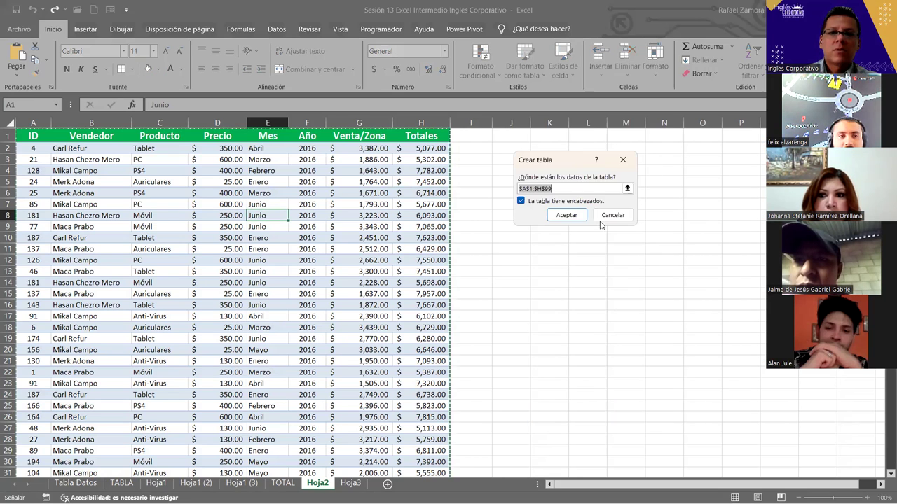
pyautogui.click(582, 215)
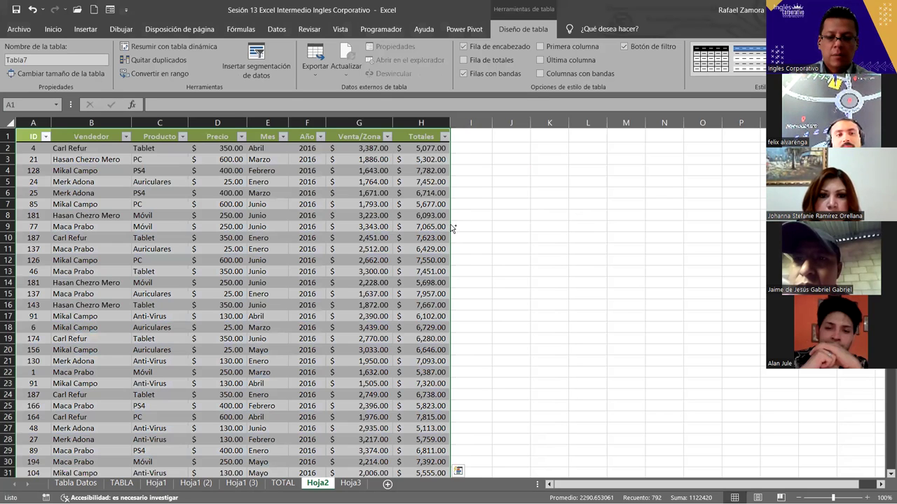
pyautogui.hotkey('ctrl', 'shift', 'l')
pyautogui.click(388, 247)
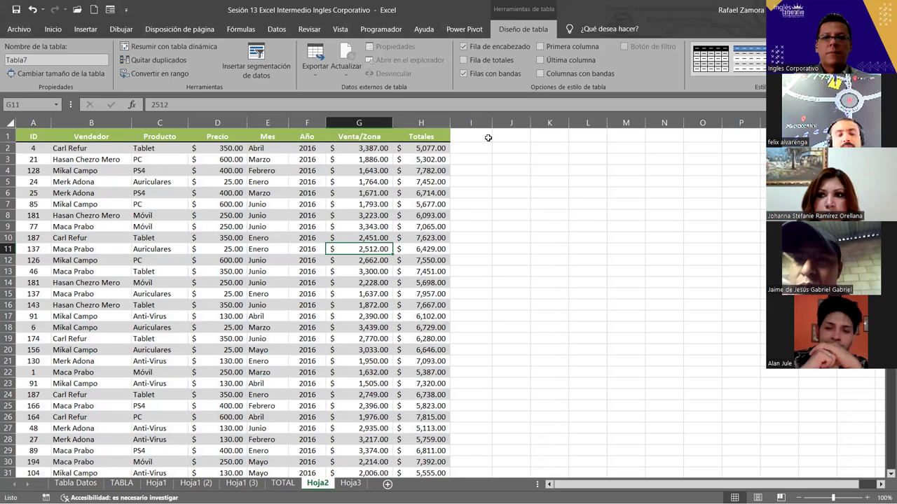
pyautogui.doubleClick(450, 121)
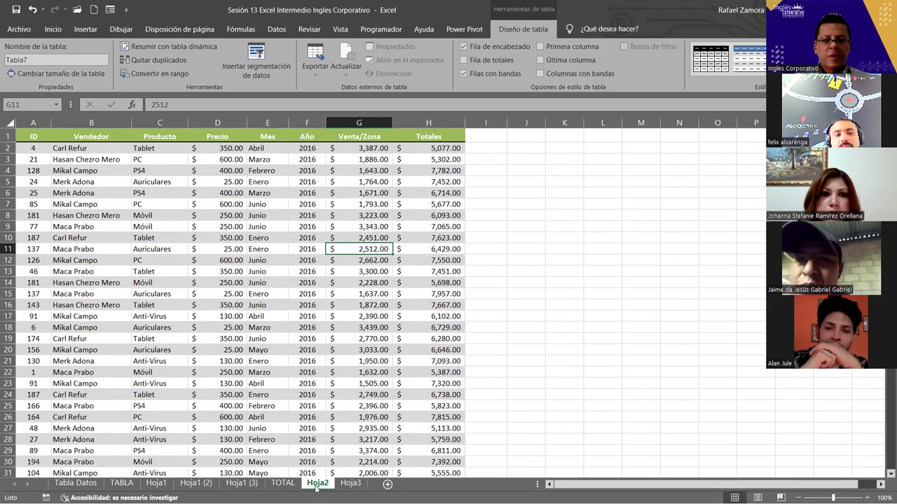
# - Rename the Hoja2 sheet tab to TD1
pyautogui.doubleClick(317, 483)
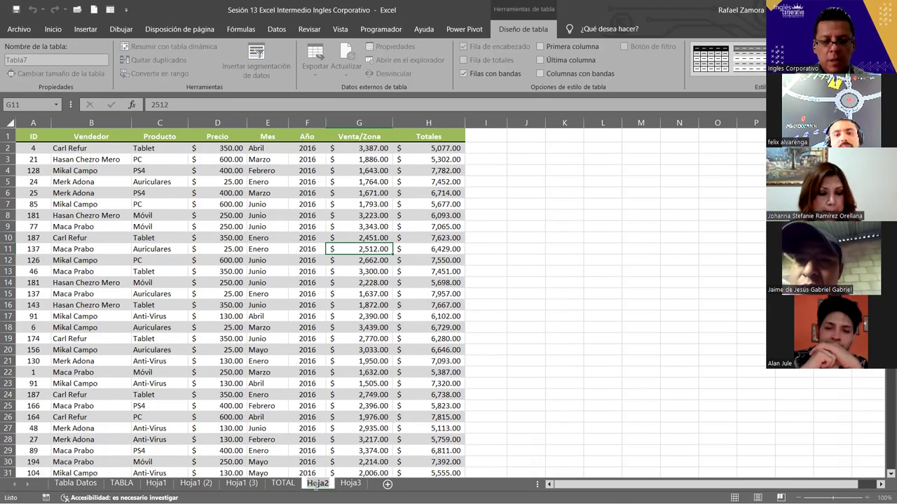
pyautogui.write('TB1')
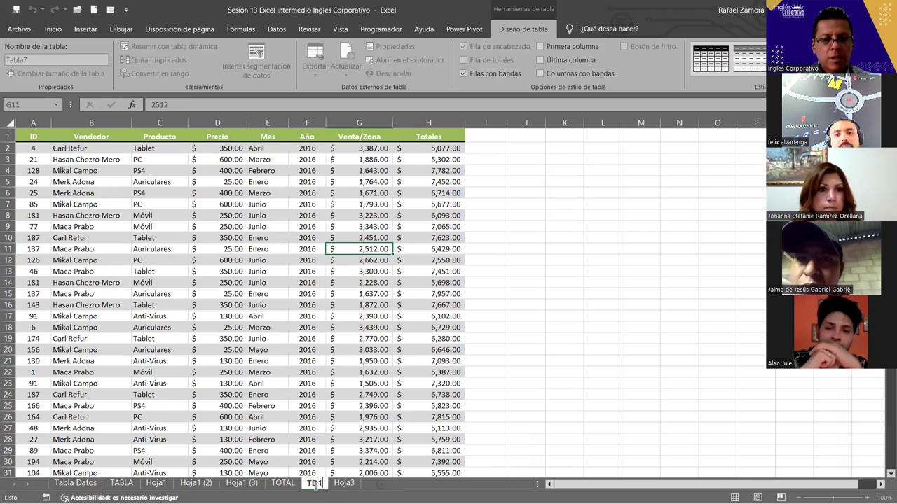
pyautogui.click(384, 438)
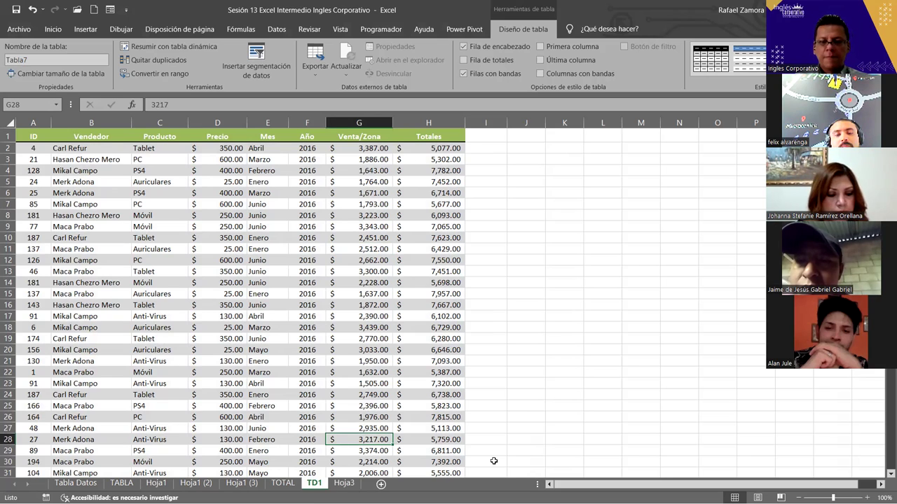
pyautogui.click(251, 315)
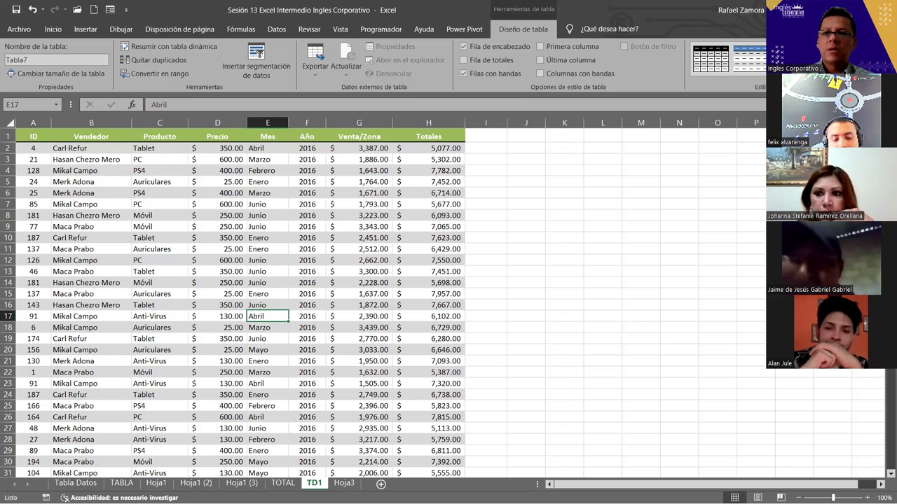
pyautogui.click(884, 72)
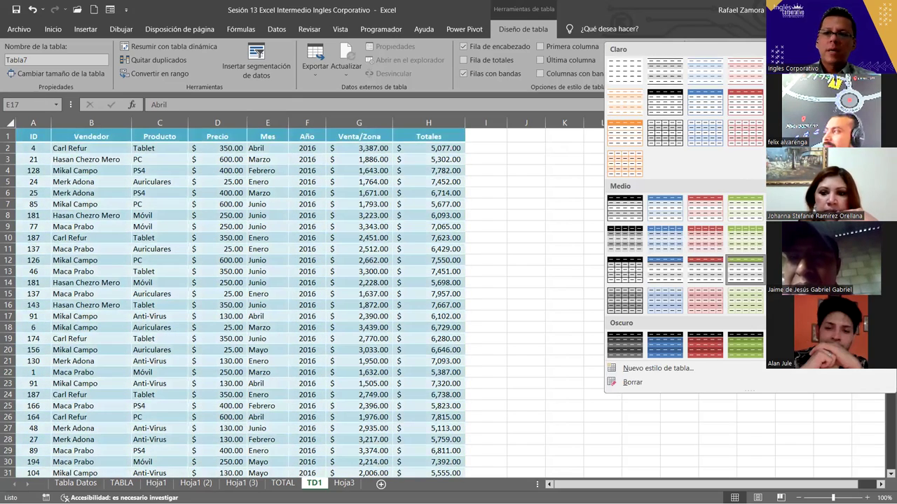
pyautogui.rightClick(745, 238)
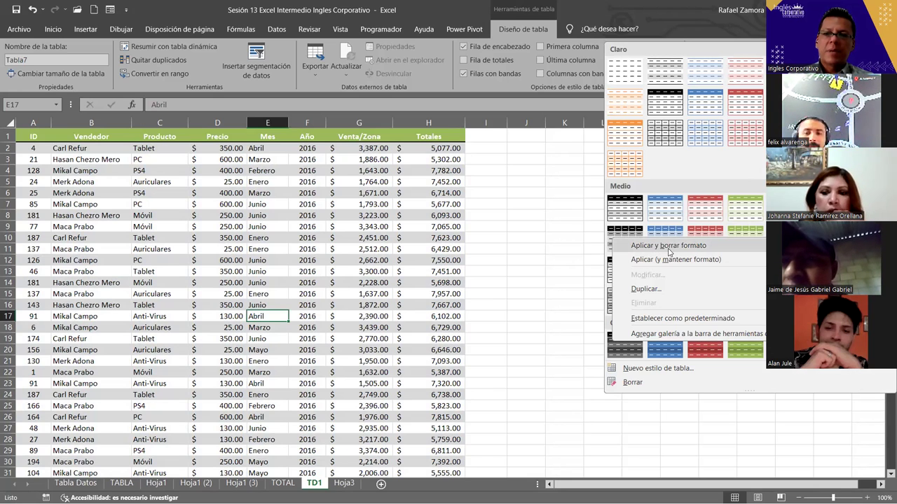
pyautogui.click(552, 356)
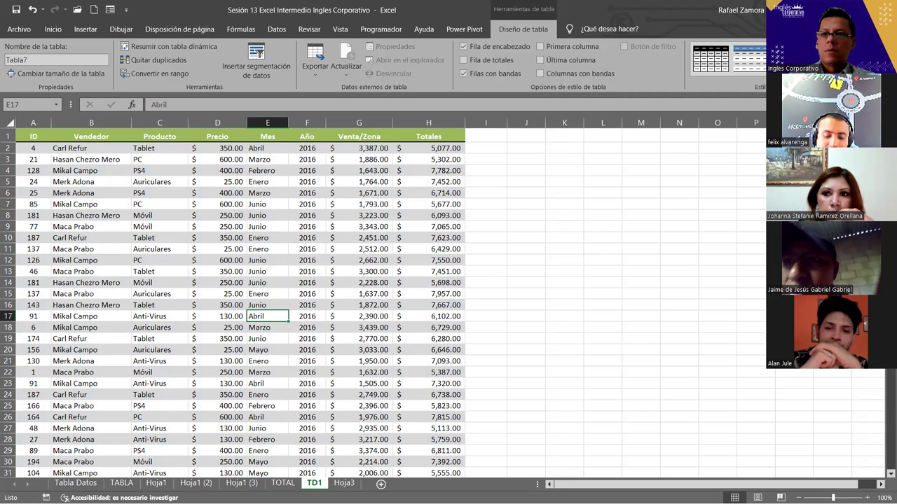
pyautogui.click(345, 281)
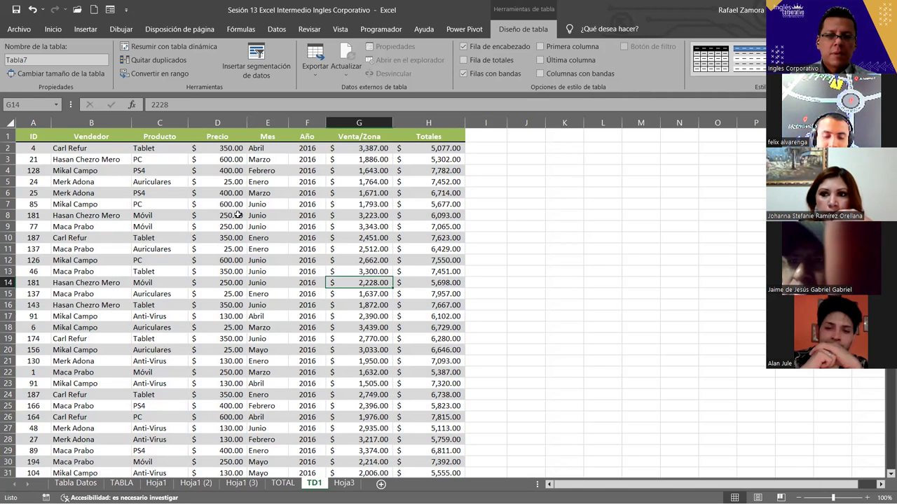
pyautogui.click(154, 283)
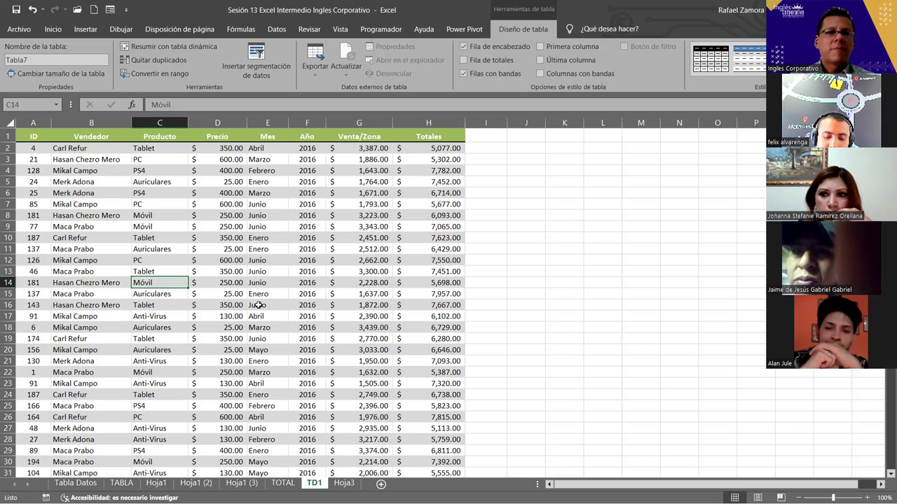
pyautogui.click(94, 29)
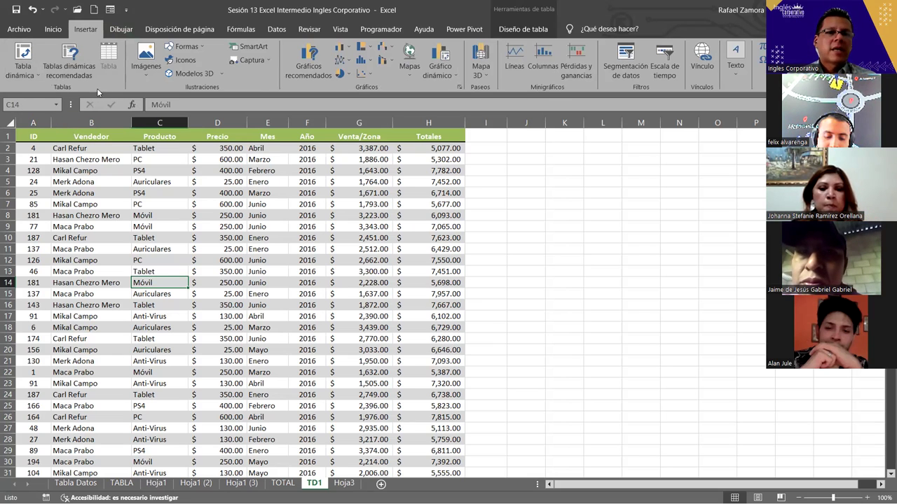
pyautogui.click(85, 60)
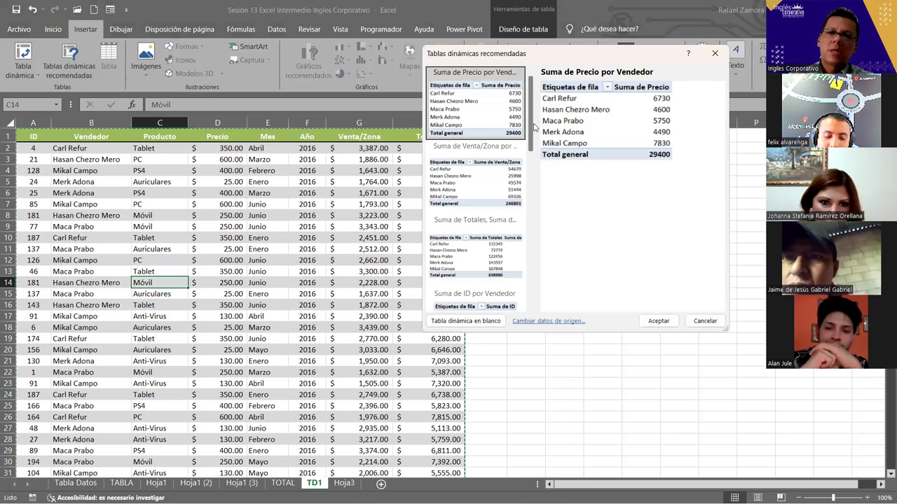
pyautogui.moveTo(535, 126)
pyautogui.mouseDown()
pyautogui.moveTo(545, 208)
pyautogui.moveTo(538, 260)
pyautogui.mouseUp()
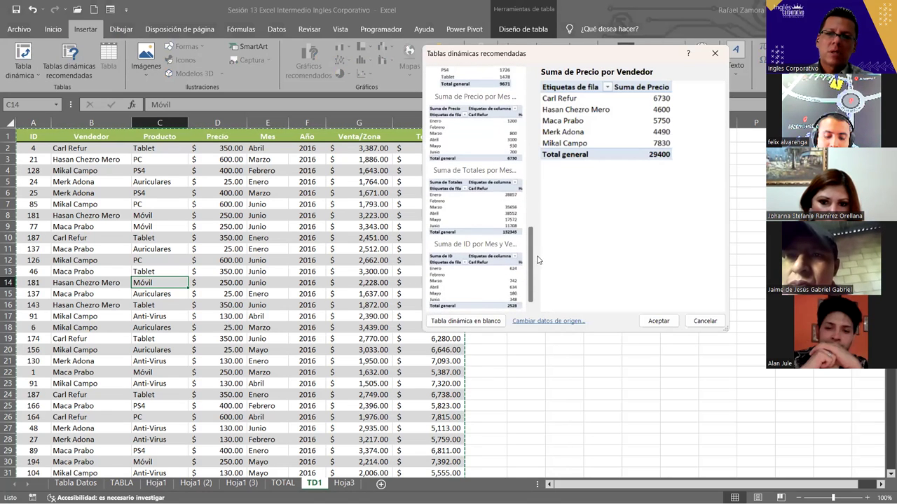
pyautogui.scroll(10, 526, 114)
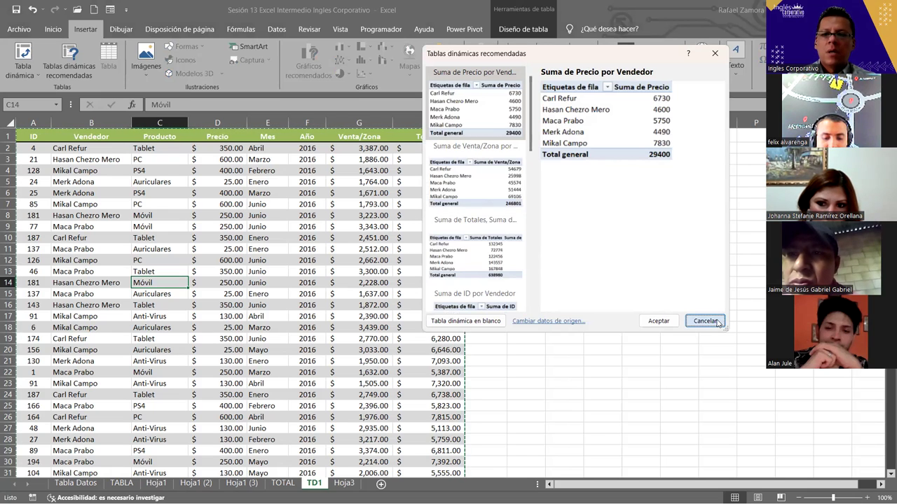
pyautogui.click(705, 321)
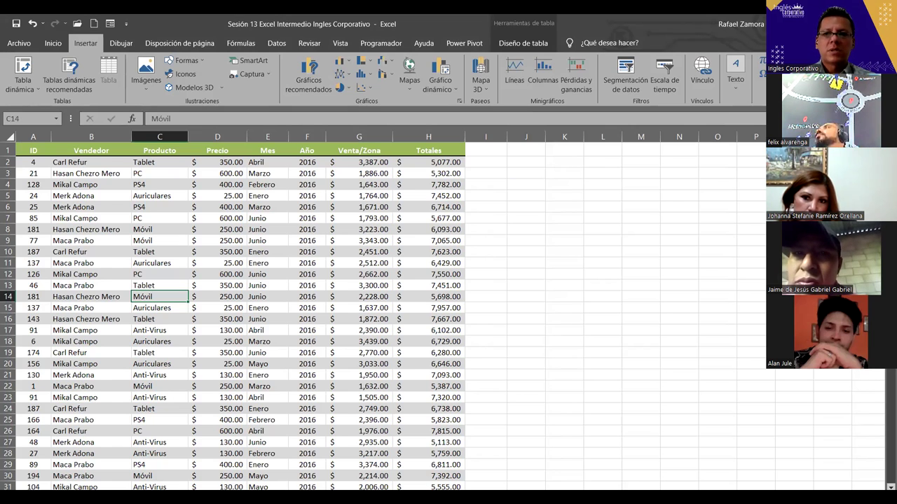
# - Set up a PivotTable from Tabla7 with a new worksheet as its destination
pyautogui.click(384, 305)
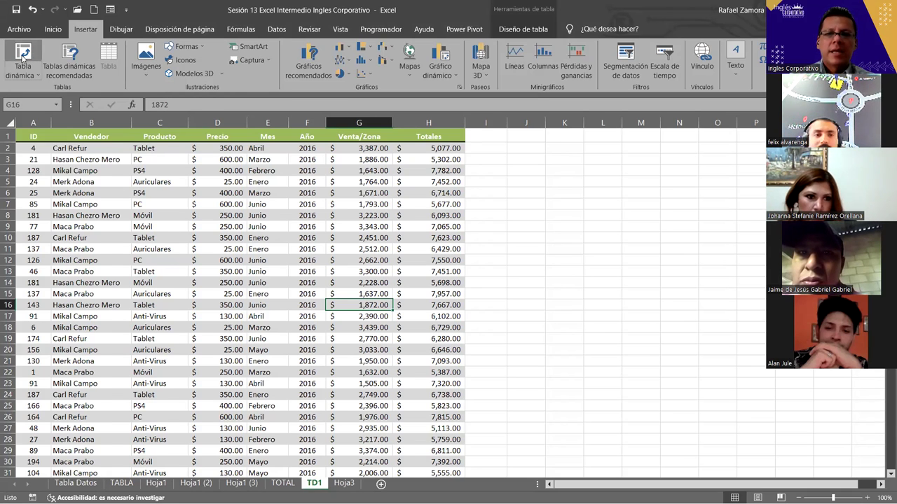
pyautogui.click(22, 56)
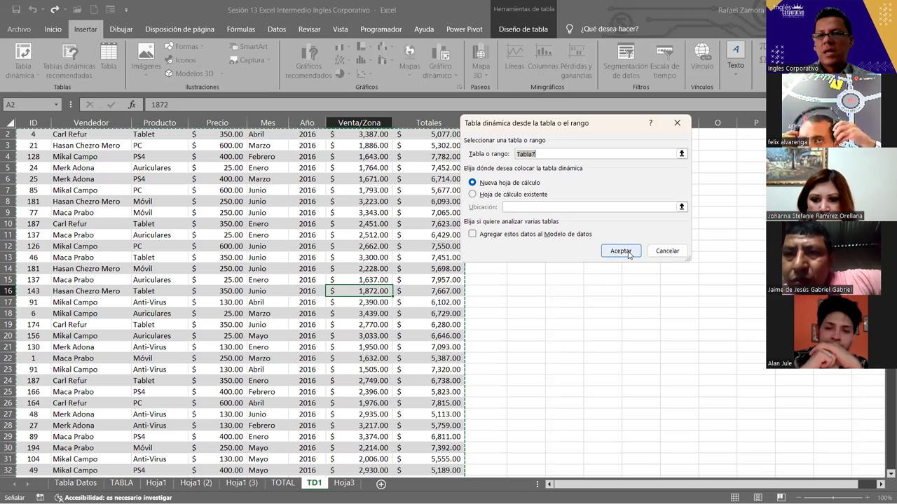
pyautogui.click(628, 255)
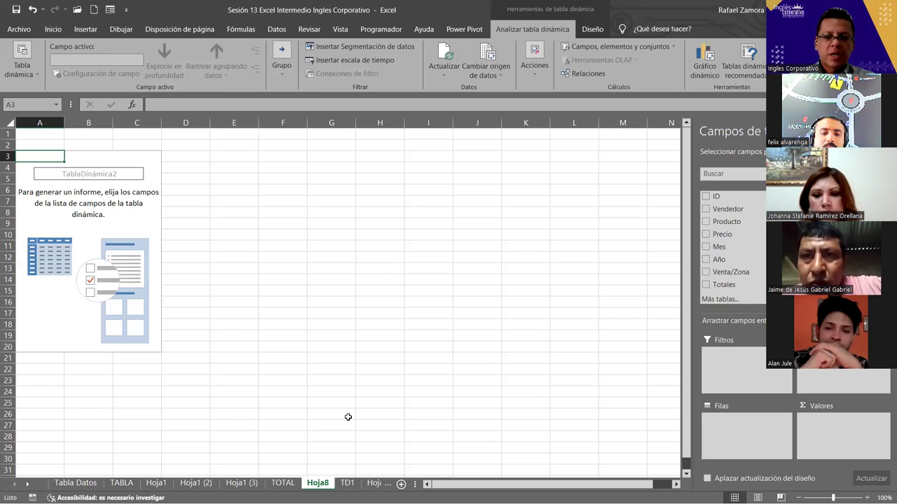
# - Rename the new sheet holding the empty PivotTable to TD001
pyautogui.hotkey('alt', 'h')
pyautogui.press('o')
pyautogui.press('r')
pyautogui.press('Return')
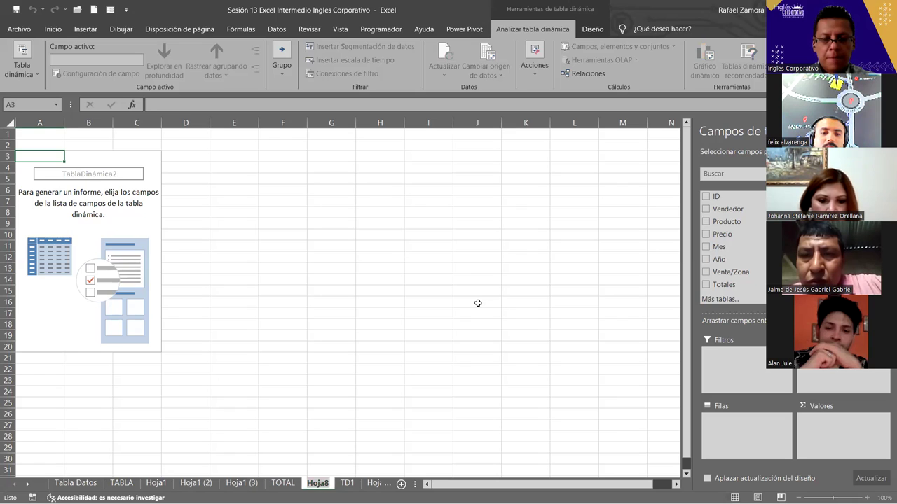
pyautogui.write('TD001')
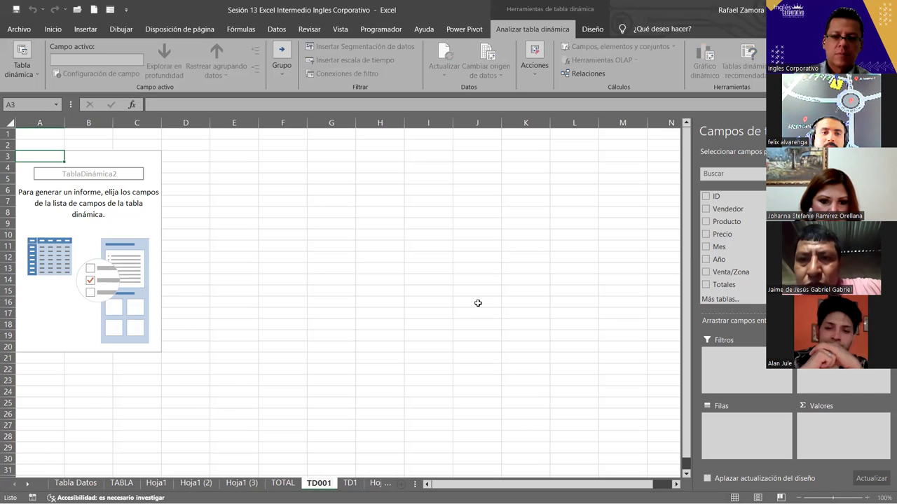
pyautogui.click(455, 271)
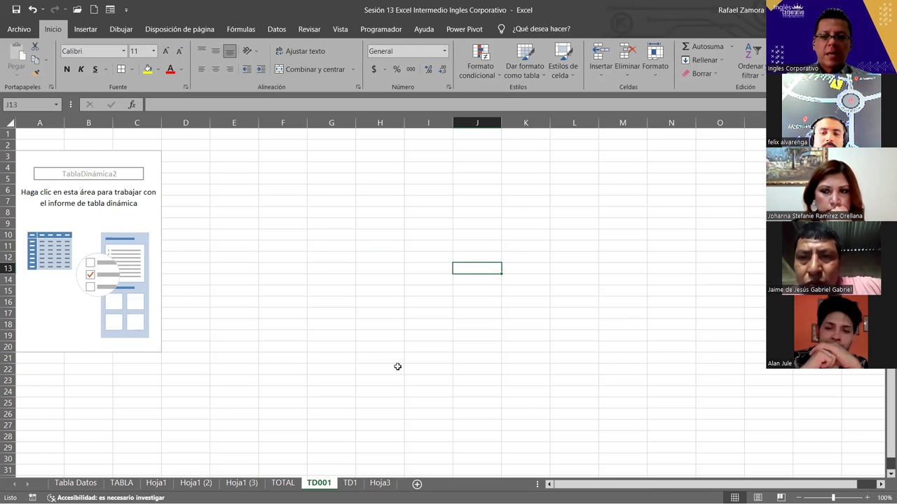
# - Look over the TD1 sales data, then return to TD001 and select the PivotTable to show its field list
pyautogui.click(357, 483)
pyautogui.scroll(2, 354, 232)
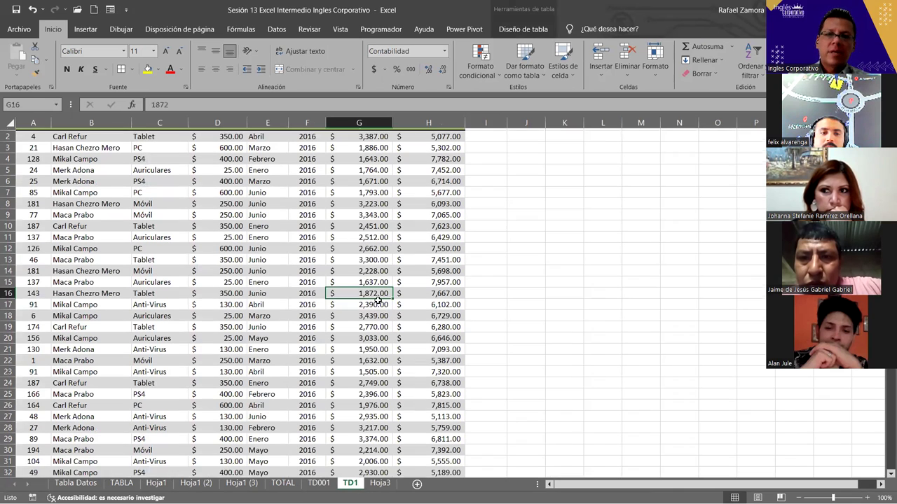
pyautogui.scroll(5, 354, 231)
pyautogui.click(354, 230)
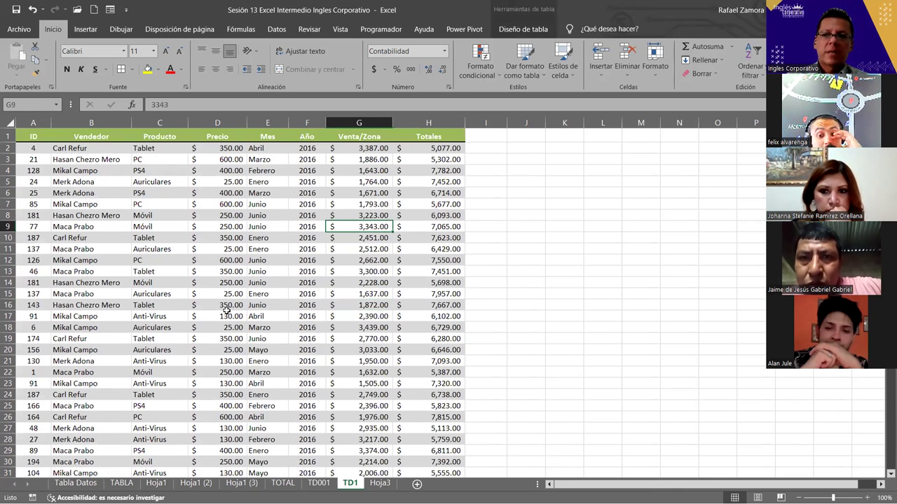
pyautogui.click(318, 483)
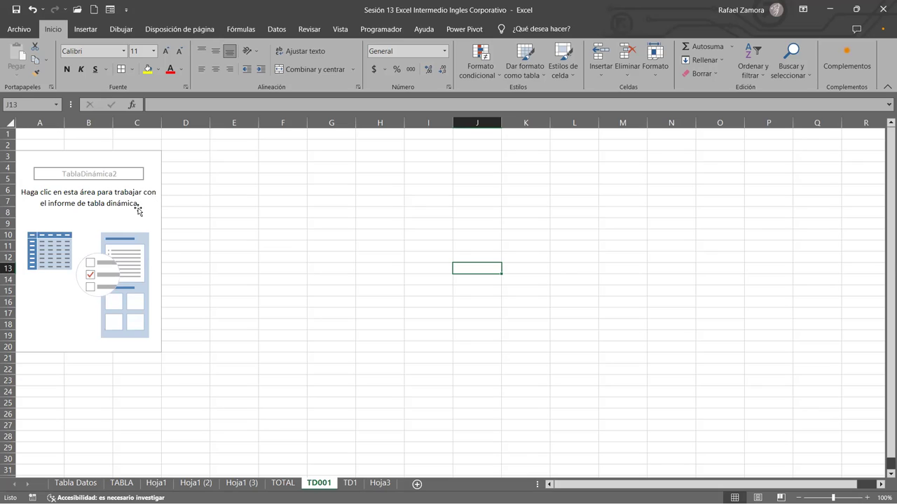
pyautogui.click(138, 210)
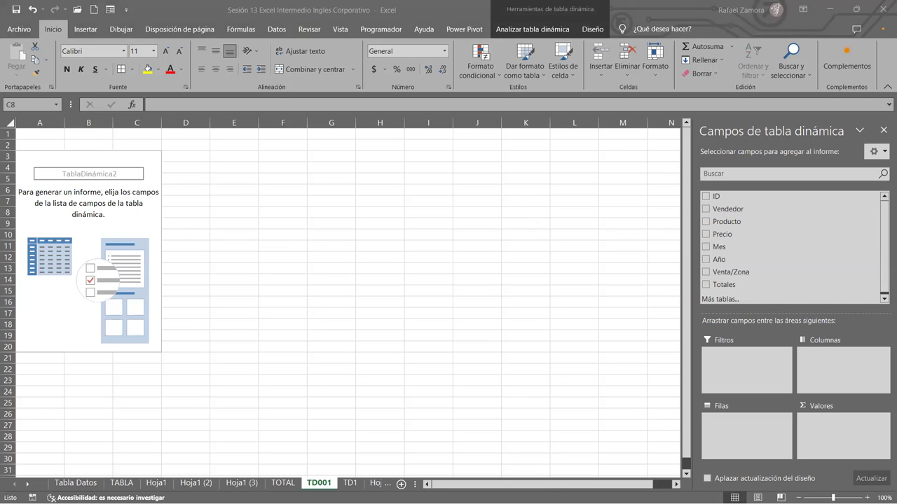
# - Flip between TD1 and TD001 with Ctrl+PgDn/PgUp, ending on TD1 at a Totales value
pyautogui.hotkey('ctrl', 'pagedown')
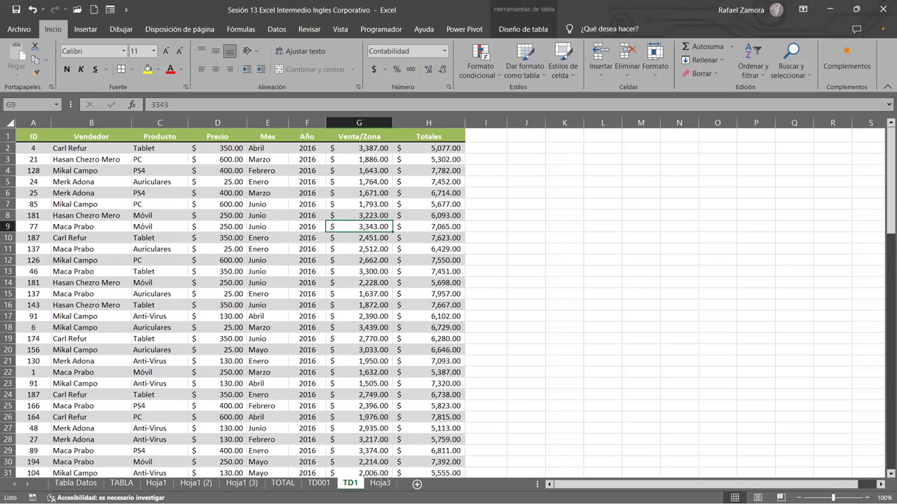
pyautogui.press('Left')
pyautogui.press('Down')
pyautogui.press('Down')
pyautogui.press('Down')
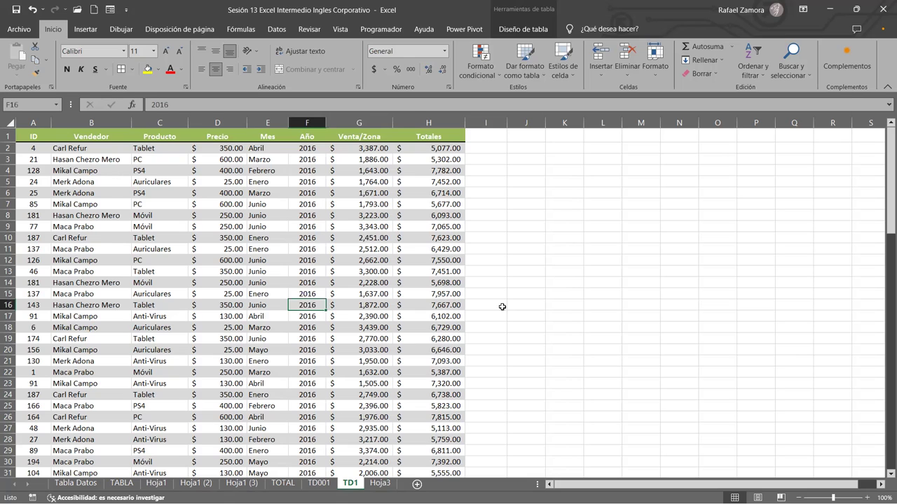
pyautogui.hotkey('ctrl', 'pageup')
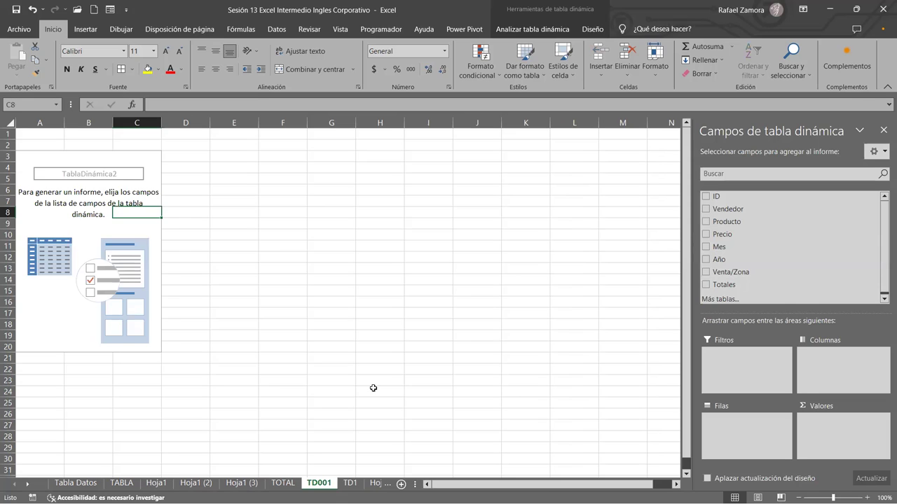
pyautogui.hotkey('ctrl', 'pagedown')
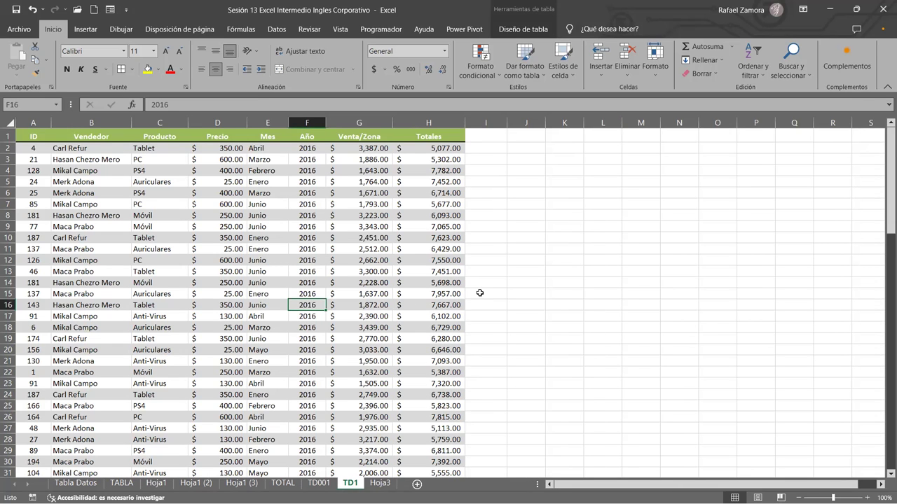
pyautogui.click(452, 160)
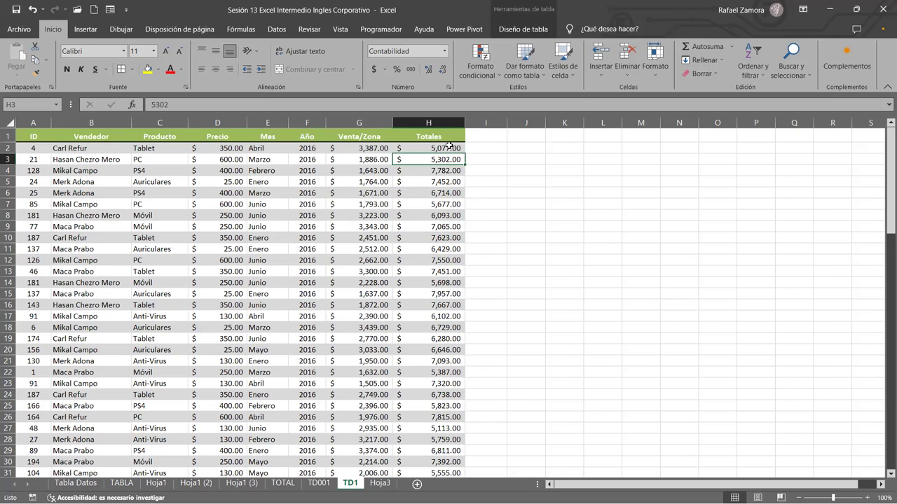
pyautogui.click(448, 146)
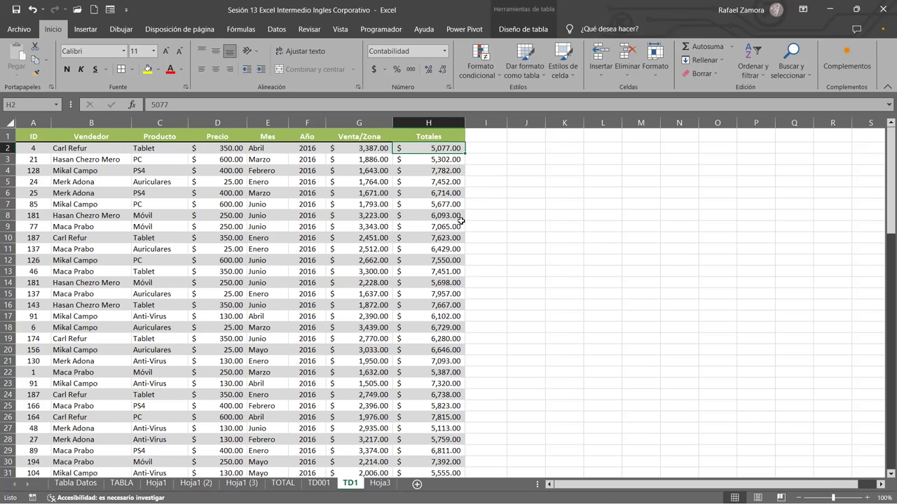
pyautogui.hotkey('ctrl', 'shift', 'Down')
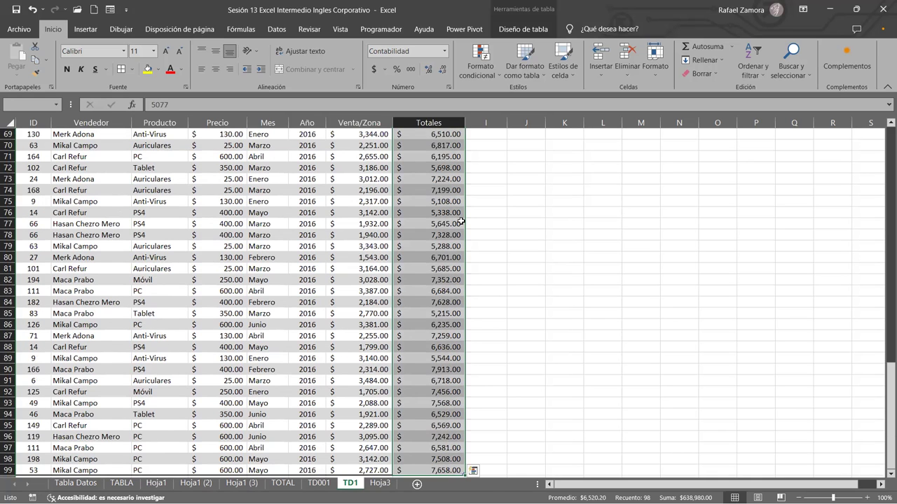
pyautogui.scroll(-2, 522, 238)
pyautogui.scroll(-3, 560, 252)
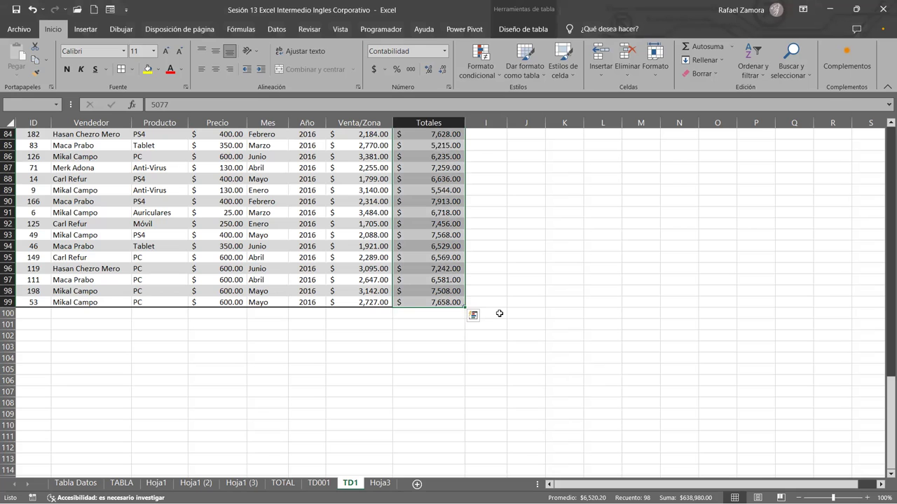
pyautogui.scroll(11, 454, 275)
pyautogui.scroll(11, 454, 276)
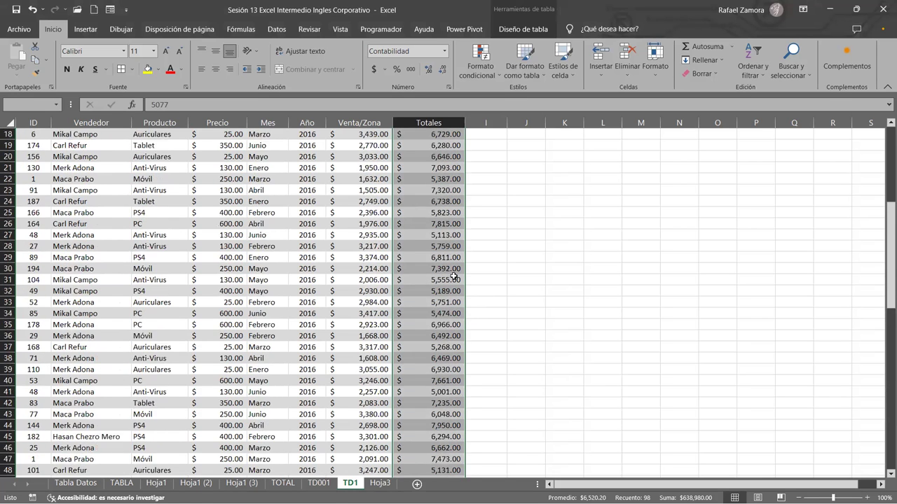
pyautogui.scroll(6, 455, 276)
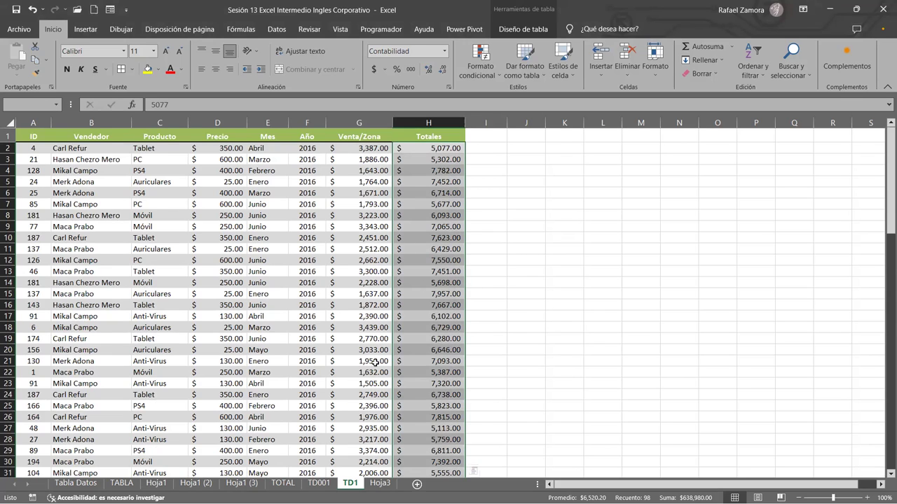
pyautogui.click(469, 325)
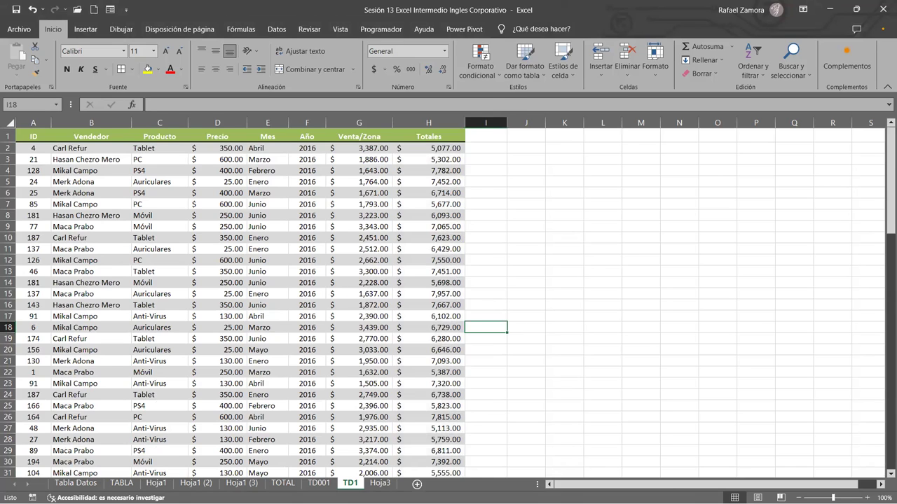
# - On TD001, put Producto in the PivotTable's Filas area, listing Anti-Virus through Tablet
pyautogui.hotkey('ctrl', 'pageup')
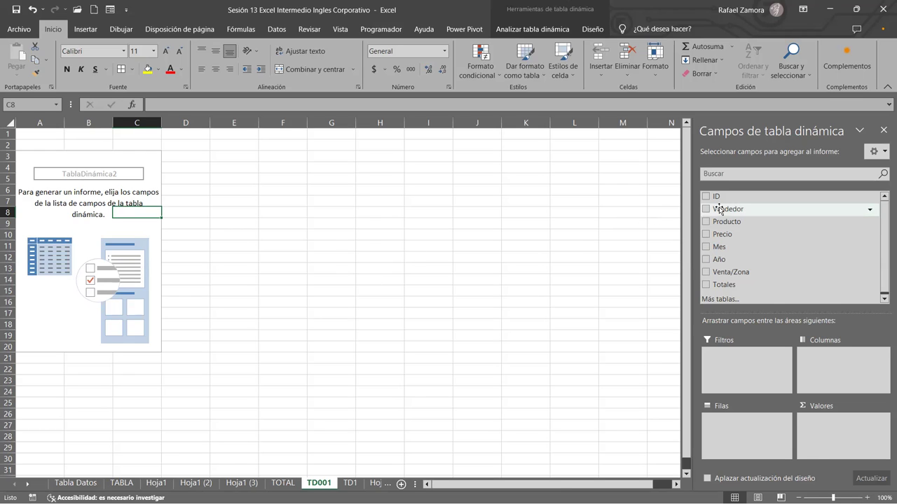
pyautogui.moveTo(747, 221)
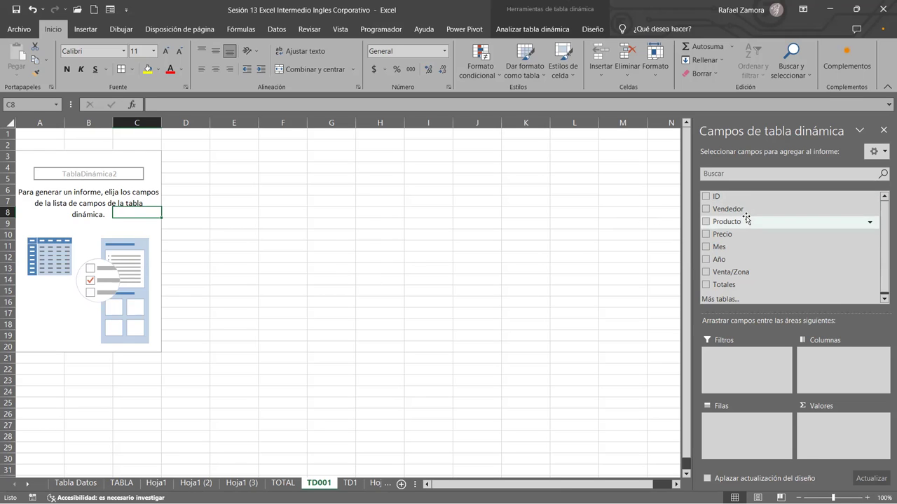
pyautogui.moveTo(747, 220)
pyautogui.mouseDown()
pyautogui.moveTo(757, 396)
pyautogui.moveTo(746, 439)
pyautogui.mouseUp()
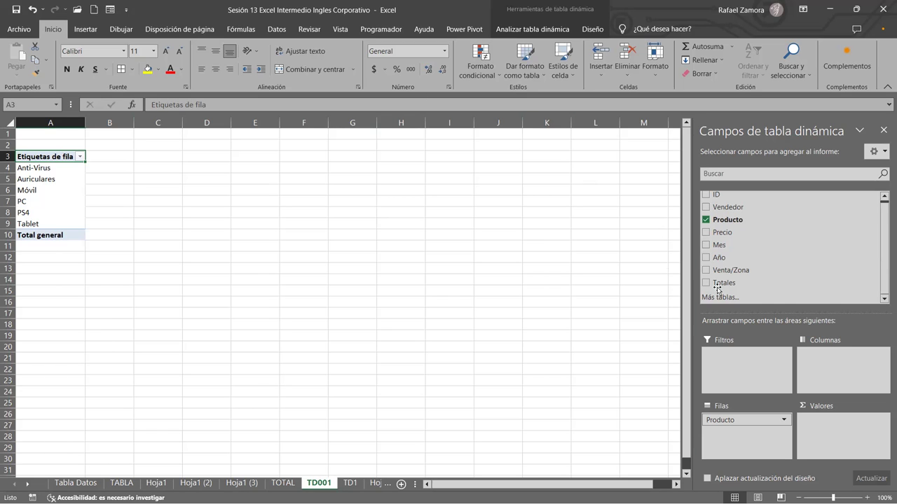
pyautogui.moveTo(725, 283)
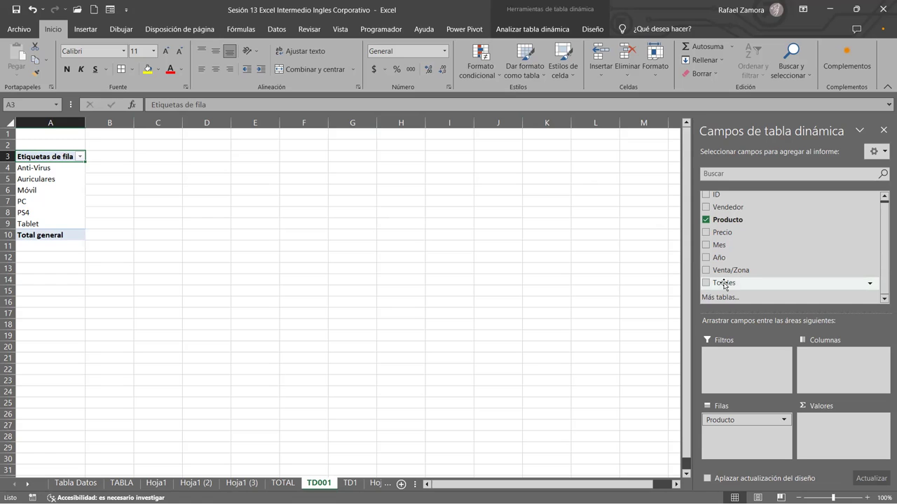
# - Add Totales to Valores so each product shows its Suma de Totales, totaling 638980
pyautogui.moveTo(725, 284); pyautogui.dragTo(848, 452)
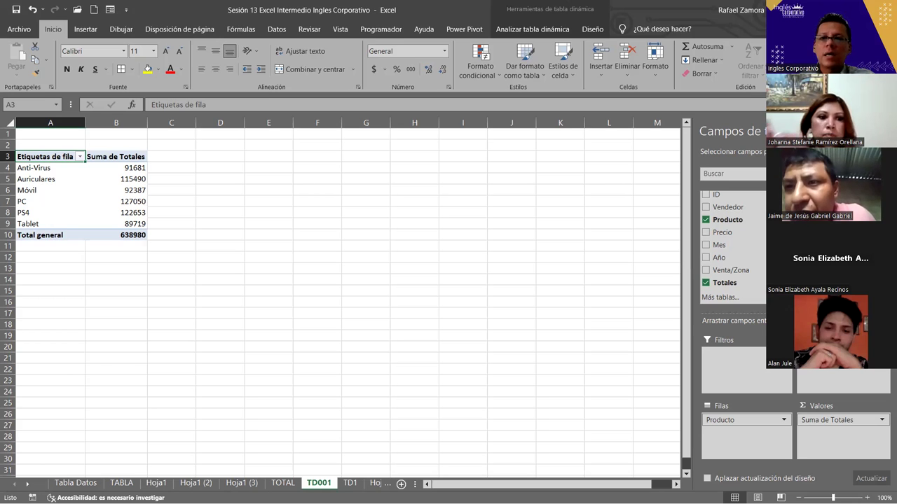
pyautogui.moveTo(756, 421); pyautogui.dragTo(815, 372)
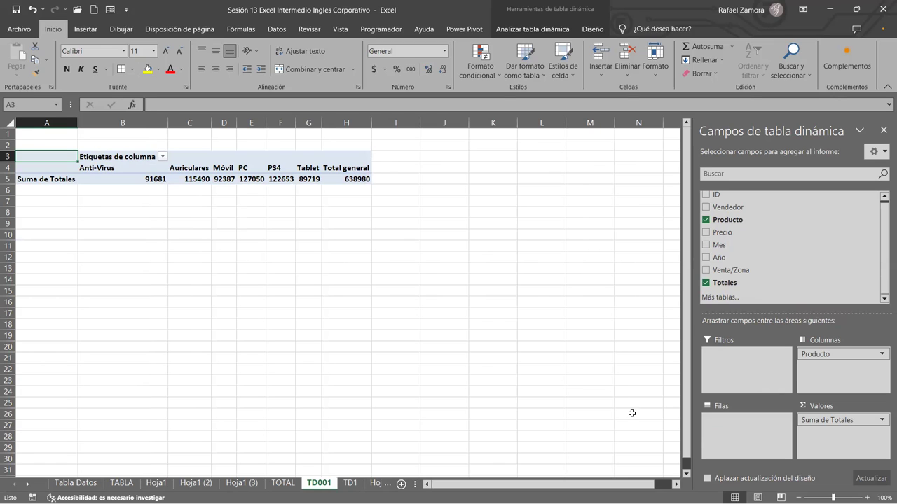
pyautogui.moveTo(827, 354); pyautogui.dragTo(739, 437)
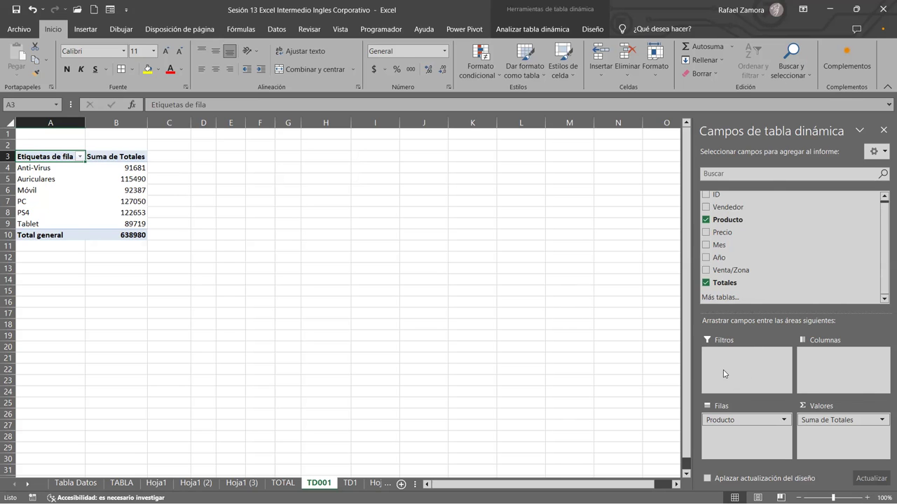
# - Check the Etiquetas de fila sort options, then go to the TD1 data sheet
pyautogui.click(80, 157)
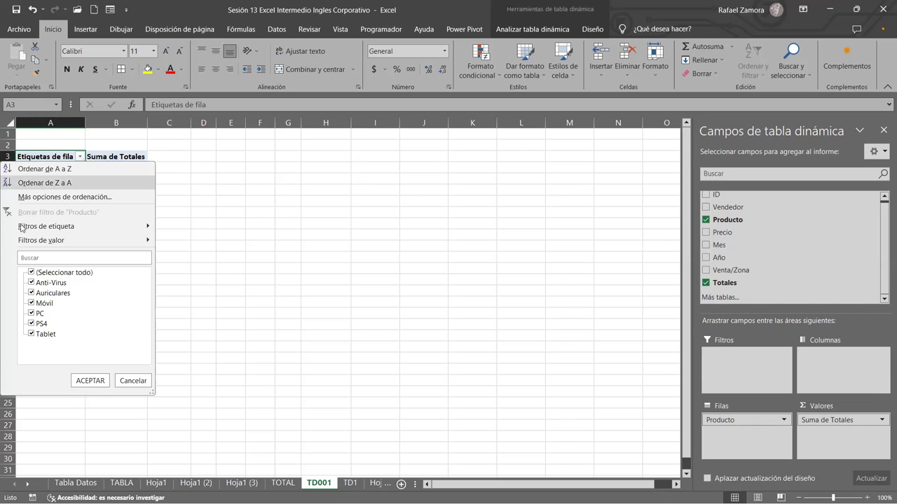
pyautogui.click(292, 256)
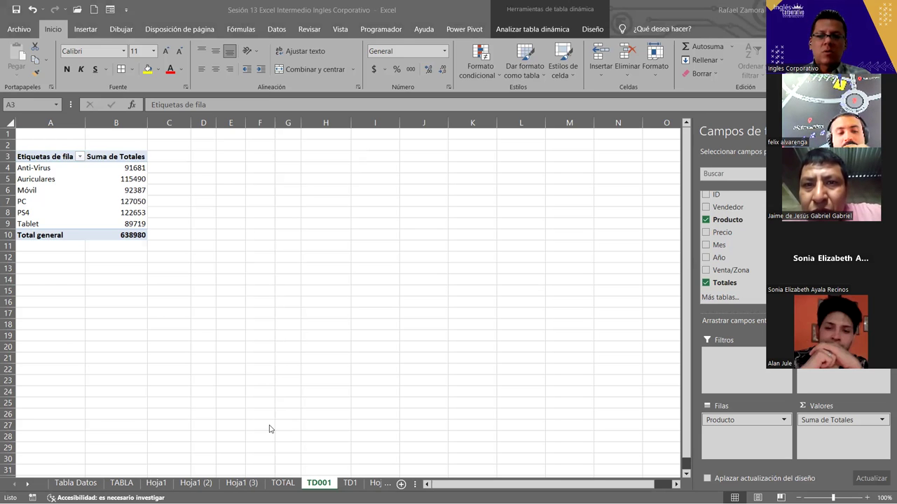
pyautogui.click(350, 483)
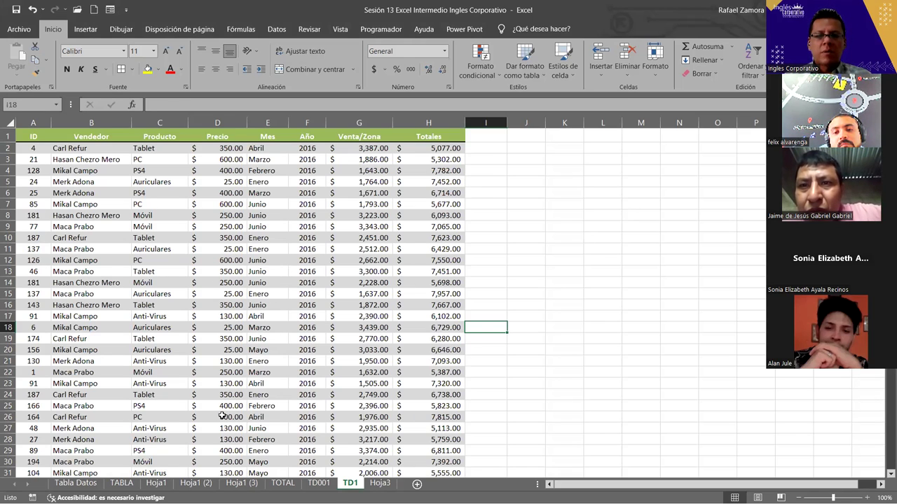
# - Move between TD001 and TD1, selecting a cell in the TD1 data table
pyautogui.click(319, 483)
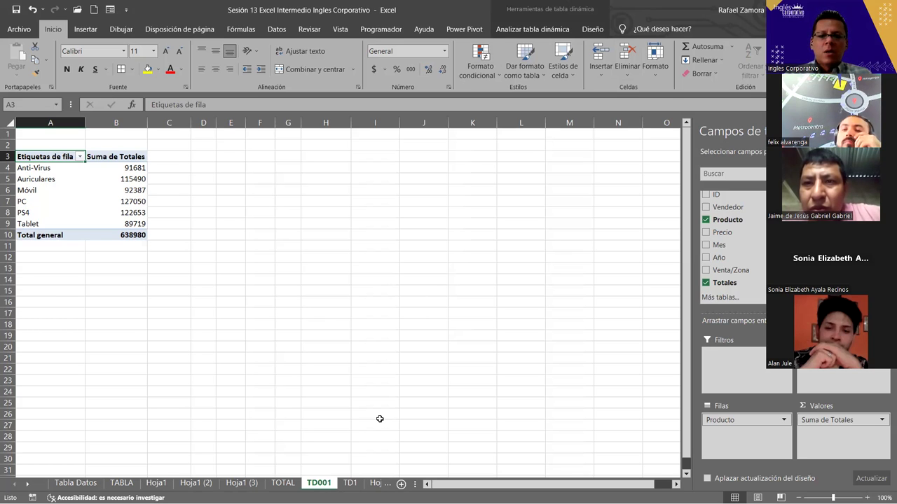
pyautogui.hotkey('ctrl', 'pagedown')
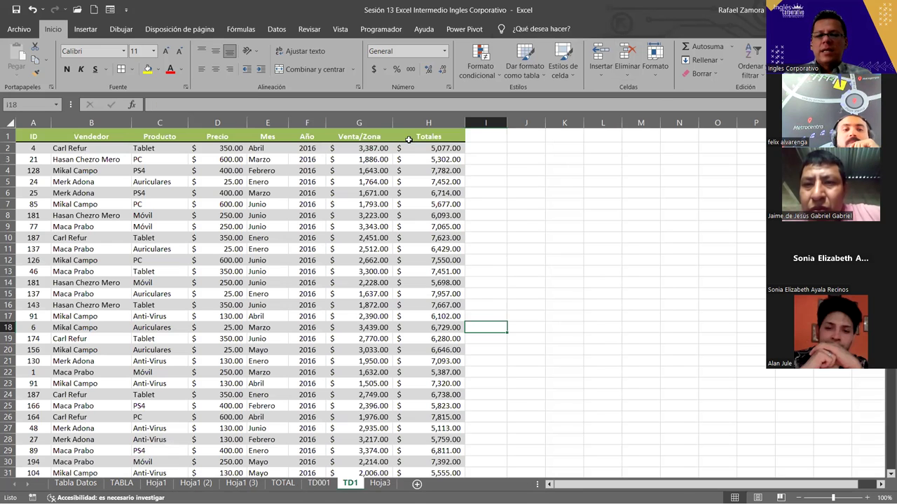
pyautogui.click(315, 192)
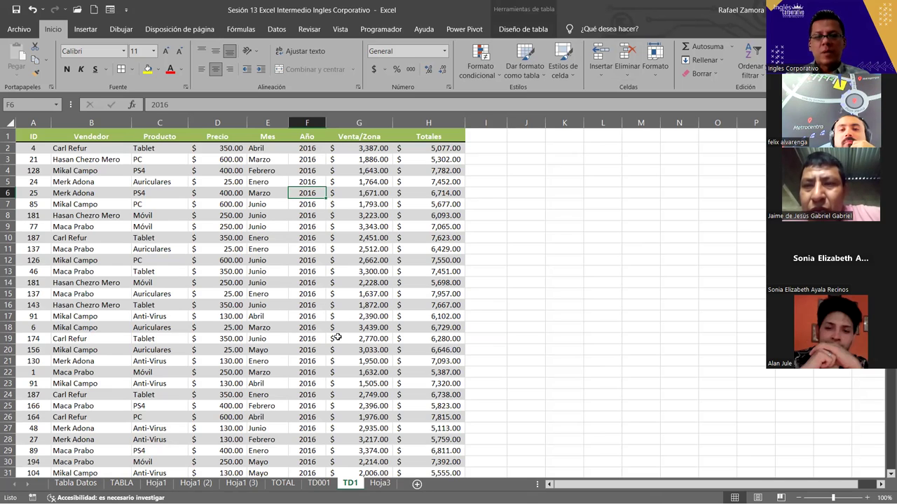
pyautogui.click(319, 483)
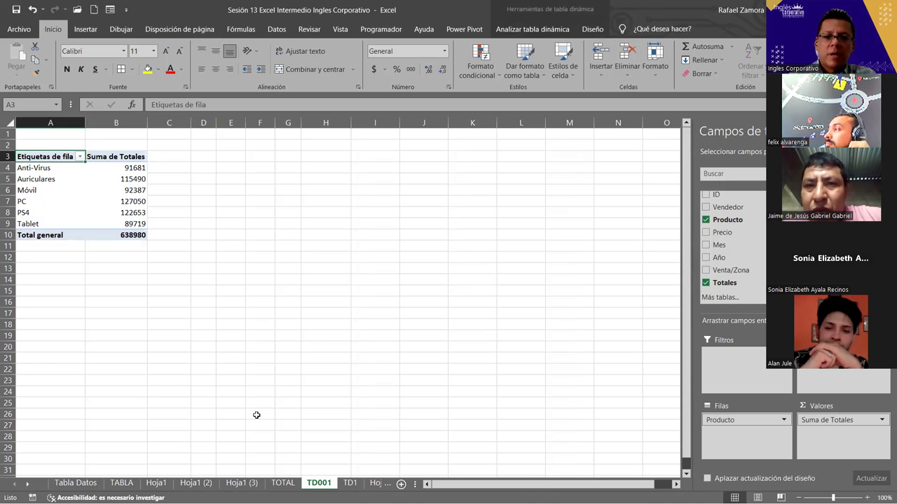
pyautogui.hotkey('ctrl', 'pagedown')
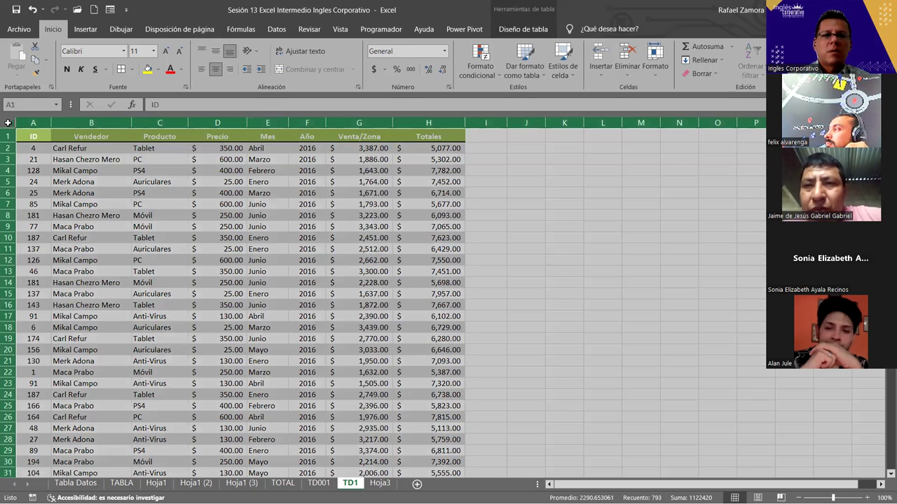
# - Select all of TD1, wipe it with Borrar todo, and return to TD001
pyautogui.click(9, 123)
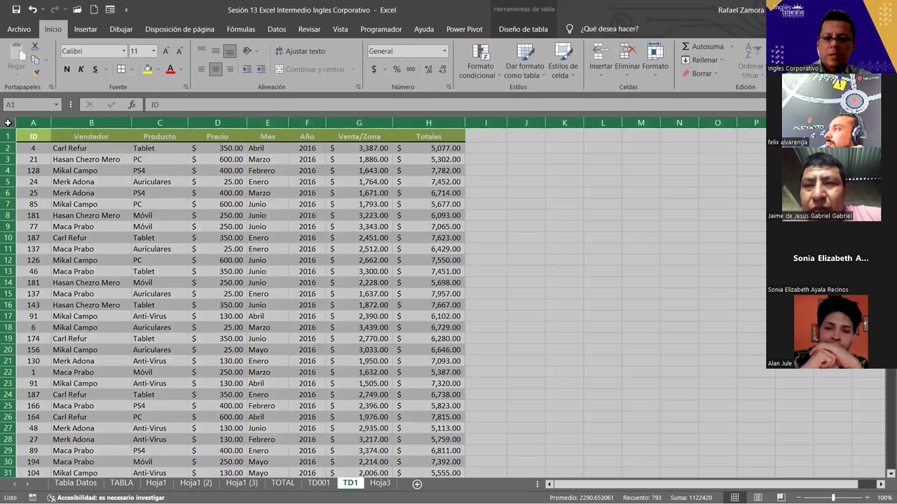
pyautogui.click(704, 72)
pyautogui.click(722, 88)
pyautogui.click(477, 218)
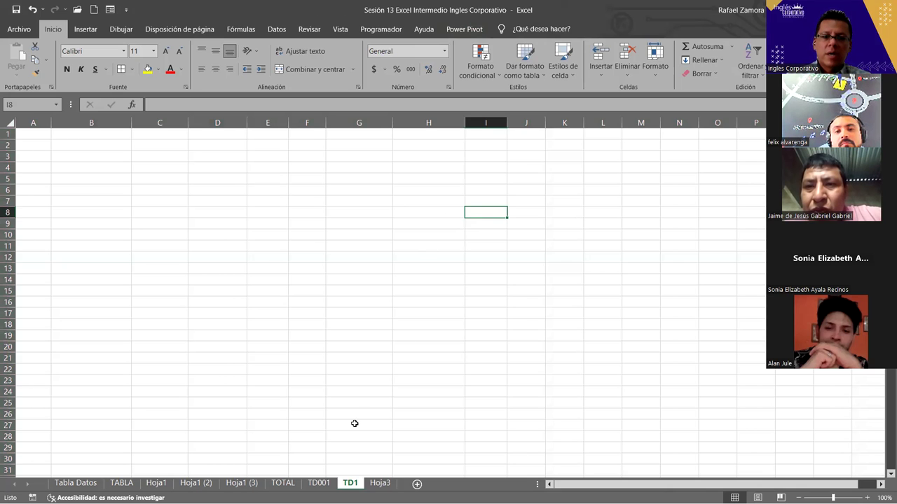
pyautogui.hotkey('ctrl', 'pageup')
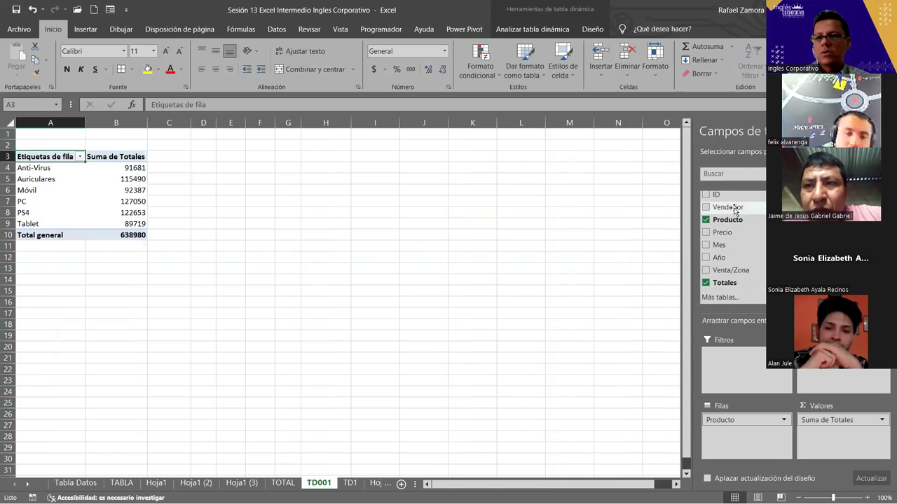
# - Add Vendedor to Columnas so each product's Totales splits across five sellers
pyautogui.moveTo(728, 207); pyautogui.dragTo(834, 375)
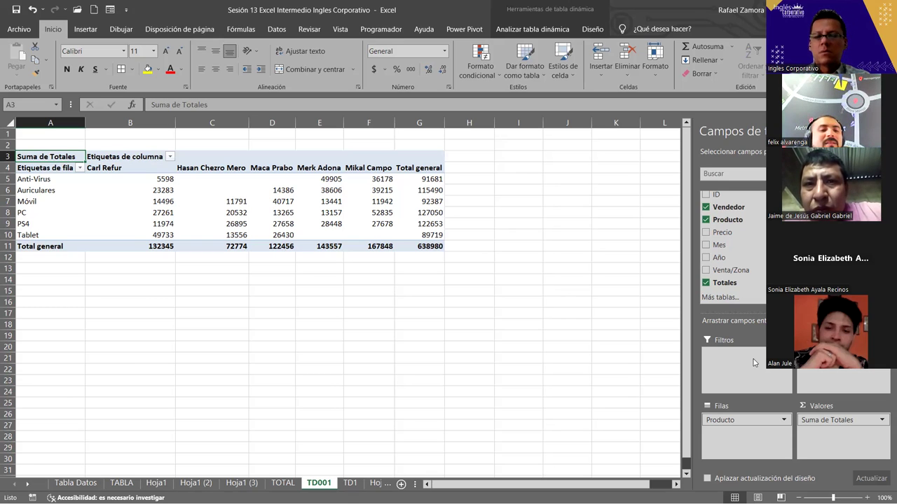
pyautogui.click(80, 168)
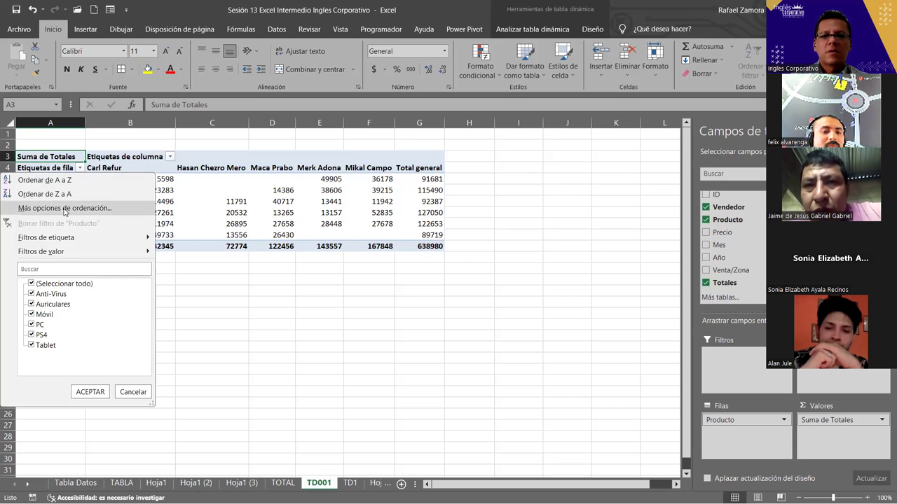
pyautogui.click(64, 209)
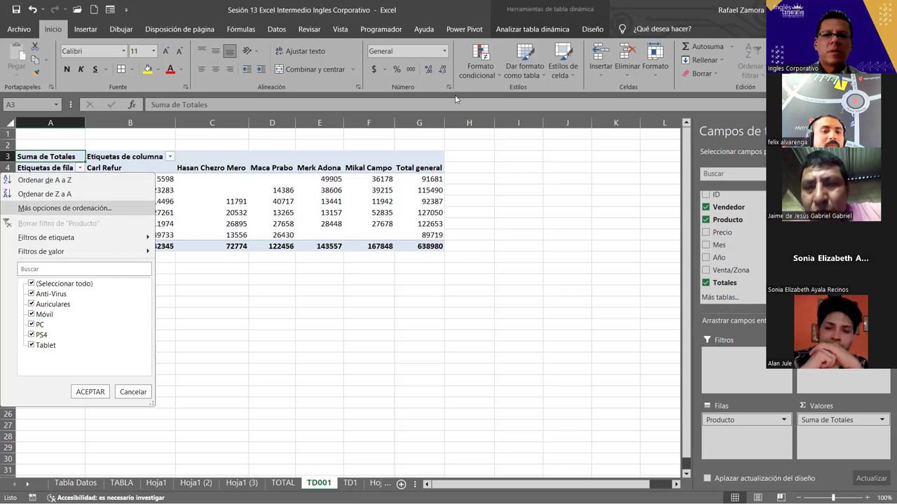
pyautogui.moveTo(512, 85); pyautogui.dragTo(306, 61)
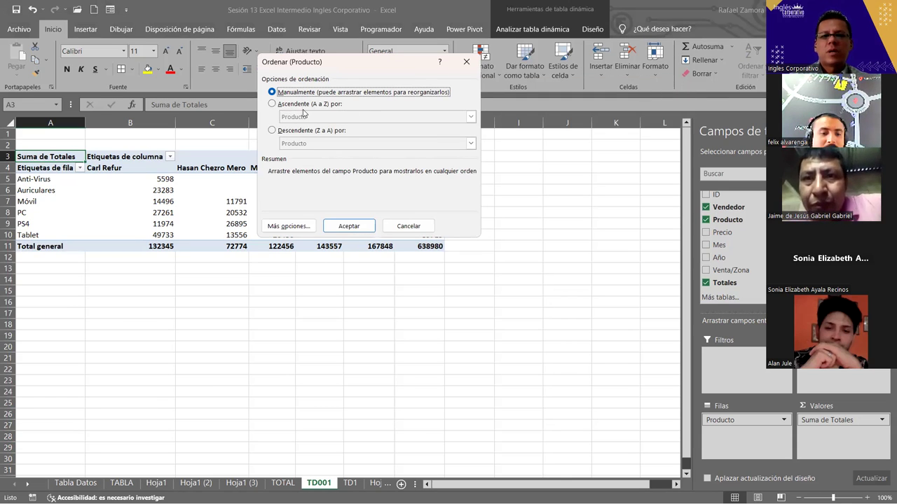
pyautogui.click(293, 105)
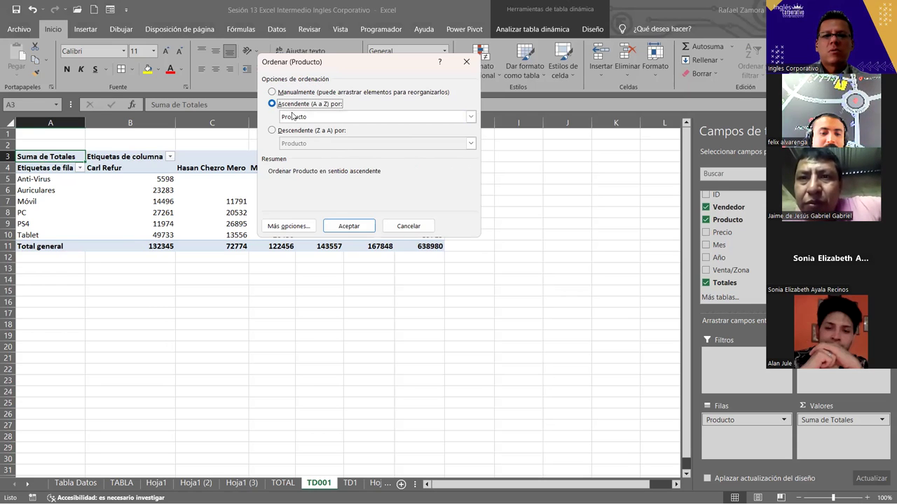
pyautogui.click(281, 93)
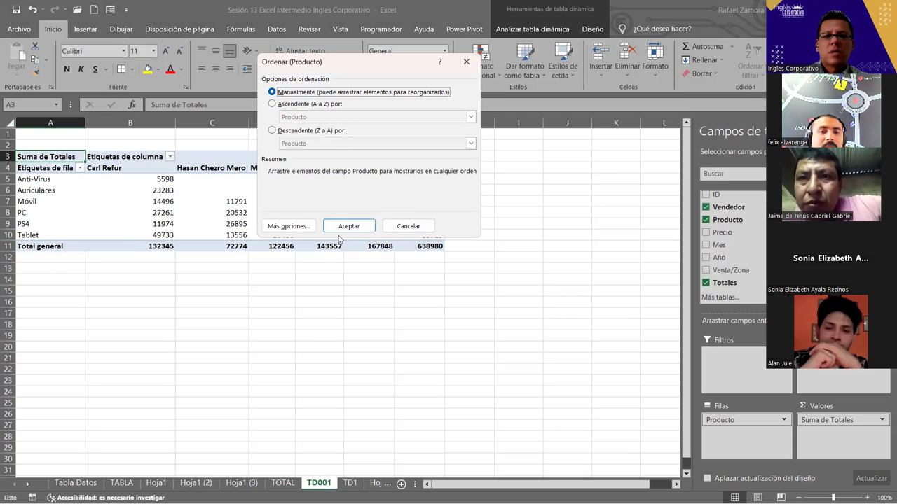
pyautogui.click(301, 225)
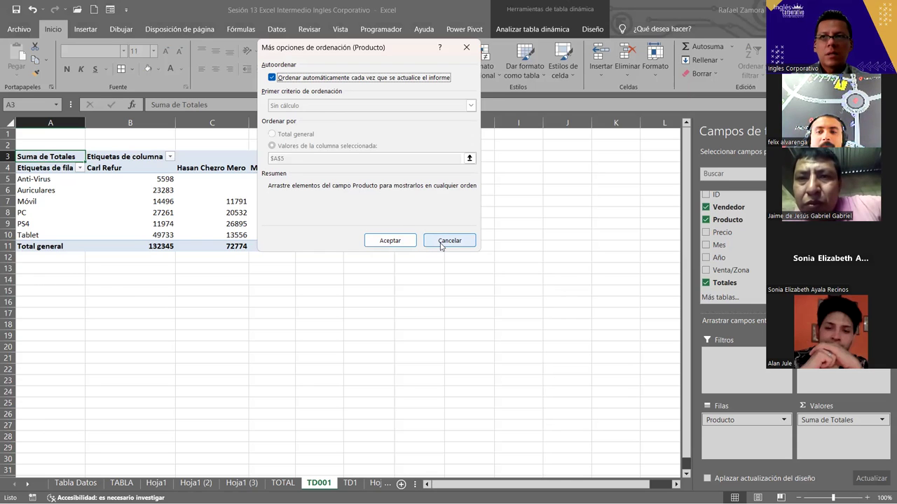
pyautogui.moveTo(441, 245); pyautogui.dragTo(494, 296)
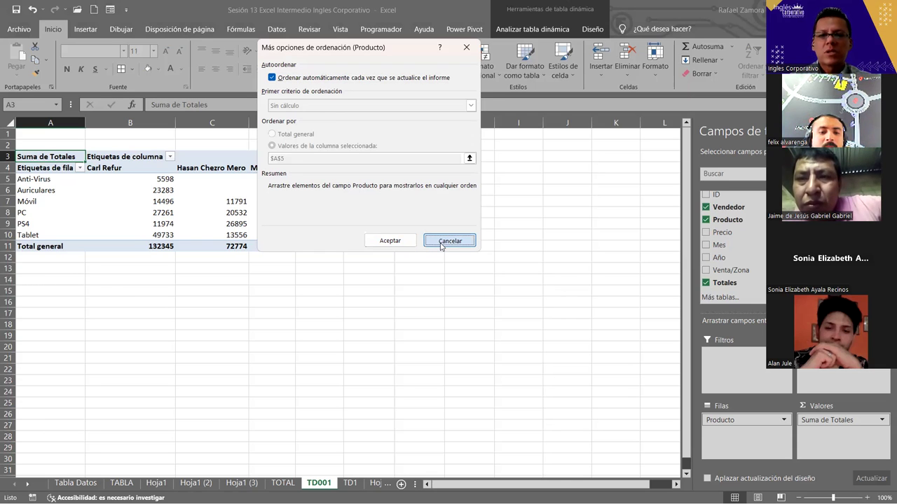
pyautogui.press('Return')
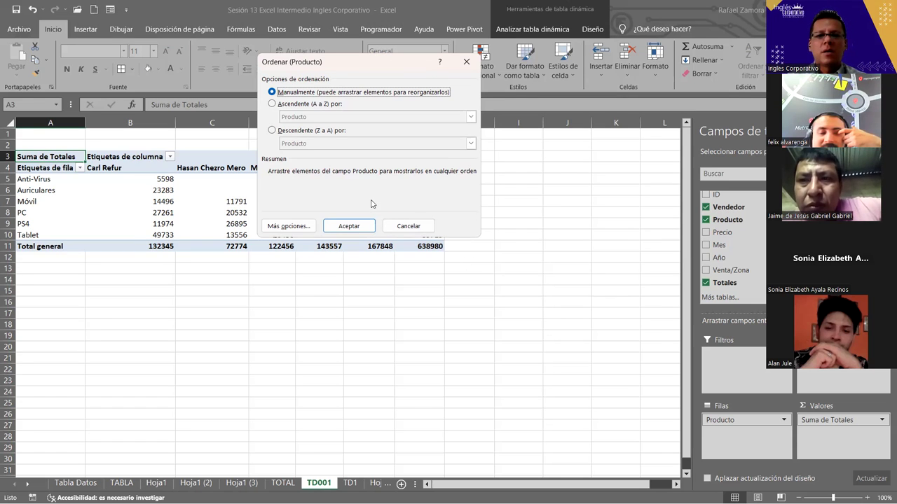
pyautogui.click(399, 225)
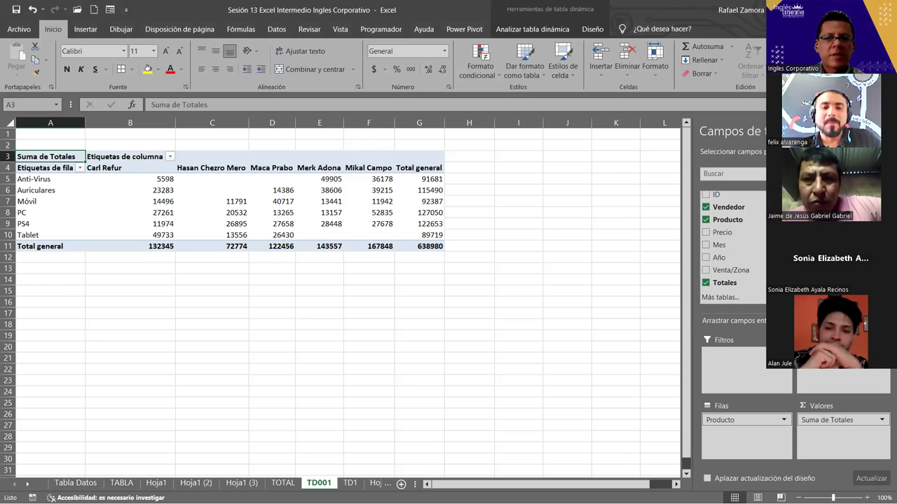
# - Browse the TD1, TOTAL, Hoja1 (3) and Hoja1 (2) sheets, ending on Hoja1's sales table
pyautogui.click(350, 484)
pyautogui.click(283, 483)
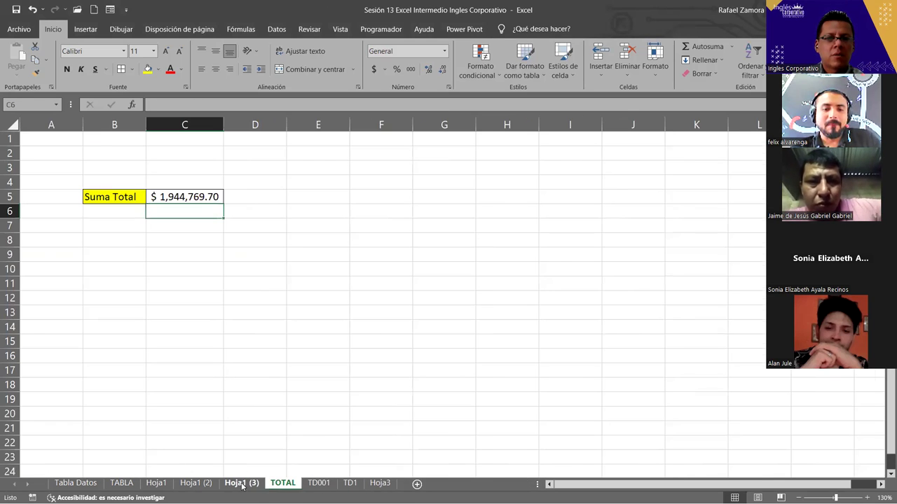
pyautogui.click(242, 483)
pyautogui.click(108, 194)
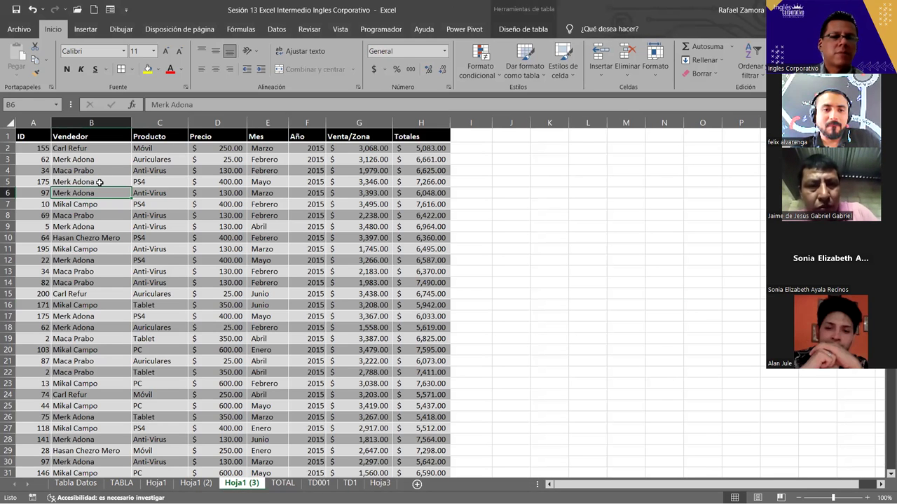
pyautogui.click(195, 483)
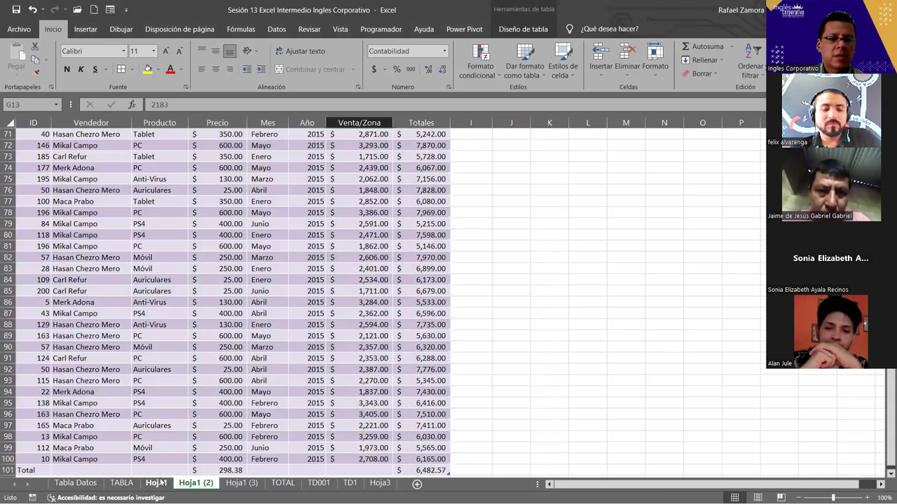
pyautogui.click(156, 484)
pyautogui.click(198, 318)
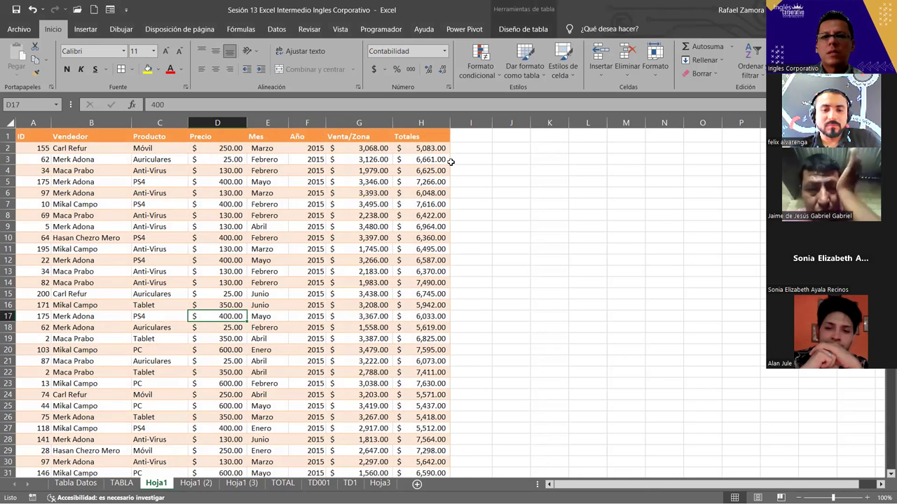
# - Convert the Hoja1 sales table to a plain range with Diseño de tabla > Convertir en rango
pyautogui.click(356, 204)
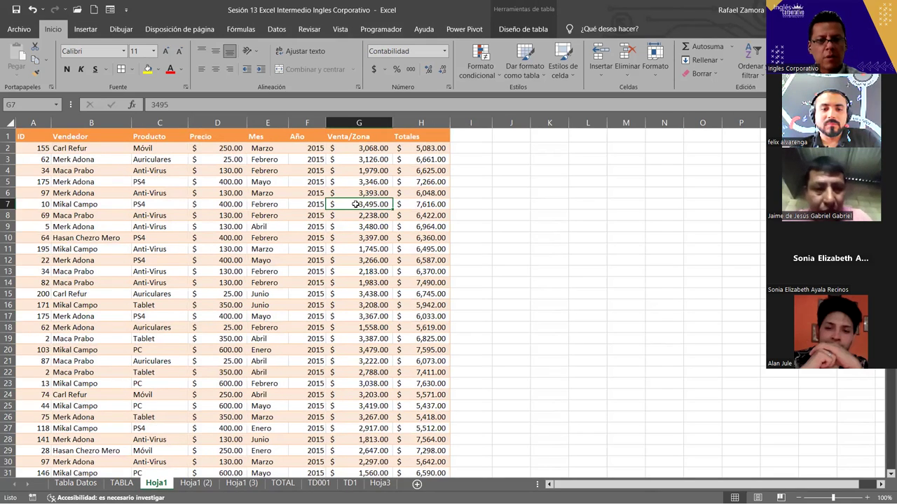
pyautogui.click(541, 28)
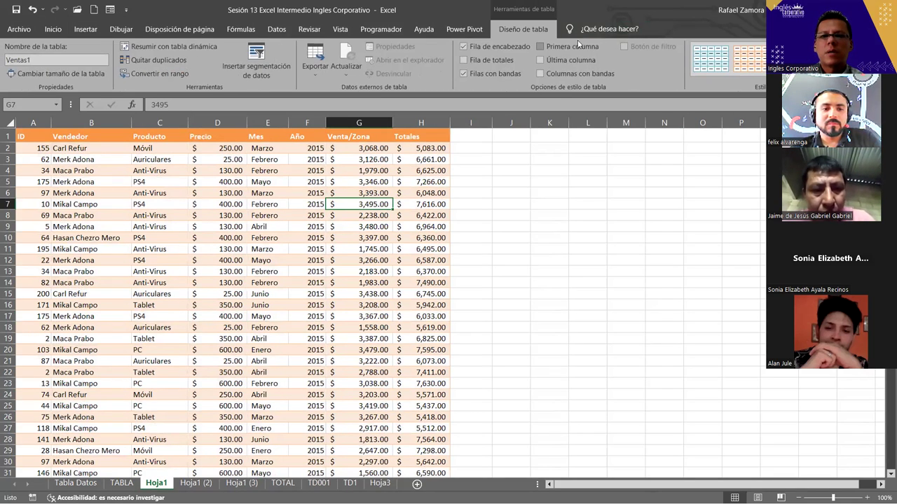
pyautogui.click(162, 75)
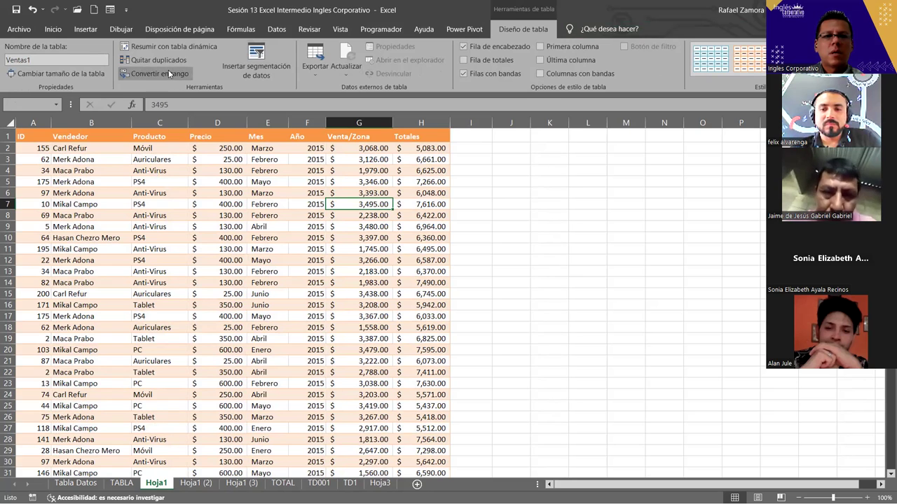
pyautogui.click(479, 282)
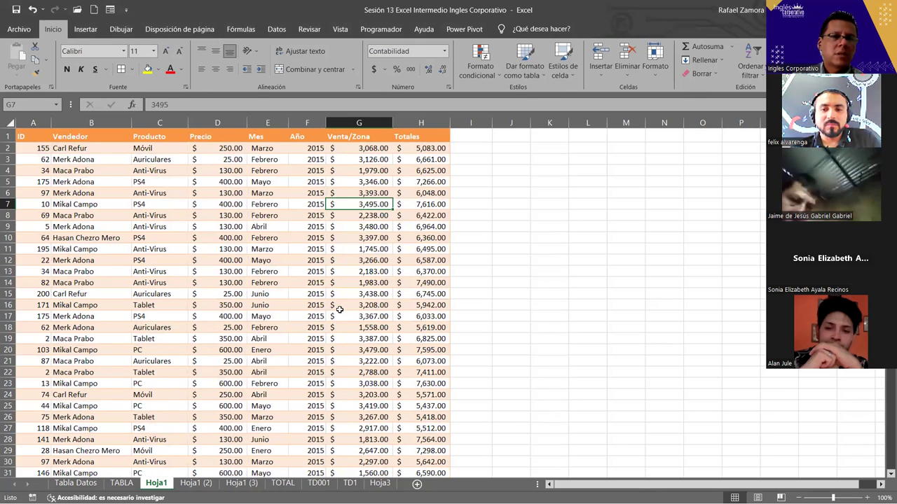
pyautogui.click(341, 305)
pyautogui.click(224, 249)
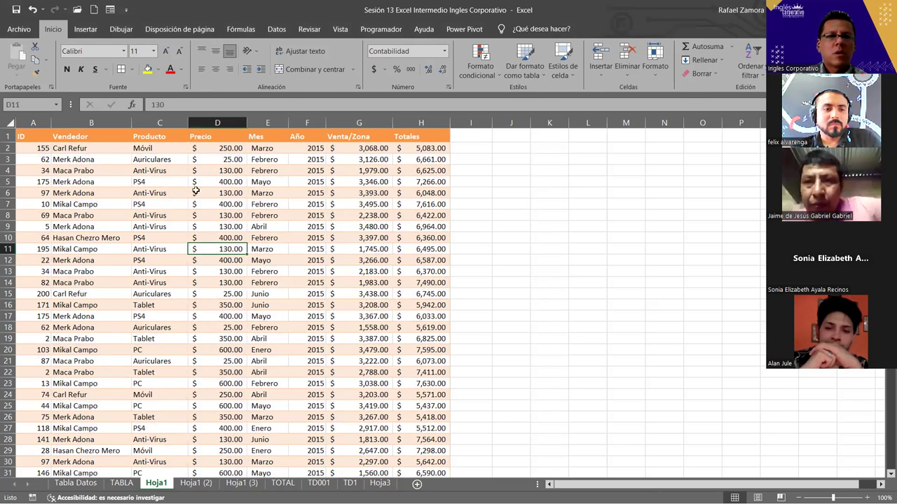
pyautogui.click(276, 29)
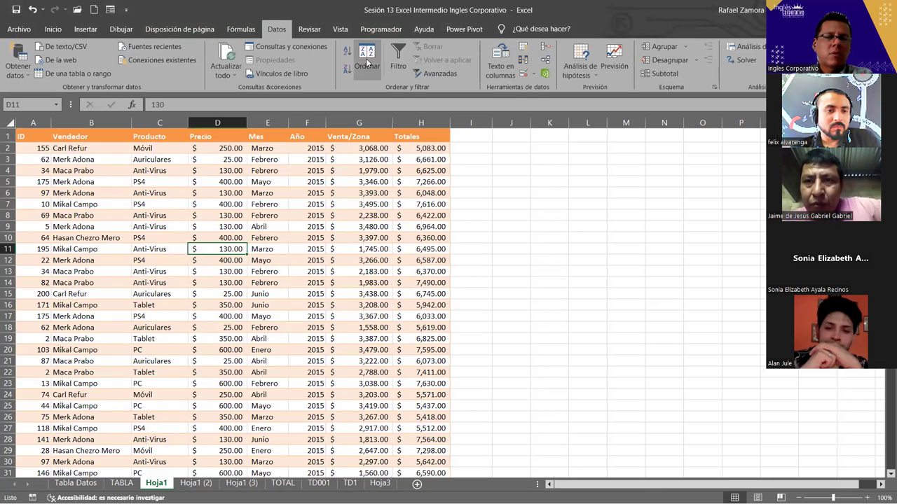
pyautogui.click(366, 58)
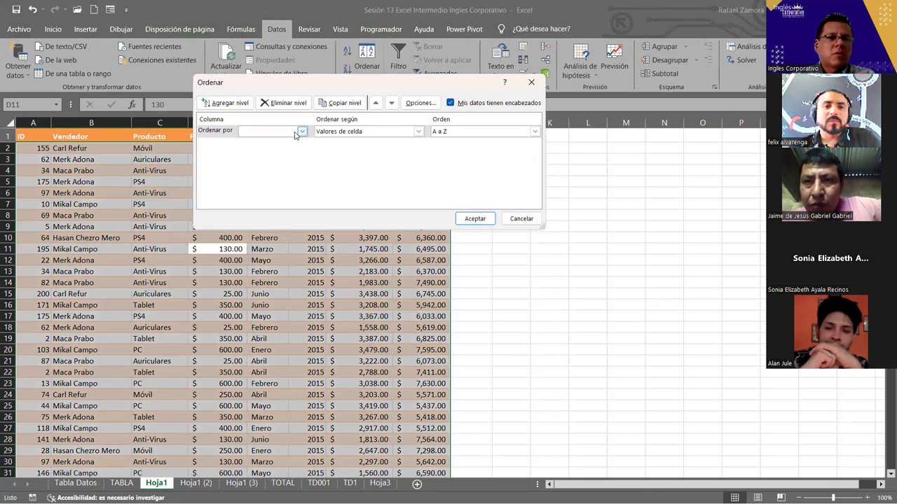
pyautogui.click(299, 134)
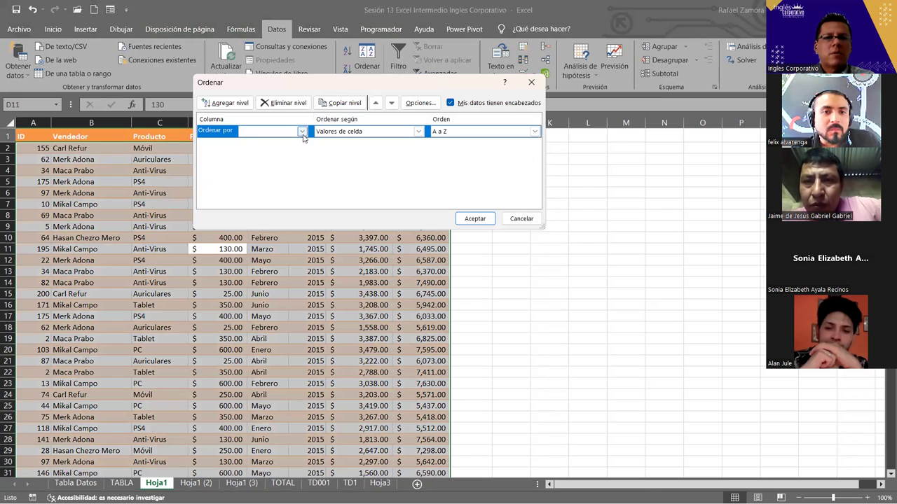
pyautogui.click(302, 132)
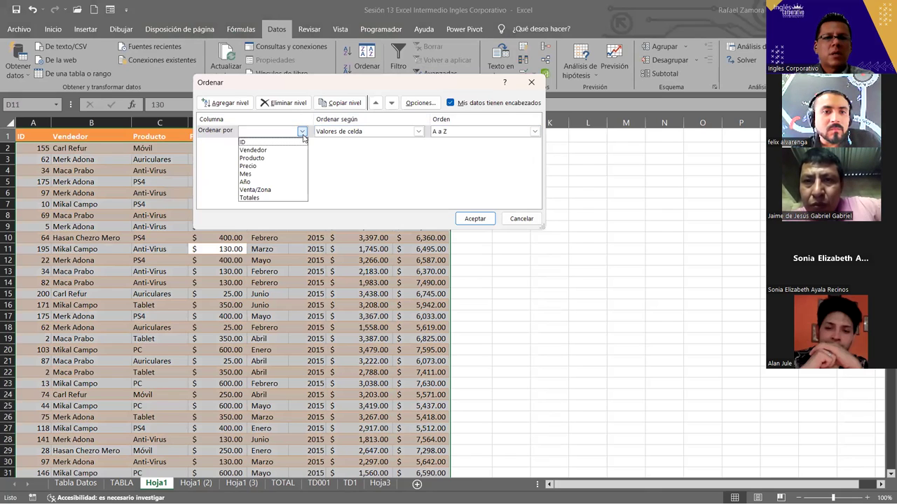
pyautogui.click(269, 159)
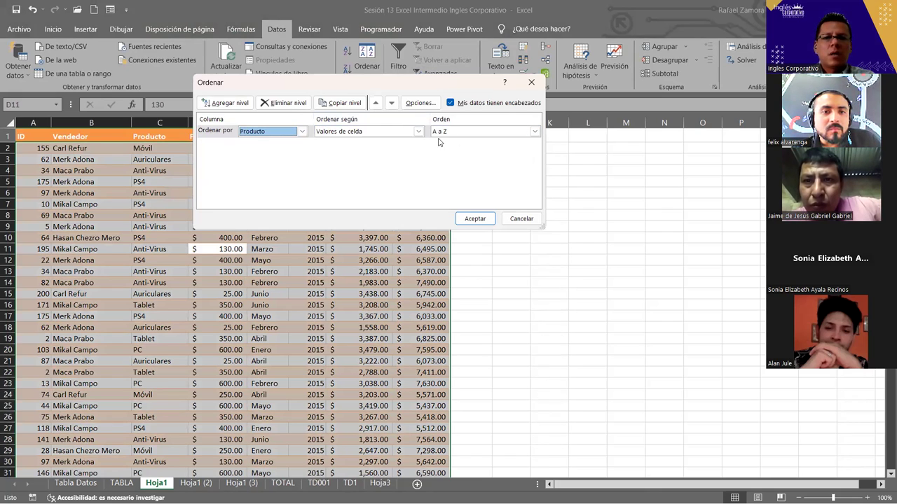
pyautogui.click(535, 133)
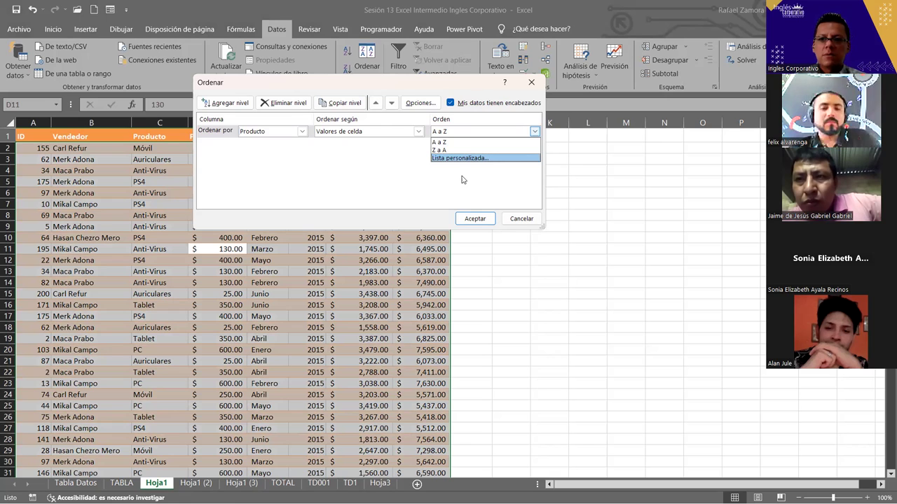
pyautogui.click(521, 219)
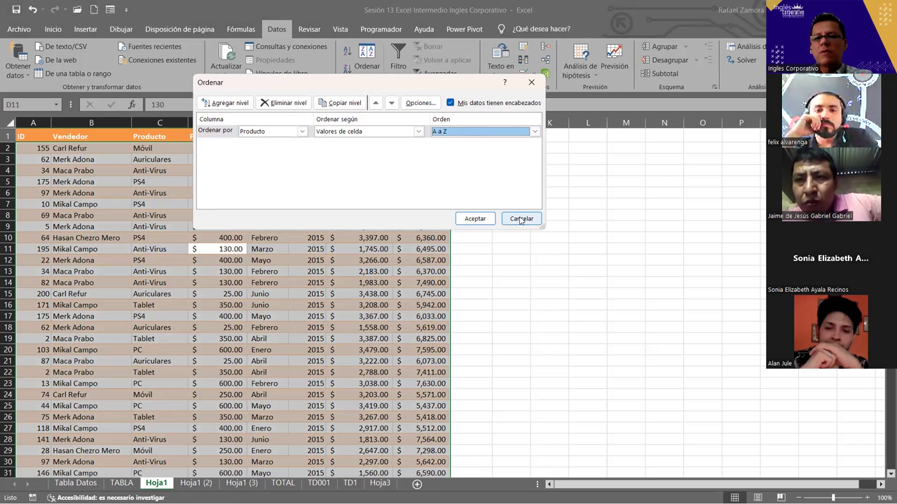
pyautogui.click(522, 219)
pyautogui.click(549, 162)
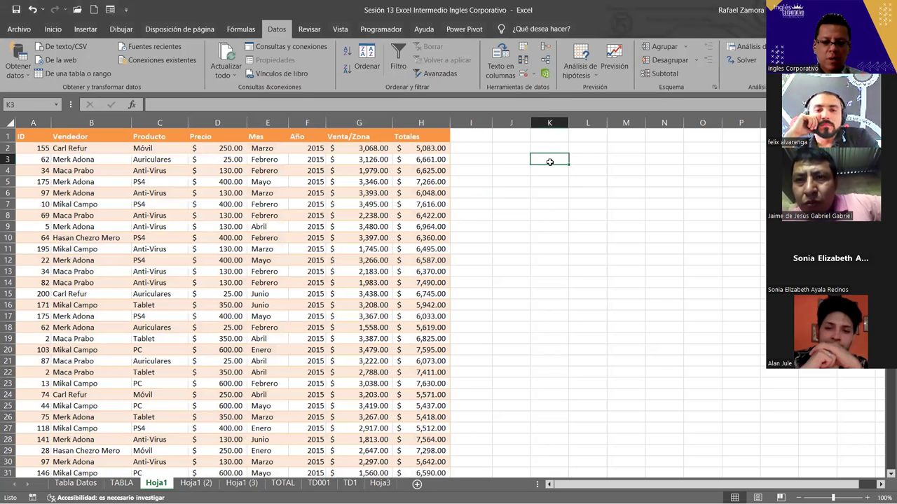
# - Enter s, m, l and xl in K3 through K6, select K3:K6 and paste
pyautogui.write('s')
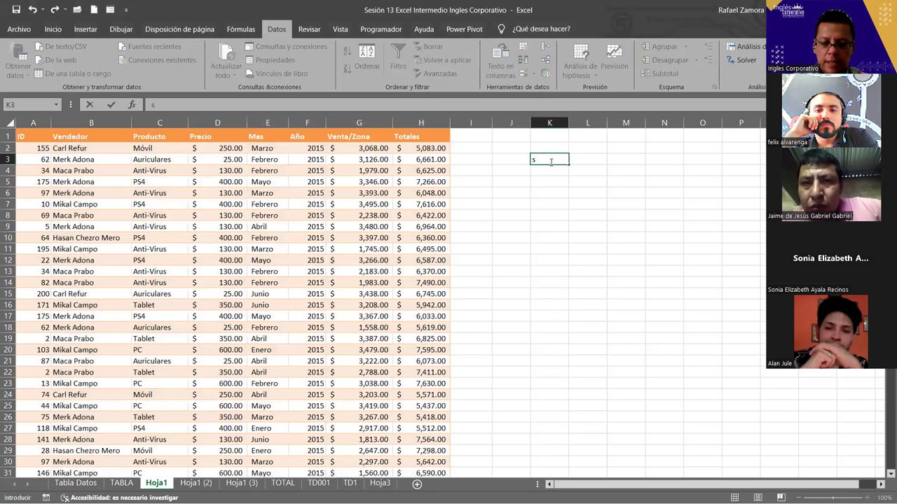
pyautogui.press('Return')
pyautogui.write('m')
pyautogui.press('Return')
pyautogui.write('l')
pyautogui.press('Return')
pyautogui.write('xl')
pyautogui.press('Return')
pyautogui.moveTo(550, 161); pyautogui.dragTo(554, 190)
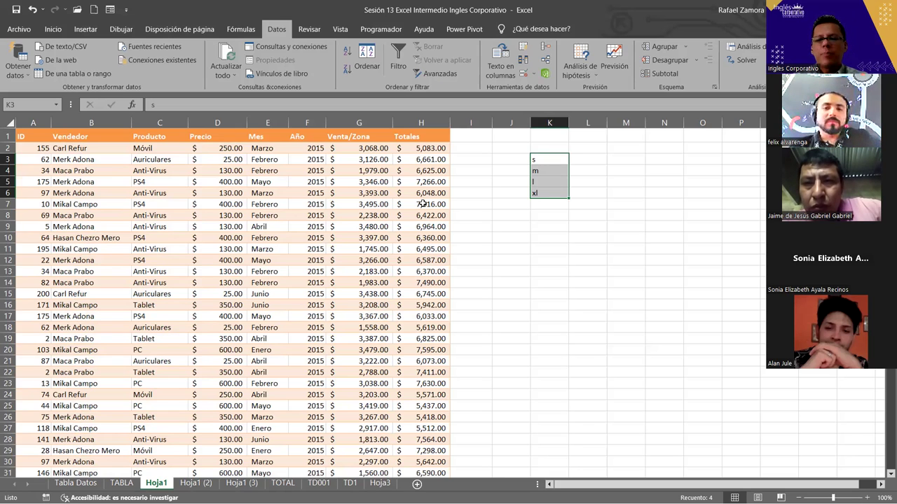
pyautogui.hotkey('ctrl', 'v')
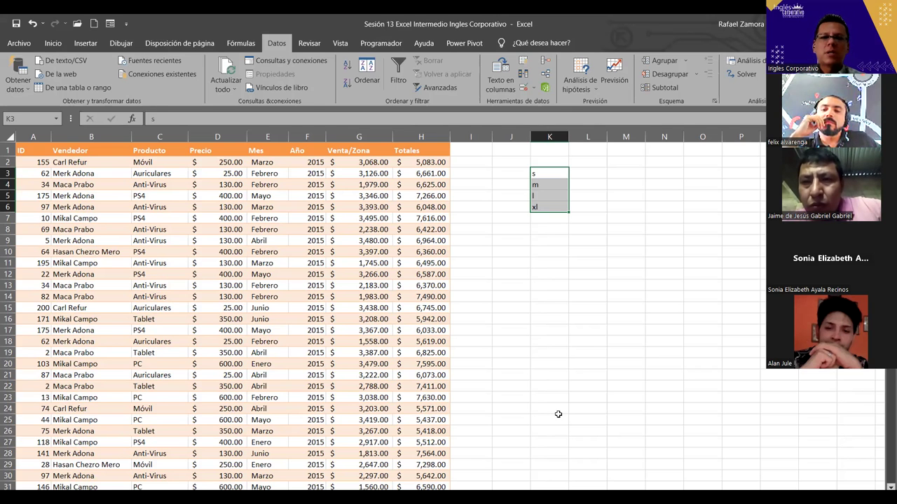
pyautogui.click(359, 285)
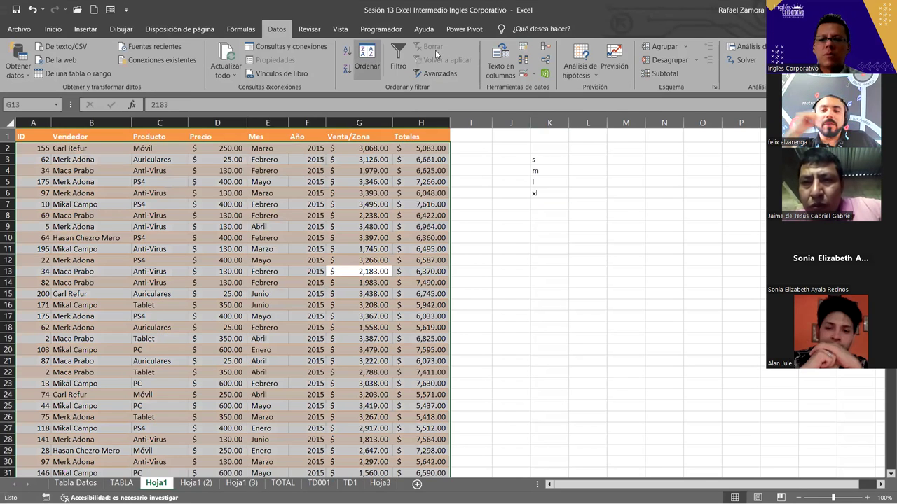
pyautogui.click(366, 80)
pyautogui.click(534, 131)
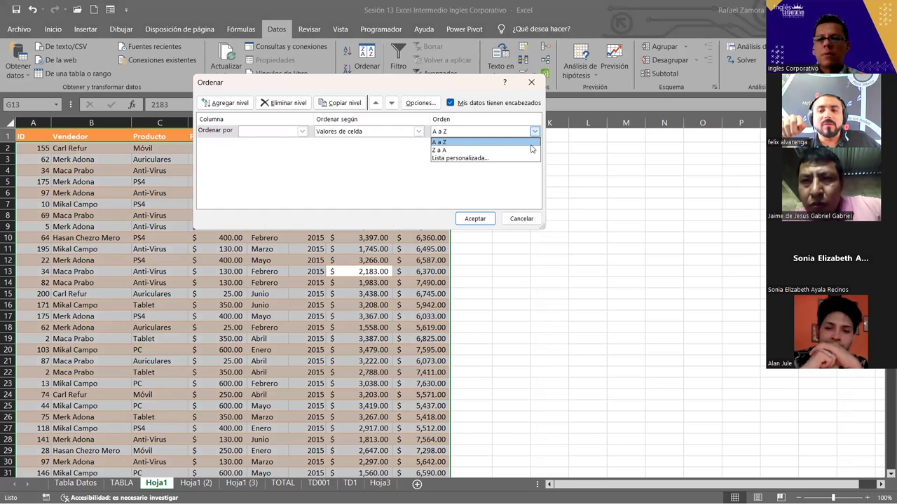
pyautogui.click(537, 222)
pyautogui.click(530, 219)
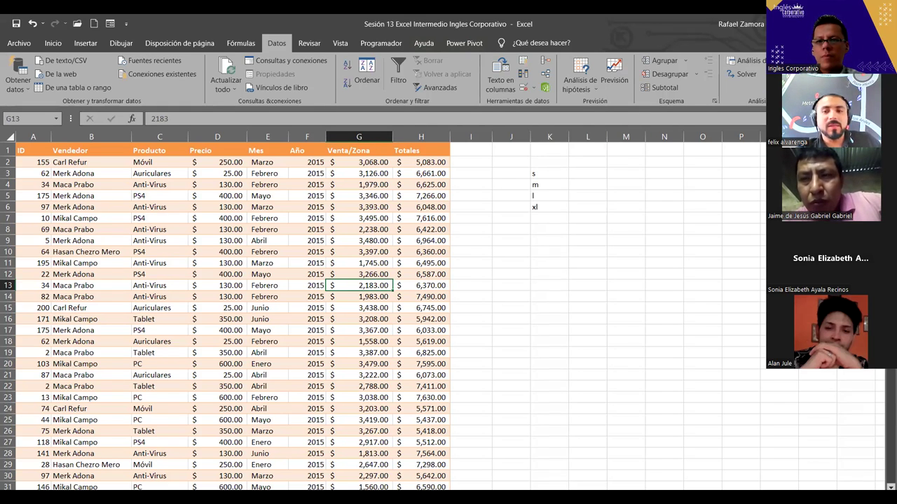
pyautogui.press('Down')
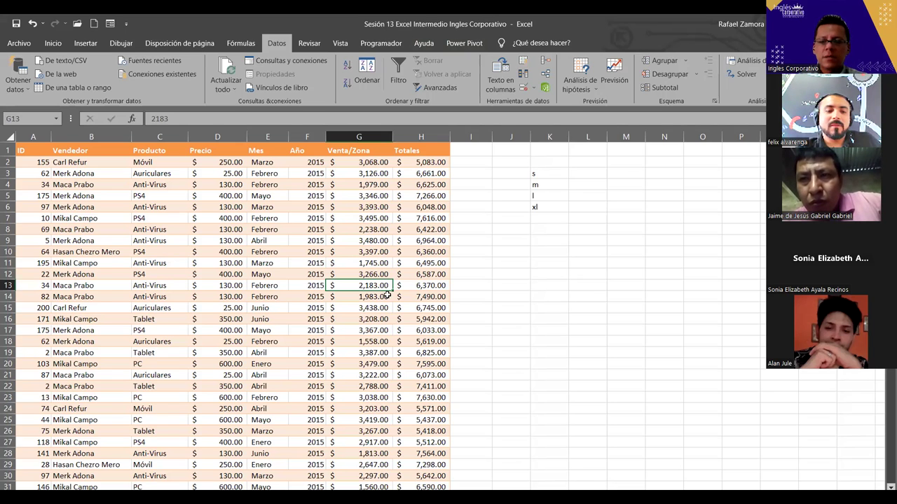
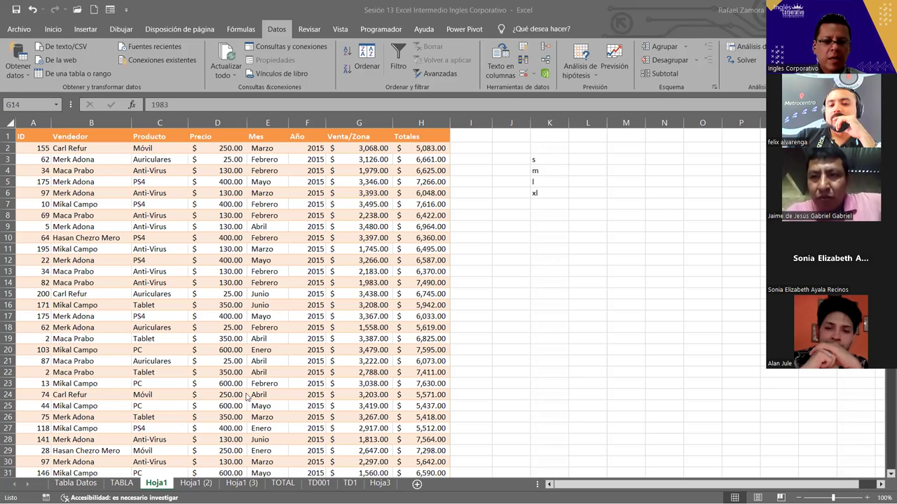
# - Move past Hoja1 (3) and TOTAL to the TD001 pivot of Totales by product and seller
pyautogui.click(241, 483)
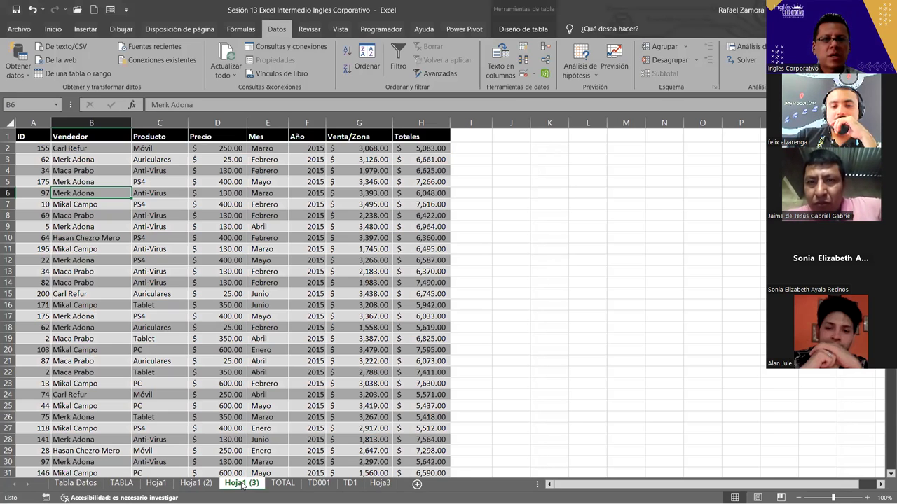
pyautogui.click(283, 483)
pyautogui.click(319, 484)
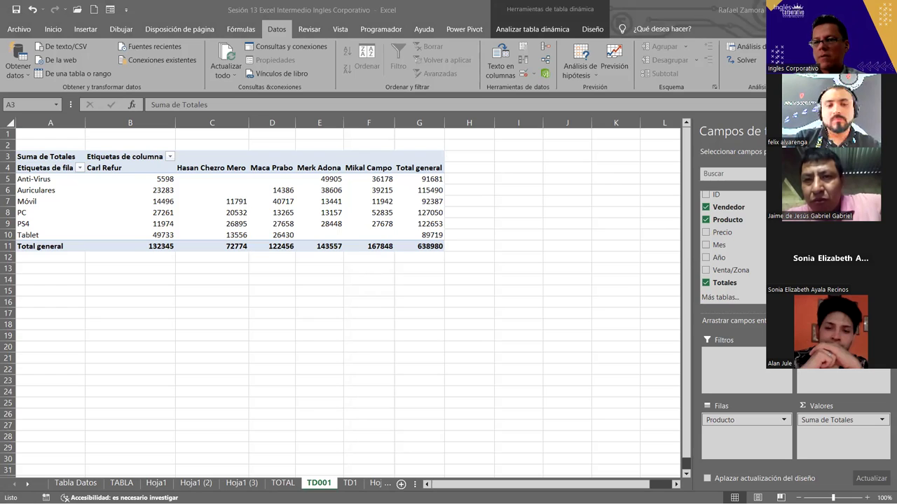
# - Clear Producto, Vendedor and Suma de Totales, then count Producto by product, totalling 98
pyautogui.moveTo(746, 419); pyautogui.dragTo(790, 372)
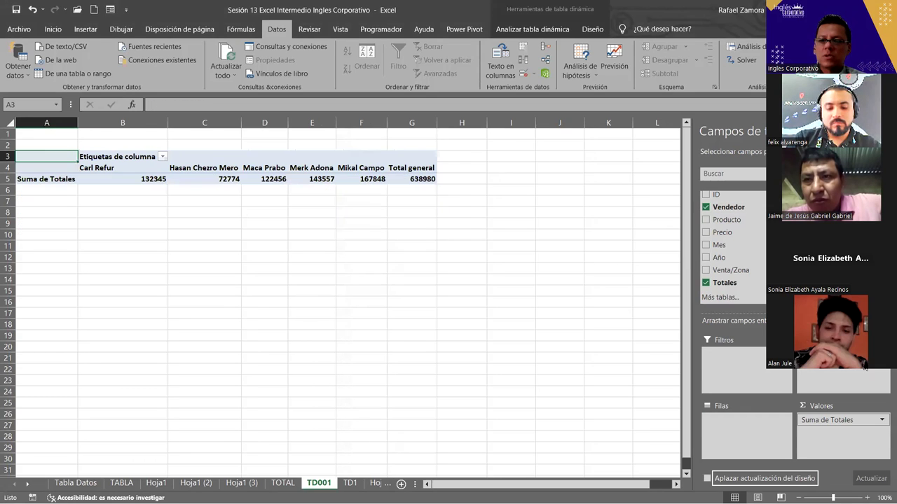
pyautogui.moveTo(841, 358); pyautogui.dragTo(839, 397)
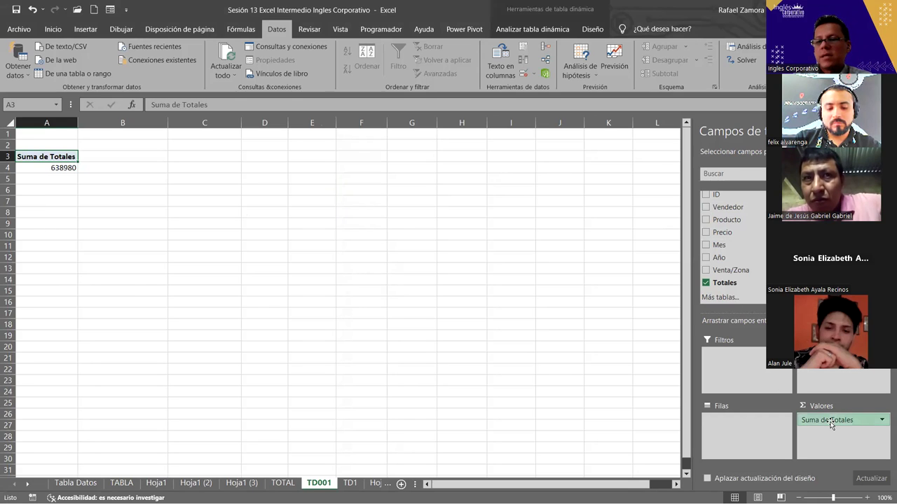
pyautogui.moveTo(830, 424); pyautogui.dragTo(736, 246)
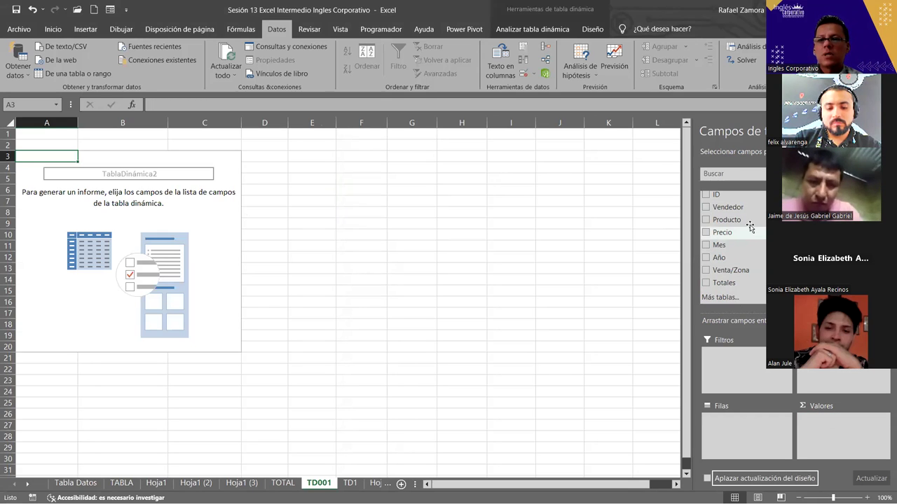
pyautogui.moveTo(750, 223); pyautogui.dragTo(857, 442)
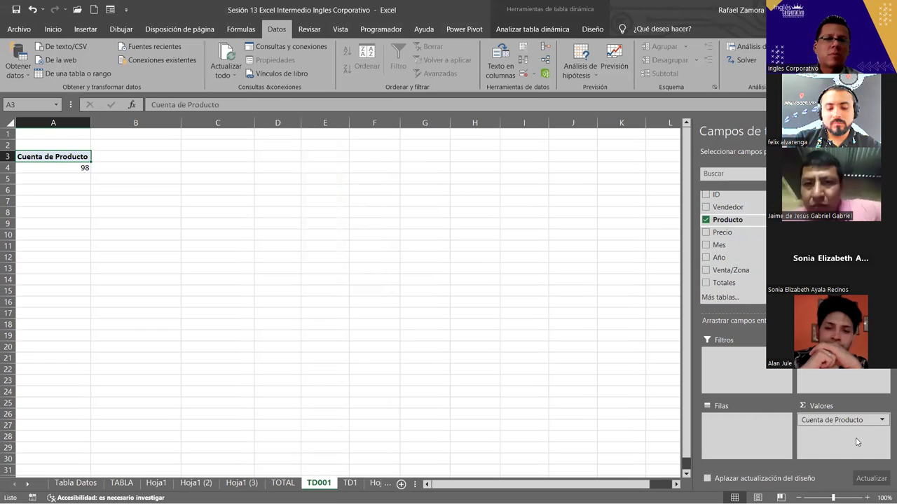
pyautogui.moveTo(736, 220); pyautogui.dragTo(756, 441)
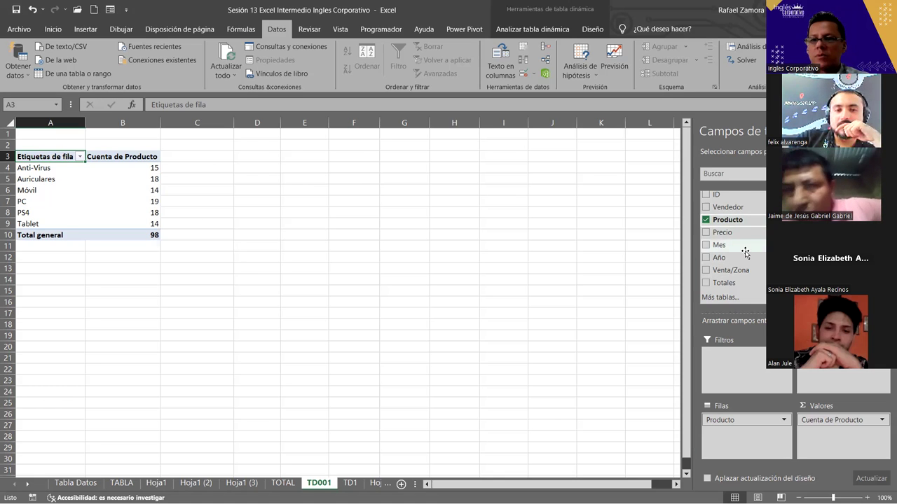
pyautogui.scroll(1, 745, 246)
# - Undo the pivot field changes so TD001 sums Totales by product and seller again
pyautogui.click(352, 484)
pyautogui.click(319, 484)
pyautogui.click(283, 483)
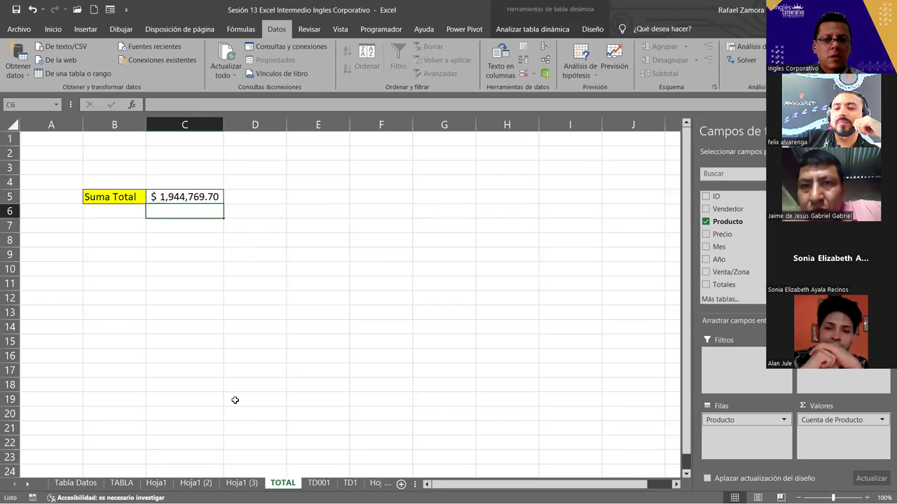
pyautogui.hotkey('ctrl', 'pagedown')
pyautogui.hotkey('ctrl', 'pagedown')
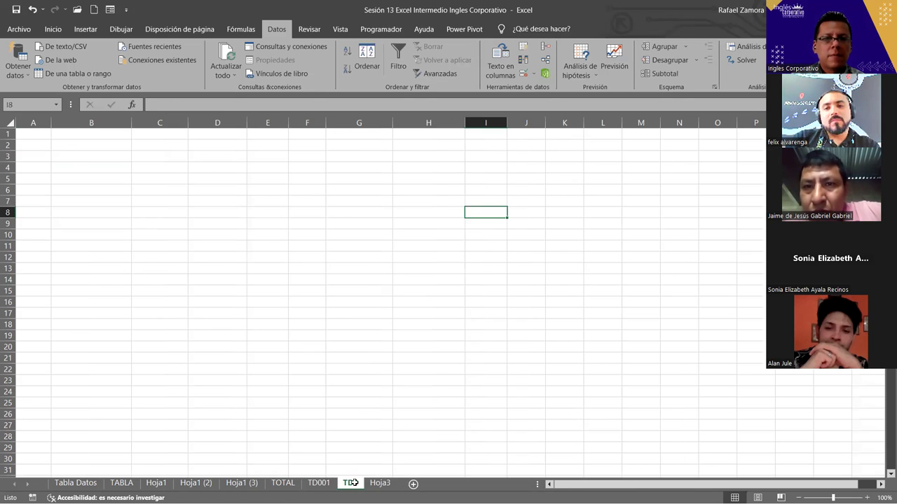
pyautogui.hotkey('ctrl', 'z')
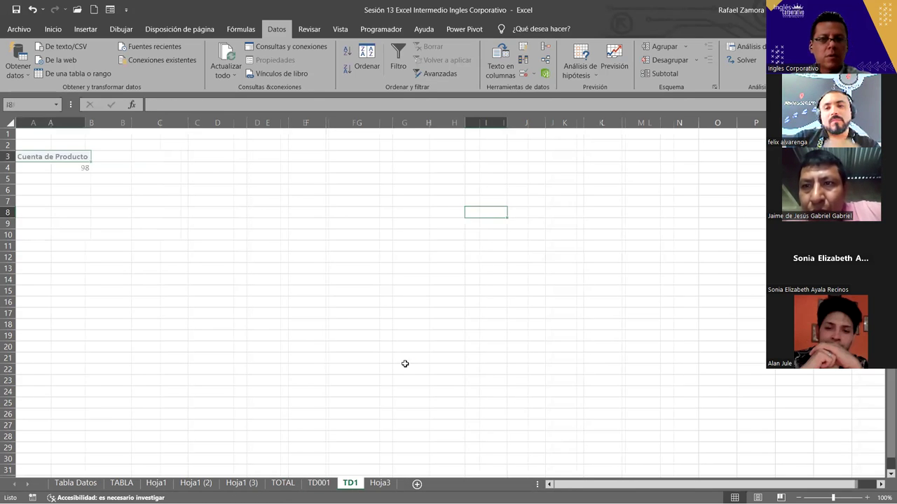
pyautogui.hotkey('ctrl', 'z')
pyautogui.hotkey('ctrl', 'y')
pyautogui.hotkey('ctrl', 'y')
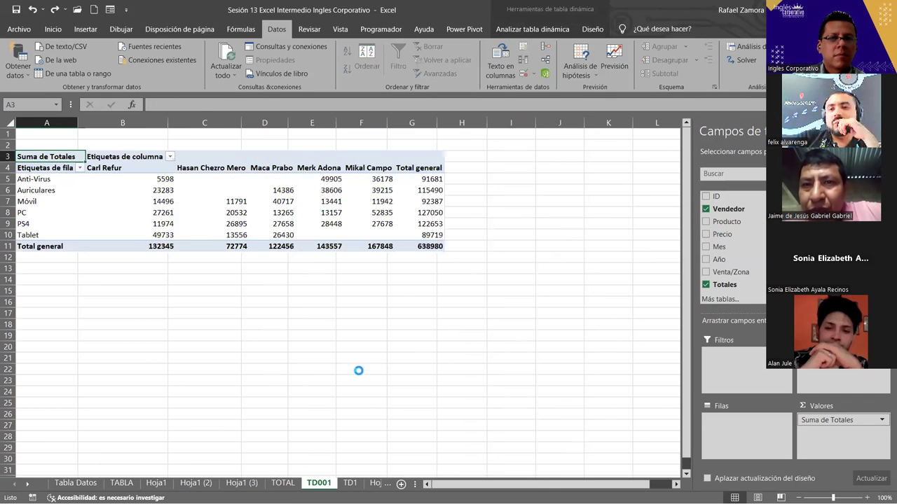
pyautogui.hotkey('ctrl', 'y')
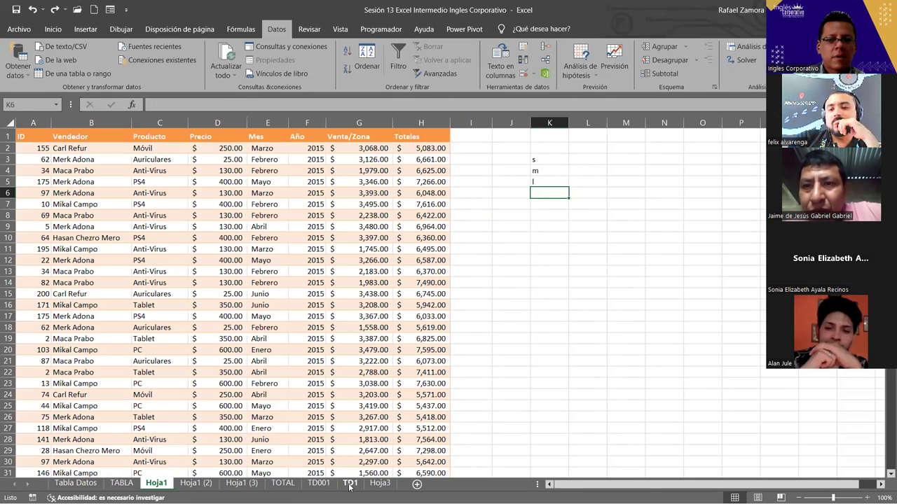
# - Move through the sheets to the Hoja1 (2) sales data table
pyautogui.hotkey('ctrl', 'pagedown')
pyautogui.hotkey('ctrl', 'pagedown')
pyautogui.hotkey('ctrl', 'pagedown')
pyautogui.click(267, 302)
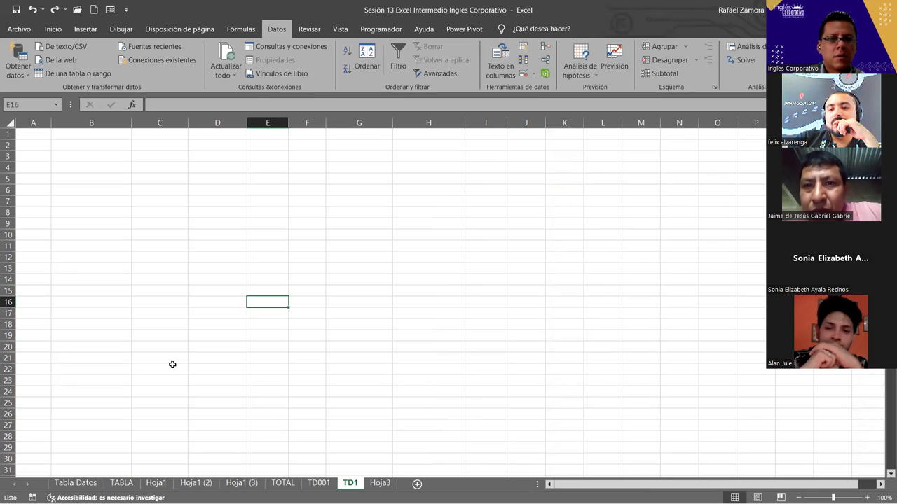
pyautogui.hotkey('ctrl', 'pageup')
pyautogui.hotkey('ctrl', 'pageup')
pyautogui.hotkey('ctrl', 'pageup')
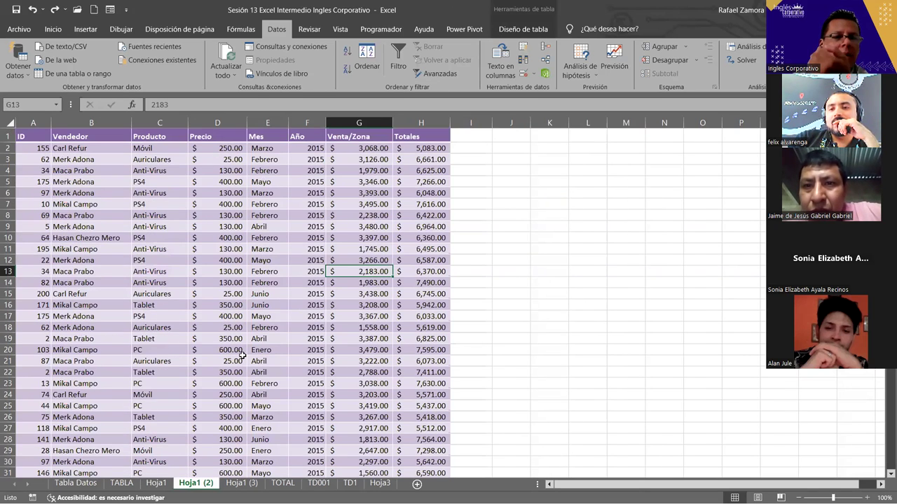
# - Insert a pivot table from the Ventas2 table onto the existing sheet at cell K8
pyautogui.click(220, 297)
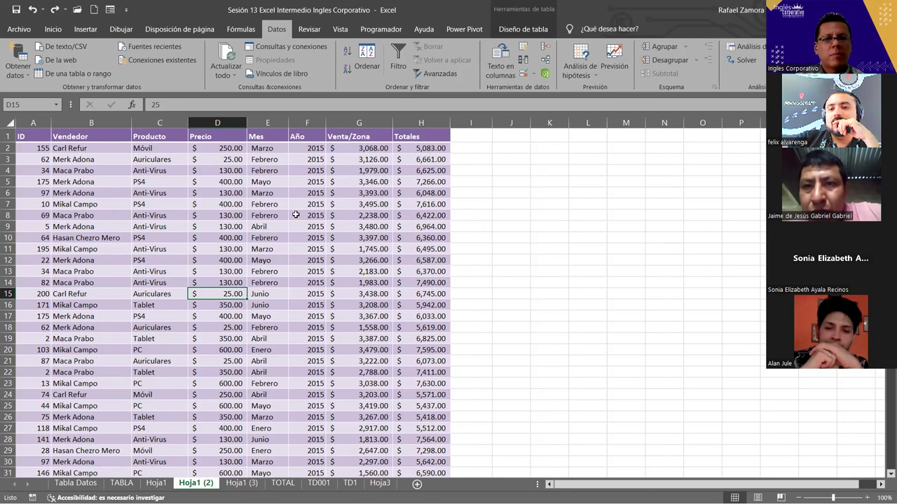
pyautogui.click(296, 215)
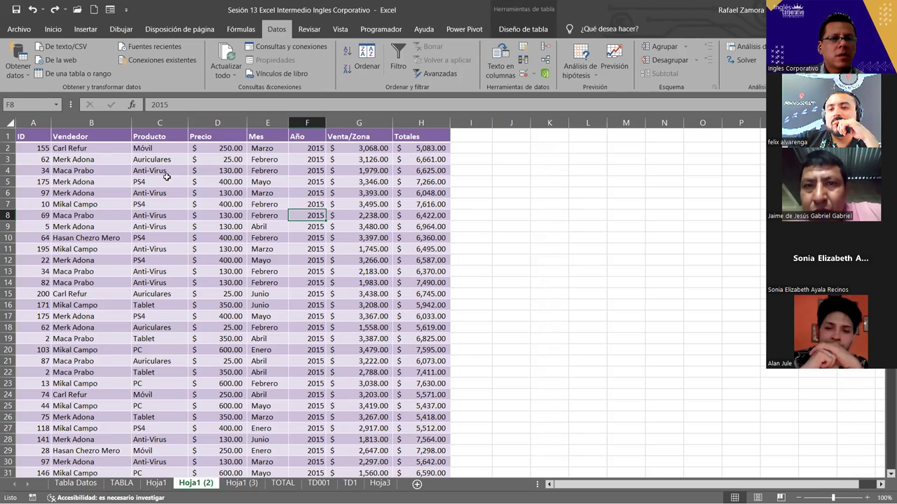
pyautogui.click(364, 251)
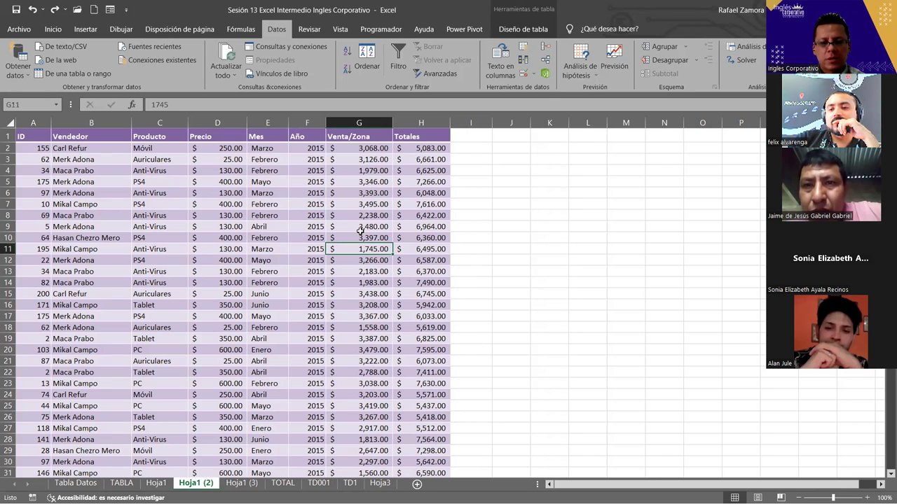
pyautogui.click(85, 29)
pyautogui.click(23, 56)
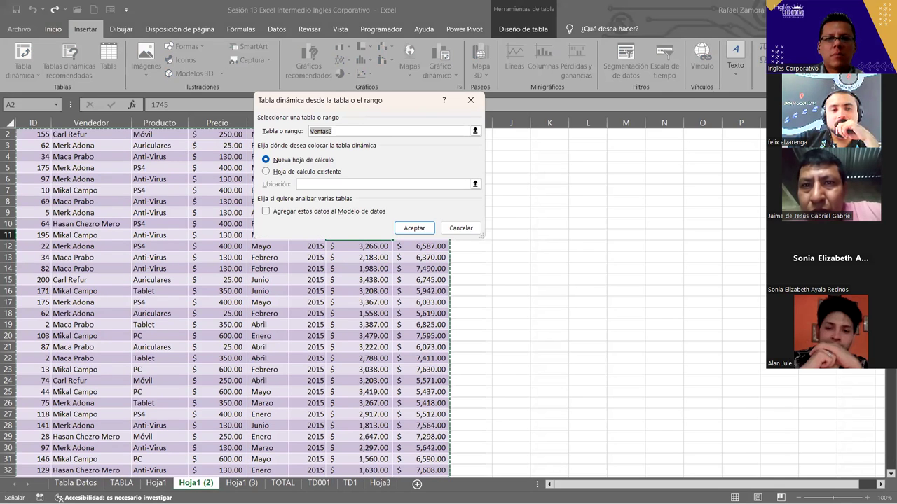
pyautogui.click(266, 171)
pyautogui.click(511, 190)
pyautogui.click(549, 201)
pyautogui.click(414, 228)
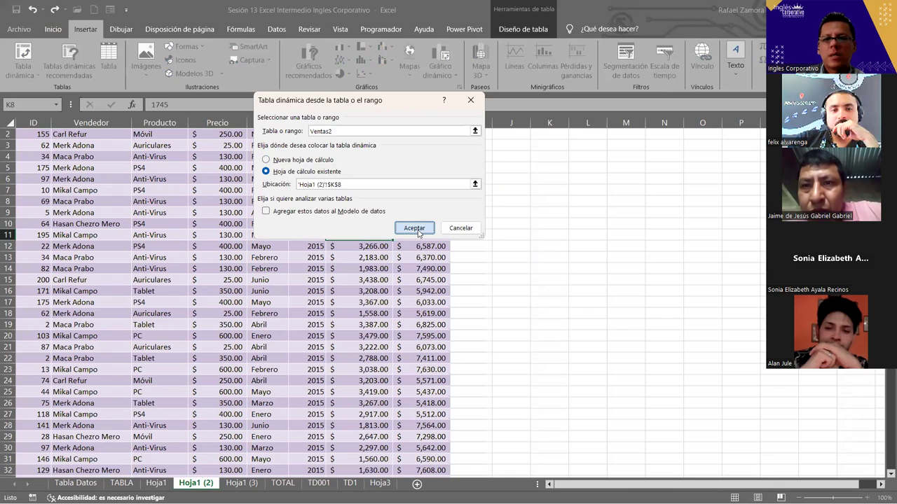
pyautogui.click(677, 484)
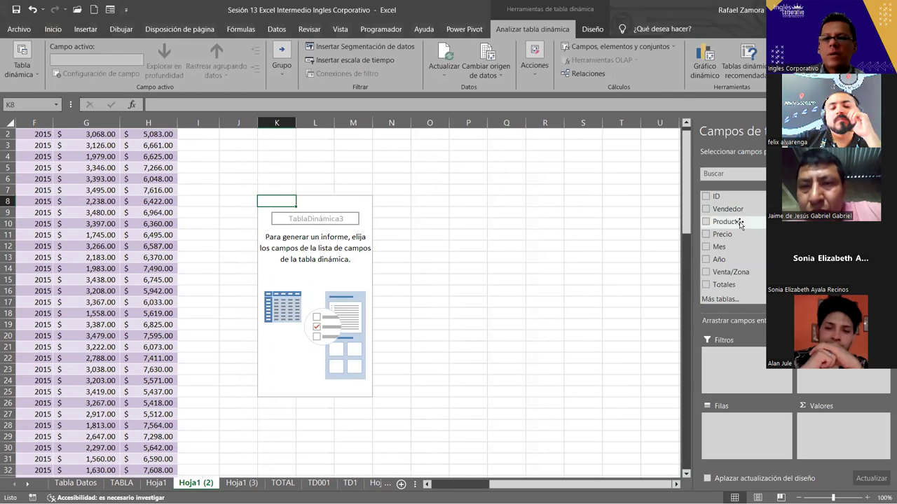
# - Try Venta/Zona, then Vendedor as pivot rows, widening column K for seller names
pyautogui.moveTo(755, 275); pyautogui.dragTo(762, 418)
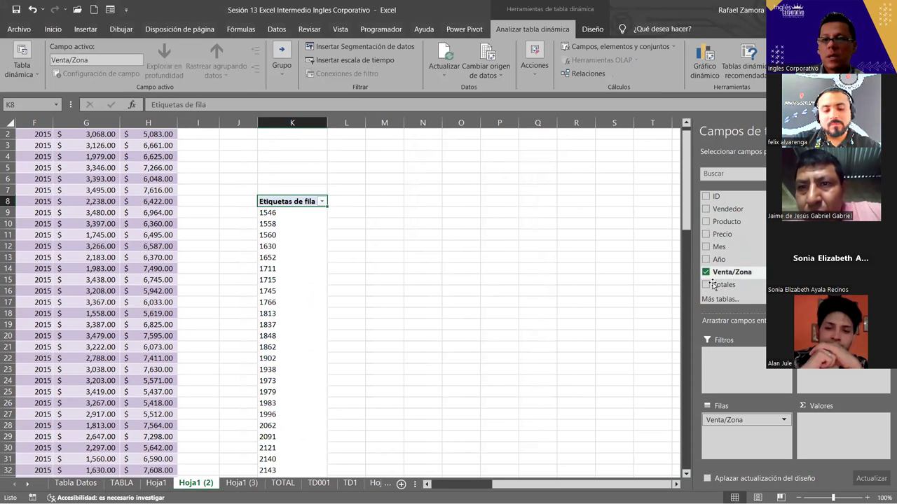
pyautogui.moveTo(744, 421); pyautogui.dragTo(722, 232)
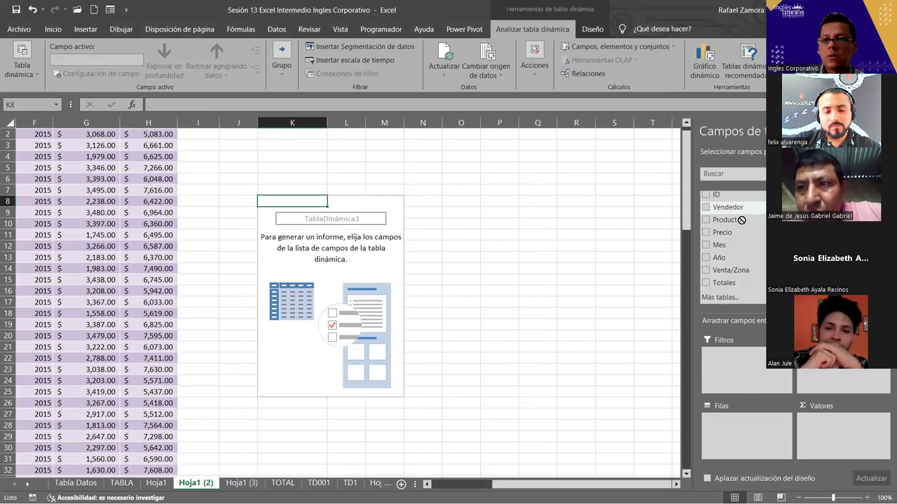
pyautogui.moveTo(741, 220); pyautogui.dragTo(778, 438)
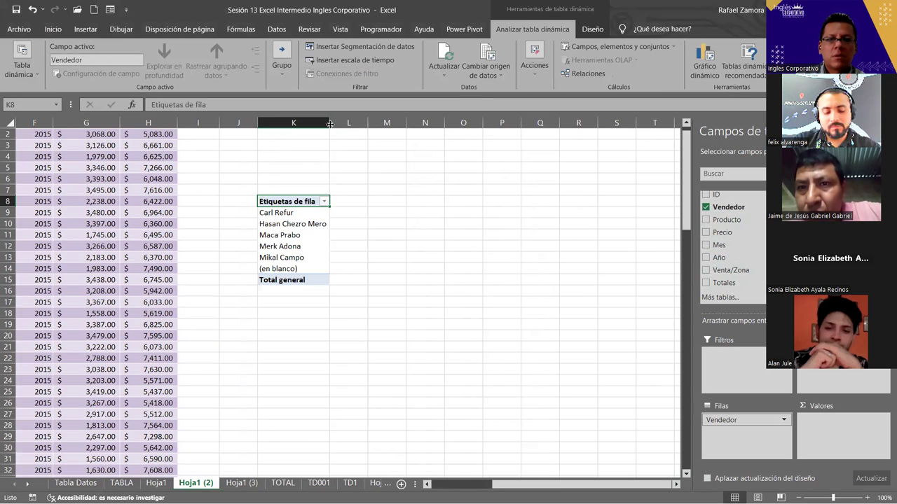
pyautogui.moveTo(330, 123); pyautogui.dragTo(359, 131)
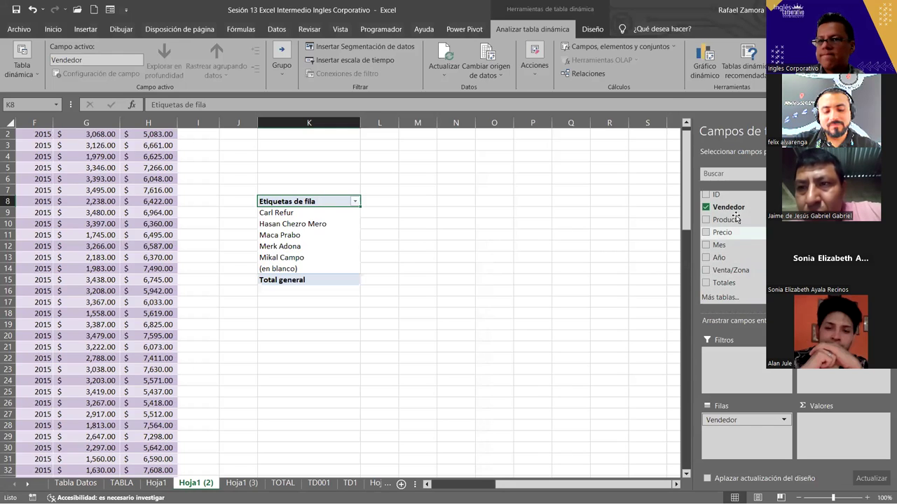
# - Replace Vendedor with Producto in the rows and nest Mes beneath it
pyautogui.scroll(1, 743, 260)
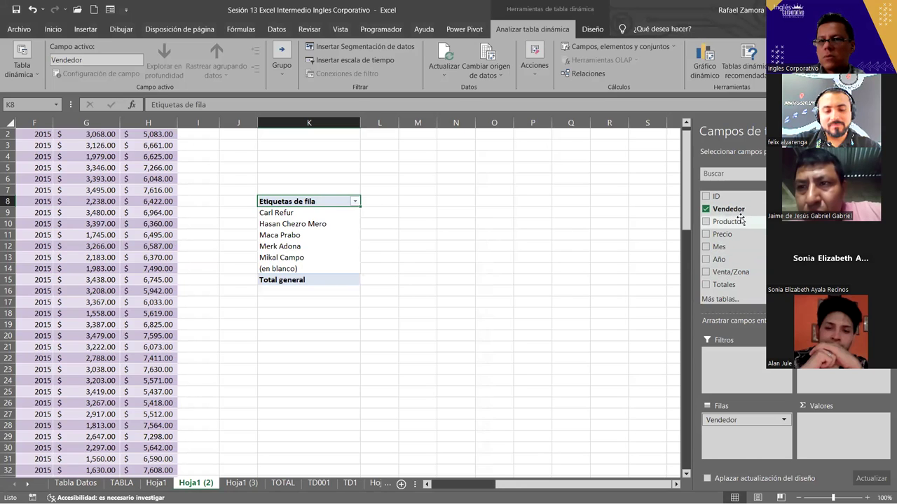
pyautogui.moveTo(739, 222)
pyautogui.mouseDown()
pyautogui.moveTo(847, 369)
pyautogui.moveTo(735, 233)
pyautogui.mouseUp()
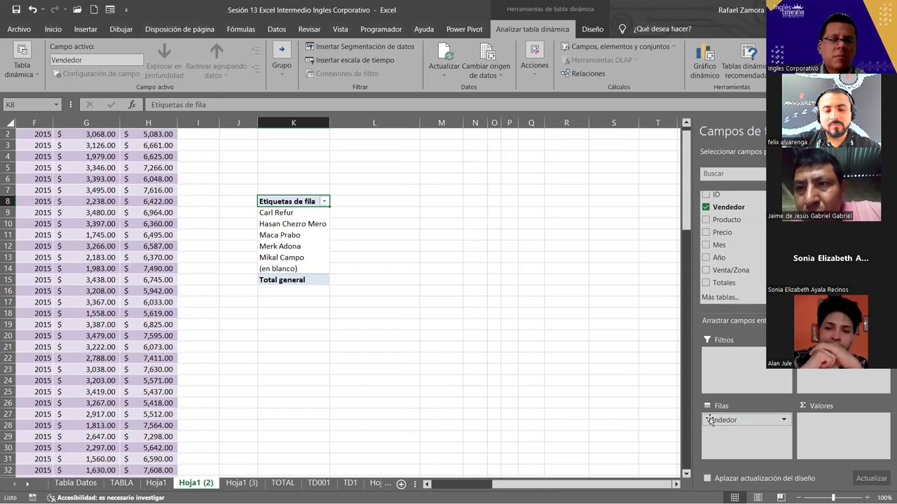
pyautogui.moveTo(721, 420)
pyautogui.mouseDown()
pyautogui.moveTo(729, 221)
pyautogui.moveTo(744, 420)
pyautogui.mouseUp()
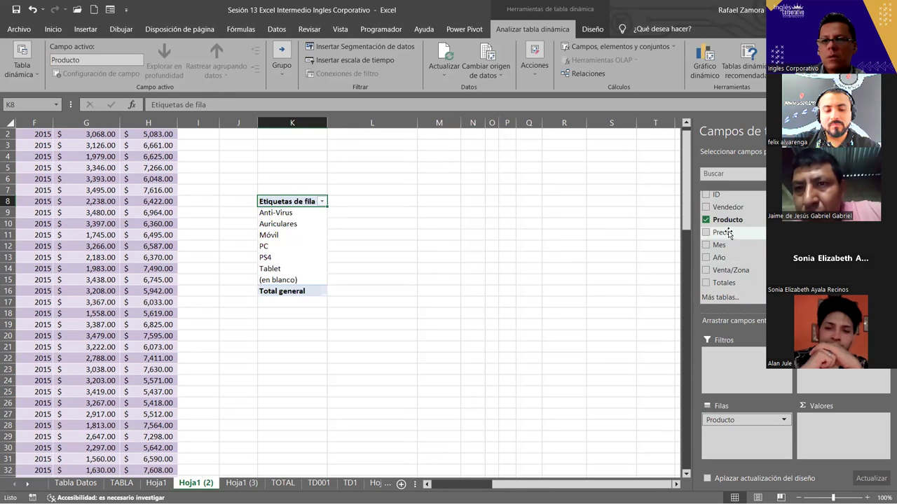
pyautogui.moveTo(722, 245); pyautogui.dragTo(751, 436)
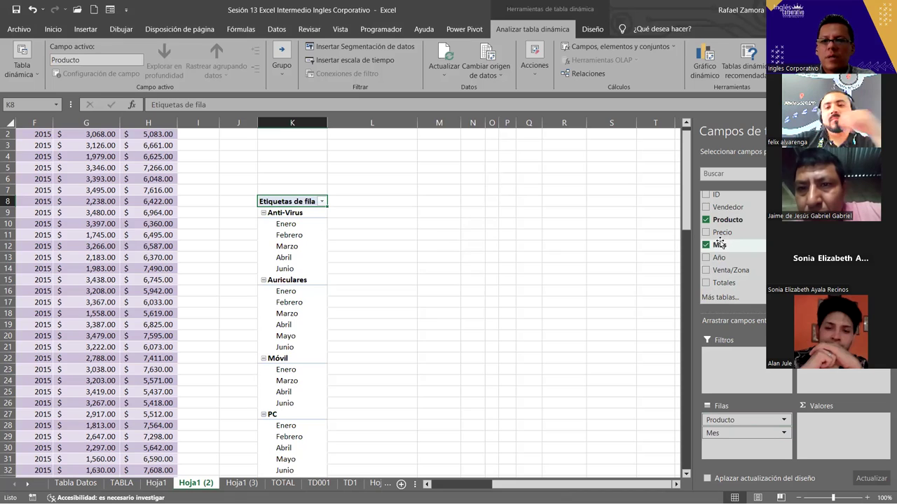
# - Count Mes in the values and filter the product rows to Anti-Virus only
pyautogui.moveTo(720, 245); pyautogui.dragTo(852, 427)
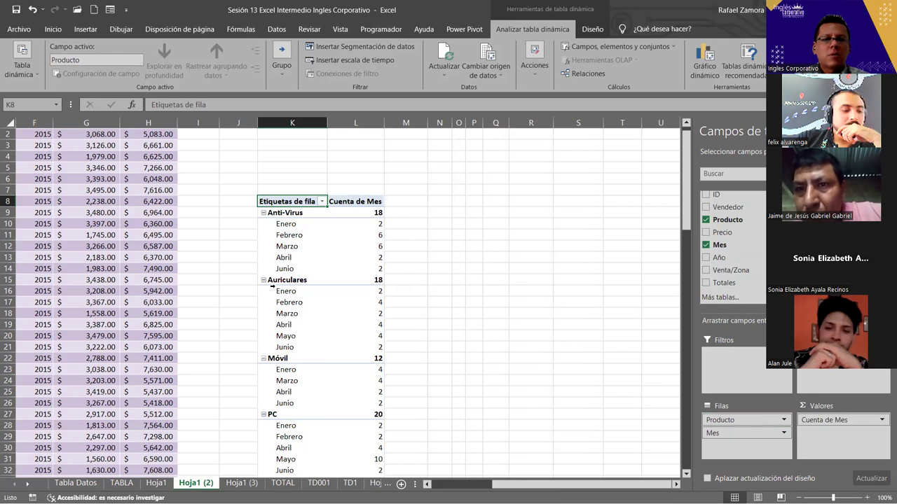
pyautogui.click(323, 201)
pyautogui.click(202, 346)
pyautogui.click(203, 356)
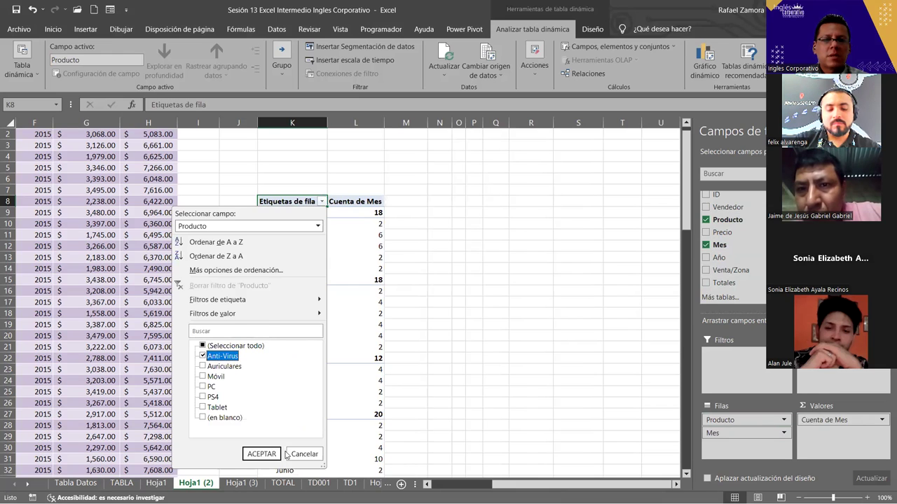
pyautogui.click(261, 454)
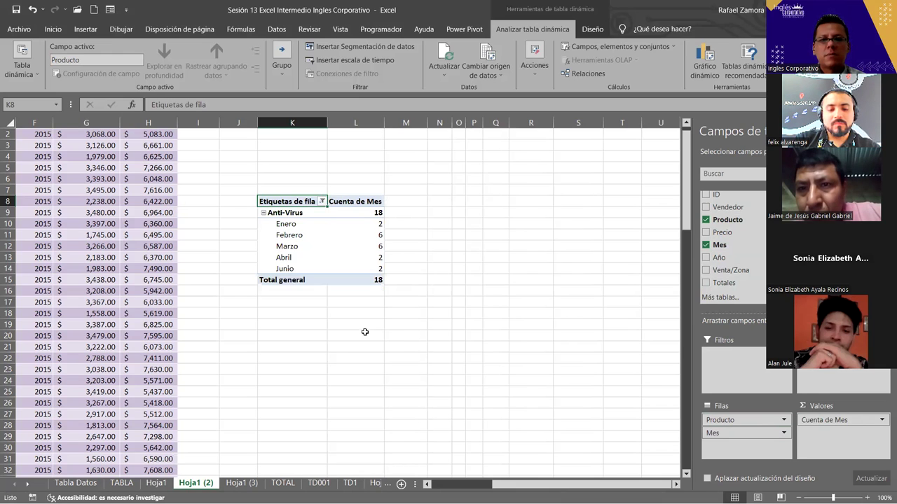
# - Inspect the Anti-Virus month labels and their counts, such as Marzo 6
pyautogui.click(292, 220)
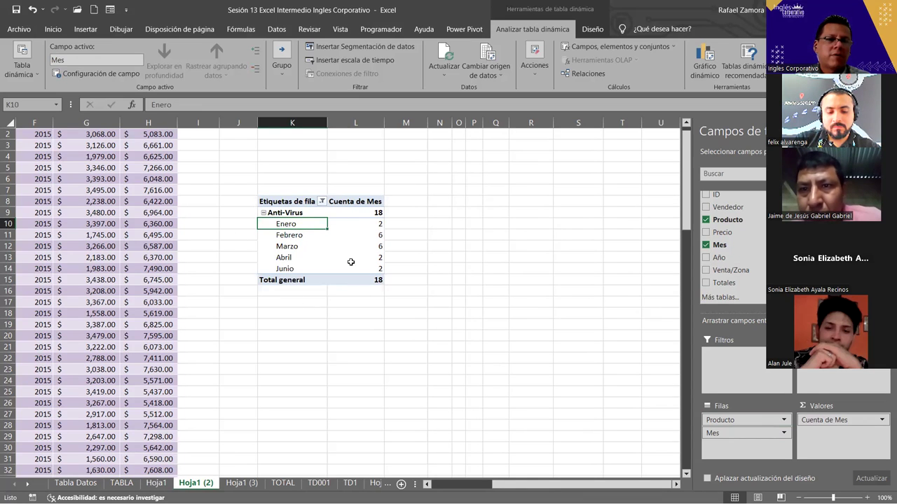
pyautogui.moveTo(286, 228); pyautogui.dragTo(284, 269)
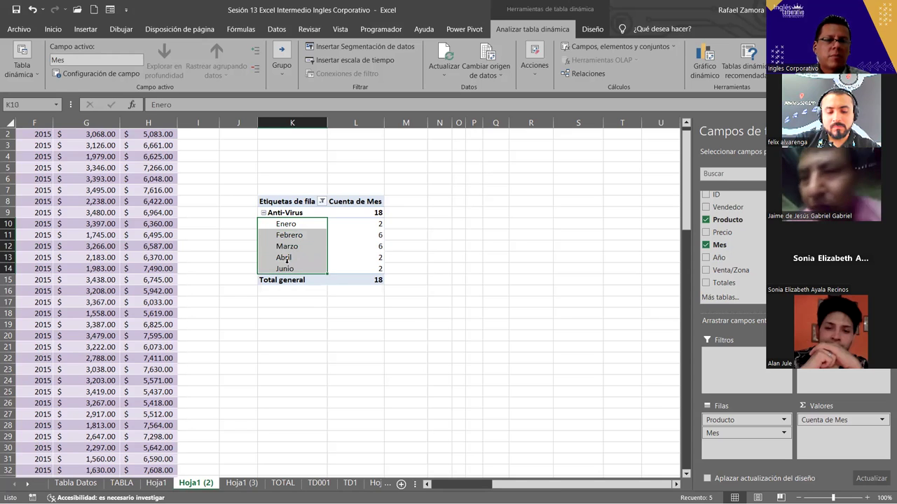
pyautogui.click(457, 212)
pyautogui.click(316, 257)
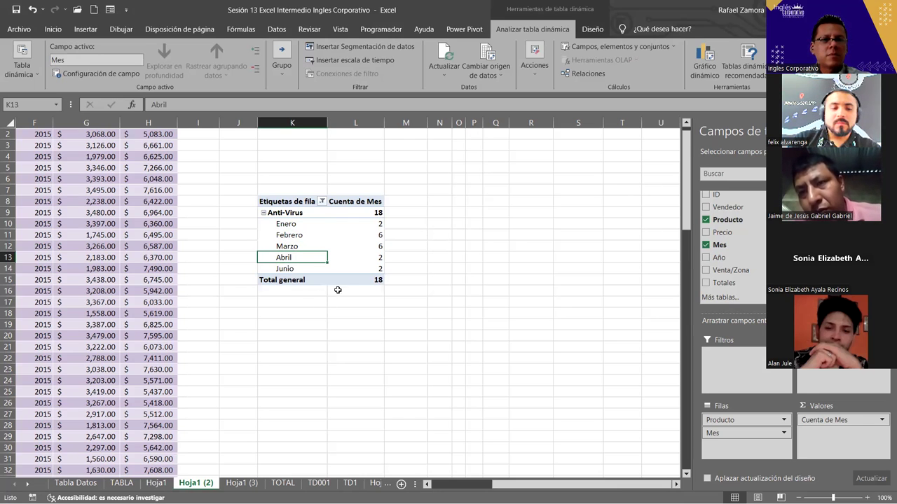
pyautogui.click(287, 213)
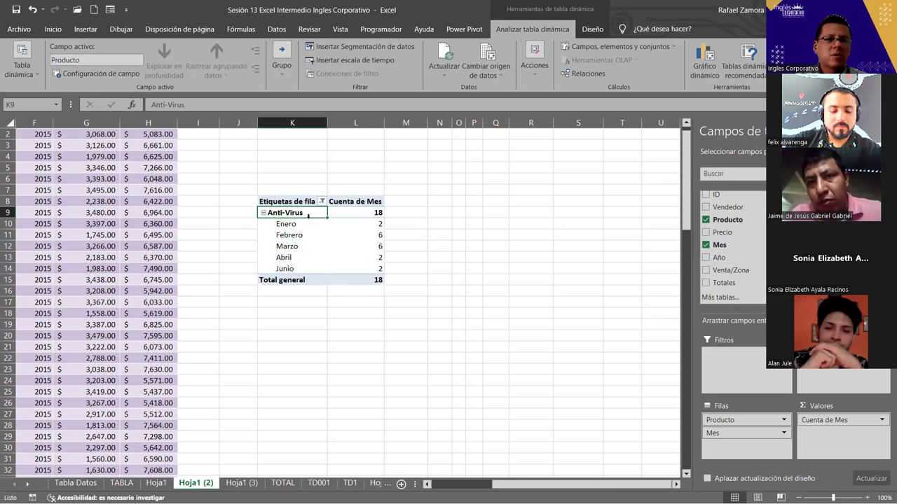
pyautogui.click(295, 249)
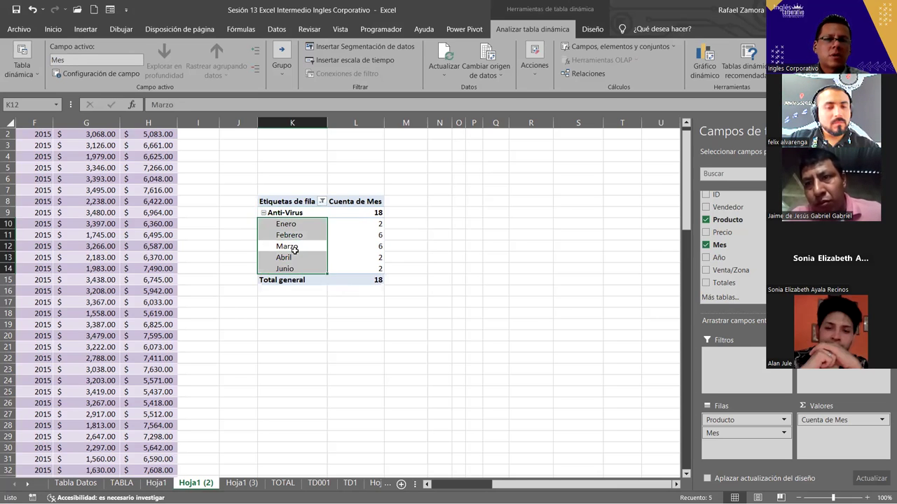
pyautogui.click(292, 238)
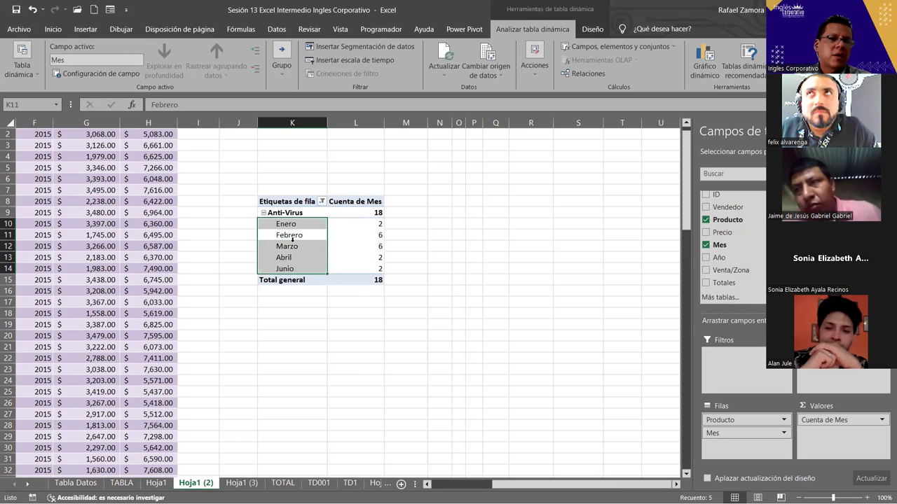
pyautogui.click(344, 247)
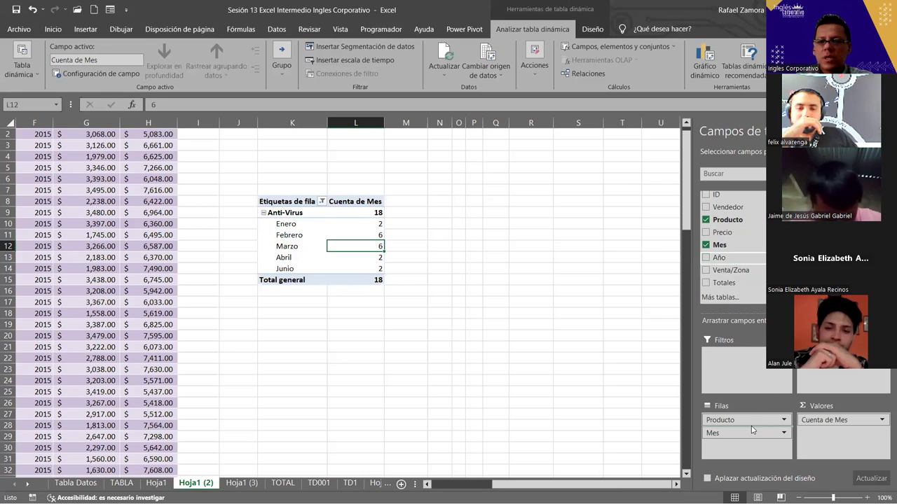
# - Group the pivot rows by Año instead of Producto, showing month counts totalling 99
pyautogui.moveTo(752, 430); pyautogui.dragTo(751, 428)
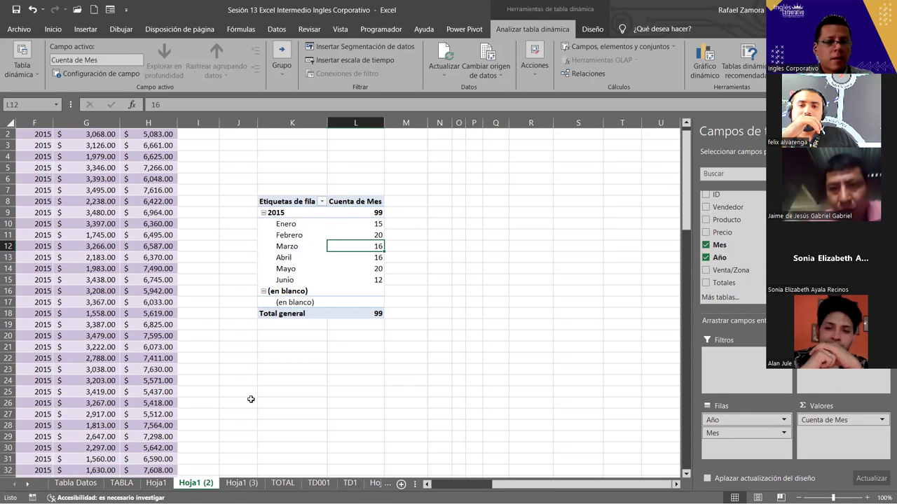
pyautogui.click(241, 483)
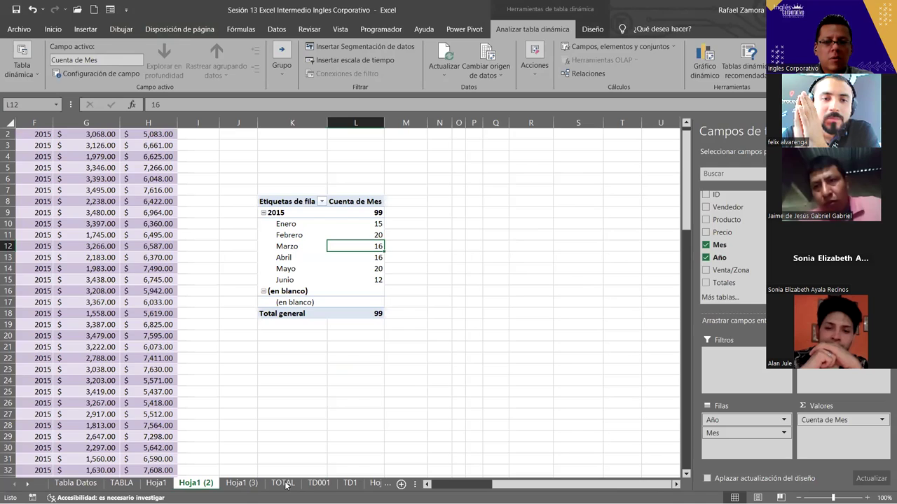
# - Go to the TD001 pivot and select the Móvil grand total of 92387
pyautogui.click(319, 484)
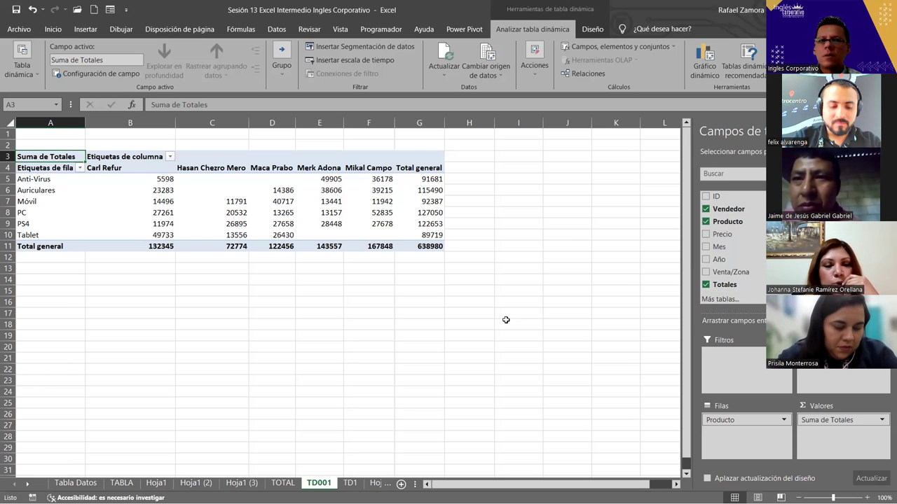
pyautogui.click(506, 321)
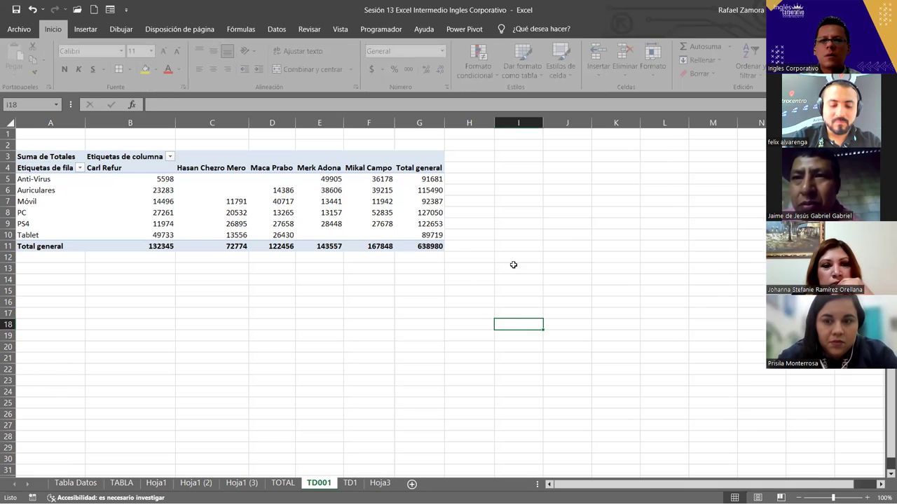
pyautogui.click(413, 200)
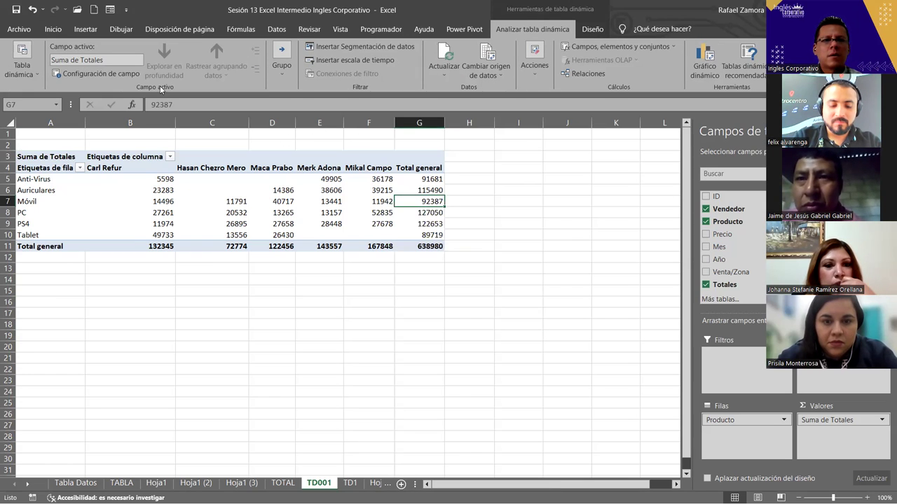
# - Look at the Insertar picture choices, then switch to the Datos ribbon for external data tools
pyautogui.click(85, 29)
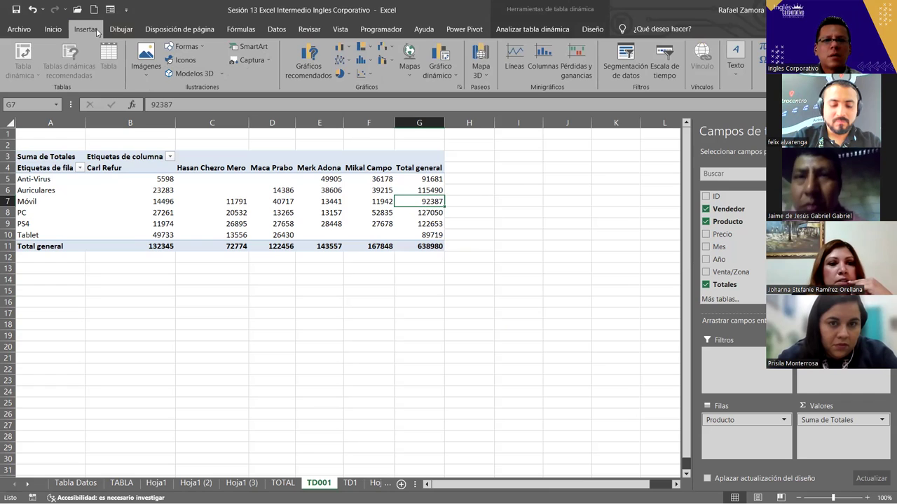
pyautogui.click(147, 75)
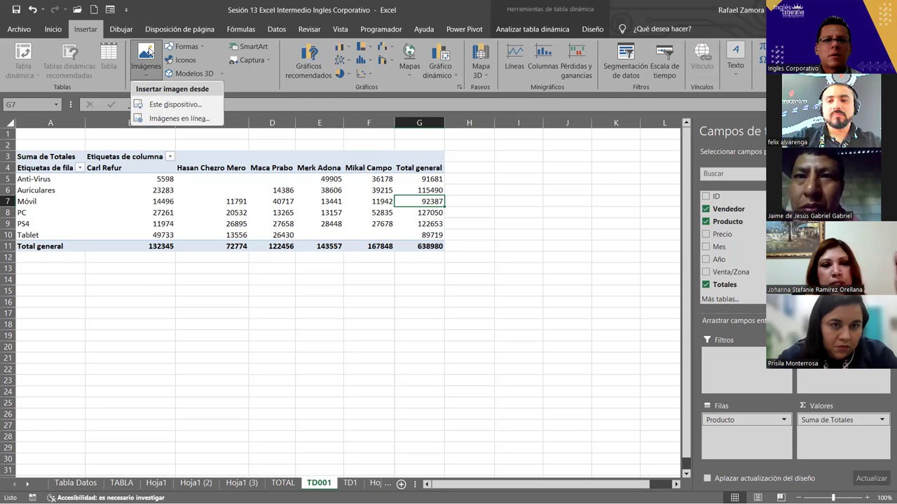
pyautogui.click(149, 53)
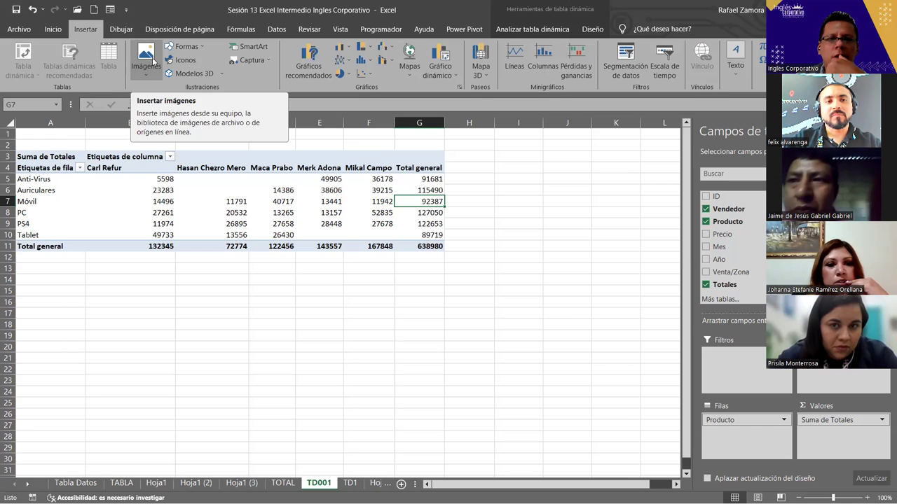
pyautogui.click(273, 29)
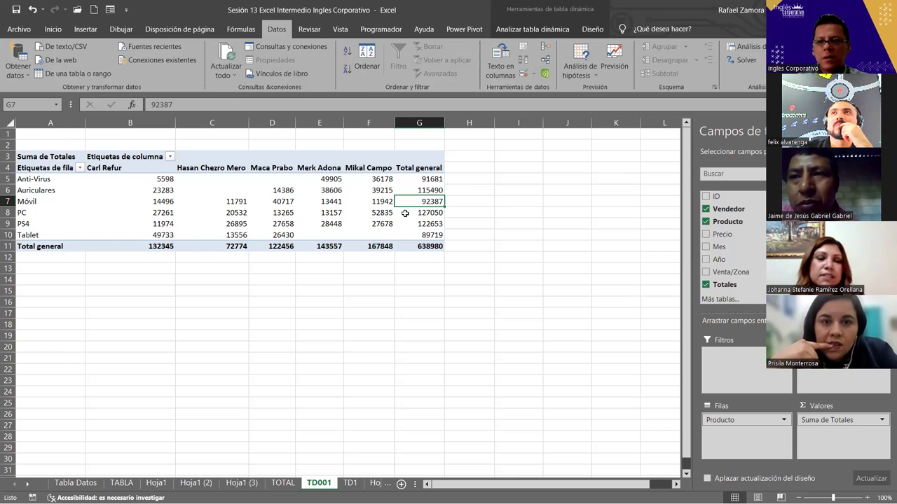
pyautogui.click(21, 70)
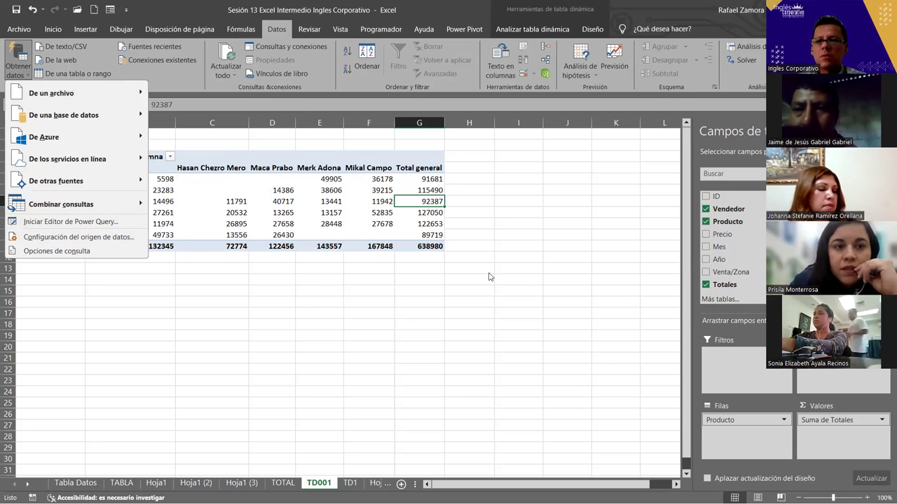
pyautogui.press('Escape')
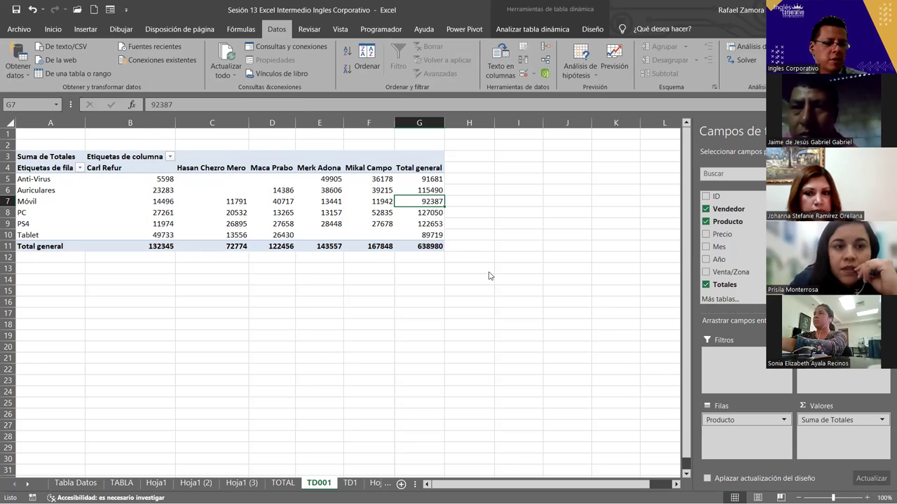